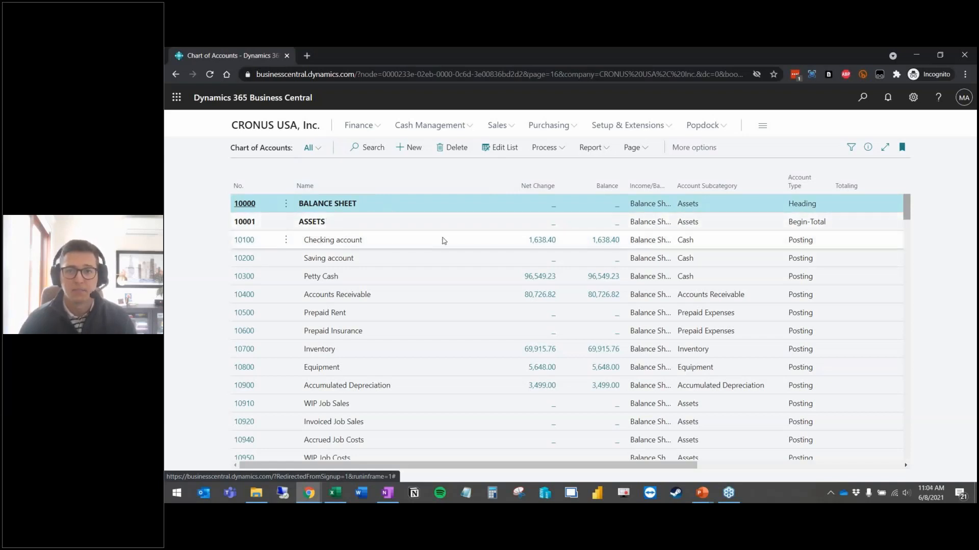
Step: Select the Checking, Saving and Petty Cash accounts, then narrow the selection to Petty Cash only
{"action": "left_click", "coordinate": [806, 245]}
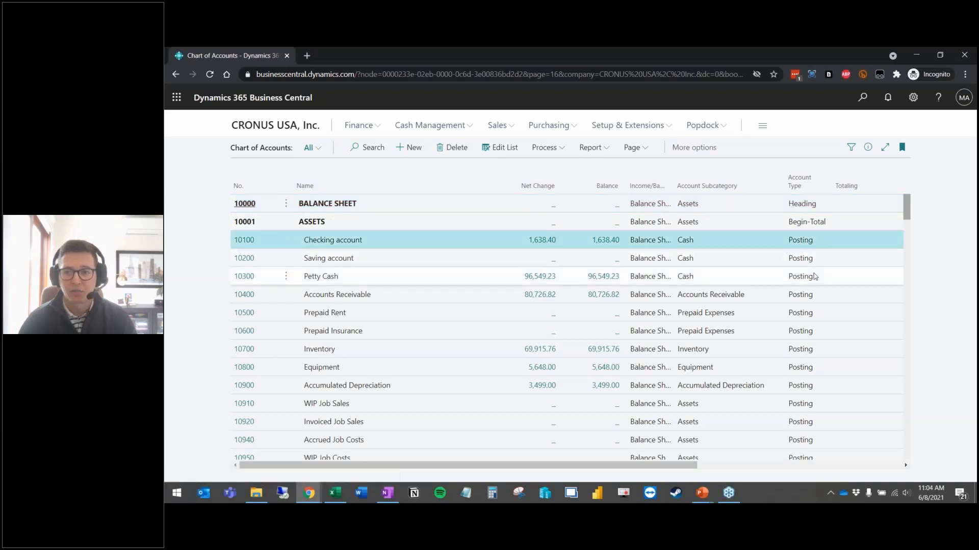
{"action": "left_click", "coordinate": [814, 281], "text": "shift"}
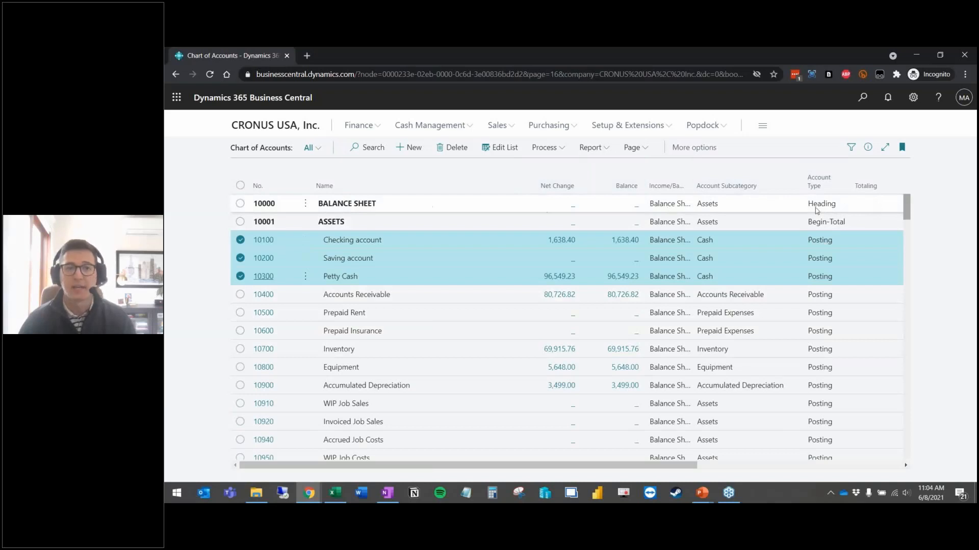
{"action": "scroll", "coordinate": [607, 273], "scroll_direction": "down", "scroll_amount": 3}
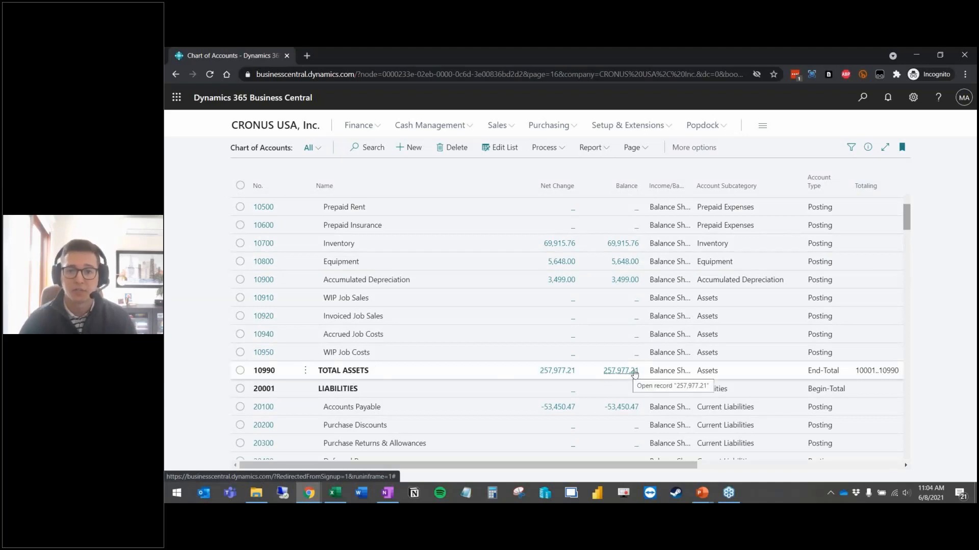
{"action": "scroll", "coordinate": [491, 286], "scroll_direction": "up", "scroll_amount": 3}
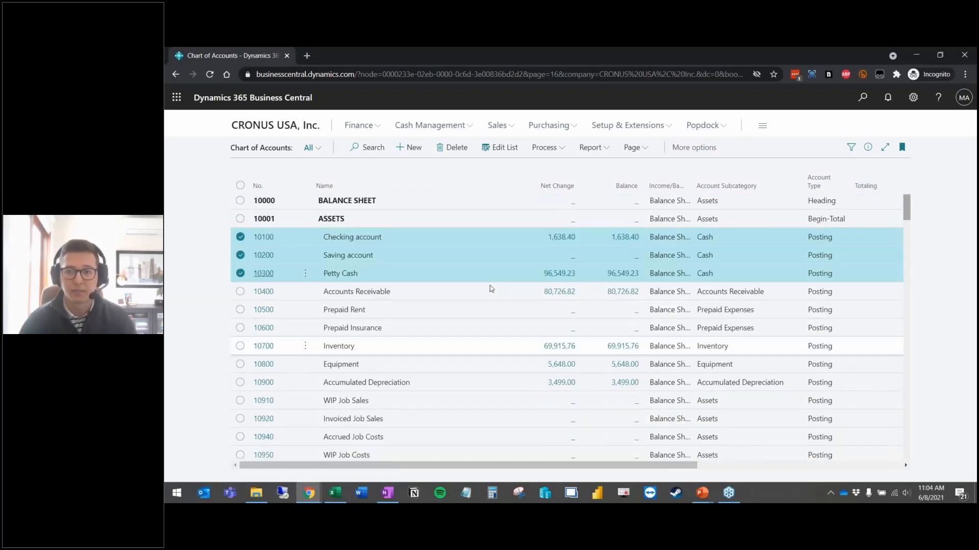
{"action": "left_click", "coordinate": [240, 240]}
{"action": "left_click", "coordinate": [240, 258]}
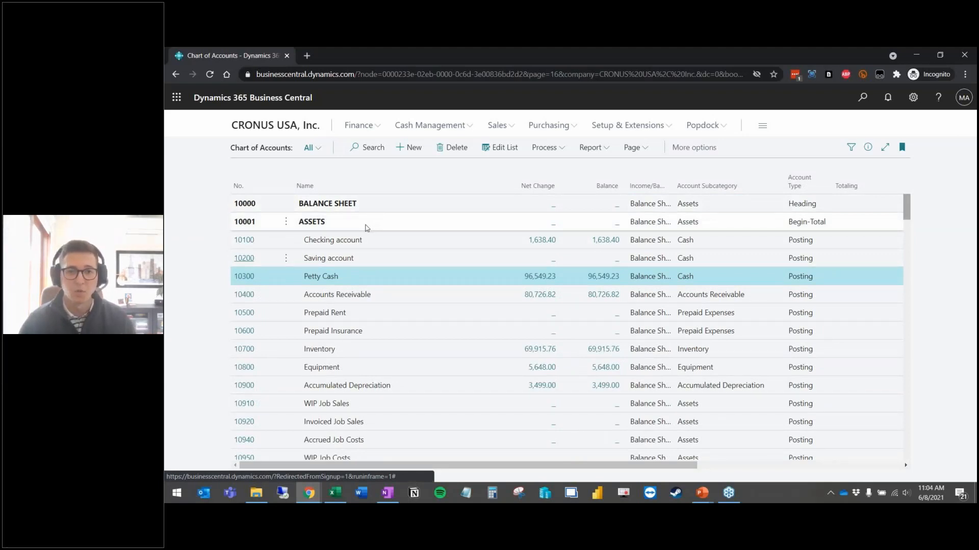
Step: Expand More options and browse the Related and Report action lists
{"action": "left_click", "coordinate": [693, 147]}
{"action": "left_click", "coordinate": [728, 149]}
{"action": "left_click", "coordinate": [591, 147]}
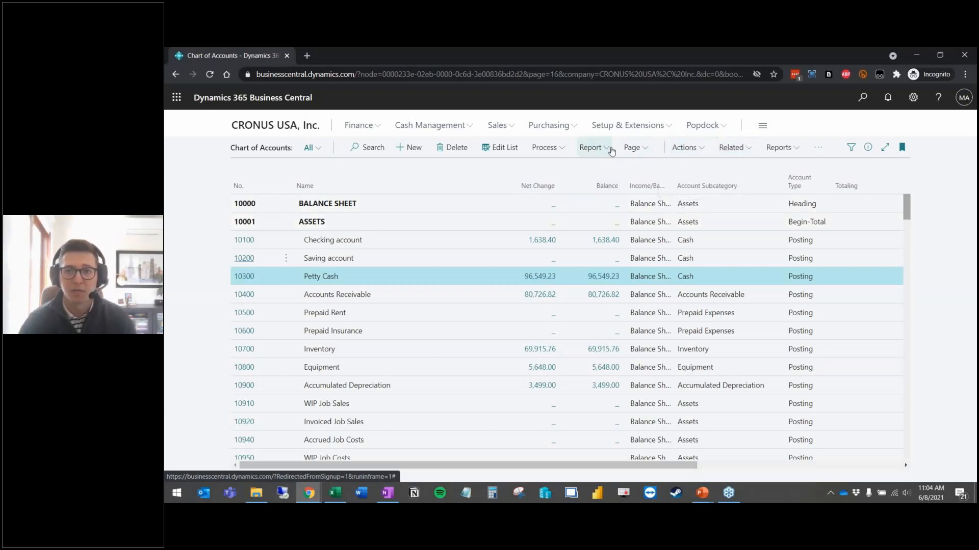
Step: Run the Chart of Accounts report from Reports with empty filters and preview it
{"action": "left_click", "coordinate": [780, 147]}
{"action": "left_click", "coordinate": [756, 169]}
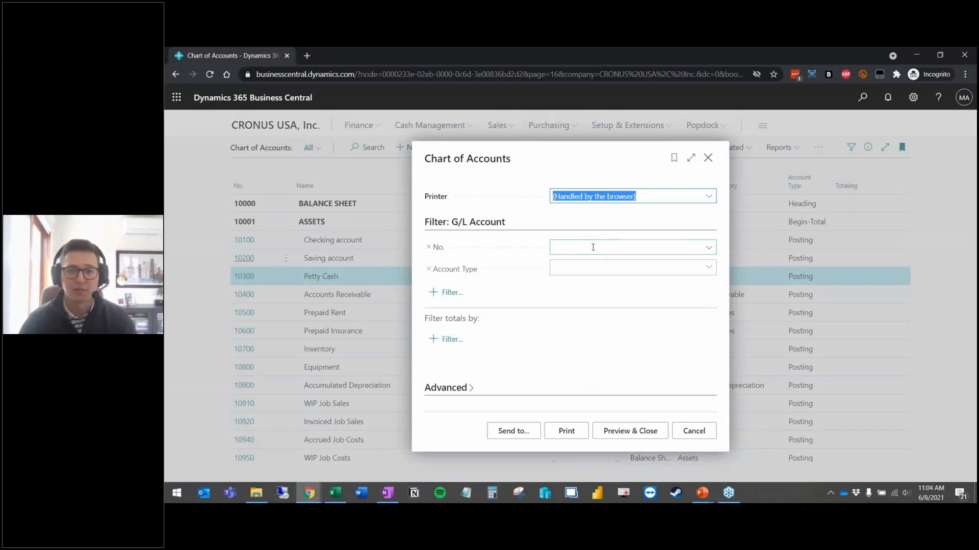
{"action": "left_click", "coordinate": [646, 433]}
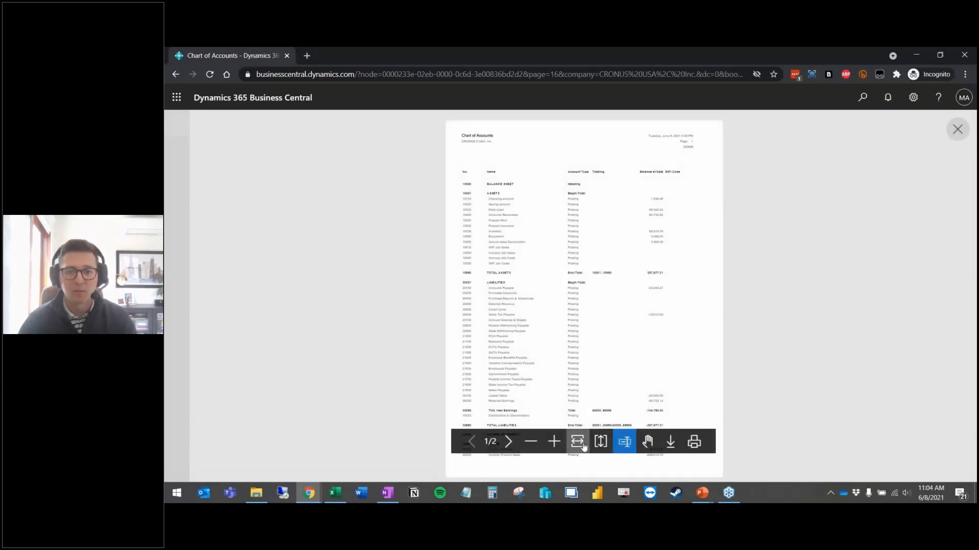
Step: Fit the Chart of Accounts preview to page width, scroll through its pages, then close it
{"action": "left_click", "coordinate": [579, 442]}
{"action": "scroll", "coordinate": [579, 280], "scroll_direction": "down", "scroll_amount": 1}
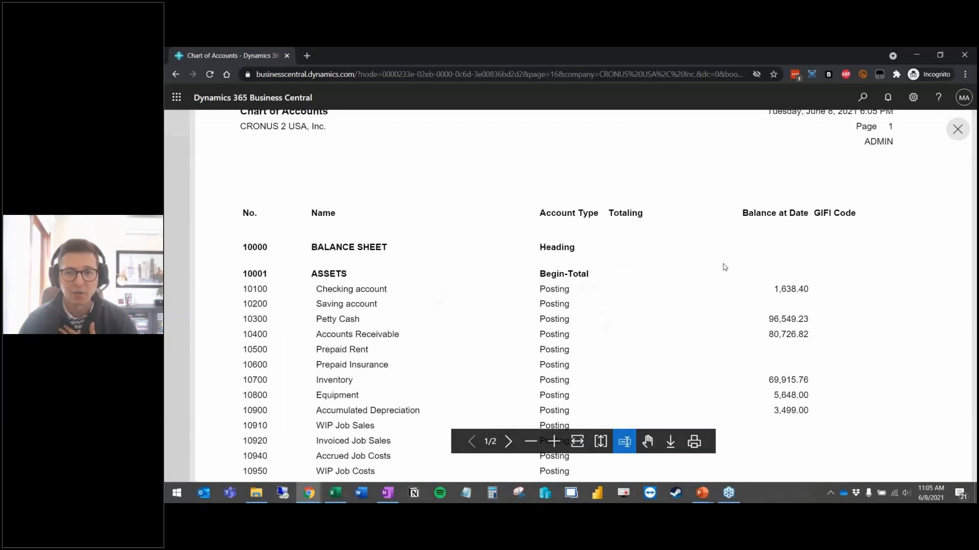
{"action": "scroll", "coordinate": [692, 269], "scroll_direction": "down", "scroll_amount": 1}
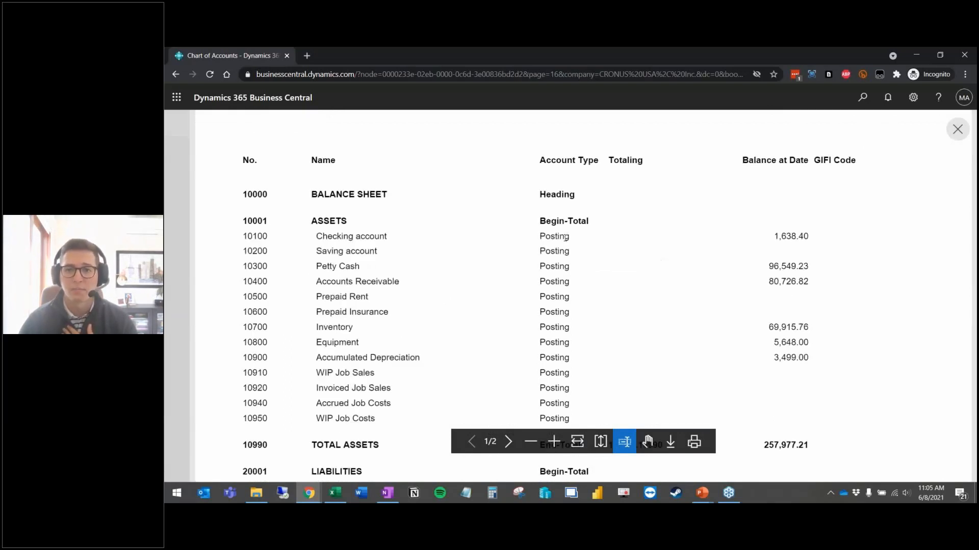
{"action": "scroll", "coordinate": [820, 232], "scroll_direction": "down", "scroll_amount": 2}
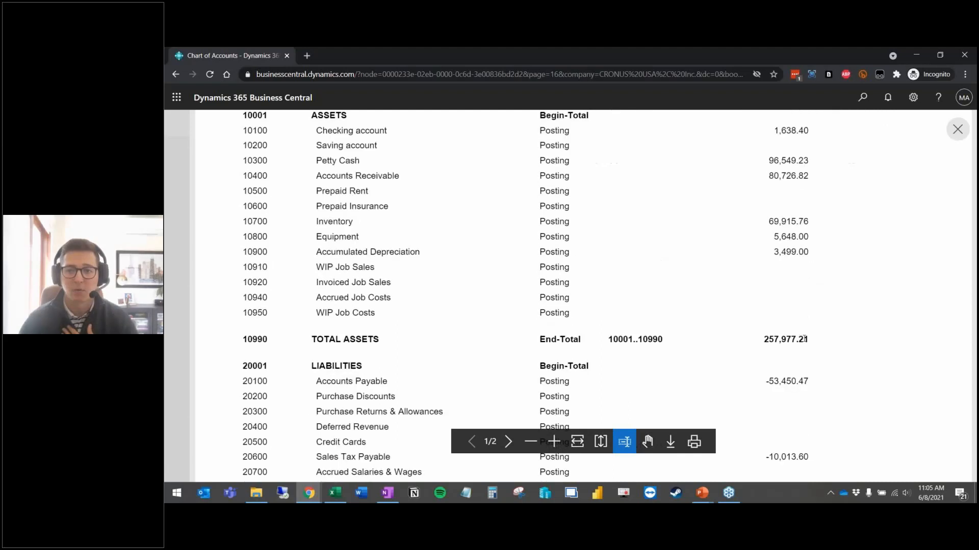
{"action": "scroll", "coordinate": [644, 337], "scroll_direction": "up", "scroll_amount": 2}
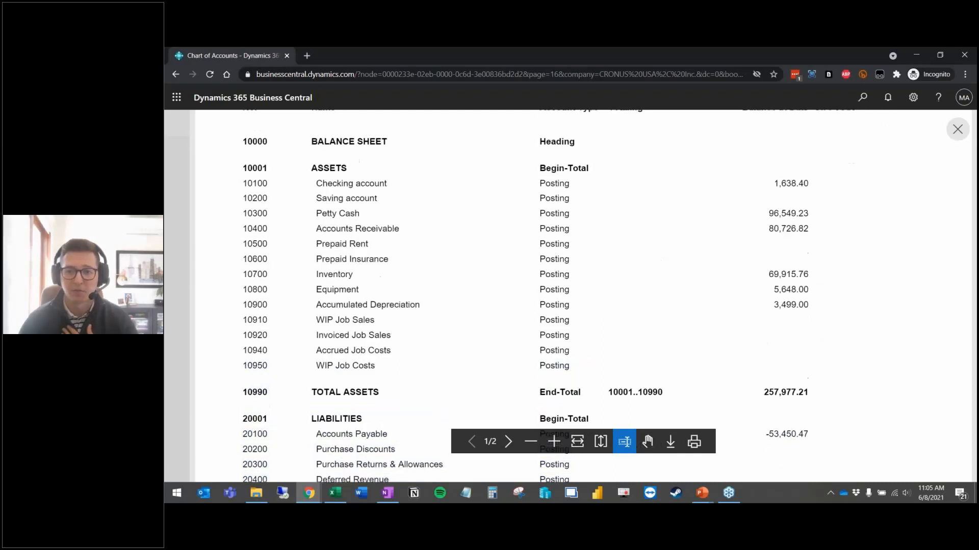
{"action": "scroll", "coordinate": [647, 338], "scroll_direction": "down", "scroll_amount": 2}
{"action": "left_click_drag", "start_coordinate": [666, 341], "coordinate": [654, 340]}
{"action": "left_click", "coordinate": [655, 341]}
{"action": "scroll", "coordinate": [798, 180], "scroll_direction": "up", "scroll_amount": 1}
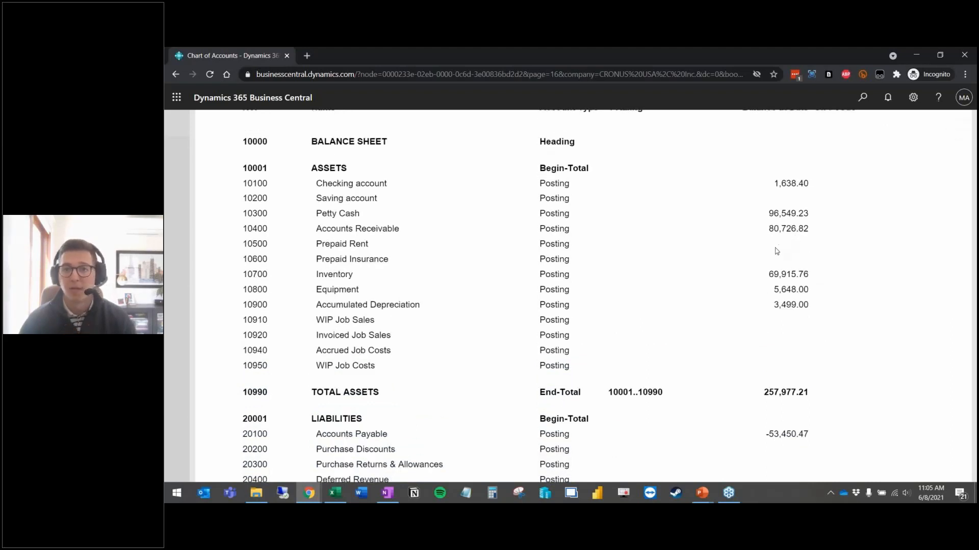
{"action": "scroll", "coordinate": [776, 252], "scroll_direction": "up", "scroll_amount": 3}
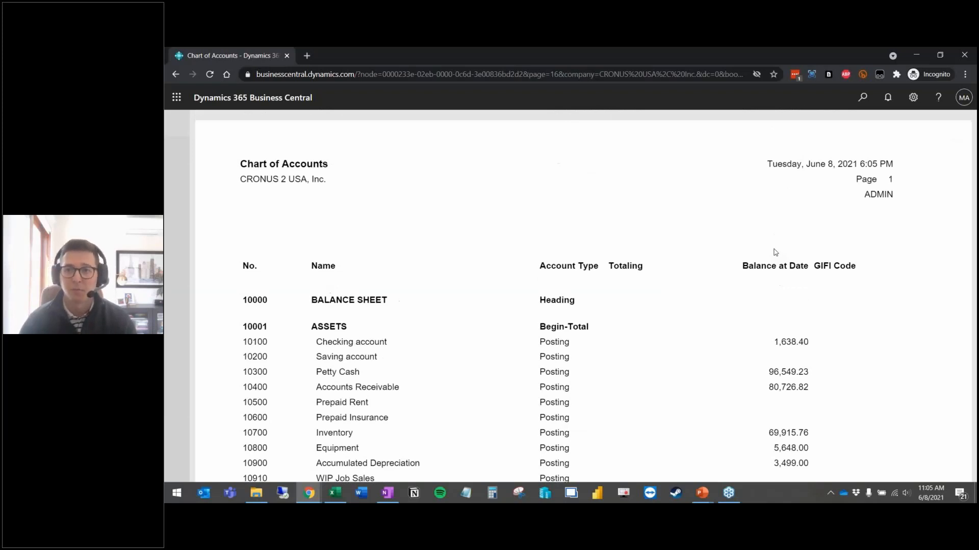
{"action": "scroll", "coordinate": [776, 252], "scroll_direction": "down", "scroll_amount": 1}
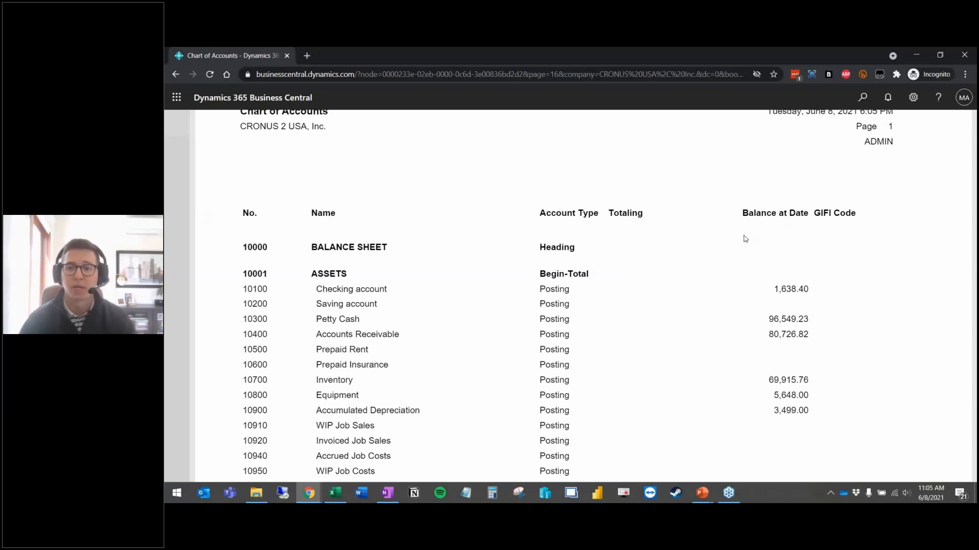
{"action": "left_click", "coordinate": [189, 205]}
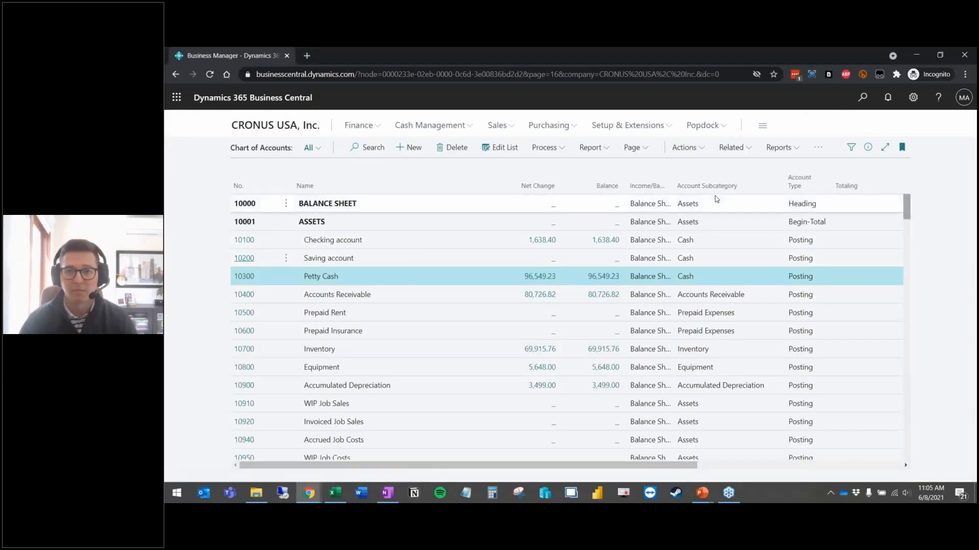
Step: Request Trial Balance Detail/Summary showing All Accounts with Print Transaction Detail on, sent to a file
{"action": "left_click", "coordinate": [594, 153]}
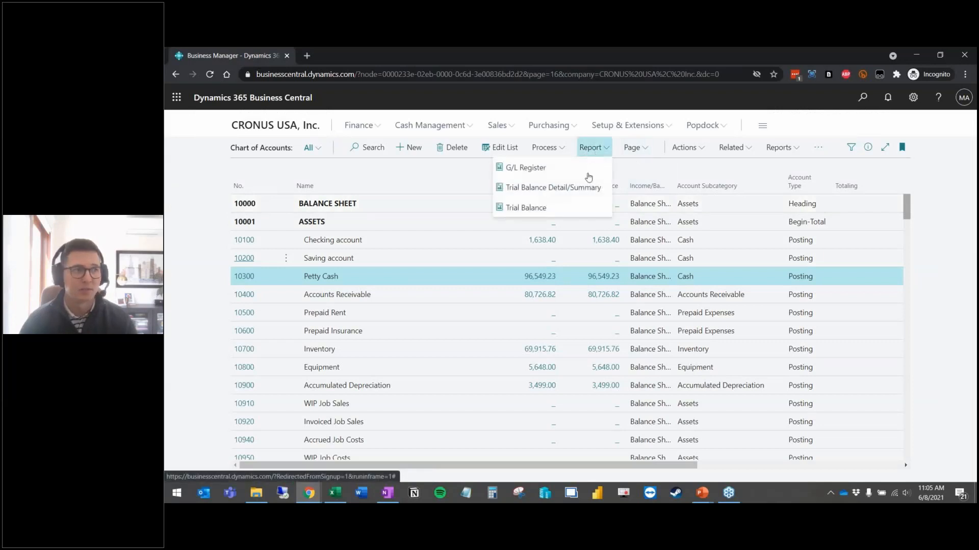
{"action": "left_click", "coordinate": [588, 188]}
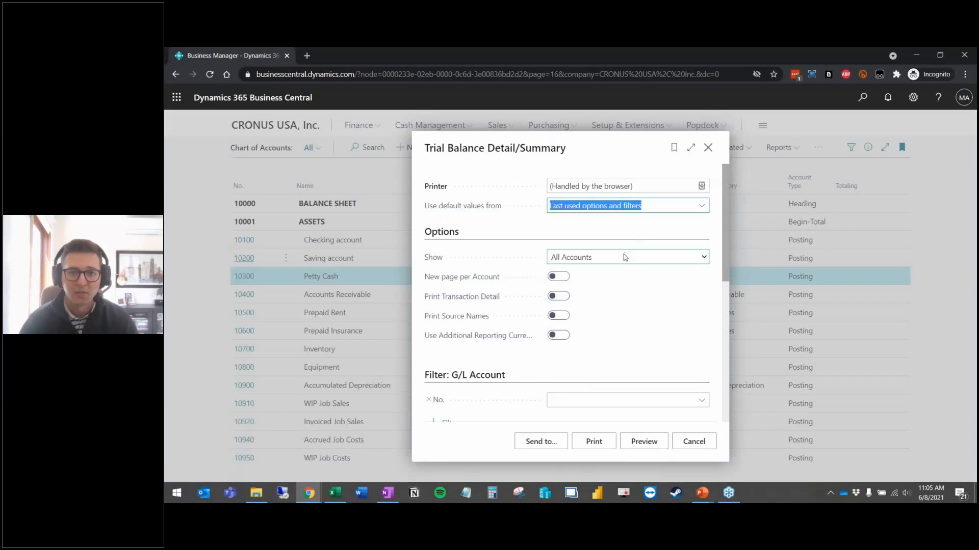
{"action": "left_click", "coordinate": [623, 254]}
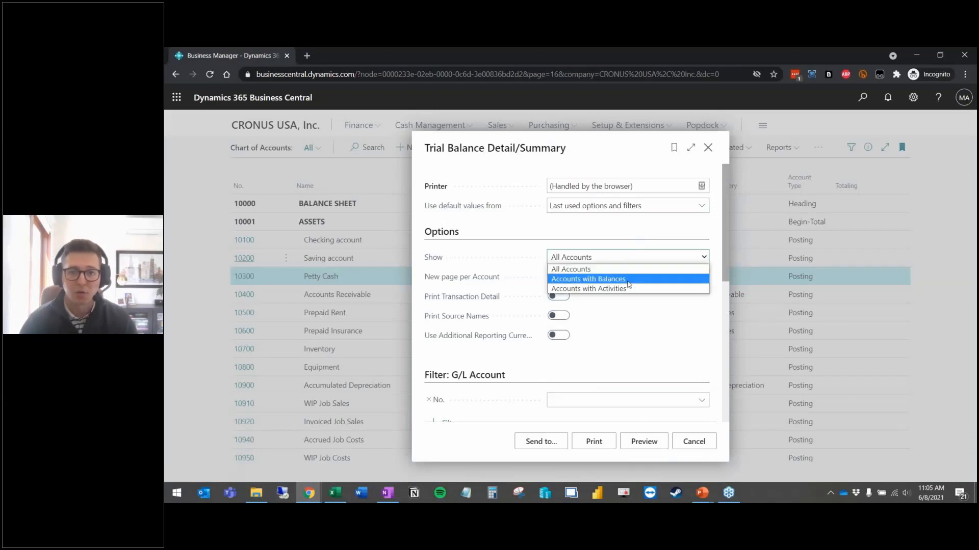
{"action": "left_click", "coordinate": [609, 270]}
{"action": "left_click", "coordinate": [558, 296]}
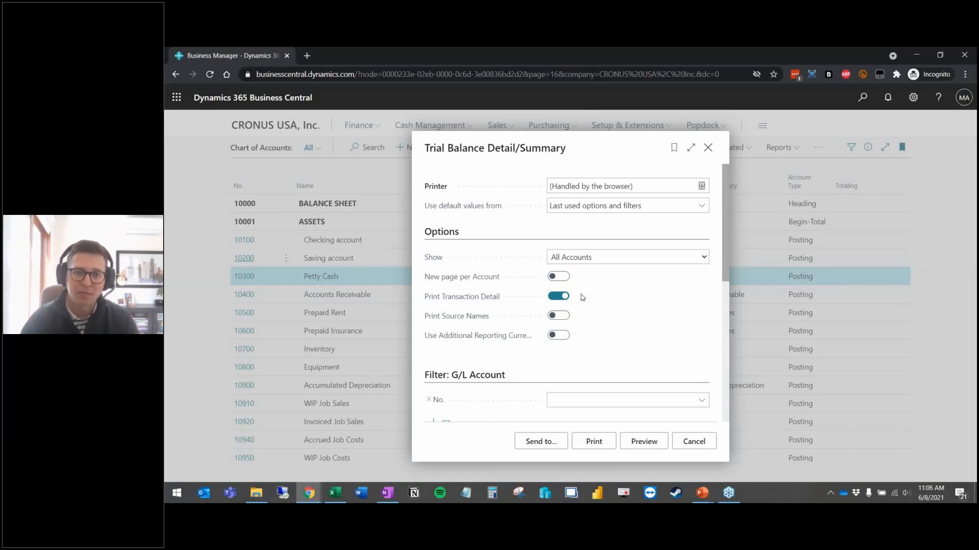
{"action": "scroll", "coordinate": [591, 296], "scroll_direction": "down", "scroll_amount": 2}
{"action": "scroll", "coordinate": [591, 296], "scroll_direction": "up", "scroll_amount": 2}
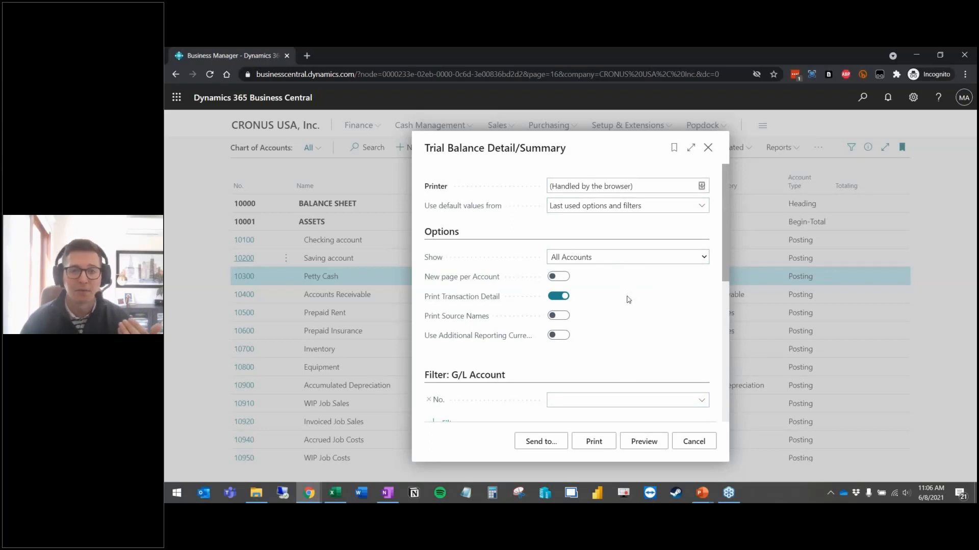
{"action": "scroll", "coordinate": [629, 300], "scroll_direction": "down", "scroll_amount": 3}
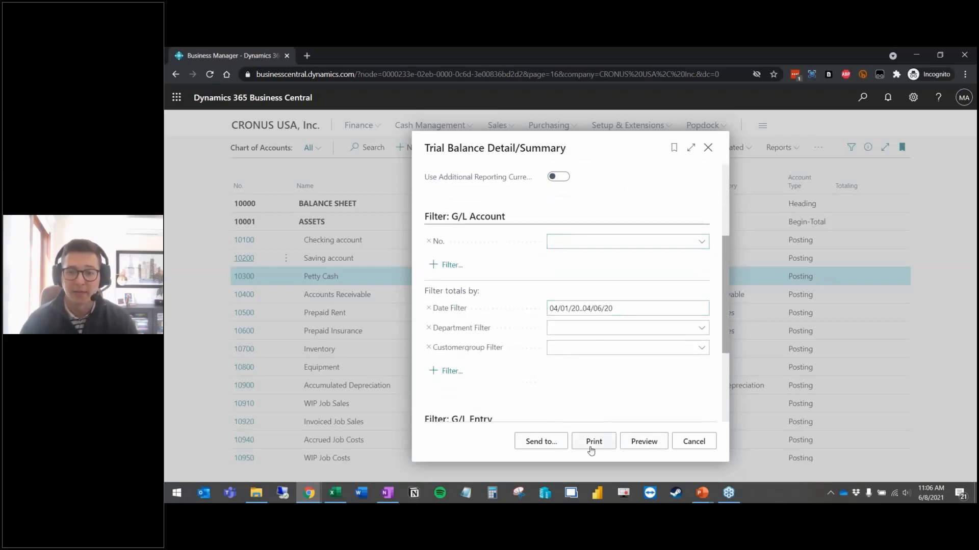
{"action": "left_click", "coordinate": [543, 443]}
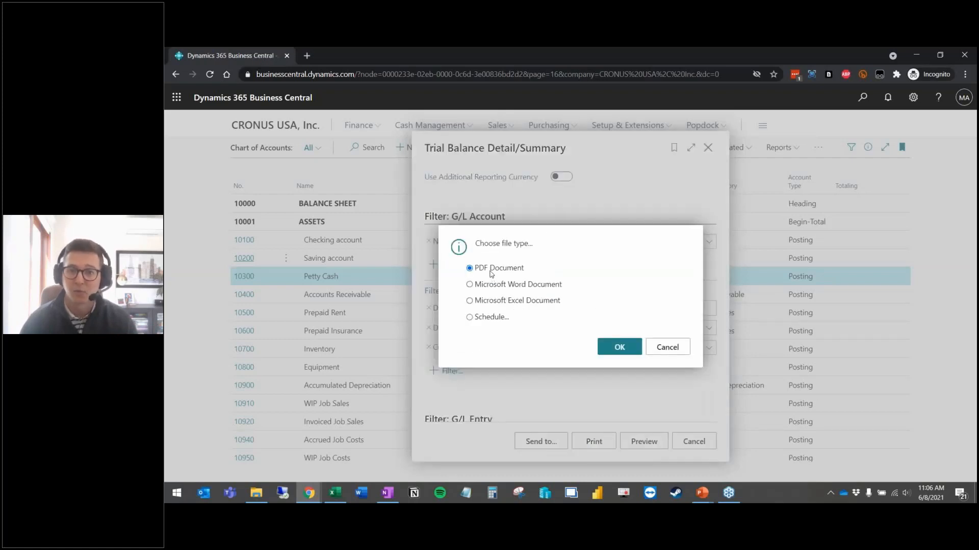
Step: Output the report as PDF, review the downloaded Trial Balance Detail/Summary file, then close it
{"action": "left_click", "coordinate": [627, 351]}
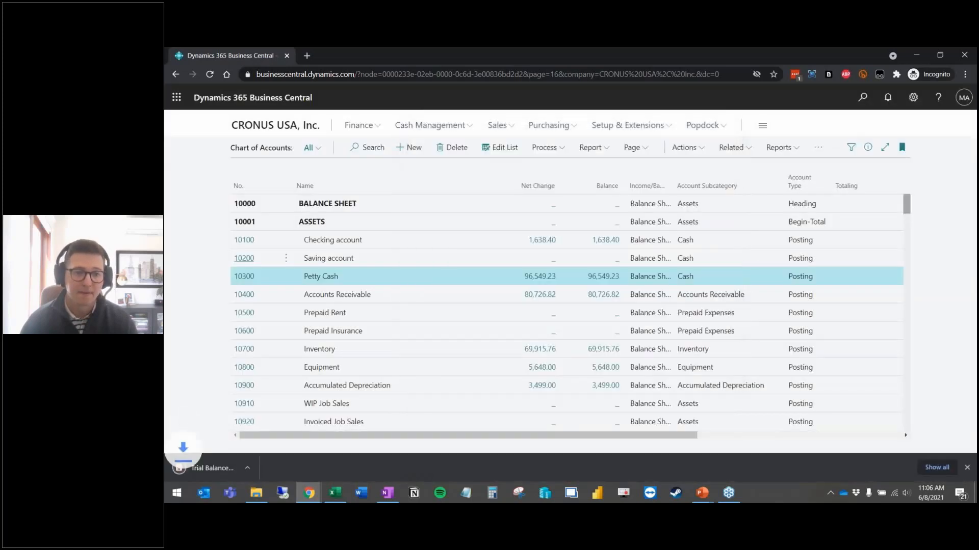
{"action": "left_click", "coordinate": [225, 469]}
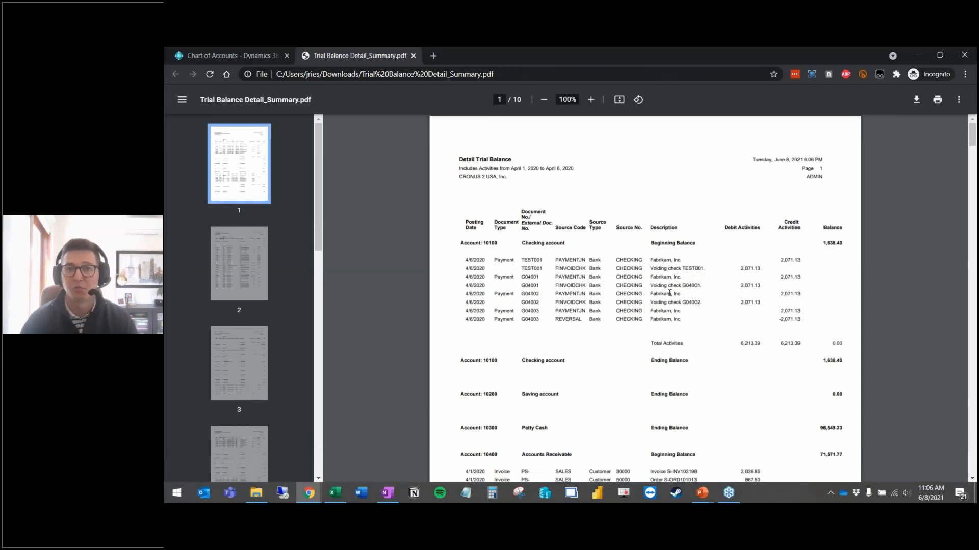
{"action": "scroll", "coordinate": [668, 293], "scroll_direction": "down", "scroll_amount": 3}
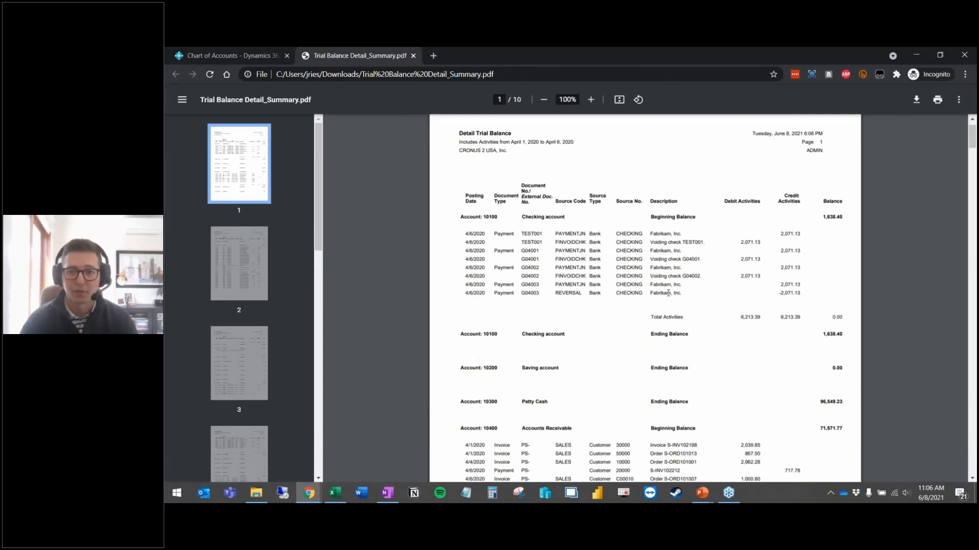
{"action": "scroll", "coordinate": [600, 275], "scroll_direction": "up", "scroll_amount": 3}
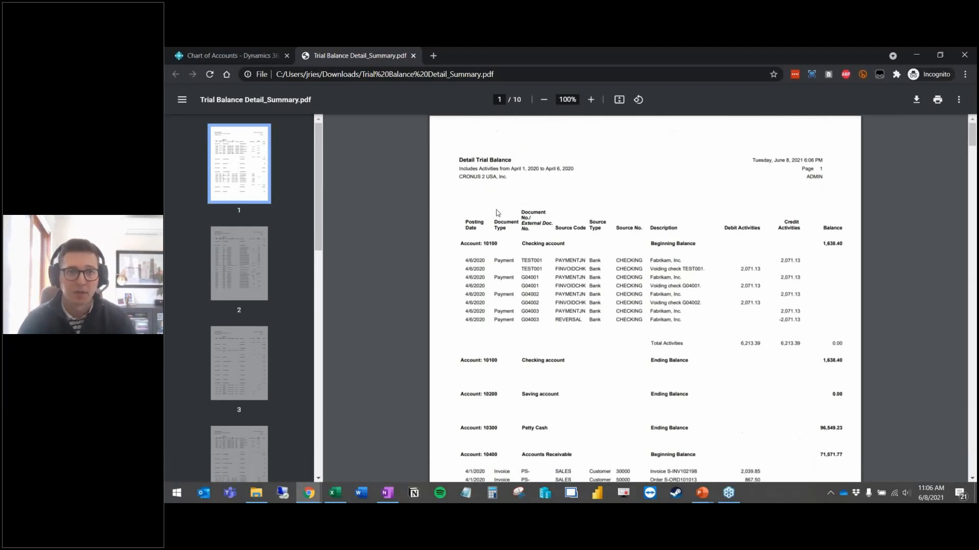
{"action": "key", "text": "ctrl+w"}
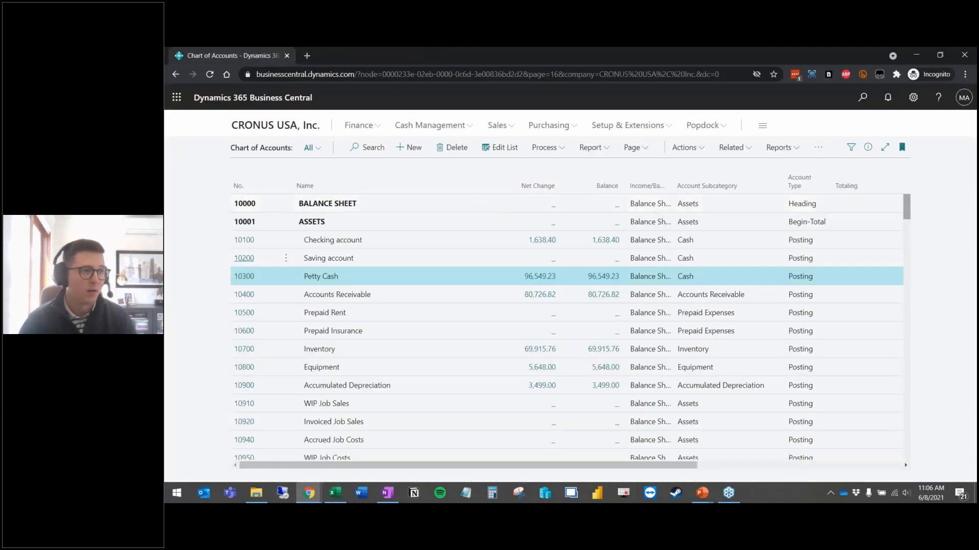
Step: Open the Trial Balance report request page from the Report list
{"action": "left_click", "coordinate": [778, 148]}
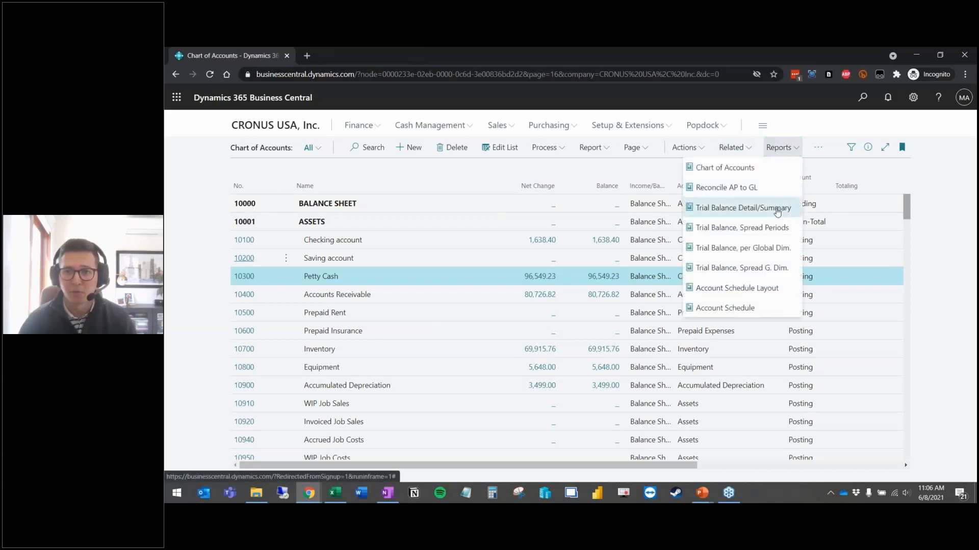
{"action": "left_click", "coordinate": [591, 153]}
{"action": "left_click", "coordinate": [560, 209]}
{"action": "scroll", "coordinate": [649, 317], "scroll_direction": "down", "scroll_amount": 2}
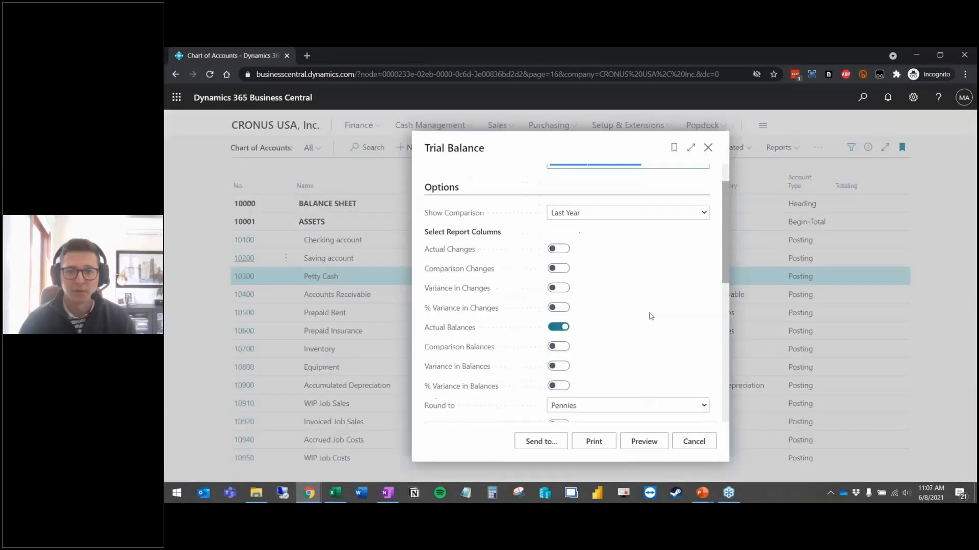
{"action": "scroll", "coordinate": [622, 300], "scroll_direction": "up", "scroll_amount": 2}
{"action": "scroll", "coordinate": [578, 300], "scroll_direction": "down", "scroll_amount": 2}
{"action": "scroll", "coordinate": [576, 298], "scroll_direction": "up", "scroll_amount": 2}
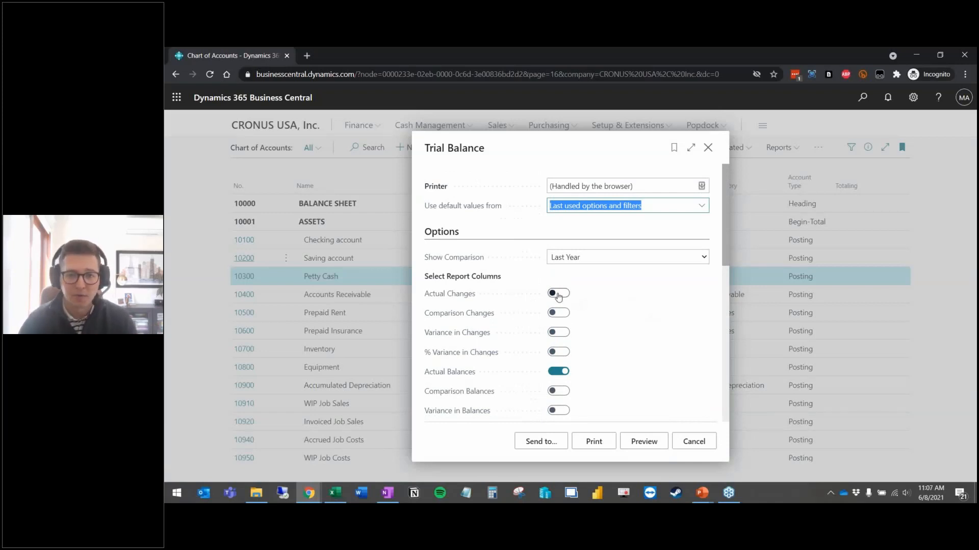
Step: Turn on Actual Changes and Comparison Changes versus Last Year, turn off Actual Balances, and preview
{"action": "left_click", "coordinate": [558, 295]}
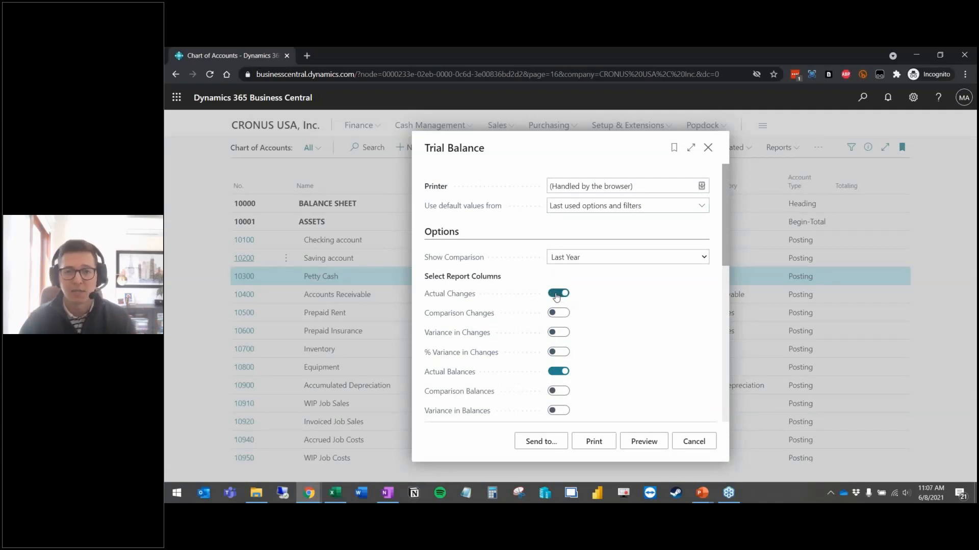
{"action": "left_click", "coordinate": [560, 313]}
{"action": "left_click", "coordinate": [581, 260]}
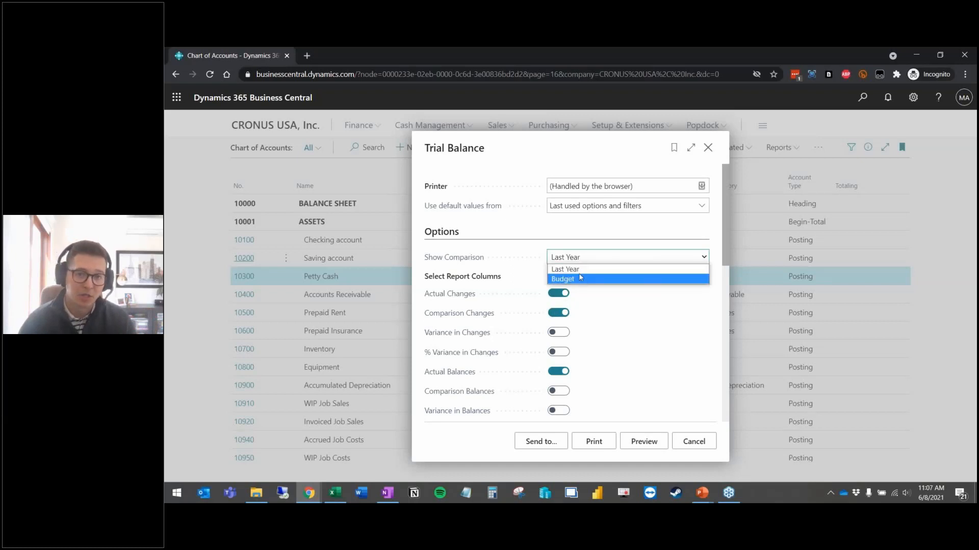
{"action": "left_click", "coordinate": [615, 320]}
{"action": "left_click", "coordinate": [562, 373]}
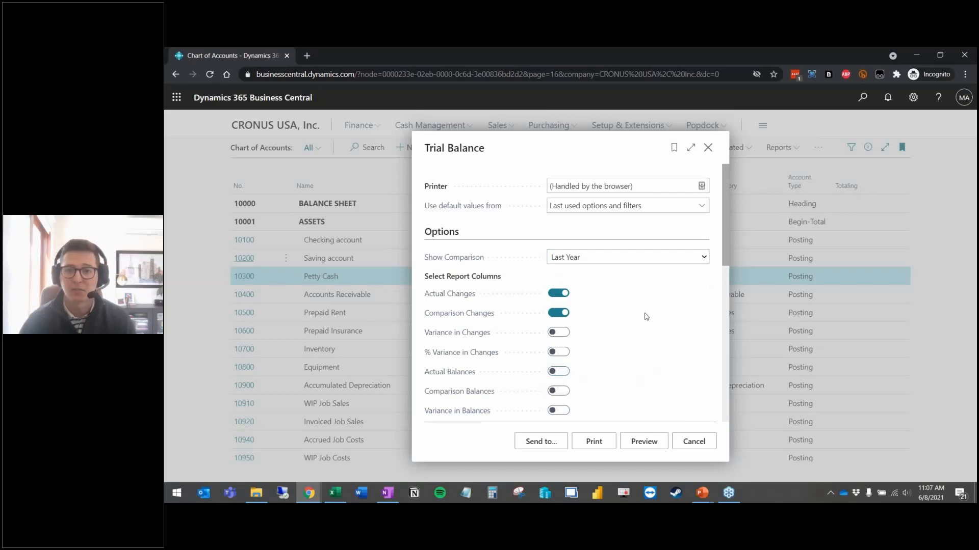
{"action": "scroll", "coordinate": [645, 316], "scroll_direction": "down", "scroll_amount": 2}
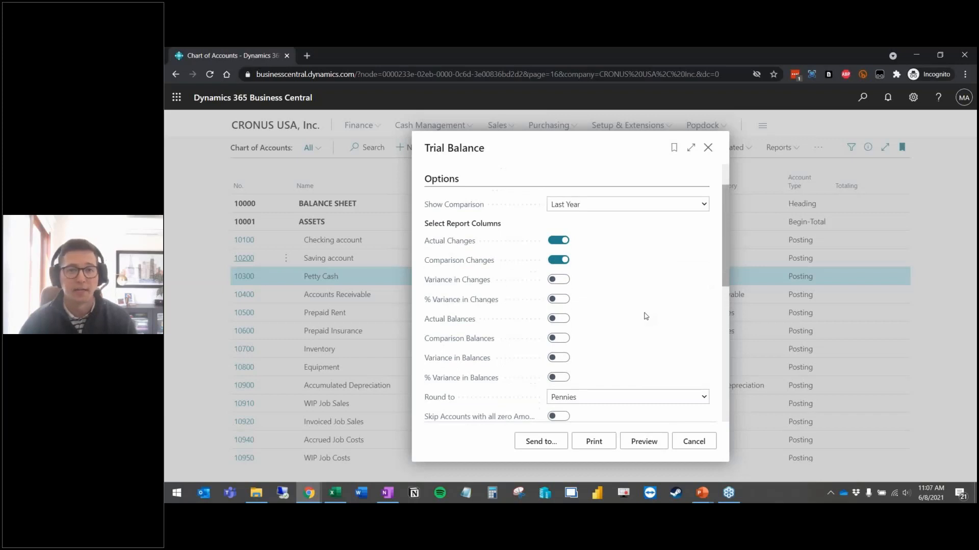
{"action": "scroll", "coordinate": [645, 316], "scroll_direction": "down", "scroll_amount": 8}
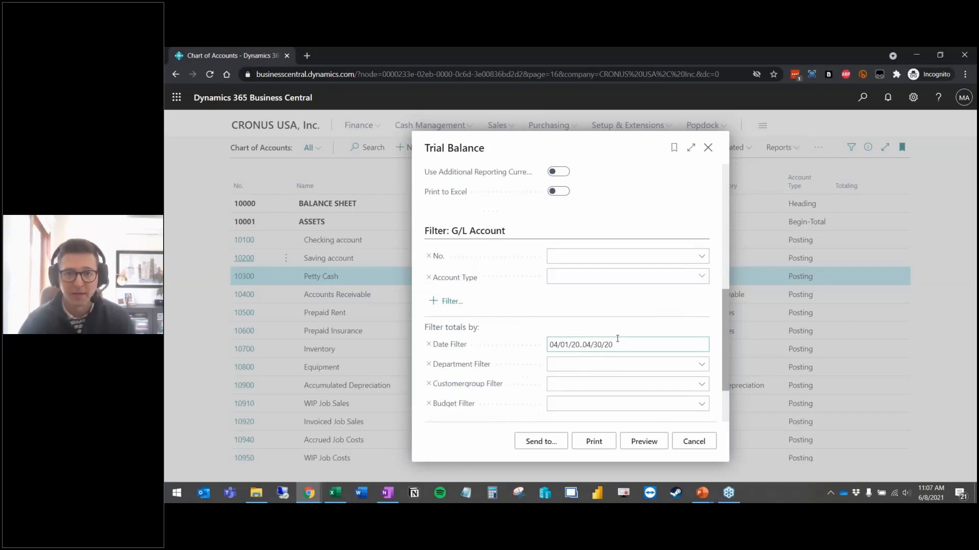
{"action": "left_click", "coordinate": [643, 441]}
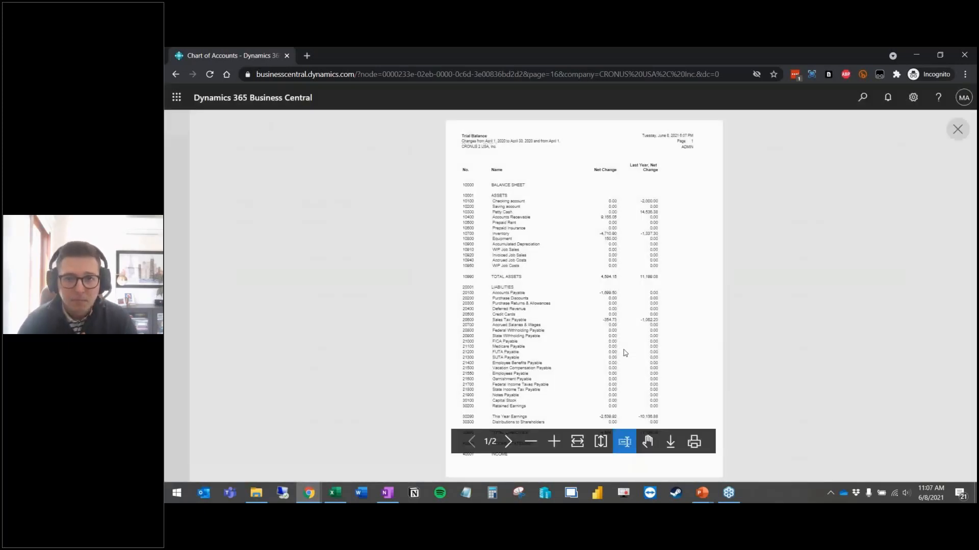
{"action": "key", "text": "ctrl"}
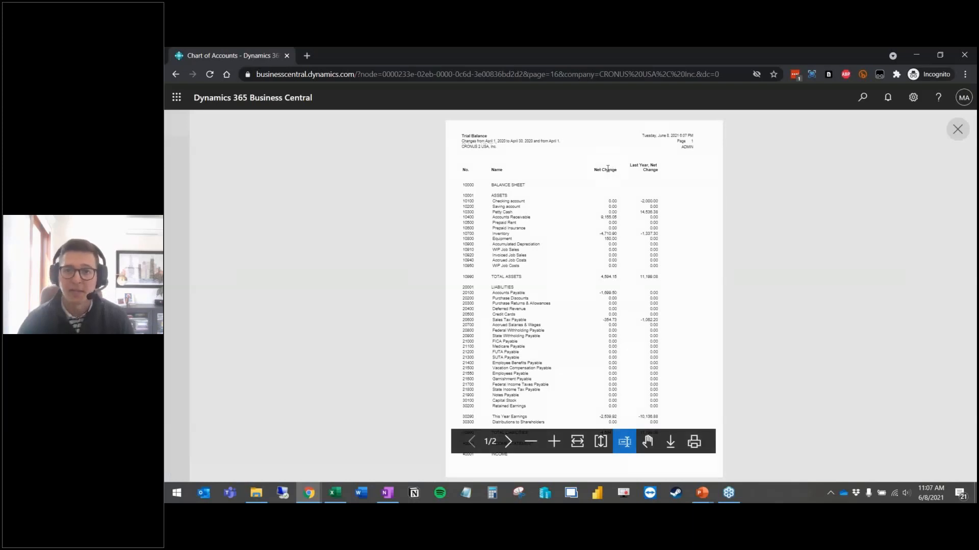
{"action": "key", "text": "ctrl"}
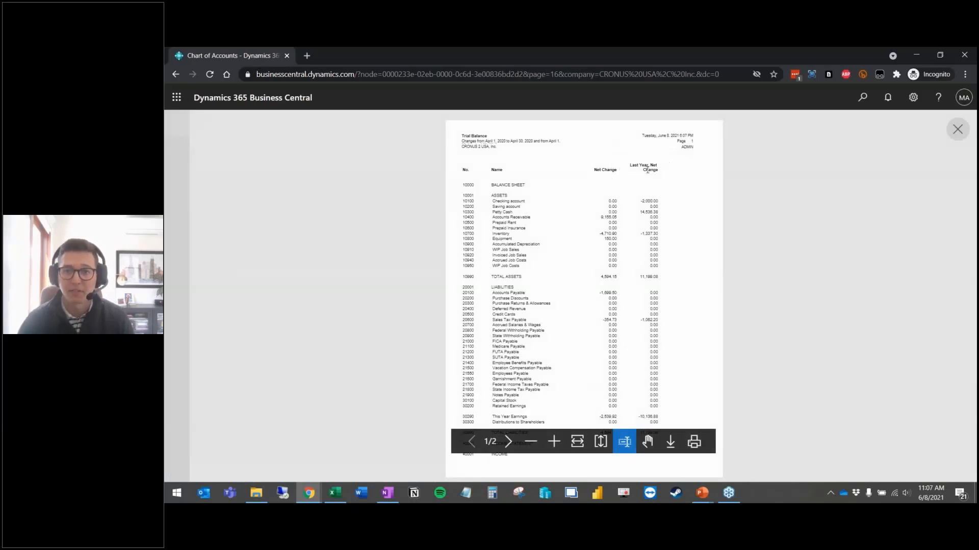
{"action": "left_click", "coordinate": [577, 441]}
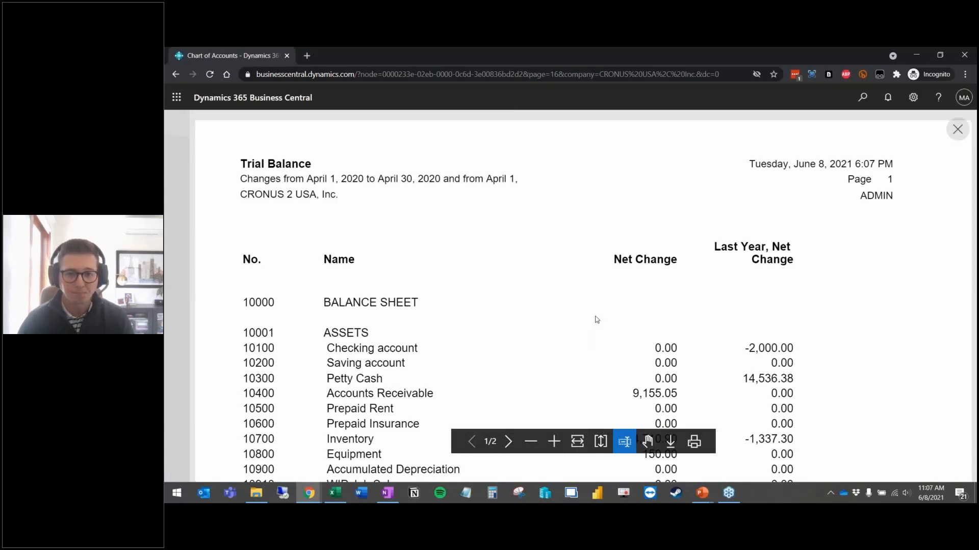
{"action": "scroll", "coordinate": [597, 320], "scroll_direction": "down", "scroll_amount": 7}
{"action": "scroll", "coordinate": [595, 319], "scroll_direction": "down", "scroll_amount": 4}
{"action": "scroll", "coordinate": [592, 319], "scroll_direction": "up", "scroll_amount": 10}
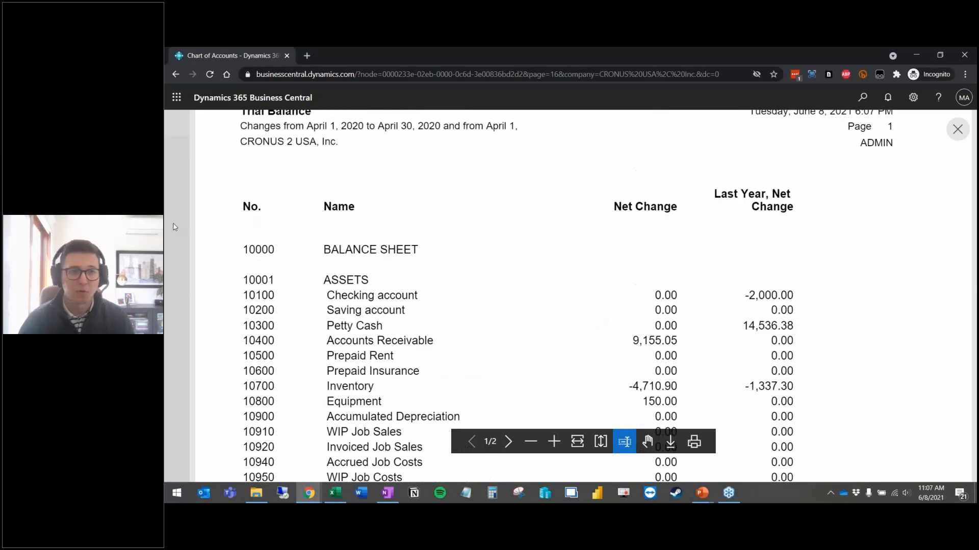
{"action": "key", "text": "Escape"}
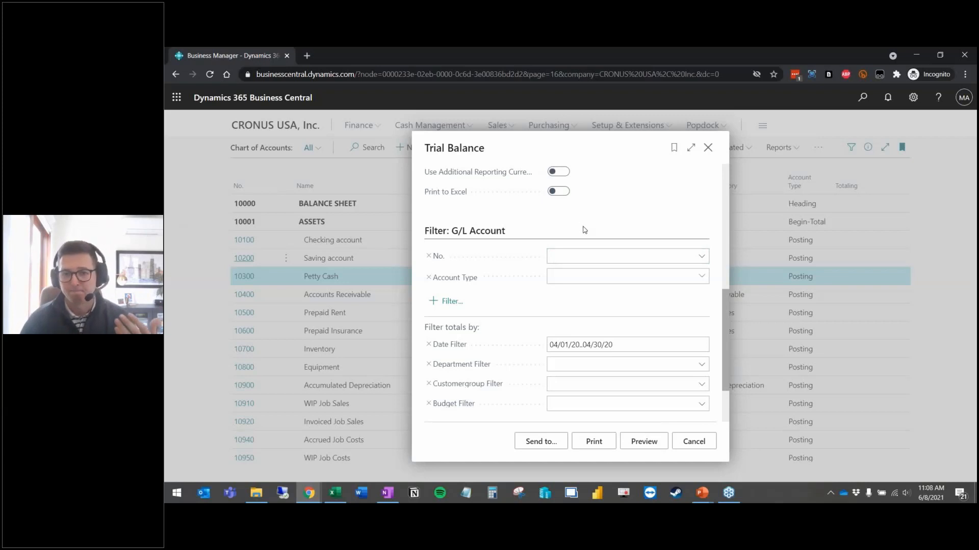
Step: Turn on Print to Excel, send the Trial Balance to file, and open the downloaded Book1 (11).xlsx
{"action": "scroll", "coordinate": [568, 323], "scroll_direction": "up", "scroll_amount": 3}
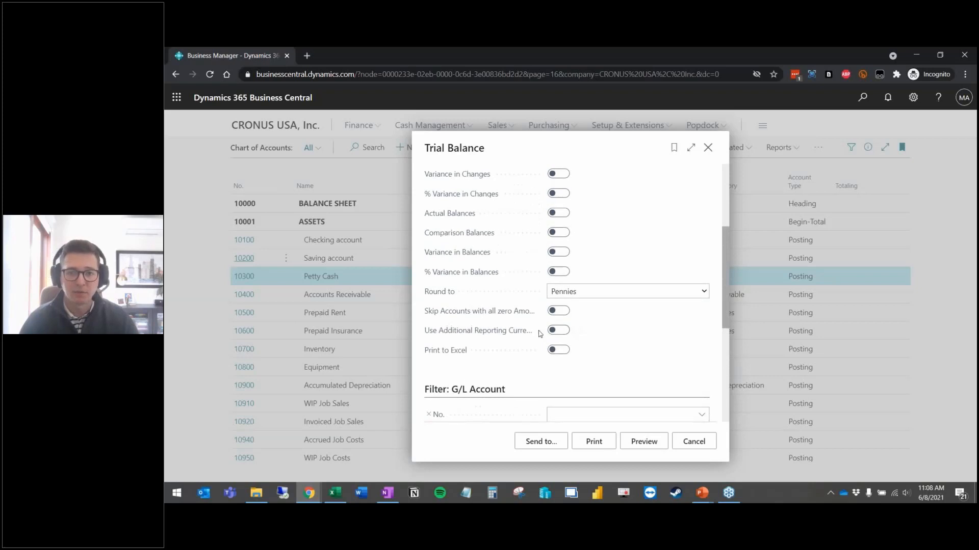
{"action": "left_click", "coordinate": [552, 351]}
{"action": "scroll", "coordinate": [618, 345], "scroll_direction": "up", "scroll_amount": 3}
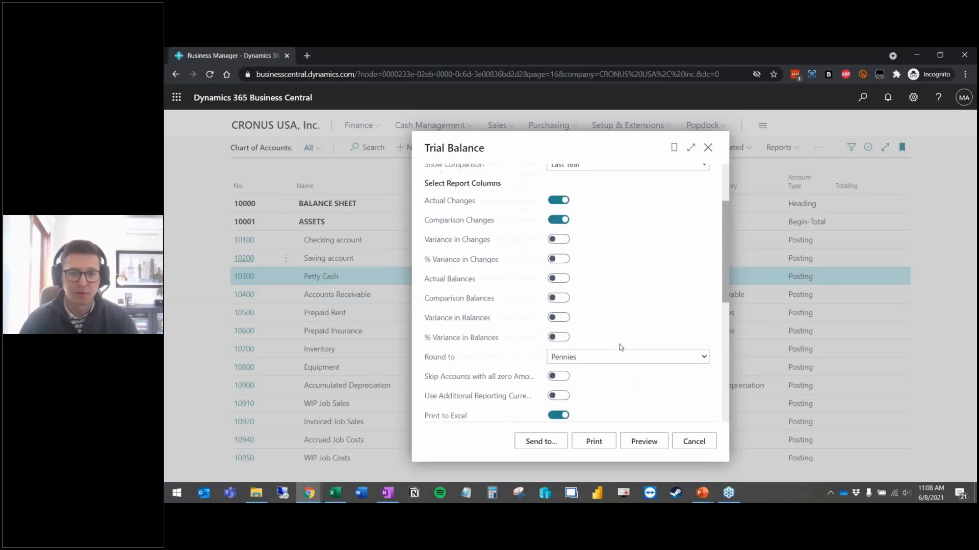
{"action": "scroll", "coordinate": [620, 347], "scroll_direction": "down", "scroll_amount": 3}
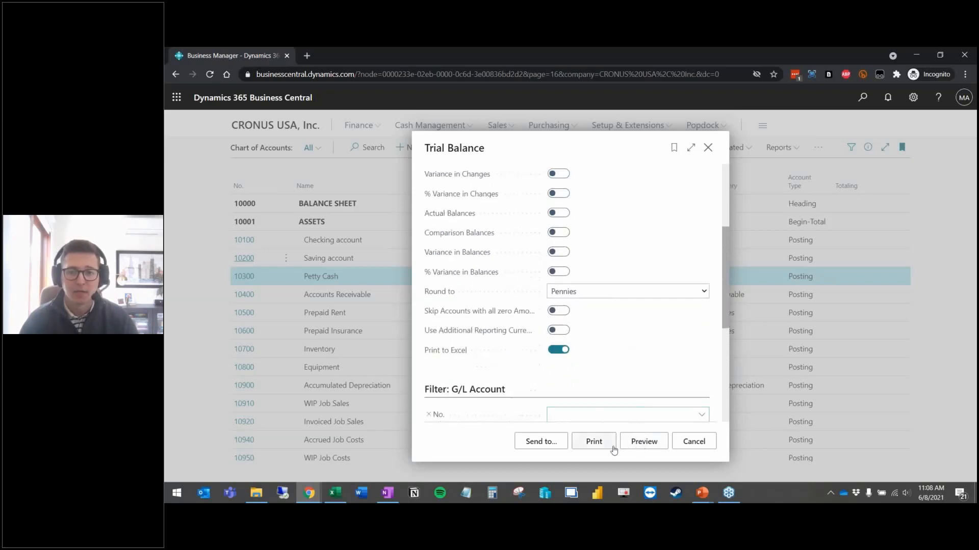
{"action": "left_click", "coordinate": [545, 447]}
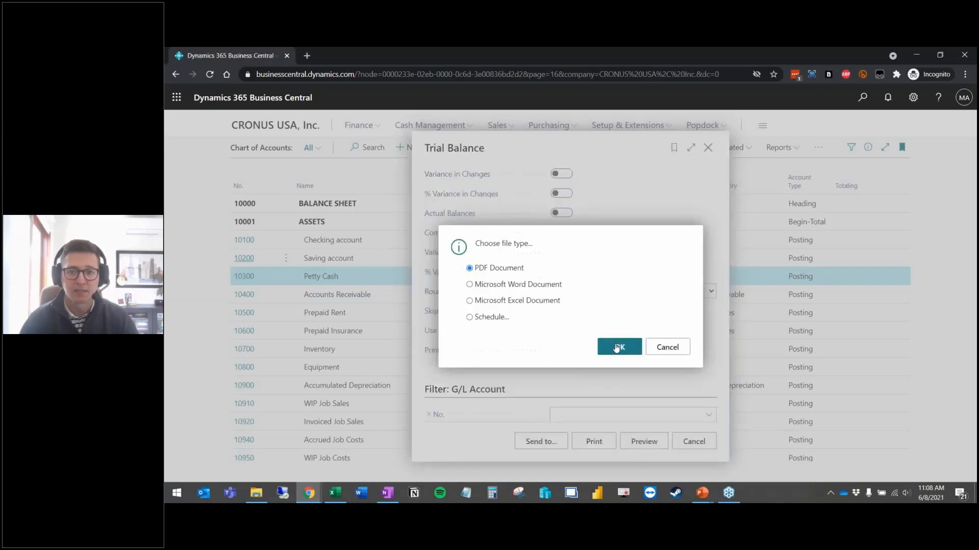
{"action": "left_click", "coordinate": [600, 345]}
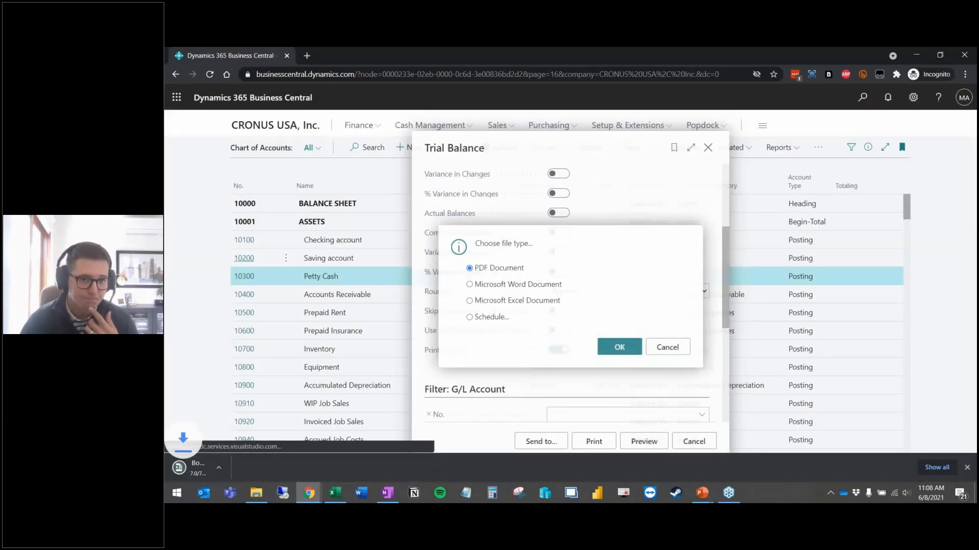
{"action": "left_click", "coordinate": [226, 467]}
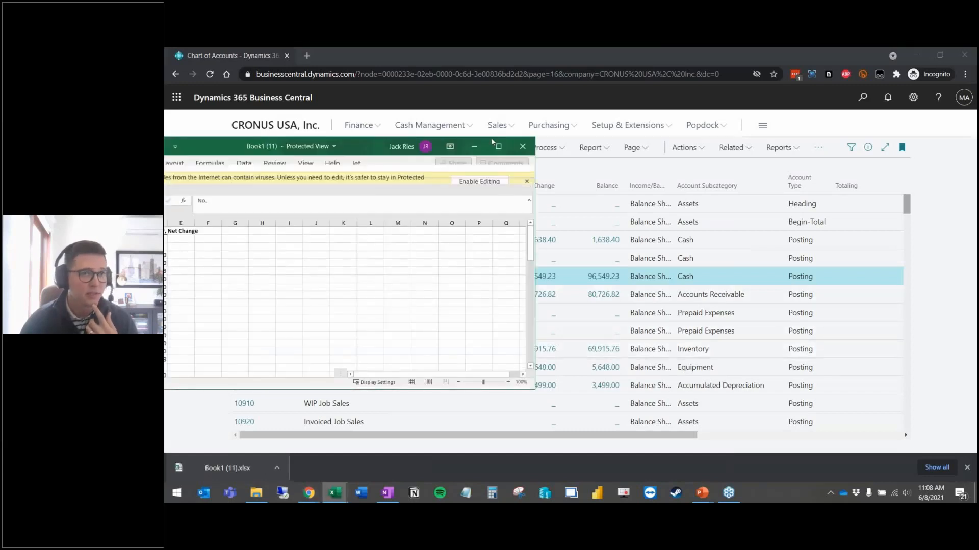
Step: Maximize the workbook, enable editing, and autofit column A on the Information sheet
{"action": "left_click", "coordinate": [759, 138]}
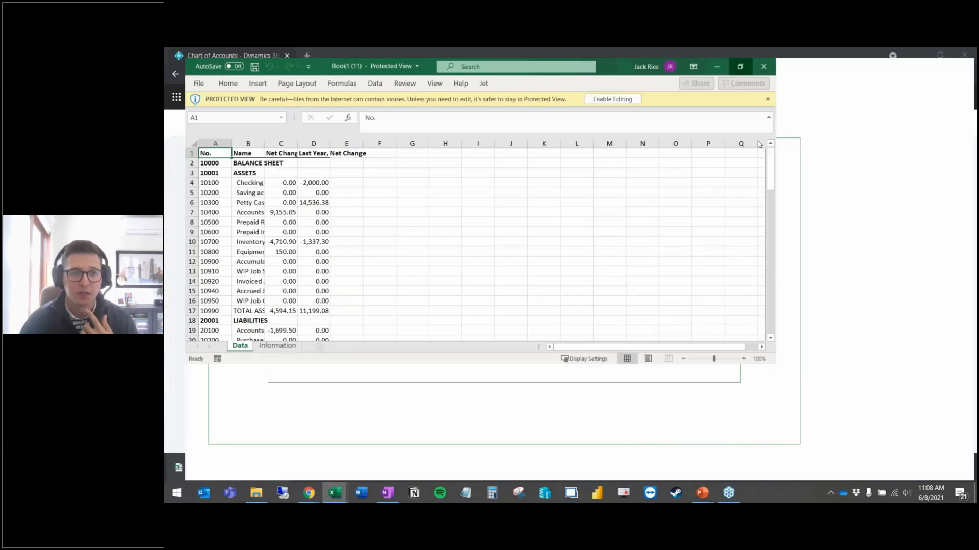
{"action": "left_click", "coordinate": [607, 96]}
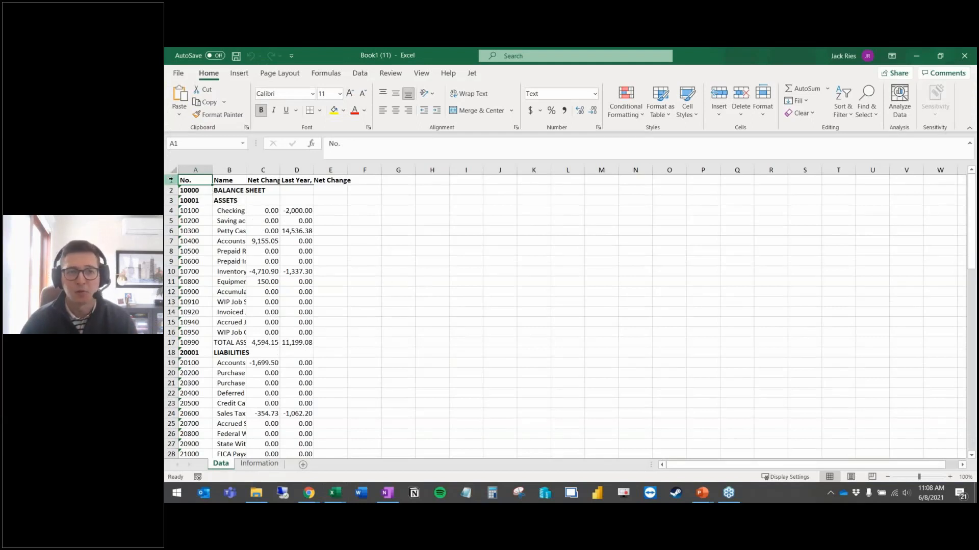
{"action": "left_click", "coordinate": [251, 466]}
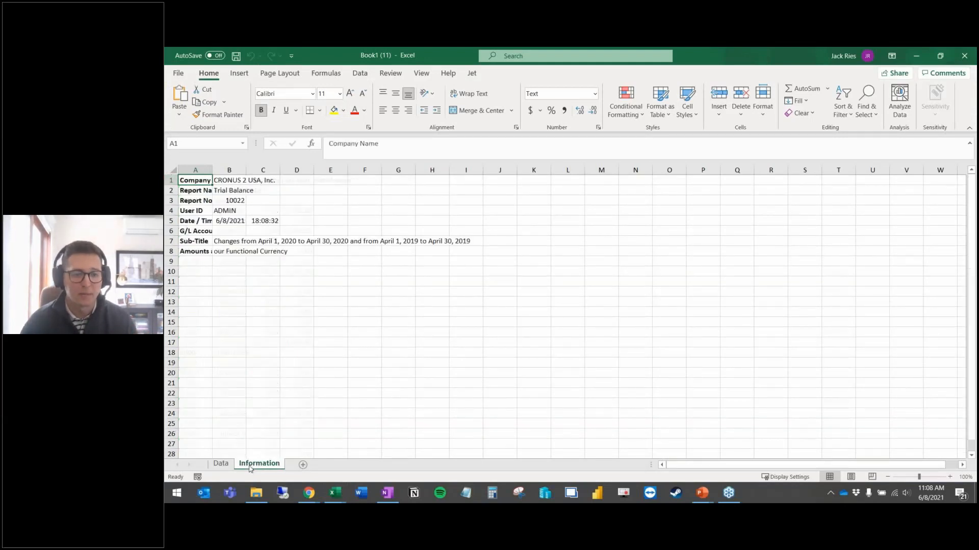
{"action": "double_click", "coordinate": [212, 169]}
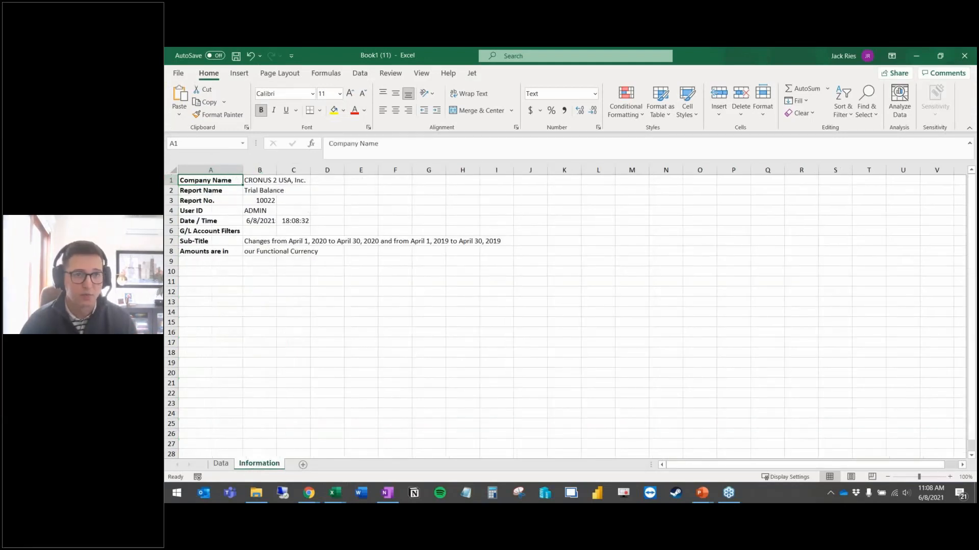
{"action": "left_click", "coordinate": [221, 464]}
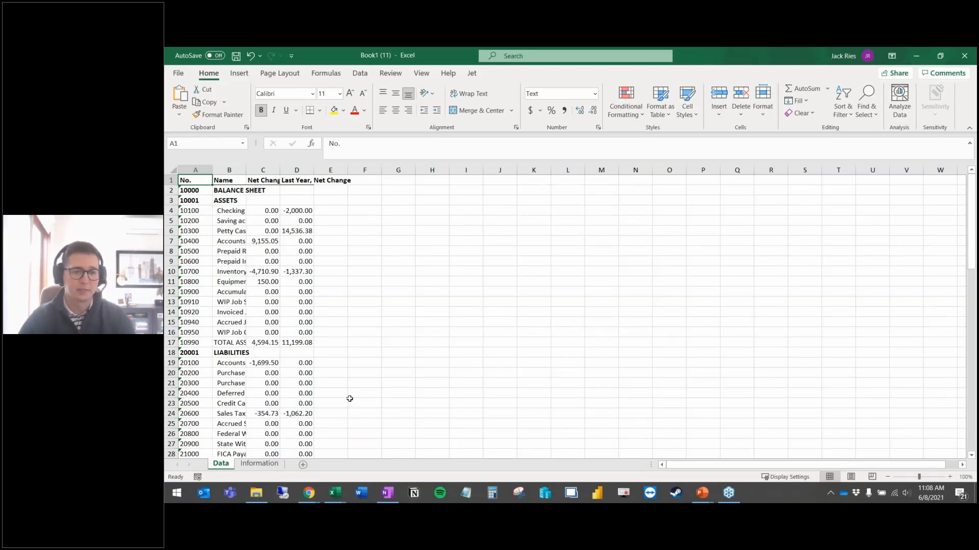
Step: Check the net change figures in columns C and D on Data, then close without saving
{"action": "left_click", "coordinate": [306, 228]}
{"action": "left_click", "coordinate": [306, 260]}
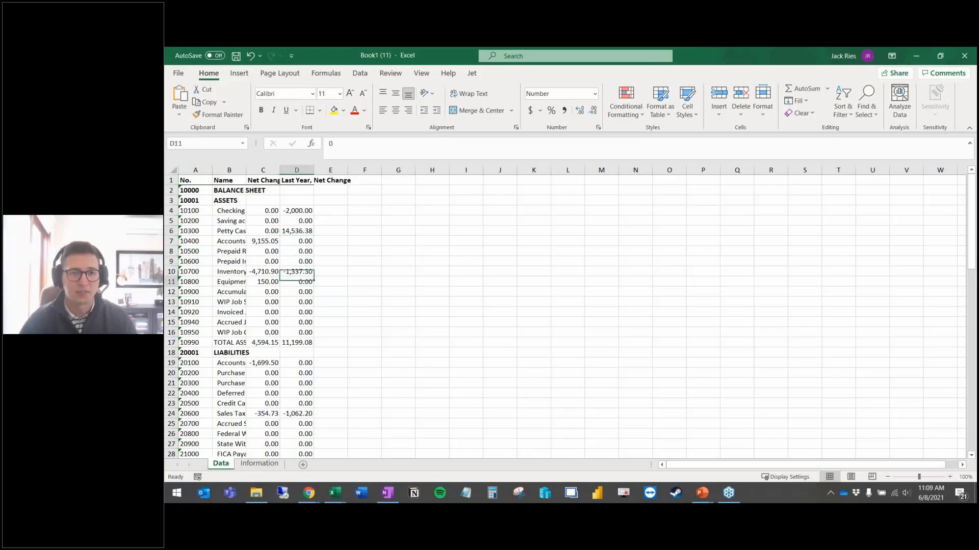
{"action": "left_click", "coordinate": [262, 301]}
{"action": "left_click", "coordinate": [298, 303]}
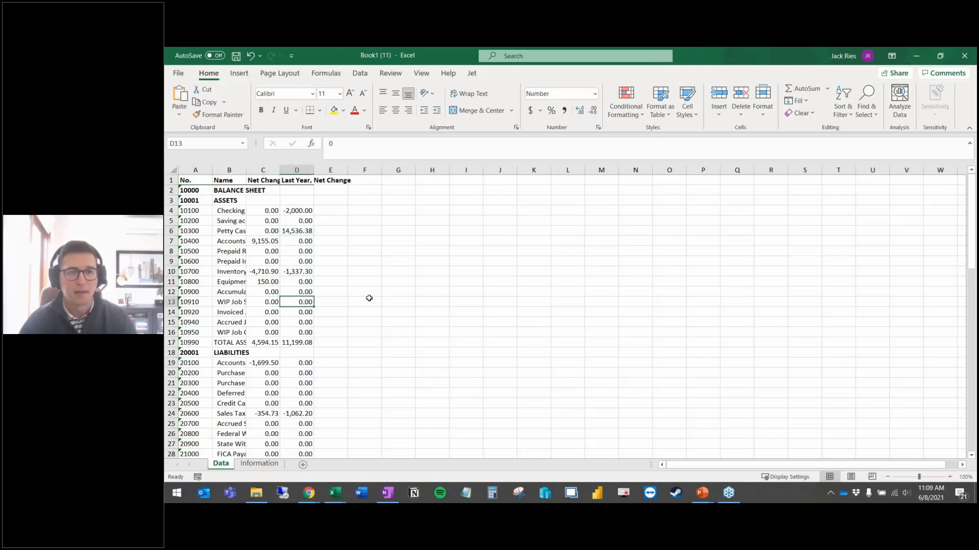
{"action": "left_click", "coordinate": [341, 271]}
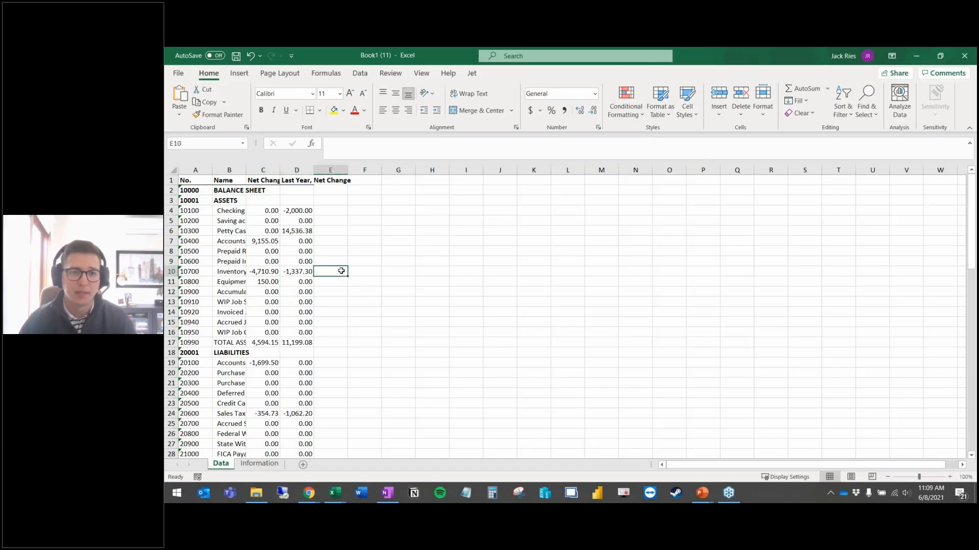
{"action": "left_click", "coordinate": [965, 55]}
{"action": "left_click", "coordinate": [575, 282]}
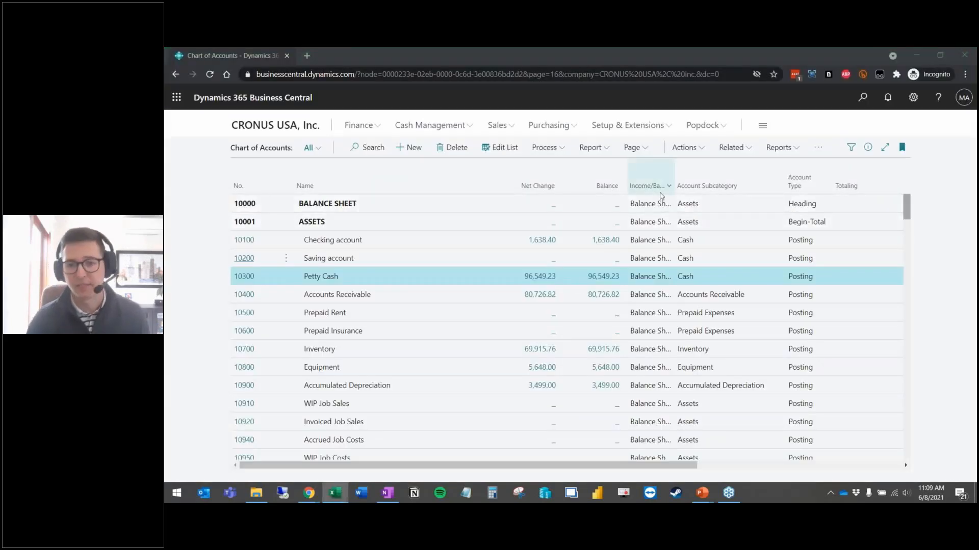
Step: Back in Business Central, open the Trial Balance request and bring up its Send to file-type choices
{"action": "mouse_move", "coordinate": [661, 196]}
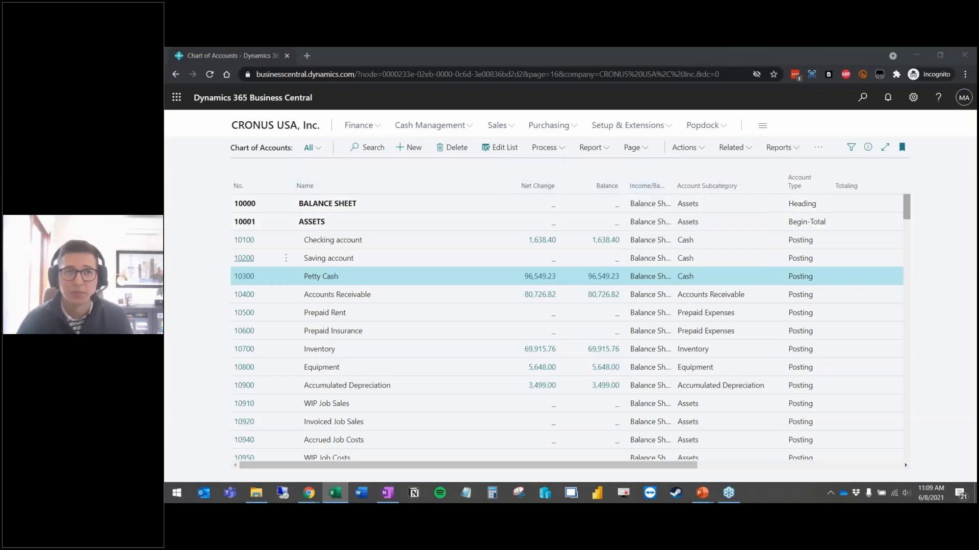
{"action": "key", "text": "alt+Tab"}
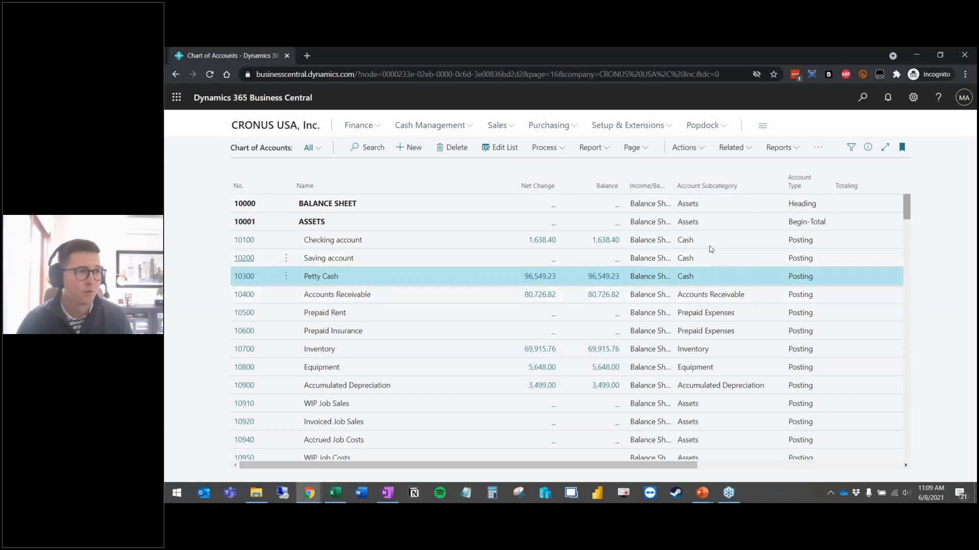
{"action": "left_click", "coordinate": [591, 150]}
{"action": "left_click", "coordinate": [573, 209]}
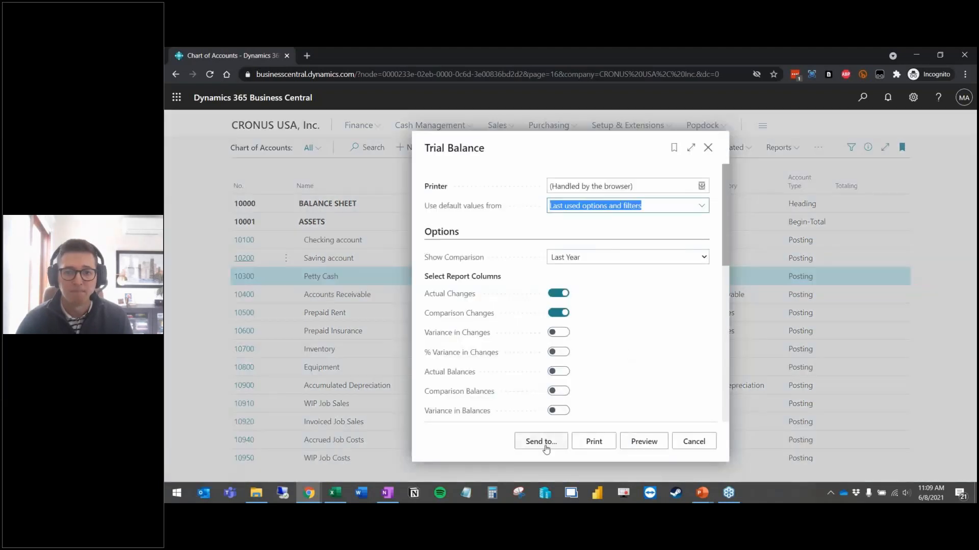
{"action": "left_click", "coordinate": [542, 442]}
Step: Schedule the Trial Balance as a weekly (1W) PDF starting 6/15/2021 and acknowledge the confirmation
{"action": "left_click", "coordinate": [487, 320]}
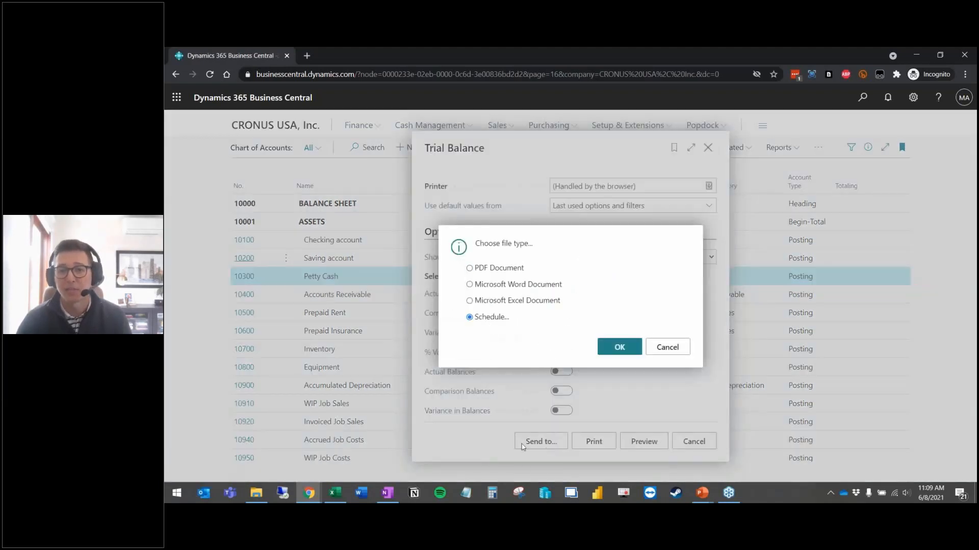
{"action": "left_click", "coordinate": [615, 352]}
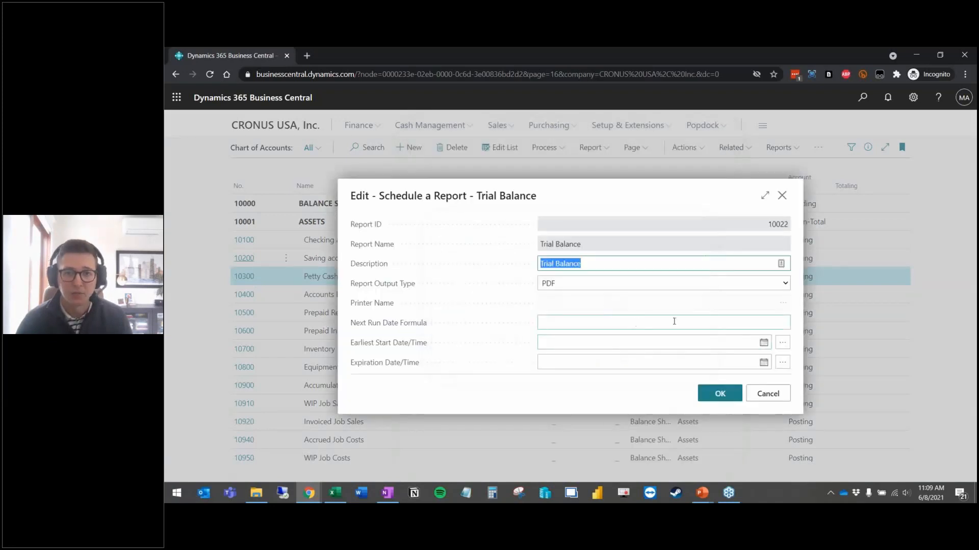
{"action": "left_click", "coordinate": [771, 324]}
{"action": "type", "text": "1WE"}
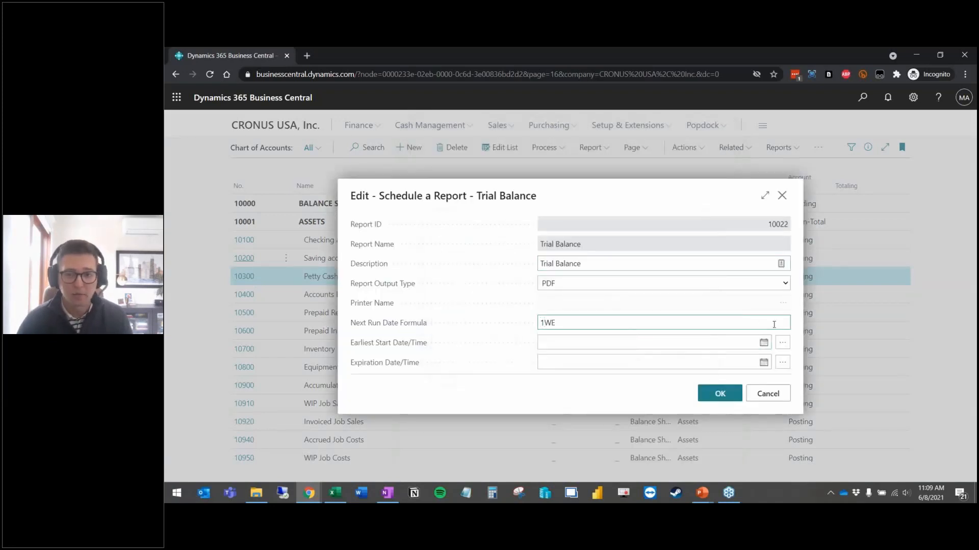
{"action": "key", "text": "BackSpace"}
{"action": "key", "text": "Tab"}
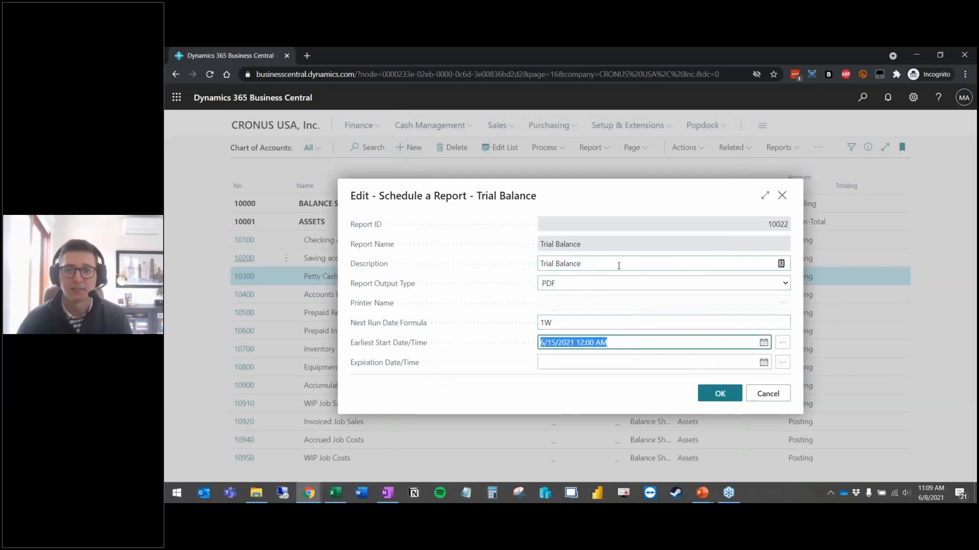
{"action": "left_click", "coordinate": [785, 286]}
{"action": "left_click", "coordinate": [723, 396]}
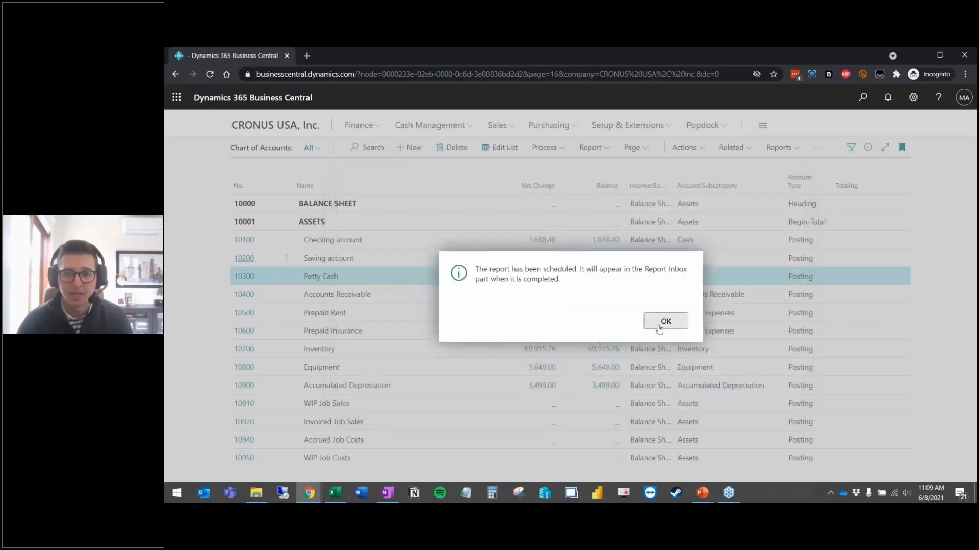
{"action": "left_click", "coordinate": [665, 321]}
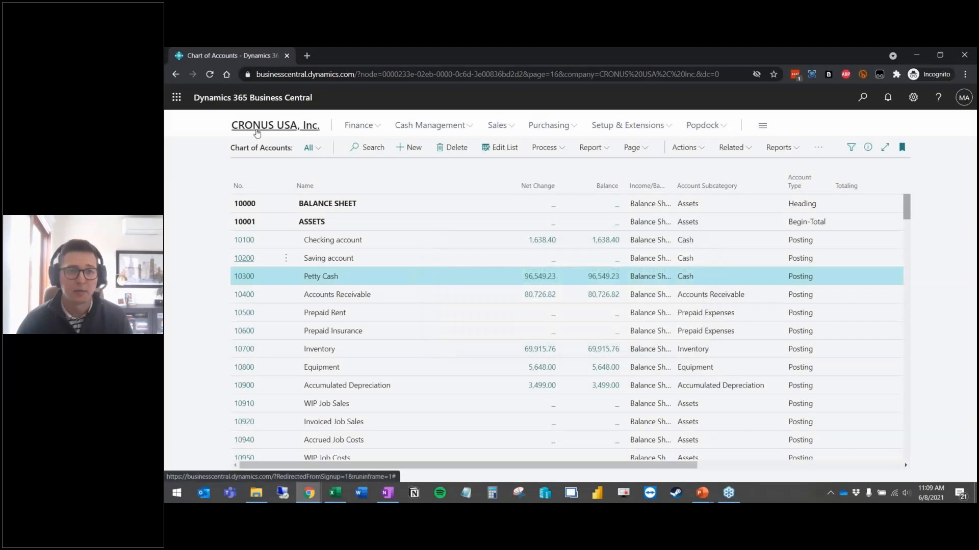
Step: Check the Report Inbox on the CRONUS USA, Inc. home page, then return to the '1) Stock Finance Reports' slide
{"action": "left_click", "coordinate": [257, 133]}
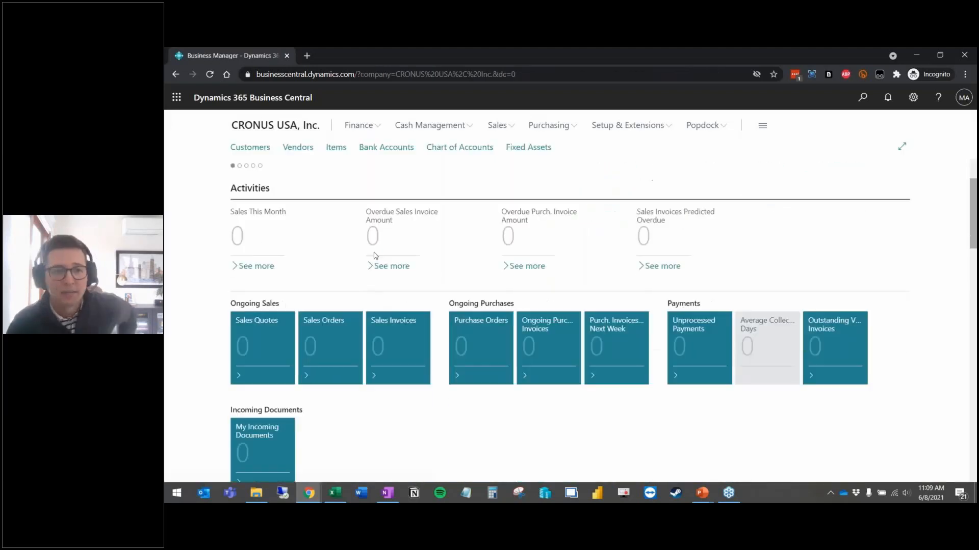
{"action": "scroll", "coordinate": [375, 255], "scroll_direction": "down", "scroll_amount": 15}
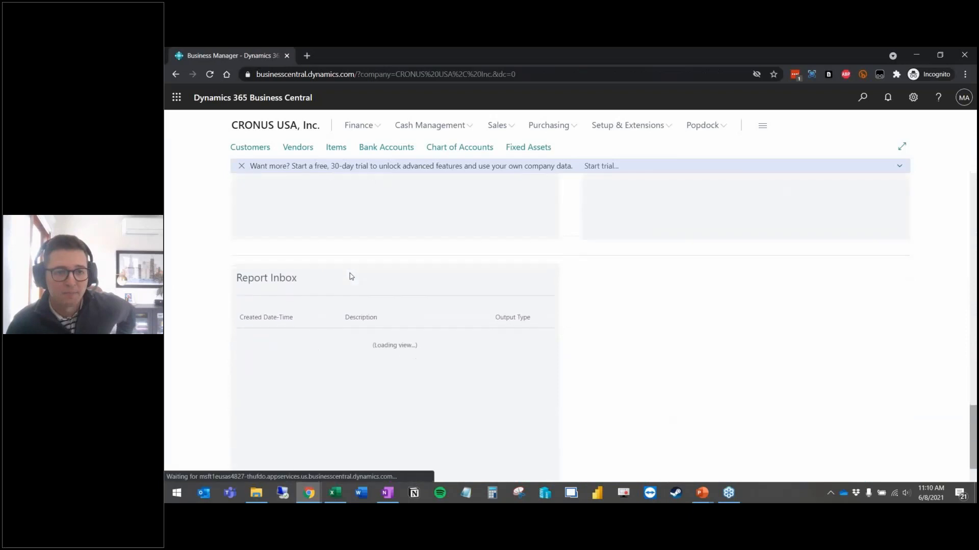
{"action": "scroll", "coordinate": [352, 277], "scroll_direction": "down", "scroll_amount": 1}
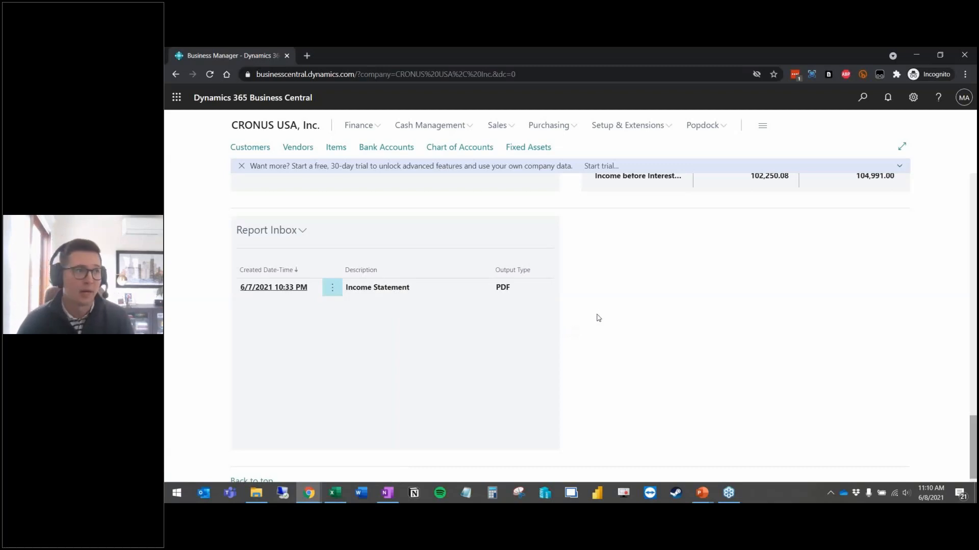
{"action": "scroll", "coordinate": [599, 318], "scroll_direction": "up", "scroll_amount": 8}
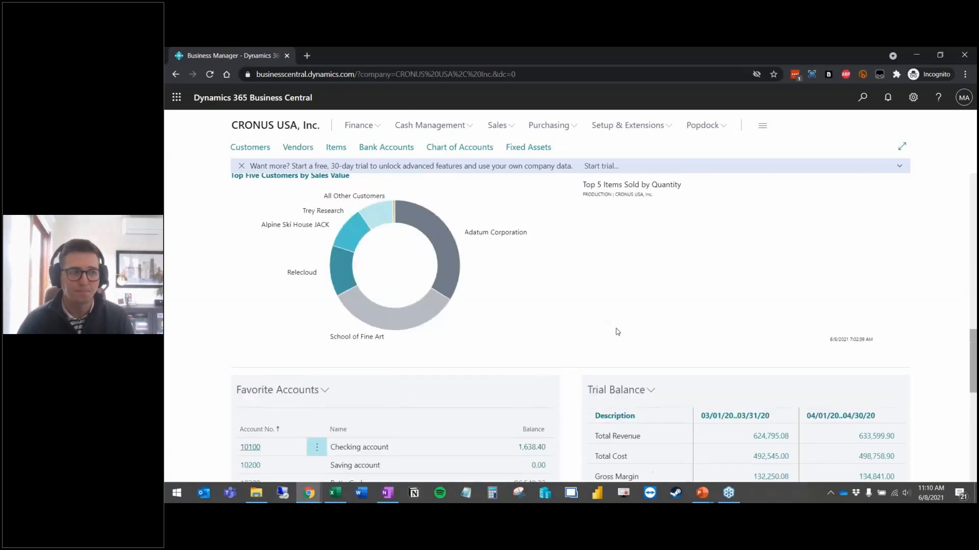
{"action": "left_click", "coordinate": [702, 493]}
{"action": "left_click", "coordinate": [744, 448]}
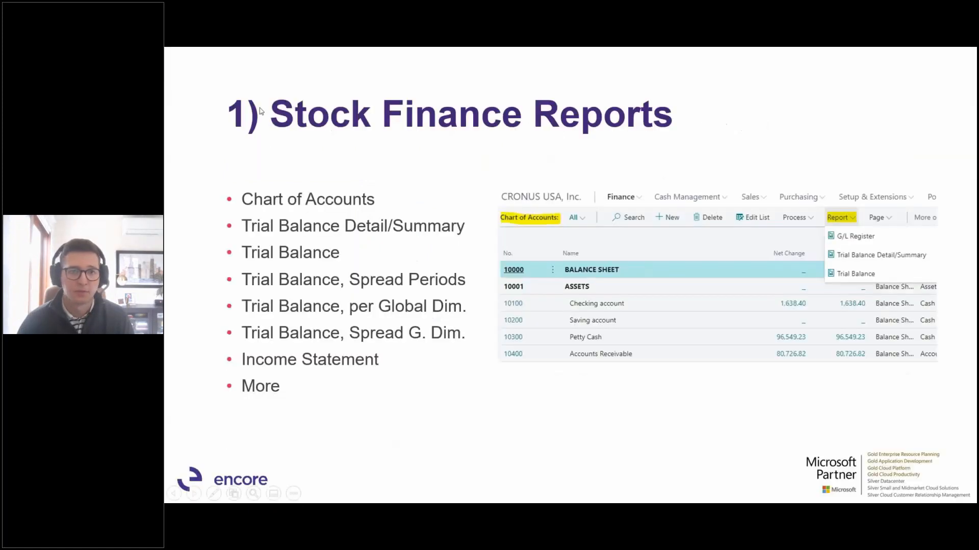
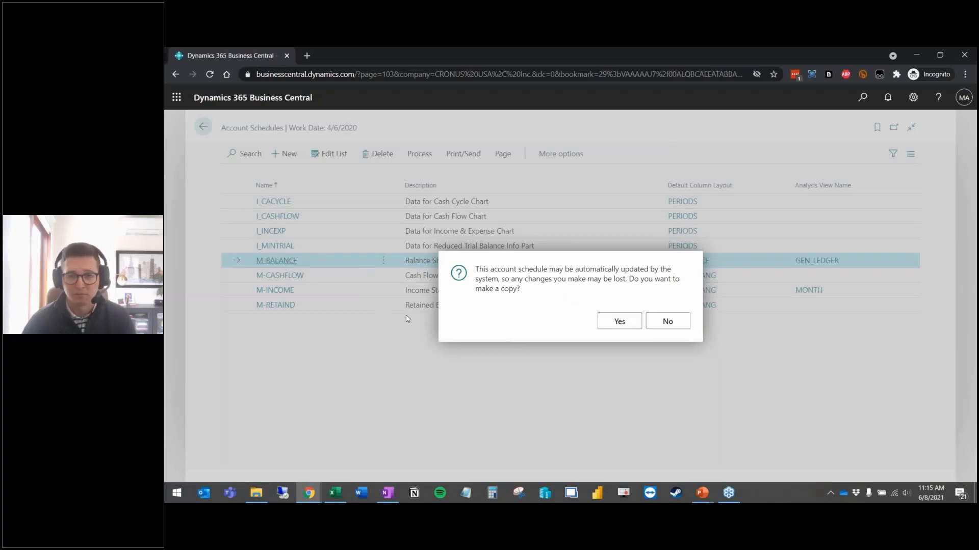
Step: Open M-BALANCE without making a copy and select current asset rows P0002–P0006
{"action": "left_click", "coordinate": [666, 322]}
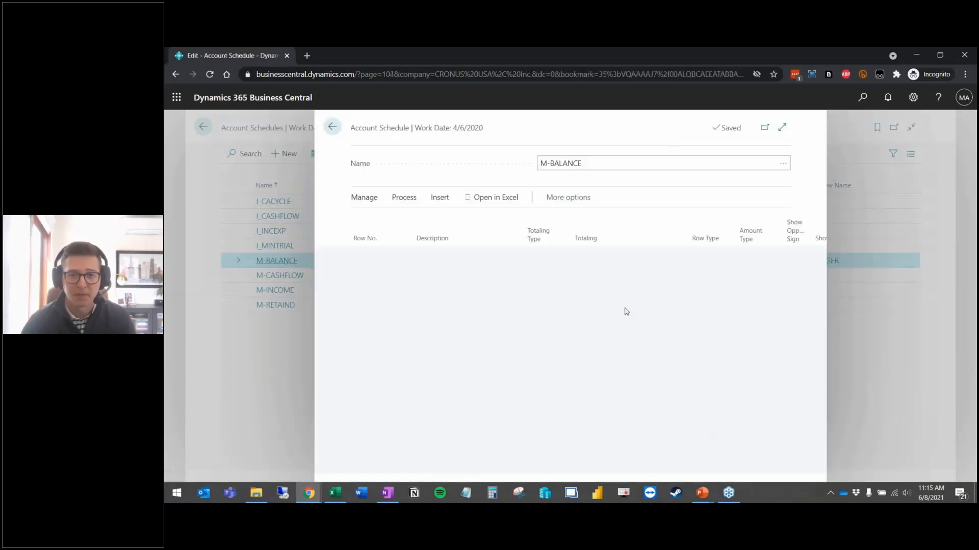
{"action": "left_click", "coordinate": [783, 128]}
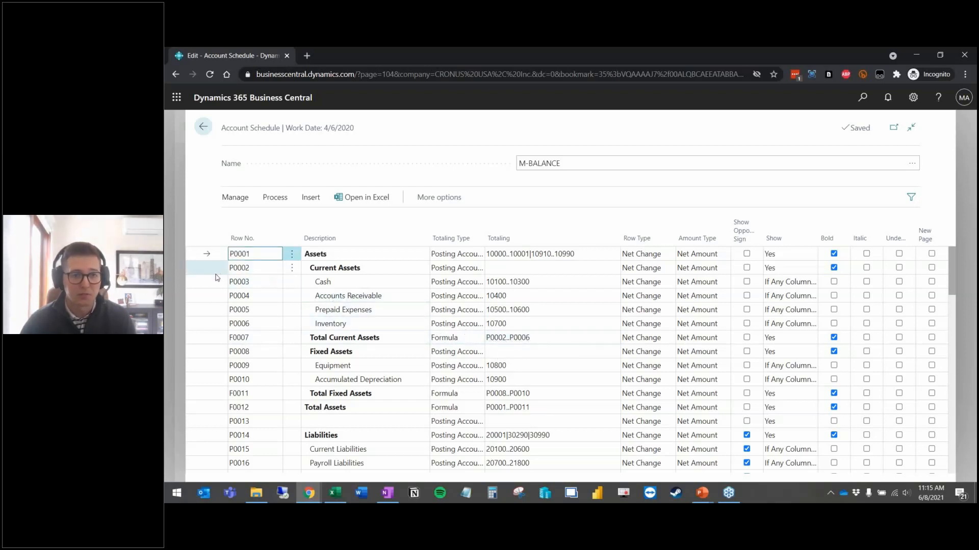
{"action": "left_click", "coordinate": [212, 324], "text": "shift"}
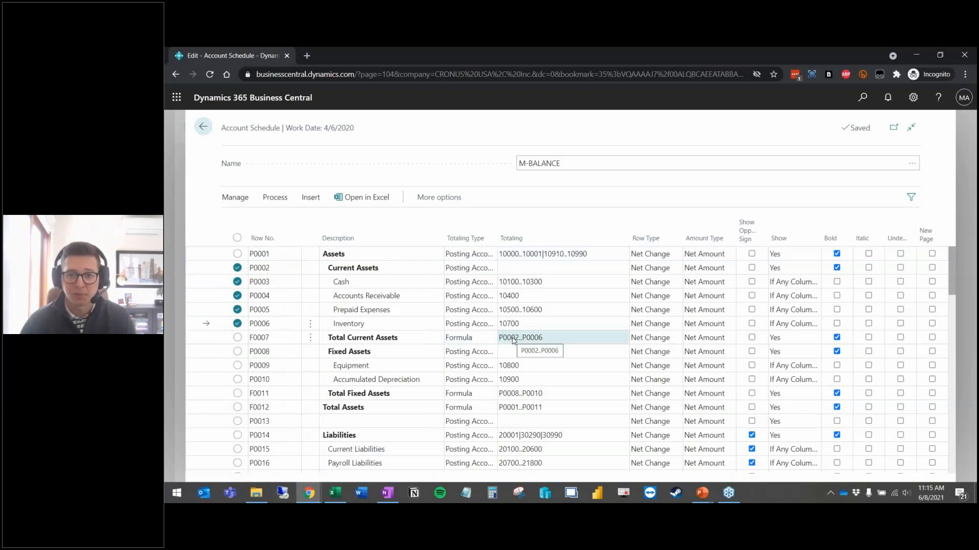
Step: Check that the Assets row type stays Net Change, then close the account schedule
{"action": "left_click", "coordinate": [663, 254]}
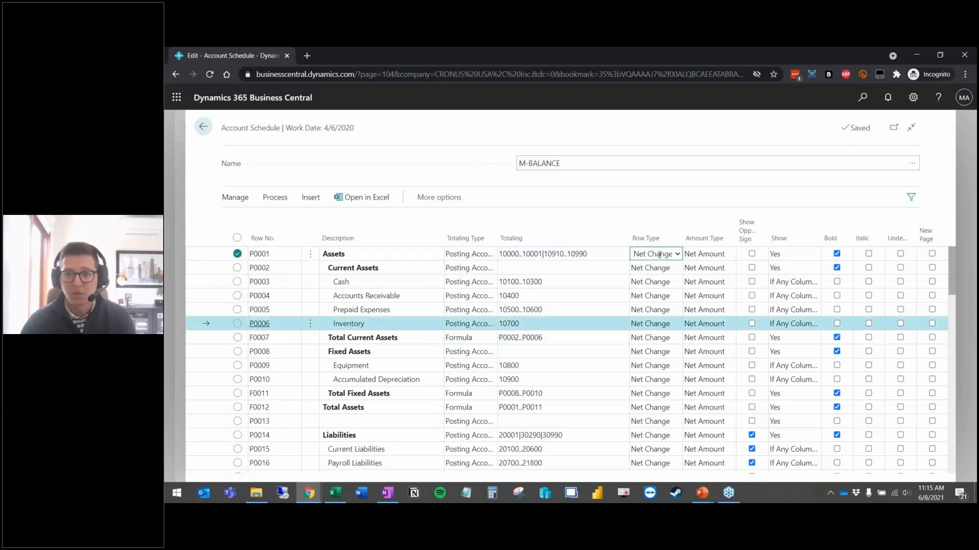
{"action": "left_click", "coordinate": [669, 255]}
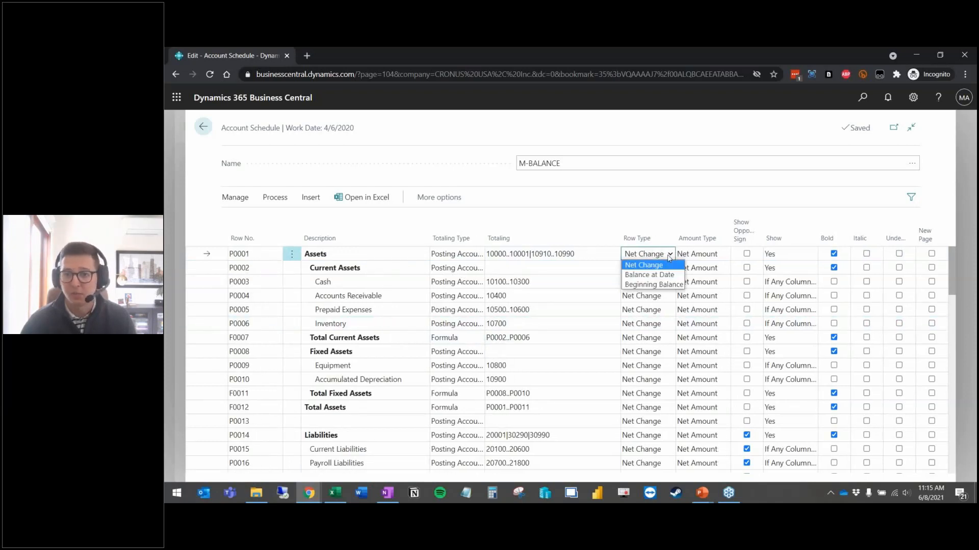
{"action": "left_click", "coordinate": [671, 256]}
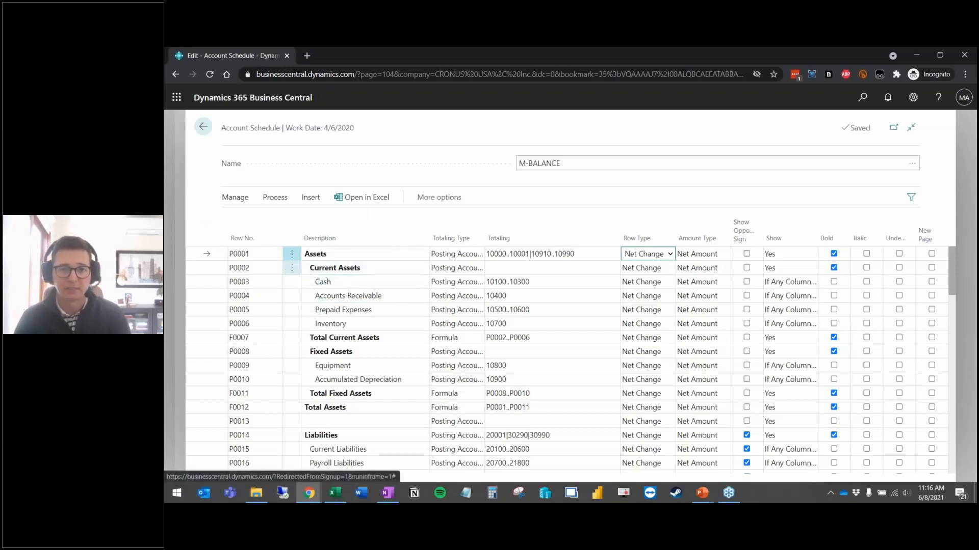
{"action": "scroll", "coordinate": [380, 311], "scroll_direction": "down", "scroll_amount": 1}
{"action": "scroll", "coordinate": [380, 310], "scroll_direction": "up", "scroll_amount": 1}
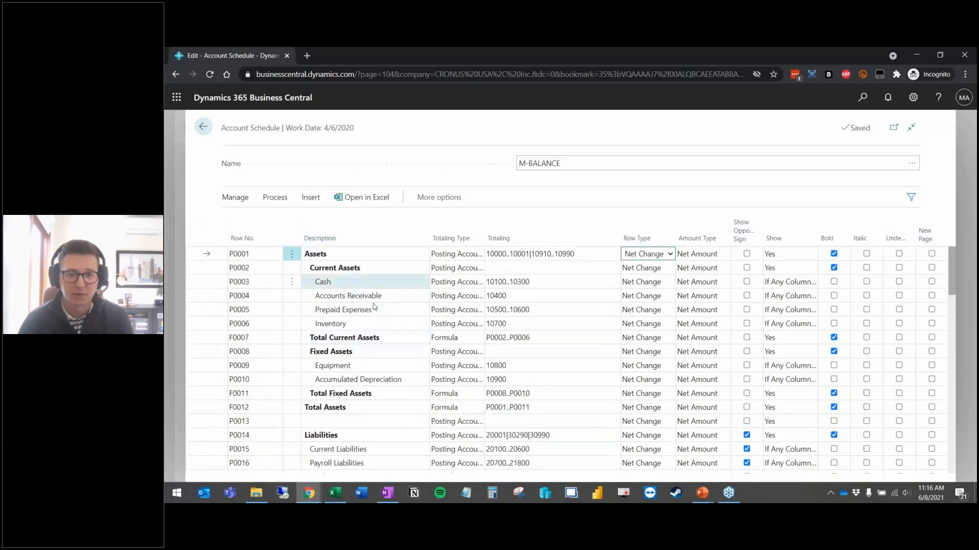
{"action": "left_click", "coordinate": [176, 234]}
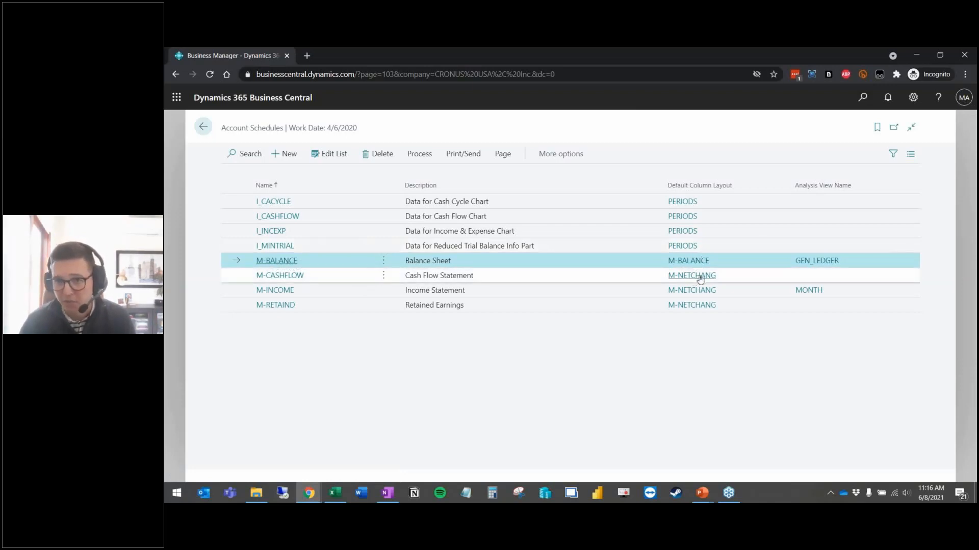
Step: Find and open the Column Layouts page by searching 'column lay'
{"action": "left_click", "coordinate": [732, 280]}
{"action": "left_click", "coordinate": [719, 264]}
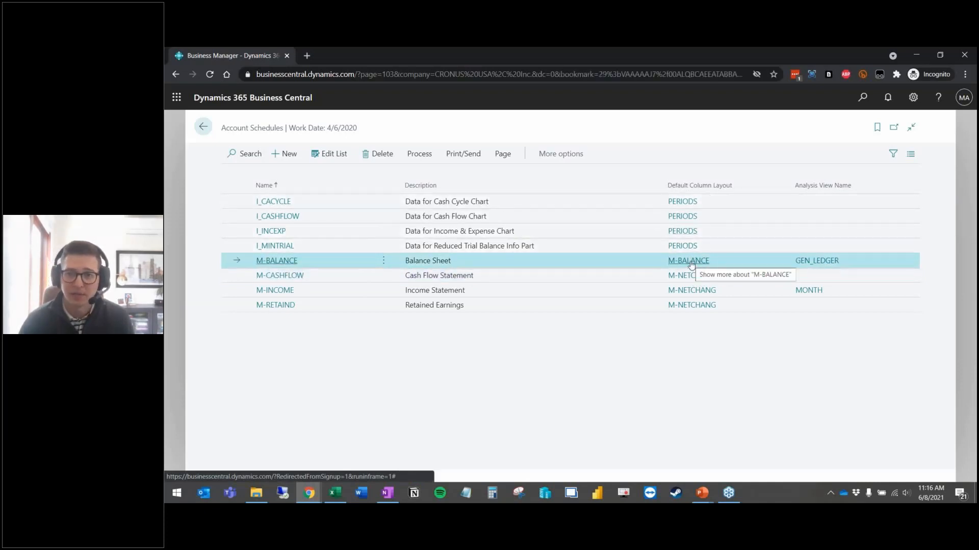
{"action": "left_click", "coordinate": [861, 98]}
{"action": "type", "text": "col"}
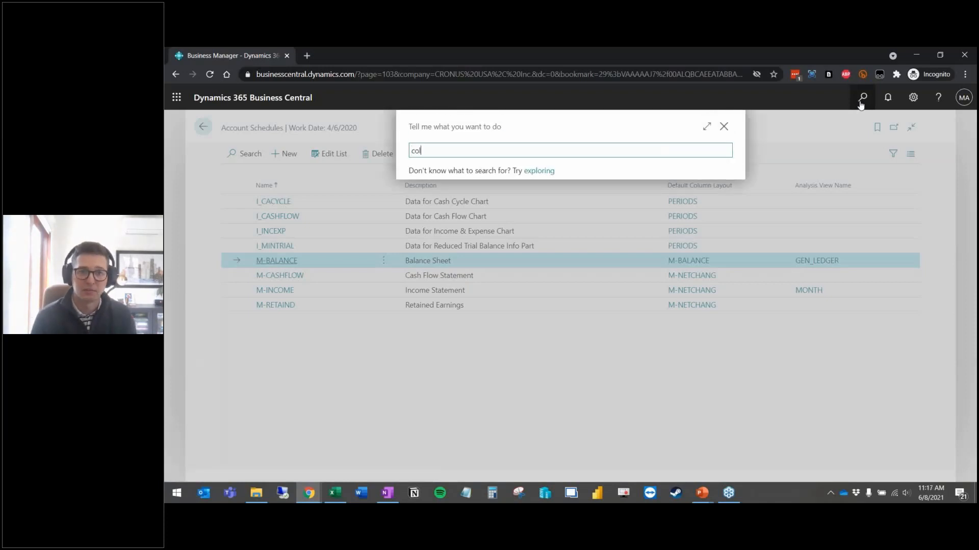
{"action": "type", "text": "umn lay"}
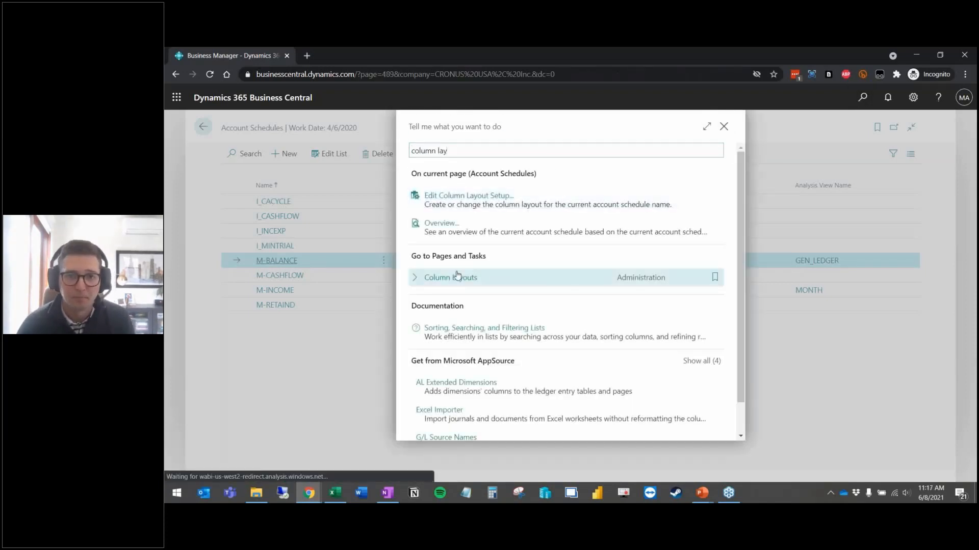
{"action": "left_click", "coordinate": [458, 277]}
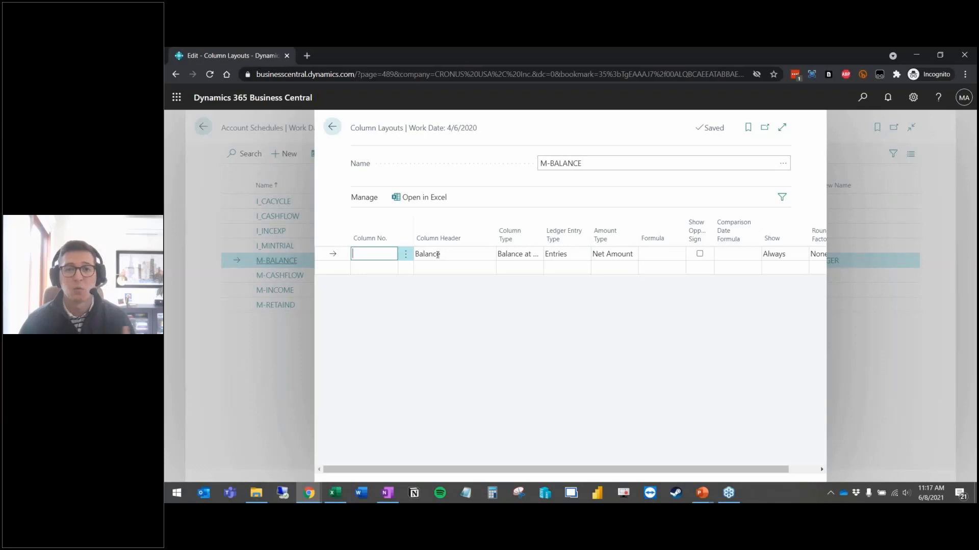
Step: Leave the Column Type unchanged and switch the layout name to M-NETCHANG
{"action": "left_click", "coordinate": [517, 255]}
{"action": "left_click", "coordinate": [518, 256]}
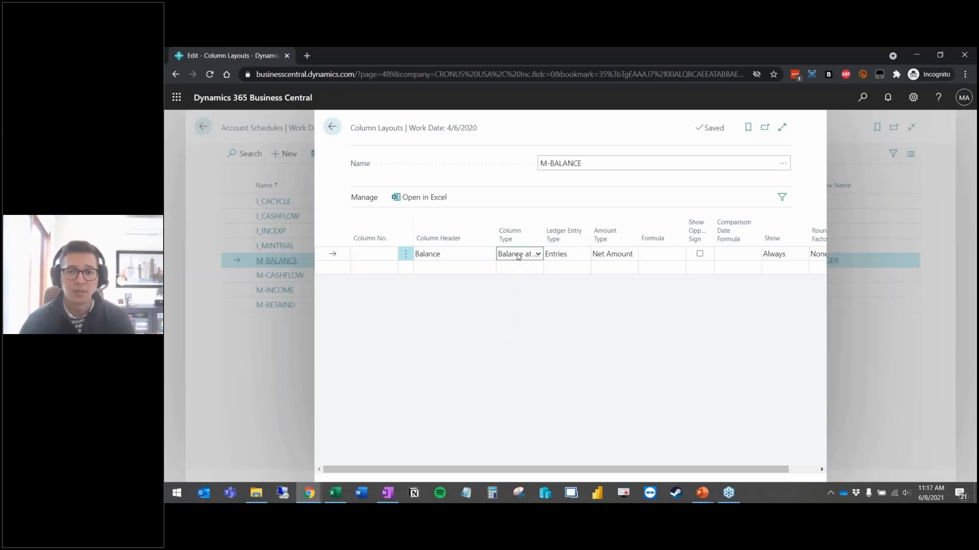
{"action": "left_click", "coordinate": [782, 130]}
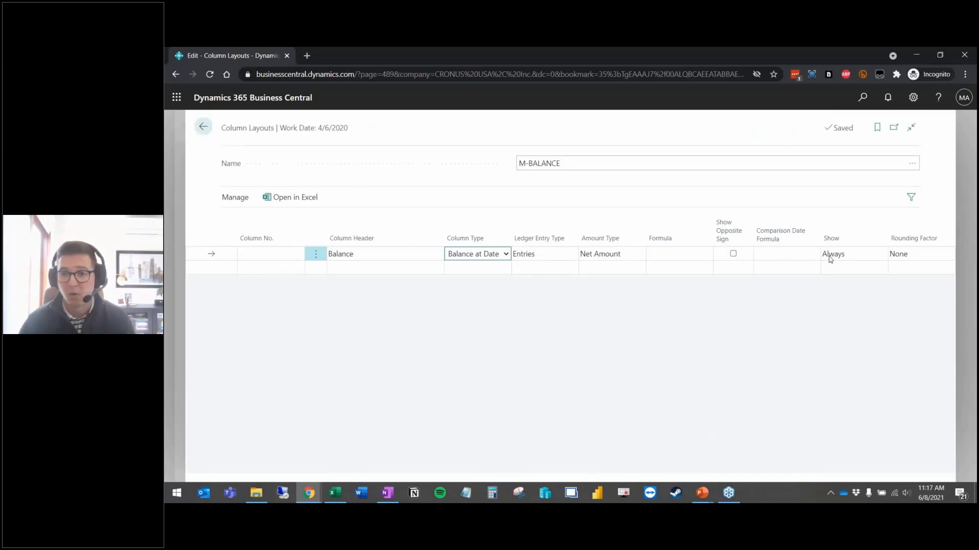
{"action": "left_click", "coordinate": [912, 164]}
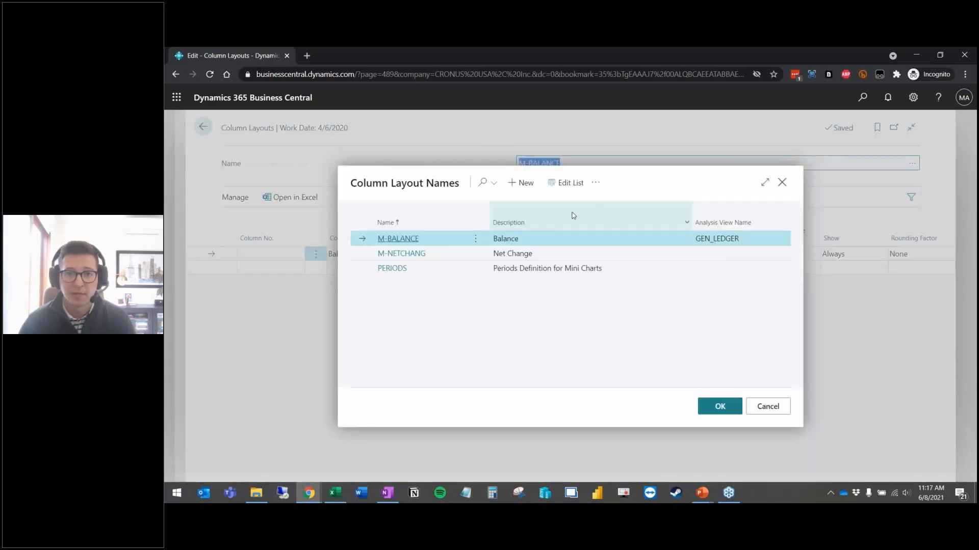
{"action": "left_click", "coordinate": [411, 255]}
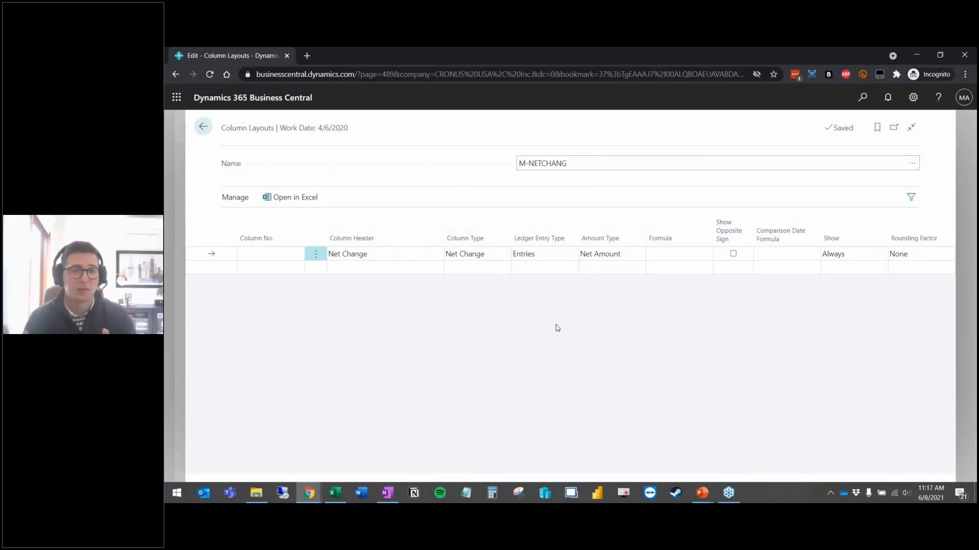
{"action": "left_click", "coordinate": [912, 163]}
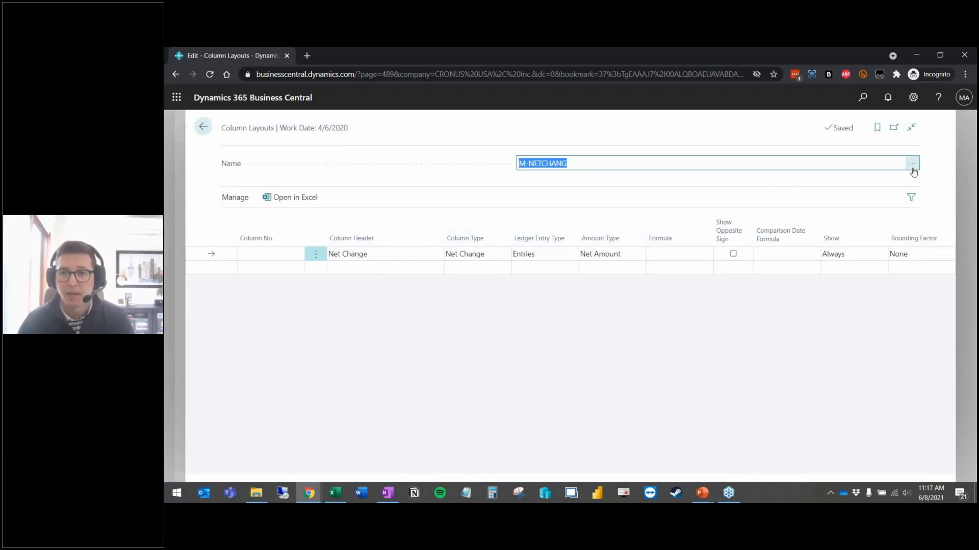
Step: Switch to the PERIODS layout to view its three period columns, then go back to Account Schedules
{"action": "left_click", "coordinate": [393, 269]}
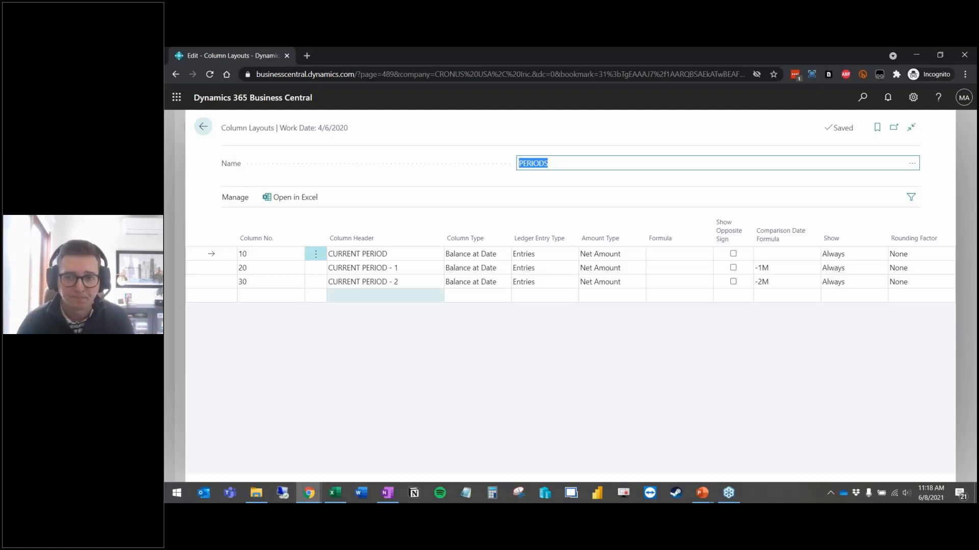
{"action": "left_click", "coordinate": [203, 127]}
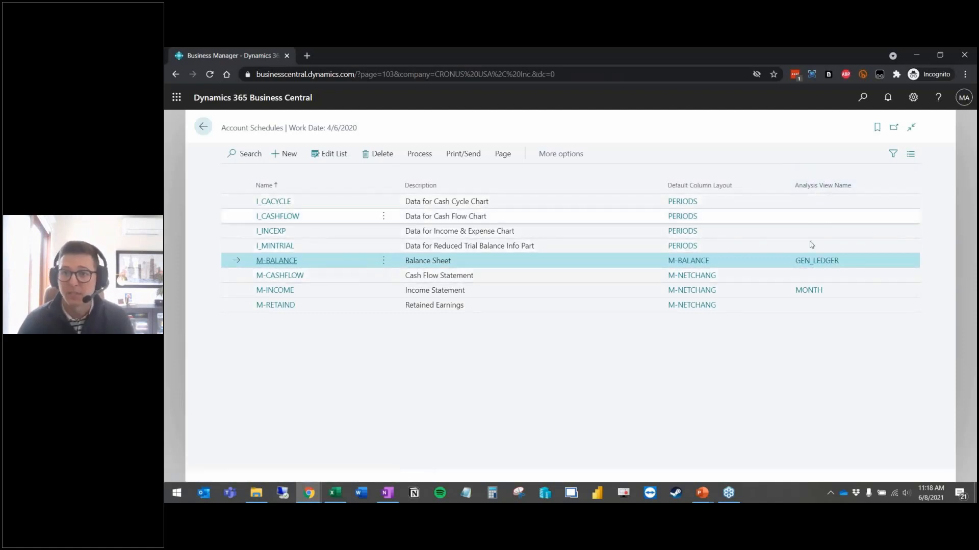
Step: Open the Analysis Views page via 'analysis view' search and glance at the GEN_LEDGER card
{"action": "left_click", "coordinate": [863, 98]}
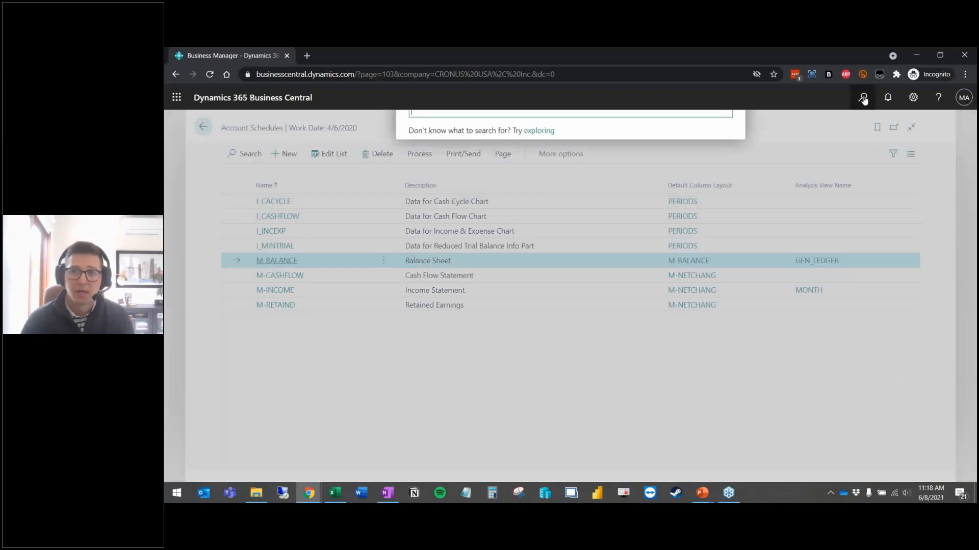
{"action": "type", "text": "analysis "}
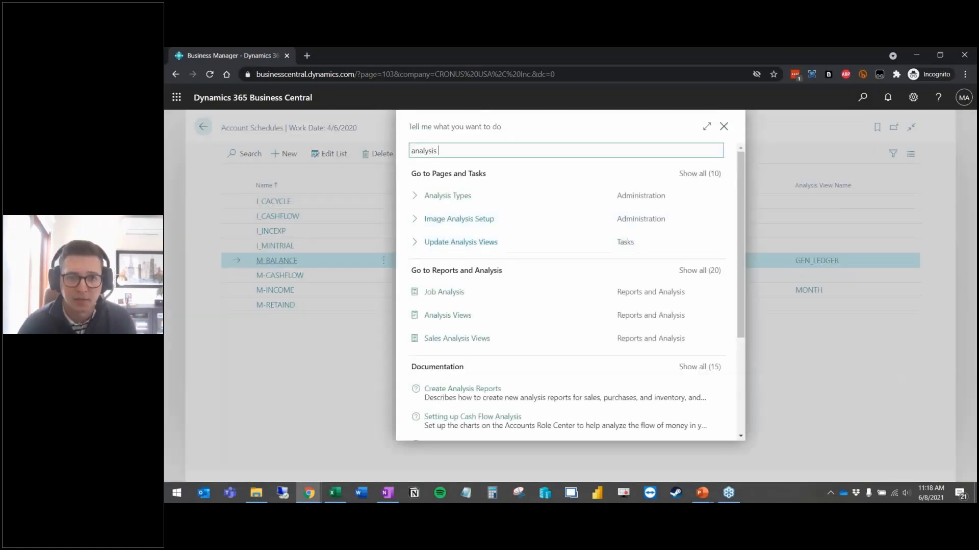
{"action": "type", "text": "view"}
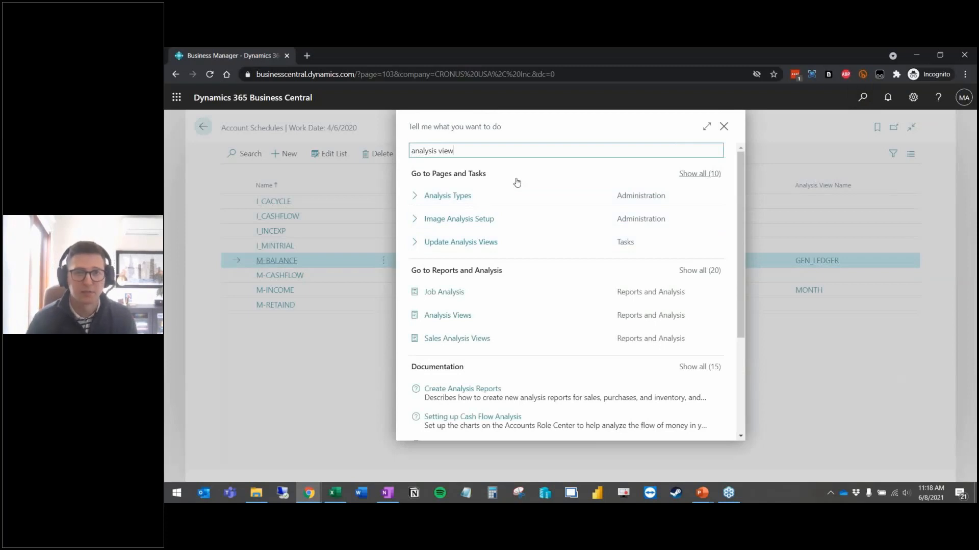
{"action": "left_click", "coordinate": [475, 247]}
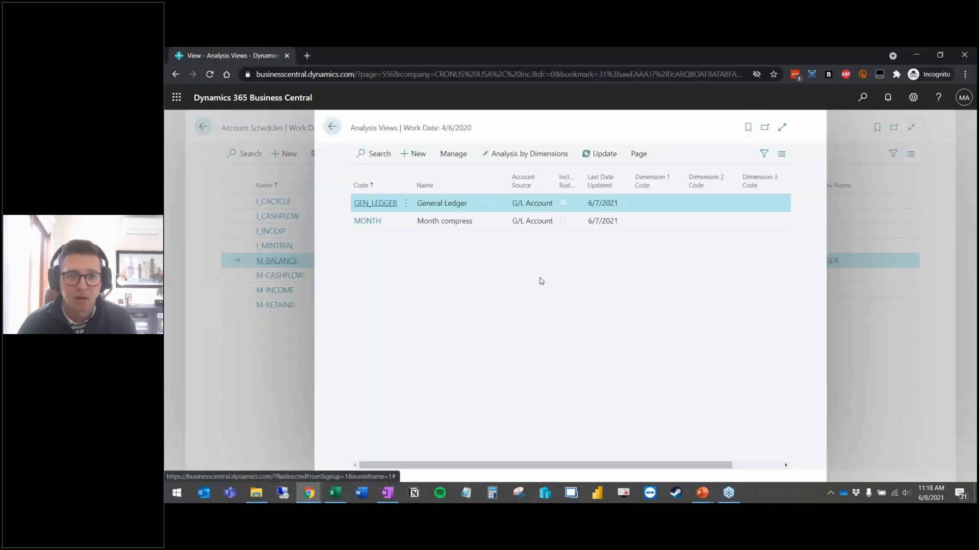
{"action": "left_click", "coordinate": [782, 127]}
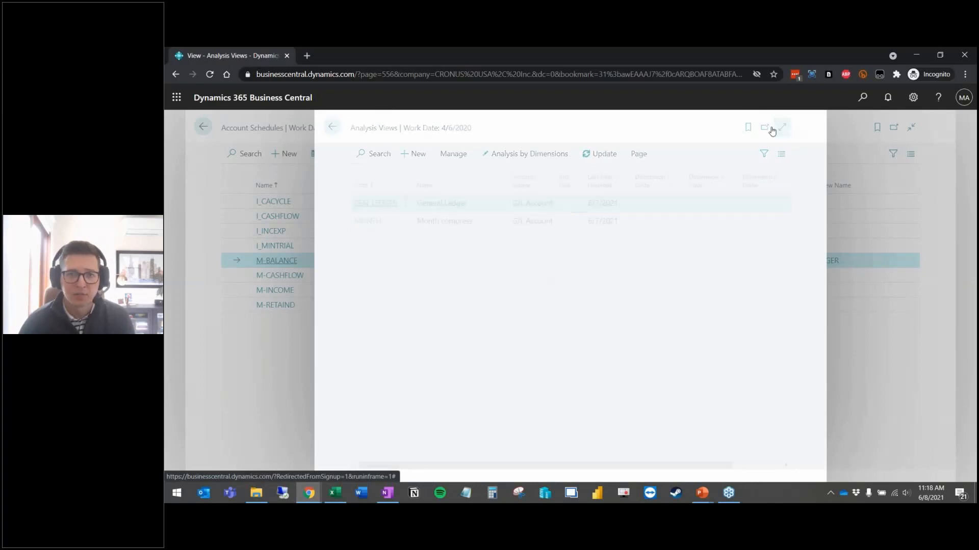
{"action": "left_click", "coordinate": [247, 203]}
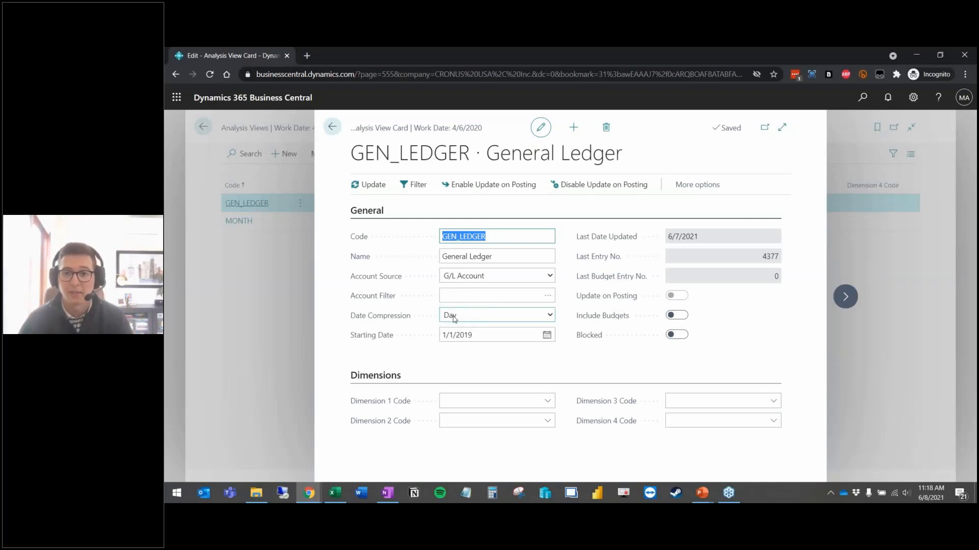
{"action": "left_click", "coordinate": [257, 238]}
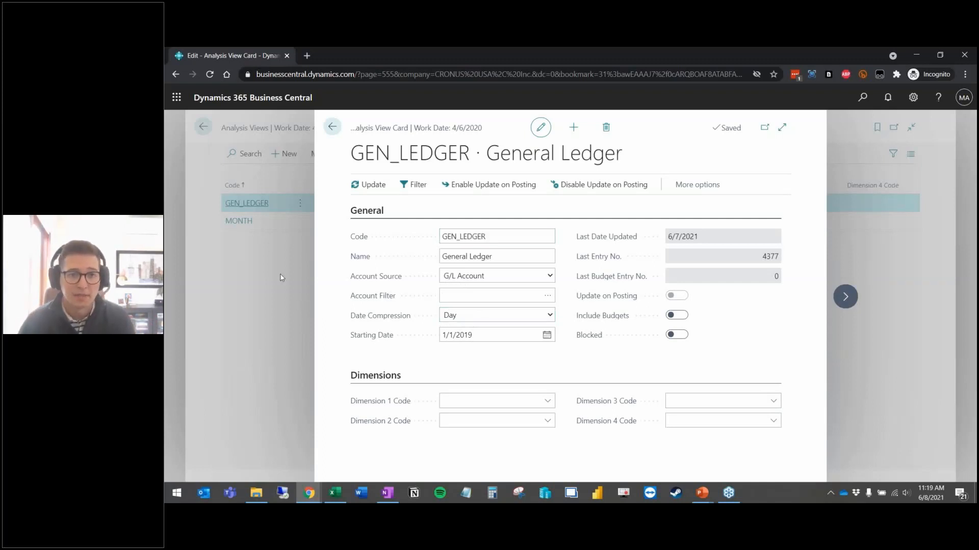
Step: Open the MONTH analysis view card, noting Last Entry No. 4377, Month compression and start 1/1/2019
{"action": "left_click", "coordinate": [239, 220]}
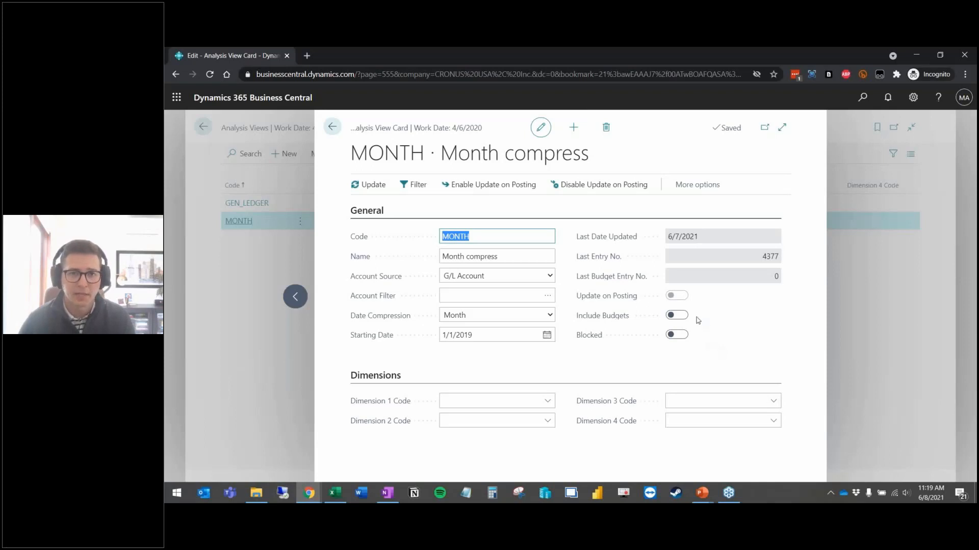
{"action": "mouse_move", "coordinate": [764, 258]}
{"action": "left_mouse_down"}
{"action": "mouse_move", "coordinate": [779, 260]}
{"action": "mouse_move", "coordinate": [767, 257]}
{"action": "left_mouse_up"}
{"action": "left_click", "coordinate": [771, 259]}
{"action": "left_click", "coordinate": [765, 258]}
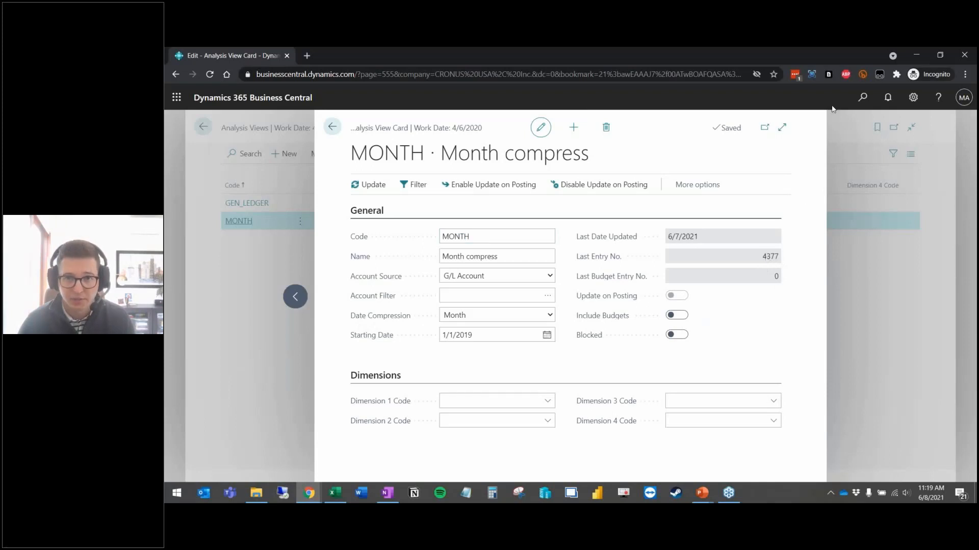
{"action": "left_click", "coordinate": [862, 98]}
Step: Open Analysis View Entries and filter Analysis View Code to MONTH
{"action": "type", "text": "analysis view en"}
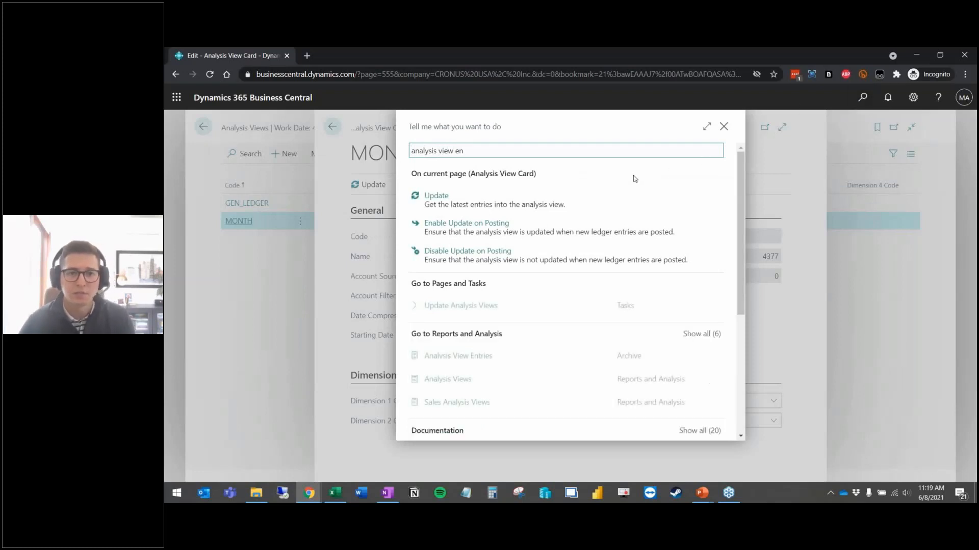
{"action": "left_click", "coordinate": [478, 356]}
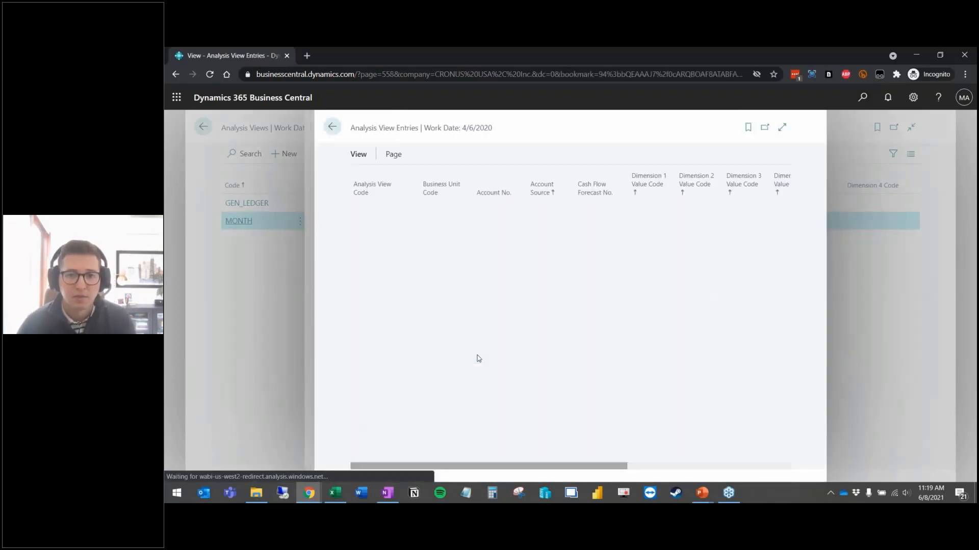
{"action": "left_click", "coordinate": [781, 127]}
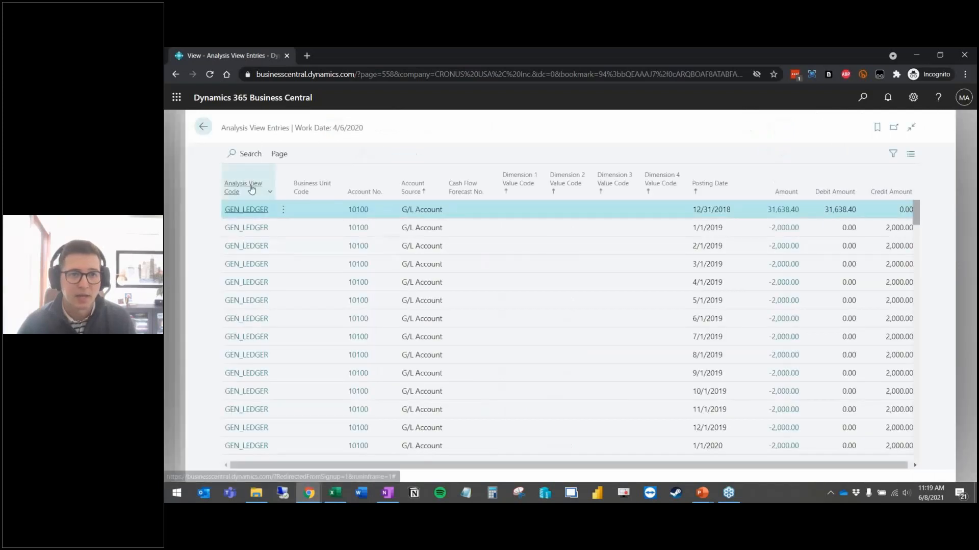
{"action": "key", "text": "shift+F3"}
{"action": "left_click", "coordinate": [244, 246]}
{"action": "left_click", "coordinate": [264, 300]}
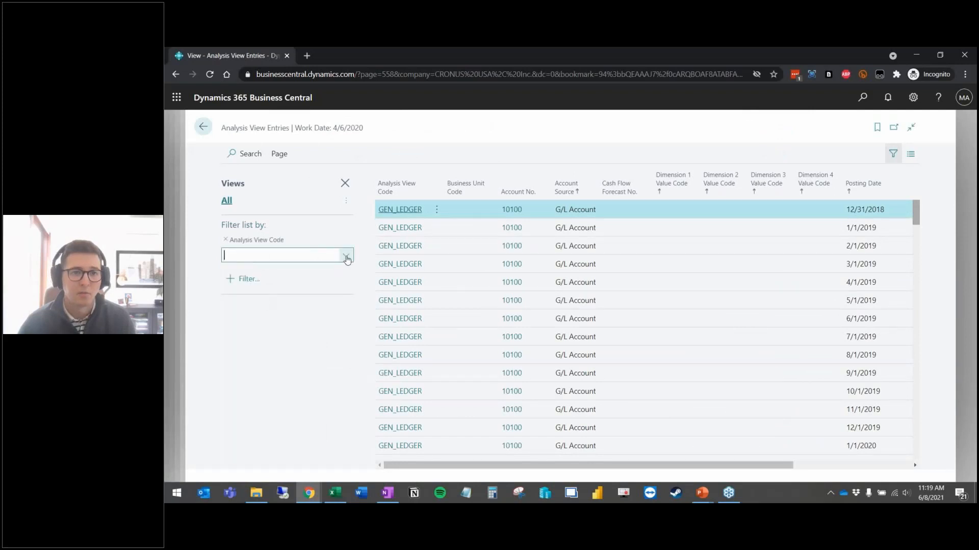
{"action": "left_click", "coordinate": [346, 257]}
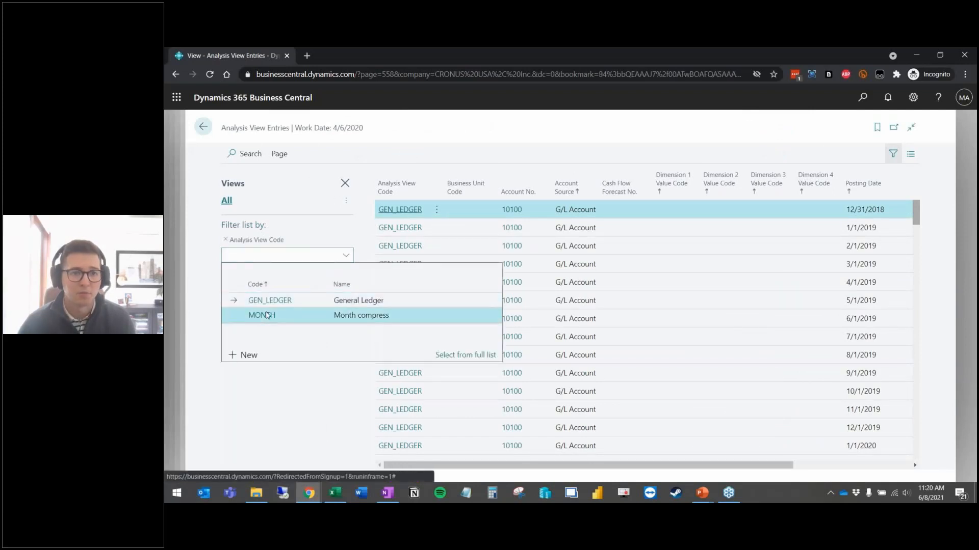
{"action": "left_click", "coordinate": [266, 315]}
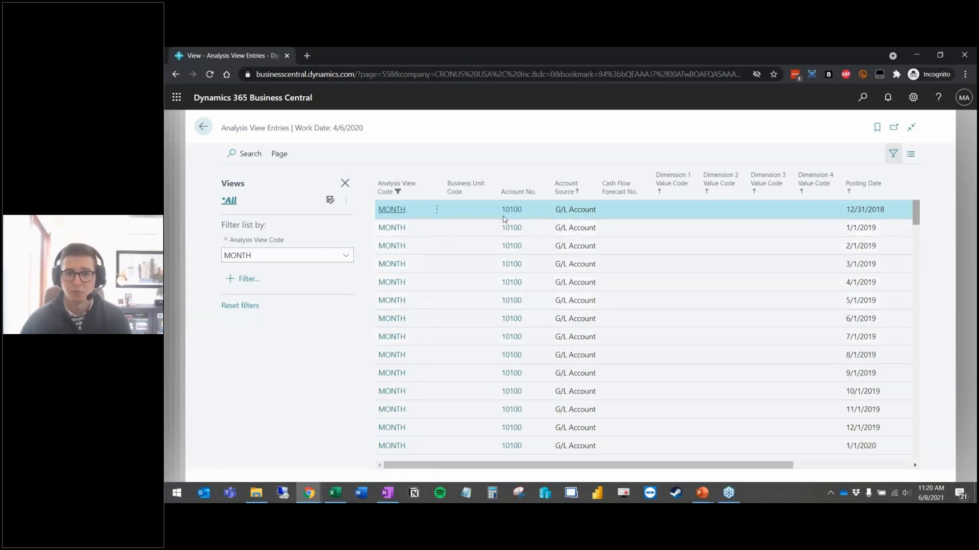
Step: Export the filtered MONTH entries to Excel and open the downloaded workbook
{"action": "left_click", "coordinate": [279, 155]}
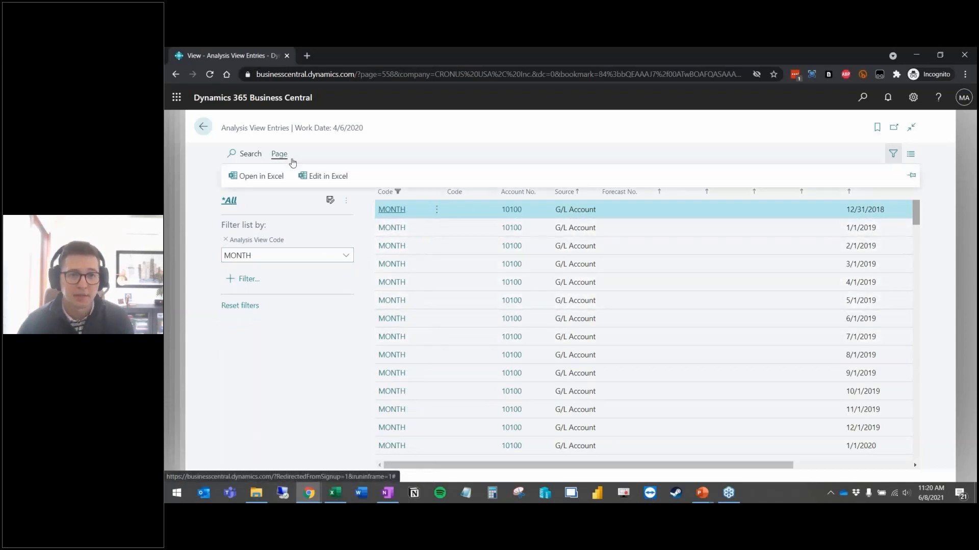
{"action": "left_click", "coordinate": [279, 179]}
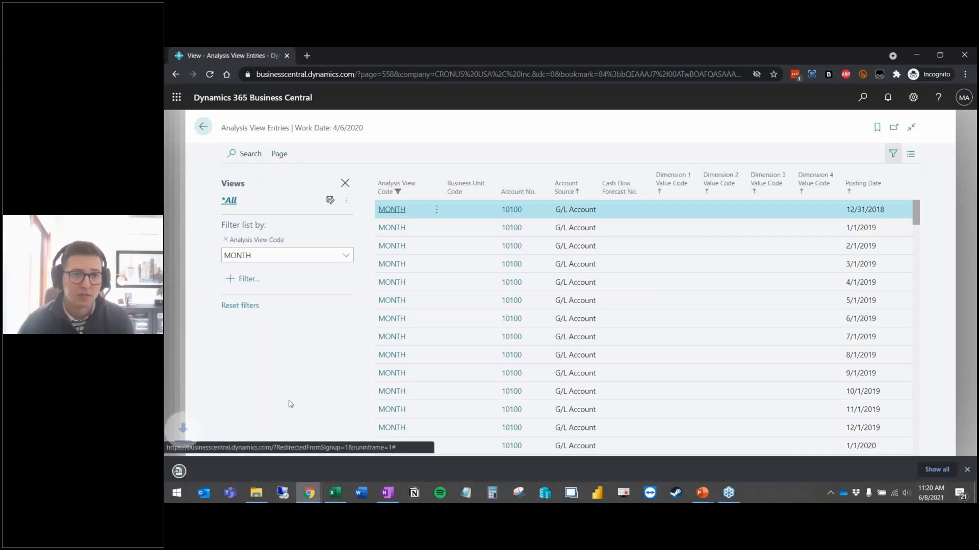
{"action": "left_click", "coordinate": [208, 470]}
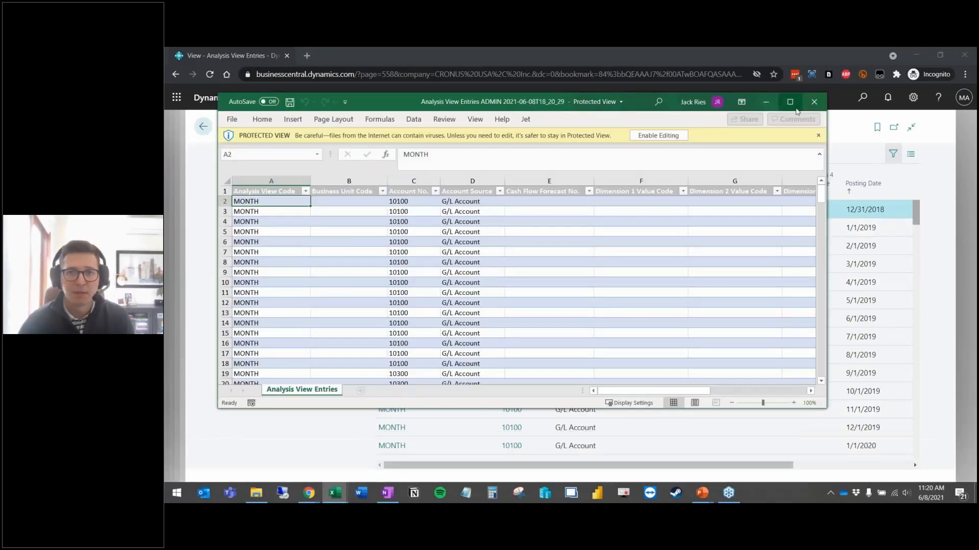
Step: Maximize the workbook, enable editing, and jump to the last data row, 188
{"action": "left_click", "coordinate": [792, 103]}
{"action": "left_click", "coordinate": [604, 89]}
{"action": "left_click", "coordinate": [213, 203]}
{"action": "key", "text": "ctrl+Down"}
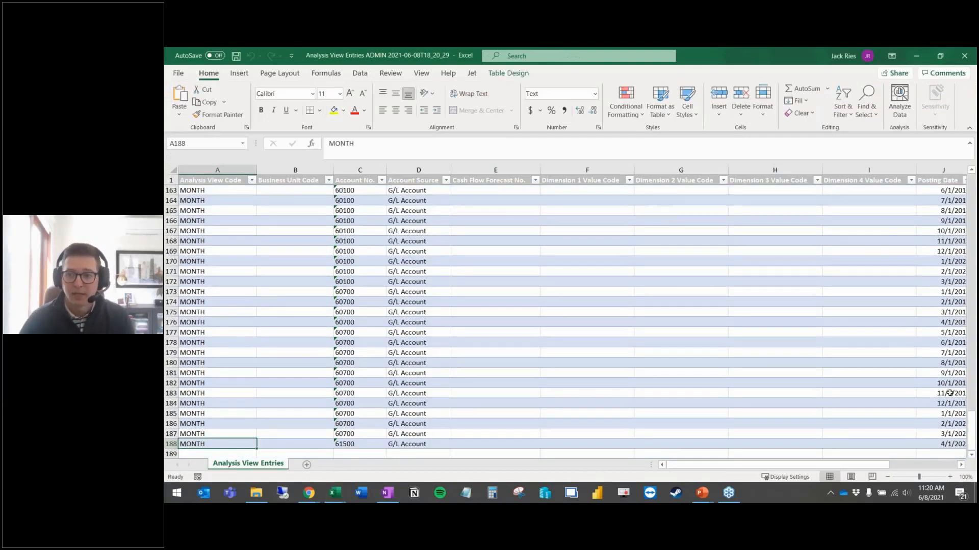
Step: Select rows 173–179 for account 60700 and check their monthly posting dates
{"action": "left_click_drag", "start_coordinate": [834, 468], "coordinate": [882, 468]}
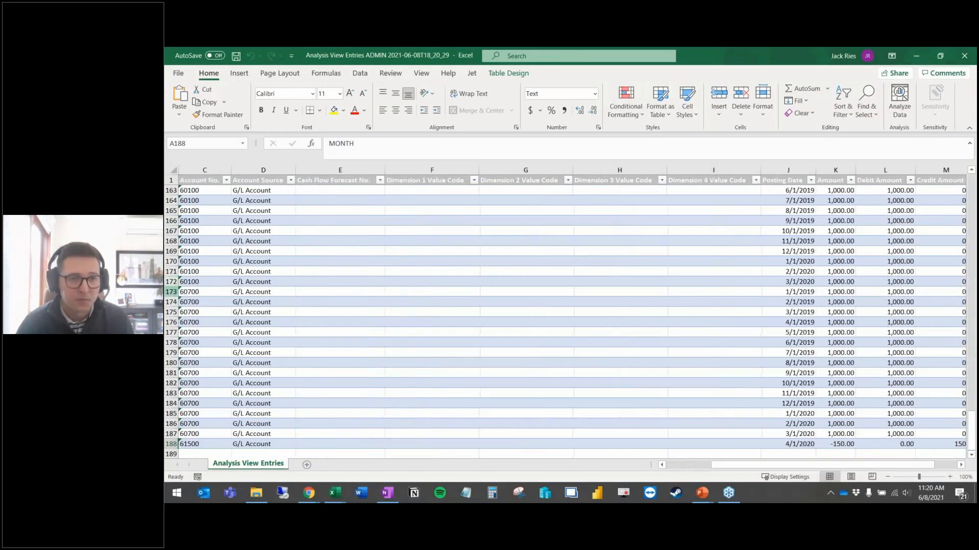
{"action": "left_click_drag", "start_coordinate": [170, 291], "coordinate": [171, 352]}
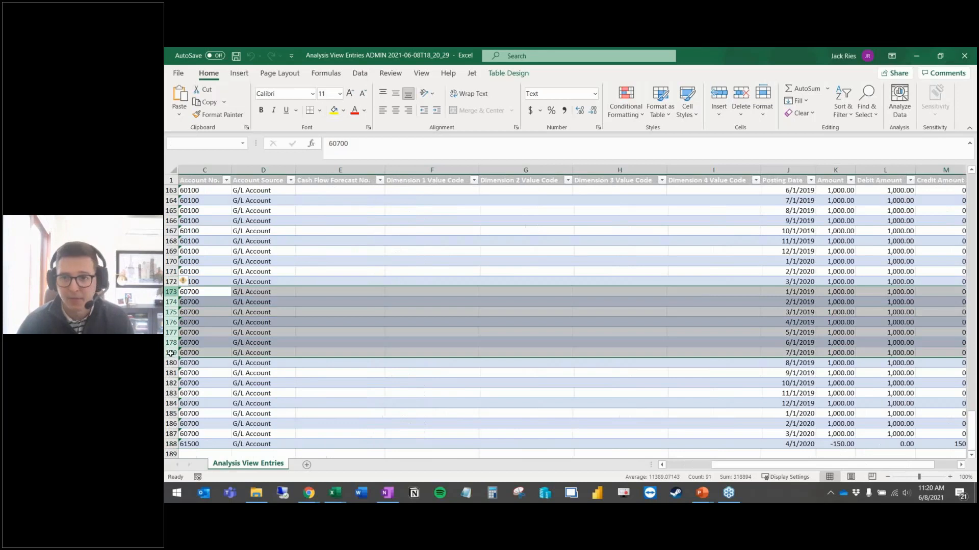
{"action": "left_click", "coordinate": [798, 293]}
{"action": "key", "text": "Down"}
{"action": "key", "text": "Down"}
{"action": "key", "text": "Down"}
{"action": "key", "text": "Down"}
{"action": "key", "text": "Down"}
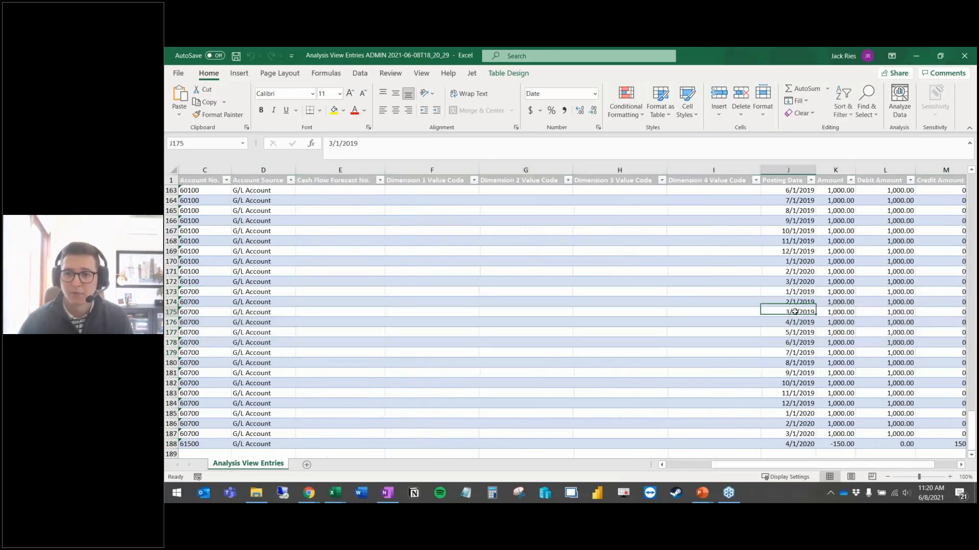
{"action": "scroll", "coordinate": [805, 320], "scroll_direction": "up", "scroll_amount": 15}
Step: Close Excel, Analysis View Entries, the MONTH card and Analysis Views to reach Account Schedules
{"action": "left_click", "coordinate": [964, 55]}
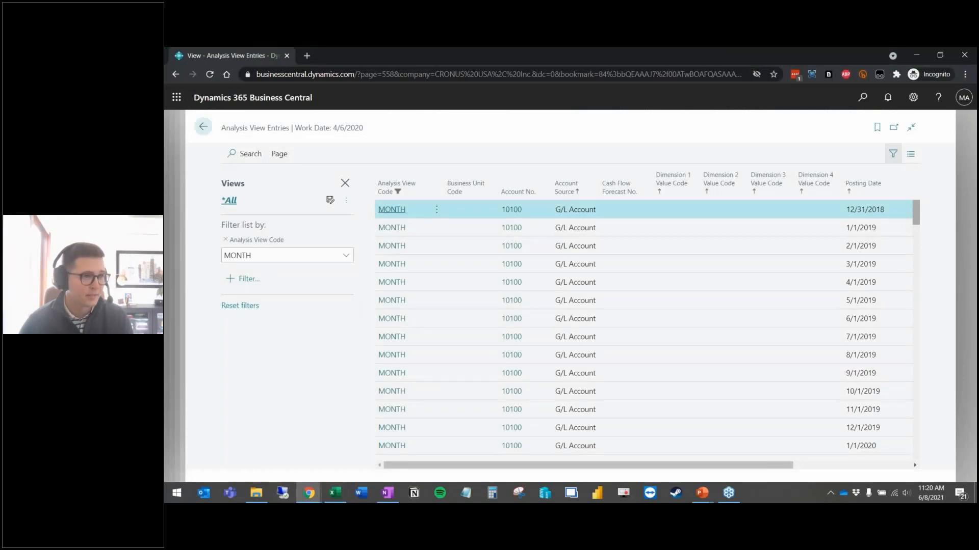
{"action": "left_click", "coordinate": [170, 371]}
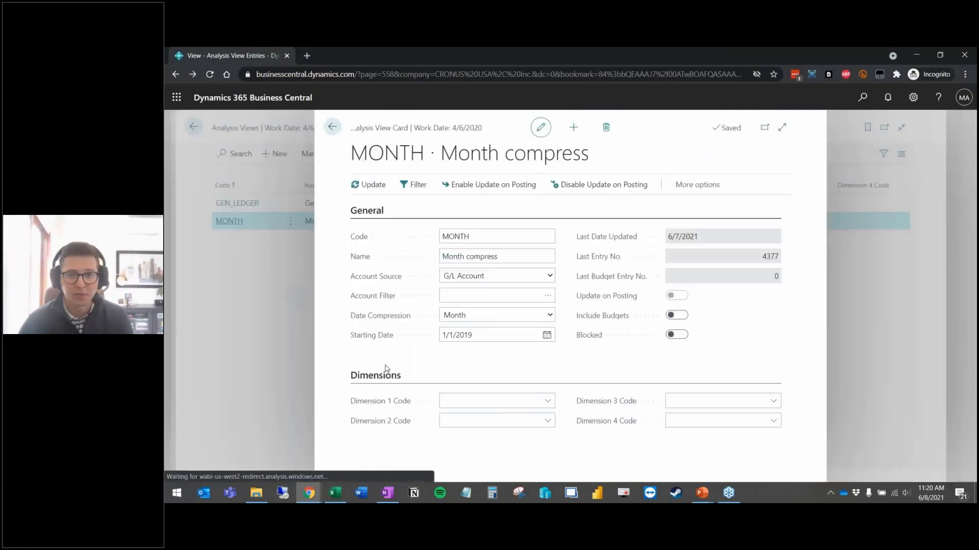
{"action": "left_click", "coordinate": [176, 300]}
{"action": "left_click", "coordinate": [175, 304]}
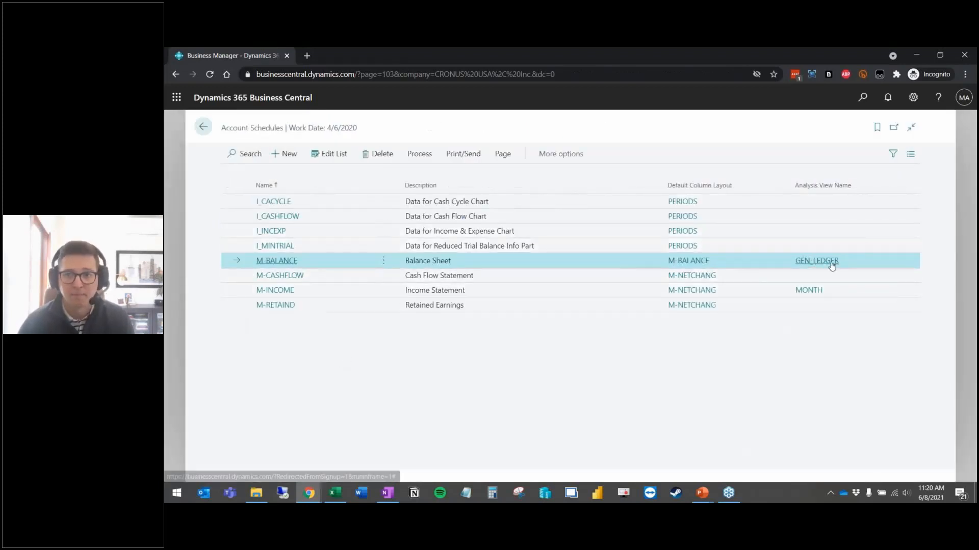
Step: Open M-BALANCE's Print/Send options, keeping column layout M-BALANCE and ending date 1/26/2021
{"action": "left_click", "coordinate": [460, 155]}
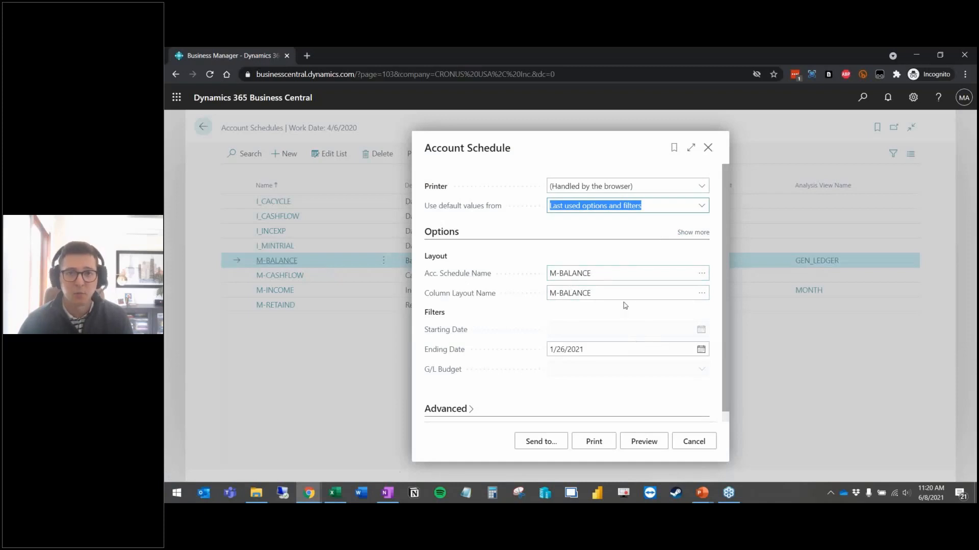
{"action": "left_click", "coordinate": [701, 293]}
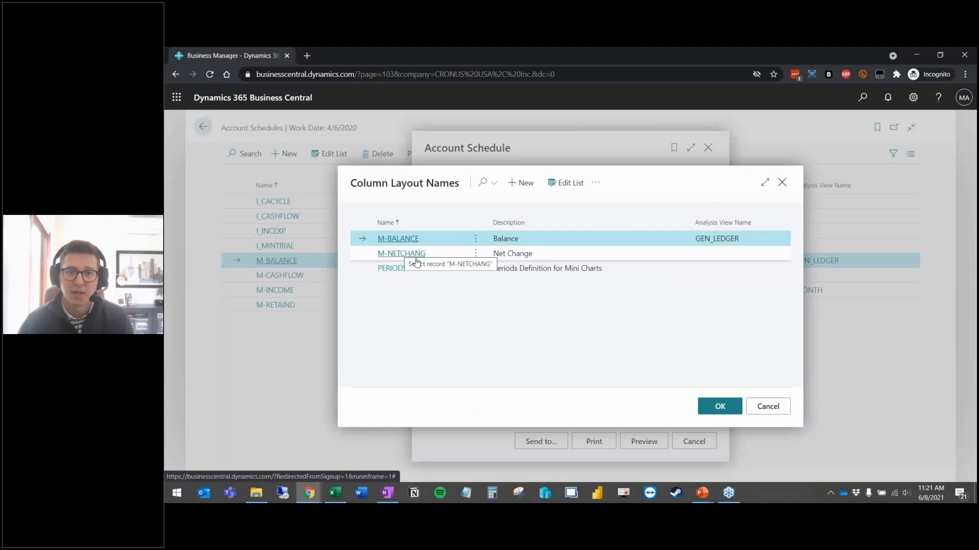
{"action": "left_click", "coordinate": [768, 407]}
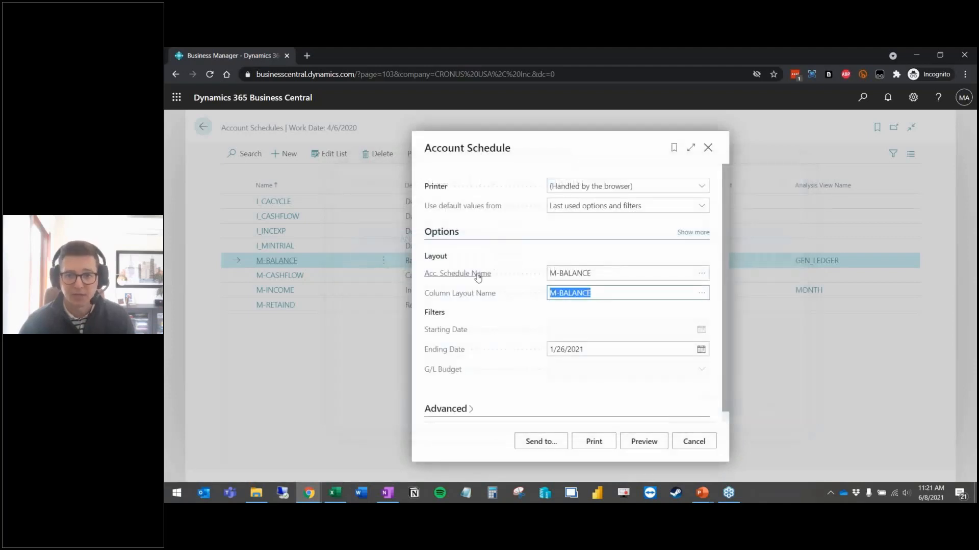
{"action": "scroll", "coordinate": [606, 241], "scroll_direction": "down", "scroll_amount": 1}
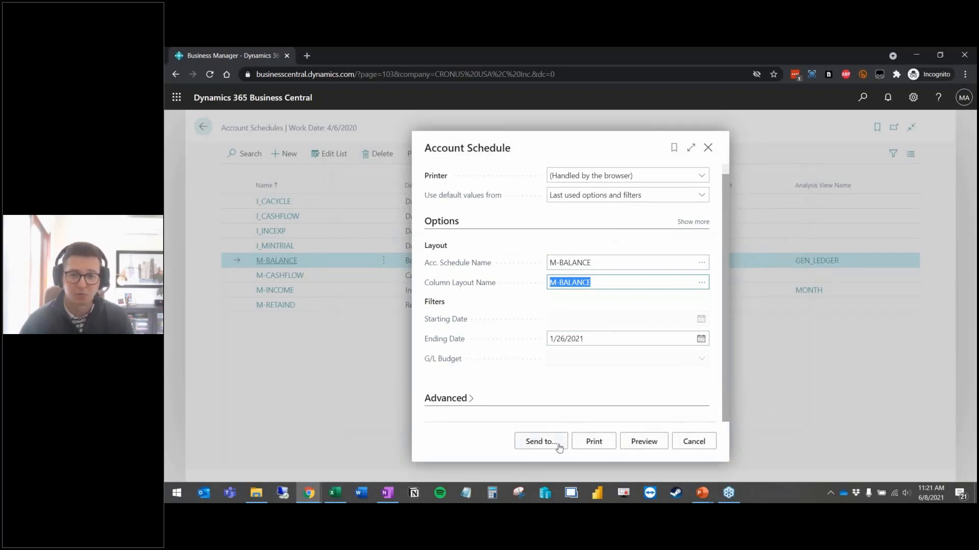
Step: Preview the Balance Sheet at page width, review total assets 257,977.21, then close the preview
{"action": "left_click", "coordinate": [641, 443]}
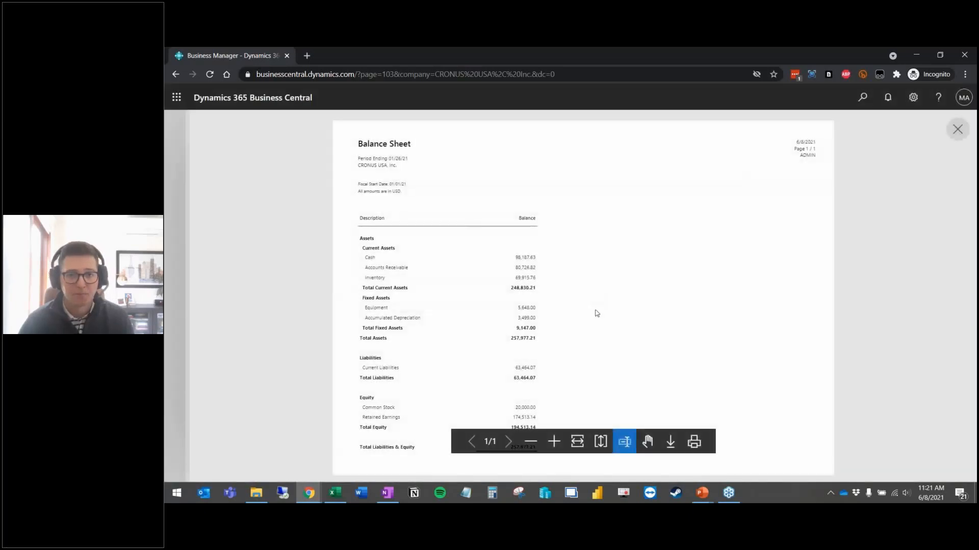
{"action": "left_click", "coordinate": [577, 441]}
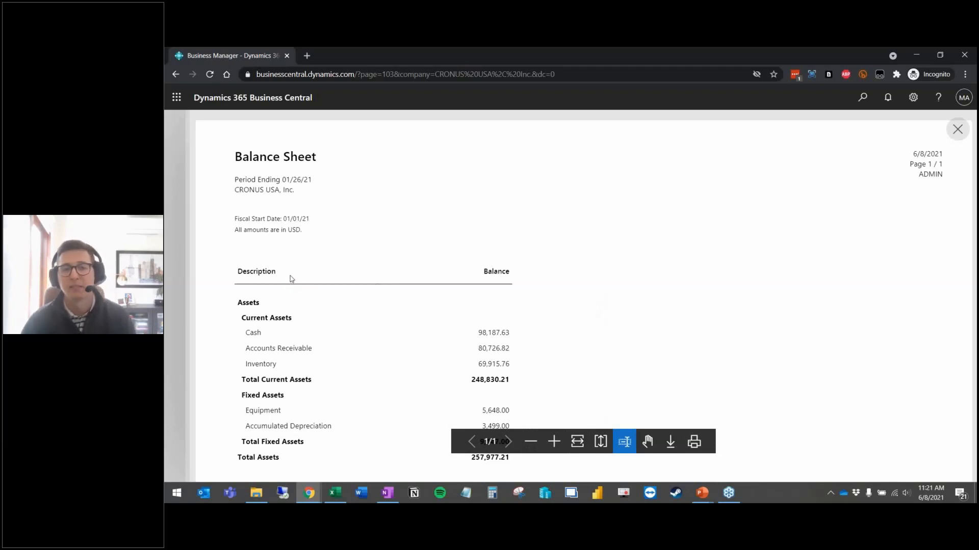
{"action": "scroll", "coordinate": [278, 279], "scroll_direction": "down", "scroll_amount": 3}
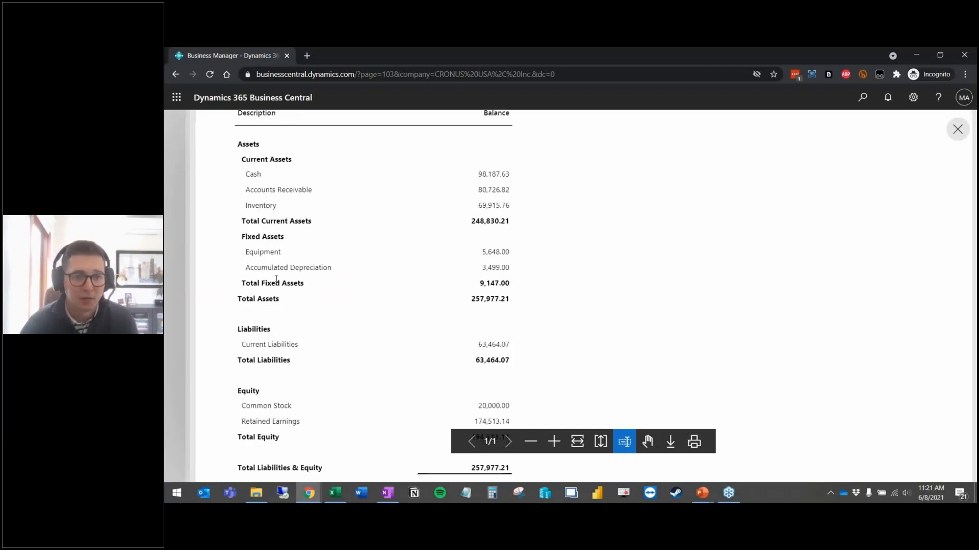
{"action": "scroll", "coordinate": [276, 279], "scroll_direction": "up", "scroll_amount": 1}
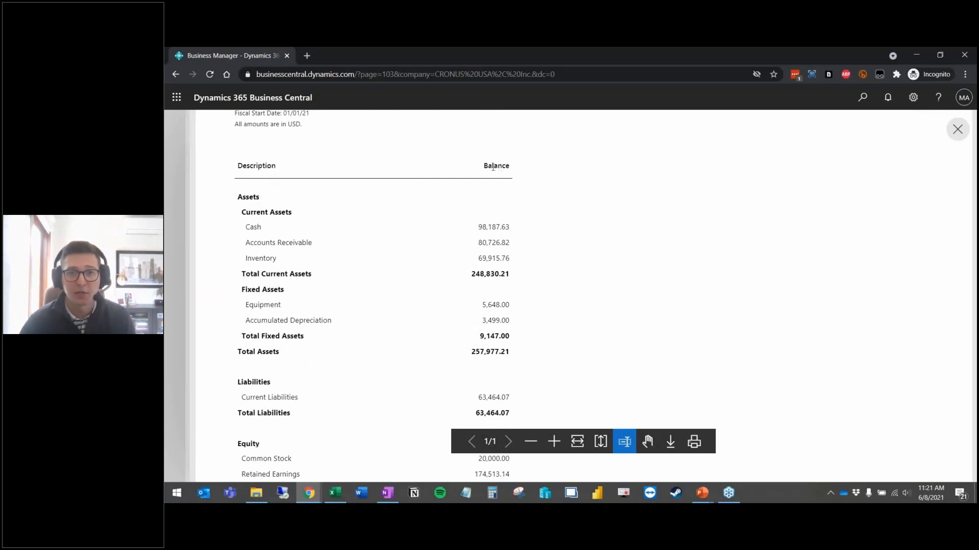
{"action": "key", "text": "ctrl+a"}
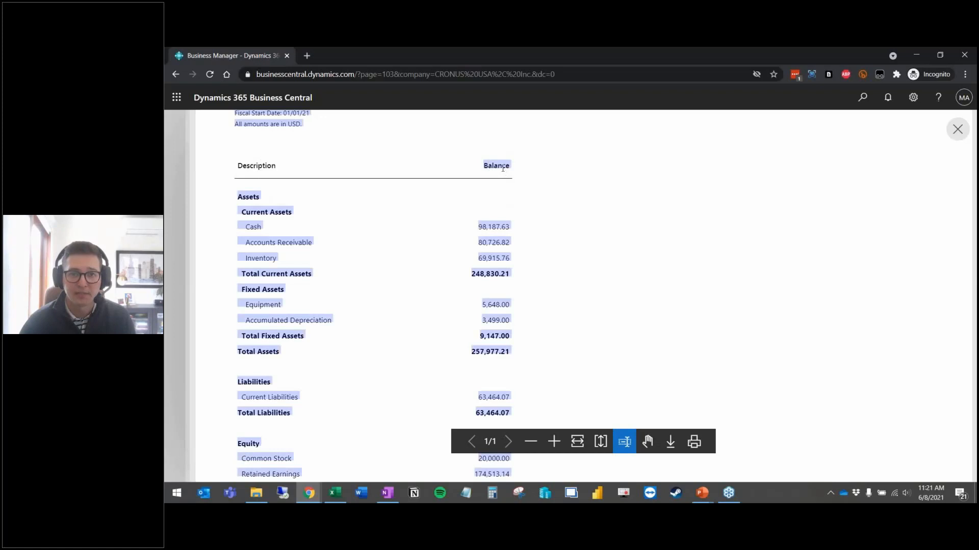
{"action": "left_click", "coordinate": [499, 234]}
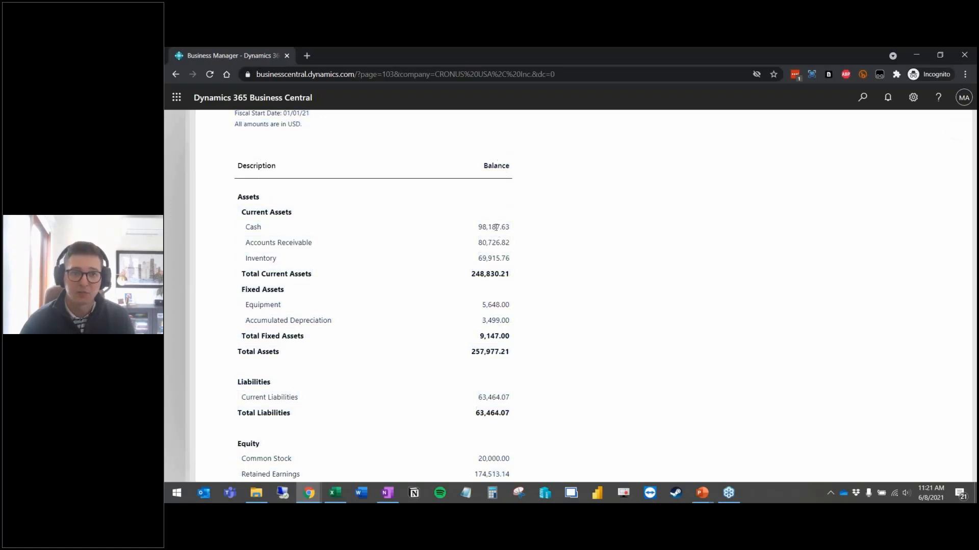
{"action": "scroll", "coordinate": [485, 244], "scroll_direction": "up", "scroll_amount": 2}
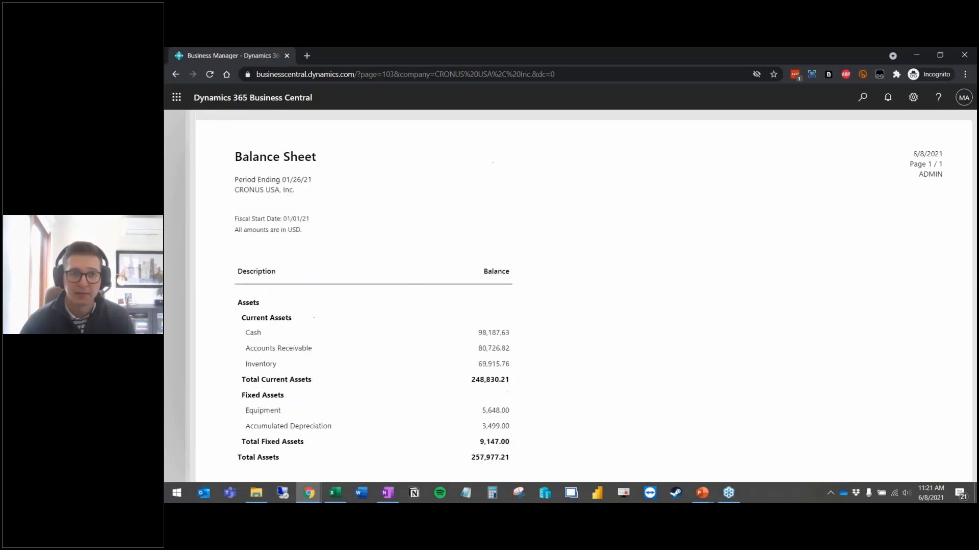
{"action": "left_click", "coordinate": [178, 271]}
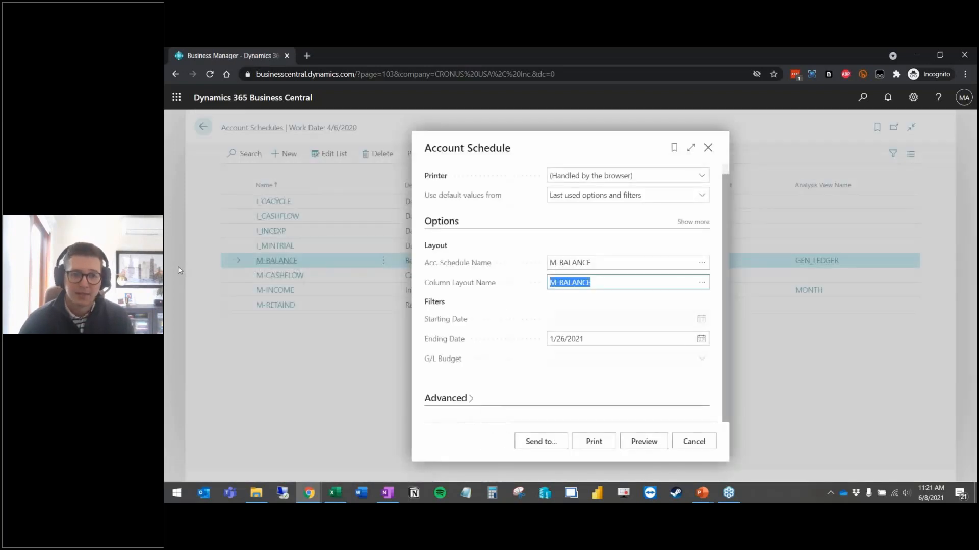
Step: Cancel the report options, open M-BALANCE without copying, and show its Acc. Schedule Overview
{"action": "left_click", "coordinate": [692, 442]}
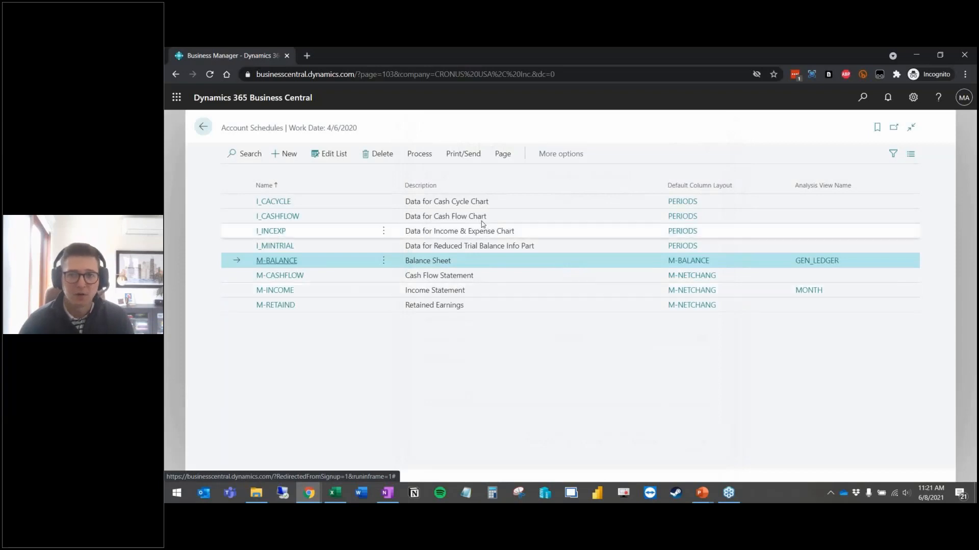
{"action": "left_click", "coordinate": [276, 261]}
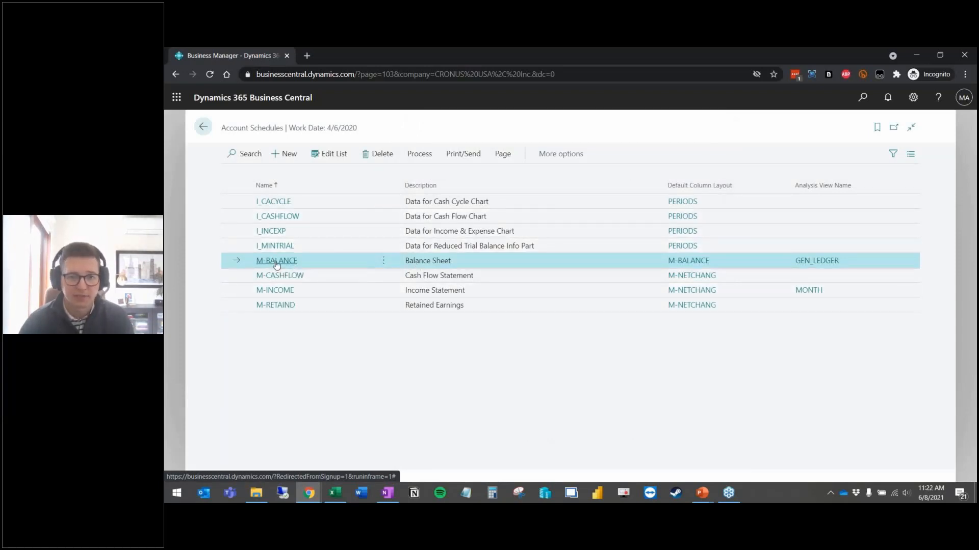
{"action": "left_click", "coordinate": [668, 321]}
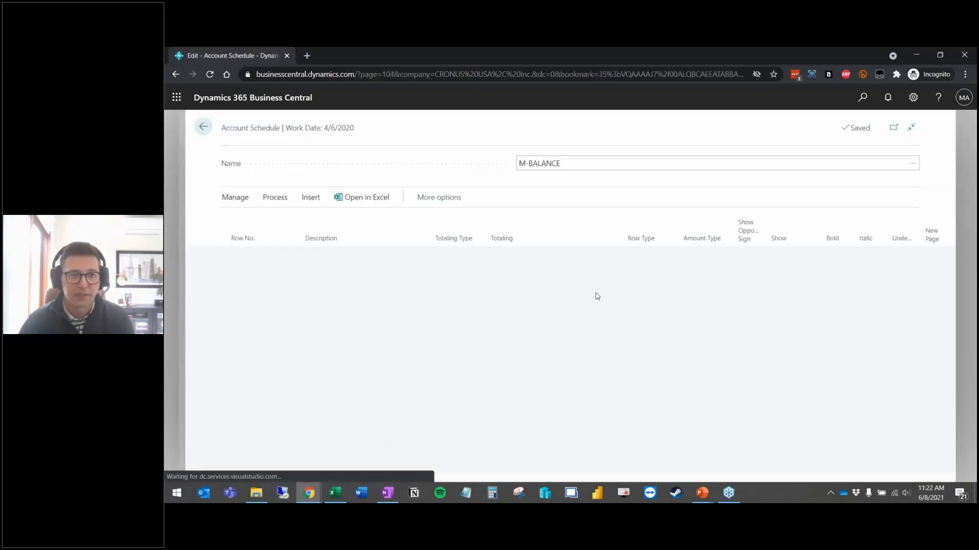
{"action": "left_click", "coordinate": [275, 197]}
{"action": "left_click", "coordinate": [396, 220]}
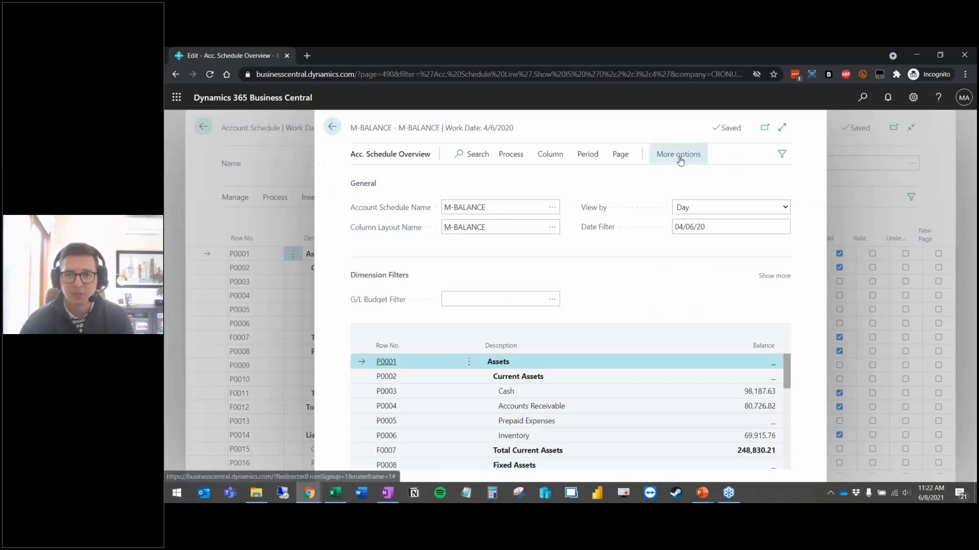
Step: Export the M-BALANCE overview to a new Excel document and open the downloaded Book1 (12).xlsx
{"action": "left_click", "coordinate": [681, 154]}
{"action": "left_click", "coordinate": [366, 177]}
{"action": "mouse_move", "coordinate": [385, 197]}
{"action": "left_click", "coordinate": [483, 198]}
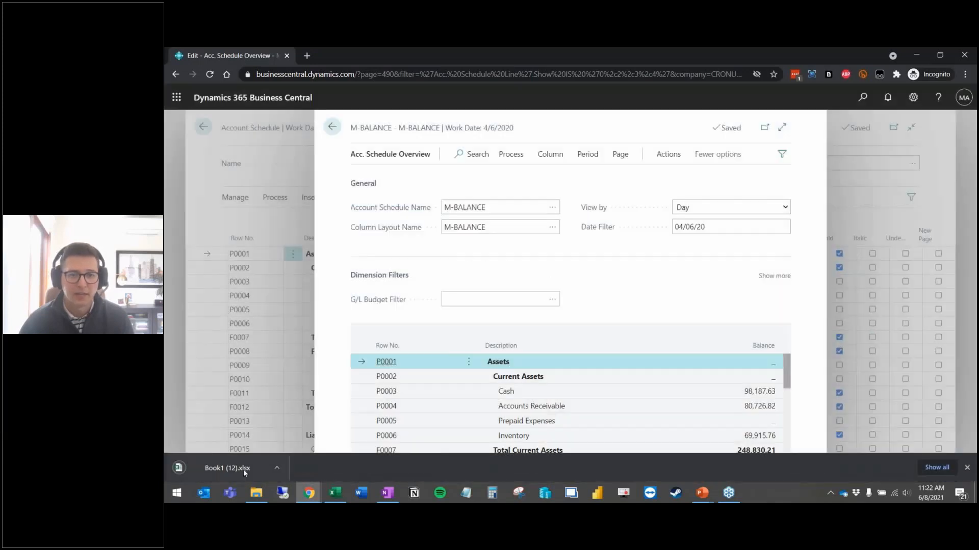
{"action": "left_click", "coordinate": [243, 470]}
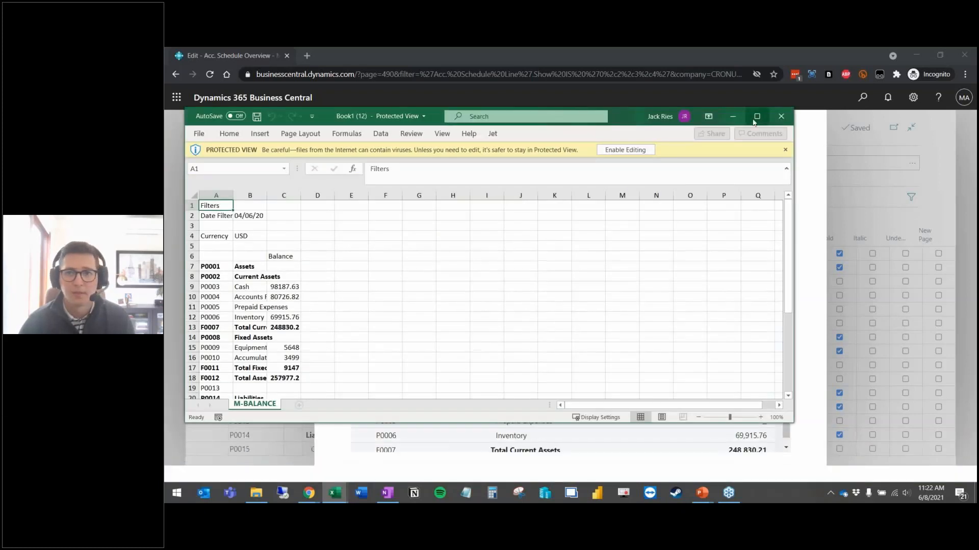
Step: Maximize the workbook, AutoFit columns A–C to the M-BALANCE rows, then close without saving
{"action": "left_click", "coordinate": [757, 116]}
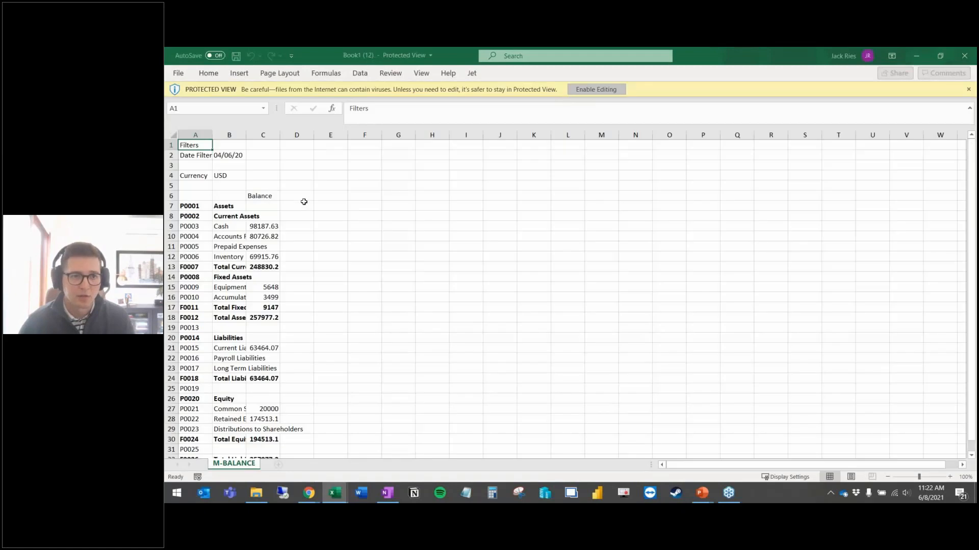
{"action": "left_click_drag", "start_coordinate": [263, 169], "coordinate": [205, 170]}
{"action": "double_click", "coordinate": [213, 168]}
{"action": "left_click", "coordinate": [482, 313]}
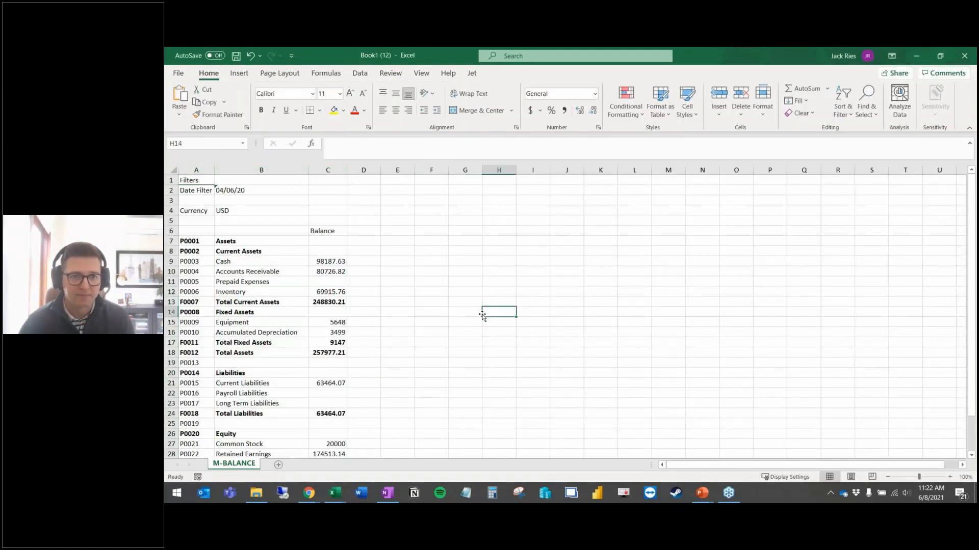
{"action": "scroll", "coordinate": [482, 315], "scroll_direction": "down", "scroll_amount": 3}
{"action": "scroll", "coordinate": [482, 316], "scroll_direction": "up", "scroll_amount": 3}
{"action": "left_click", "coordinate": [972, 57]}
{"action": "left_click", "coordinate": [570, 282]}
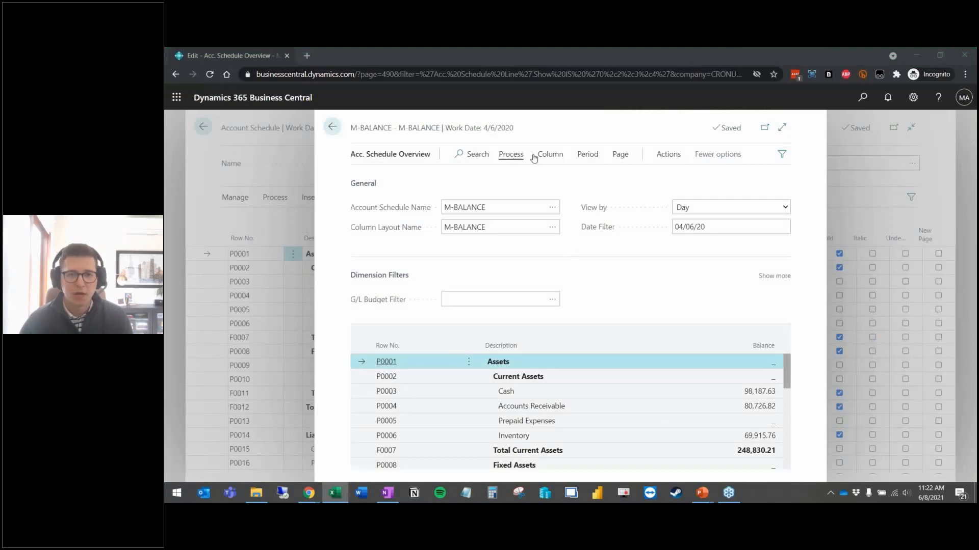
Step: Close the overview and schedule pages, then send M-BALANCE as a Microsoft Excel Document
{"action": "left_click", "coordinate": [281, 197]}
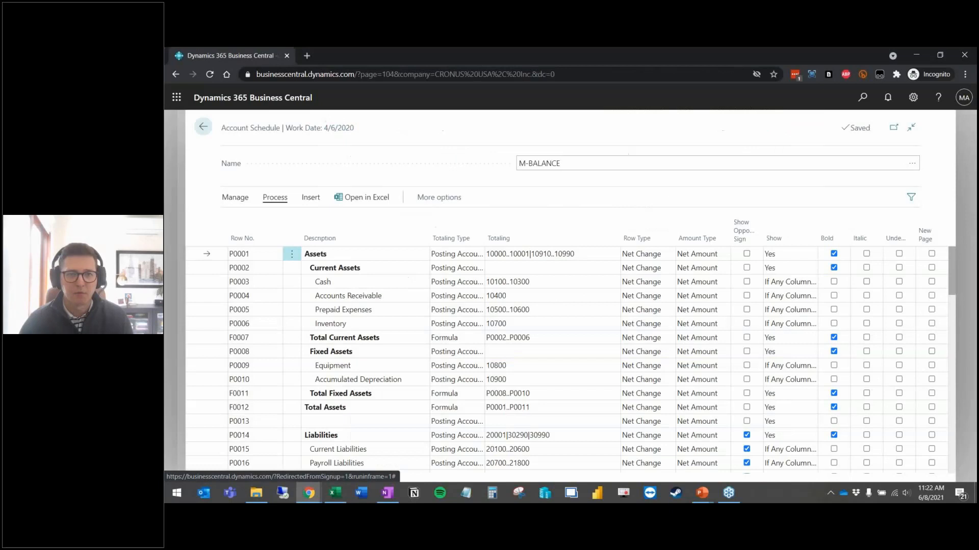
{"action": "left_click", "coordinate": [176, 196]}
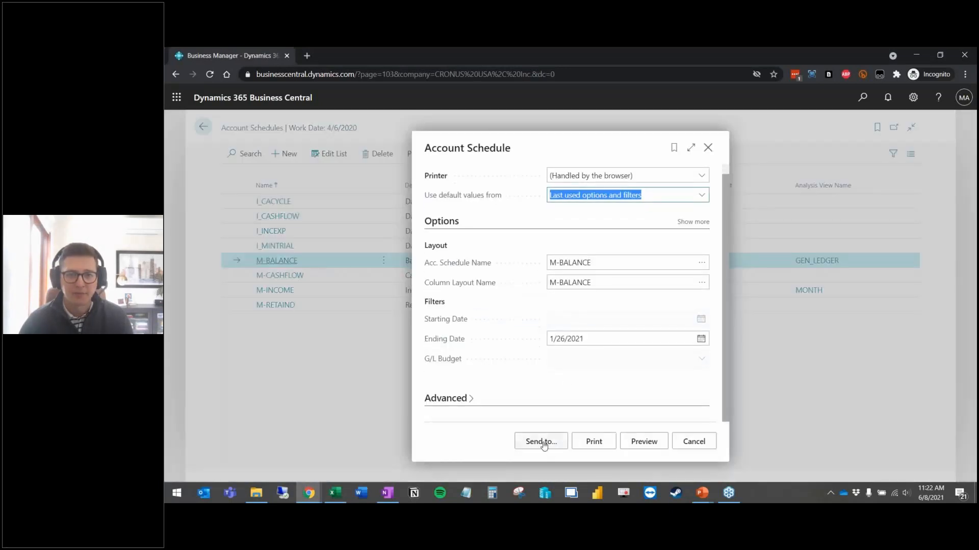
{"action": "left_click", "coordinate": [543, 443]}
{"action": "left_click", "coordinate": [513, 305]}
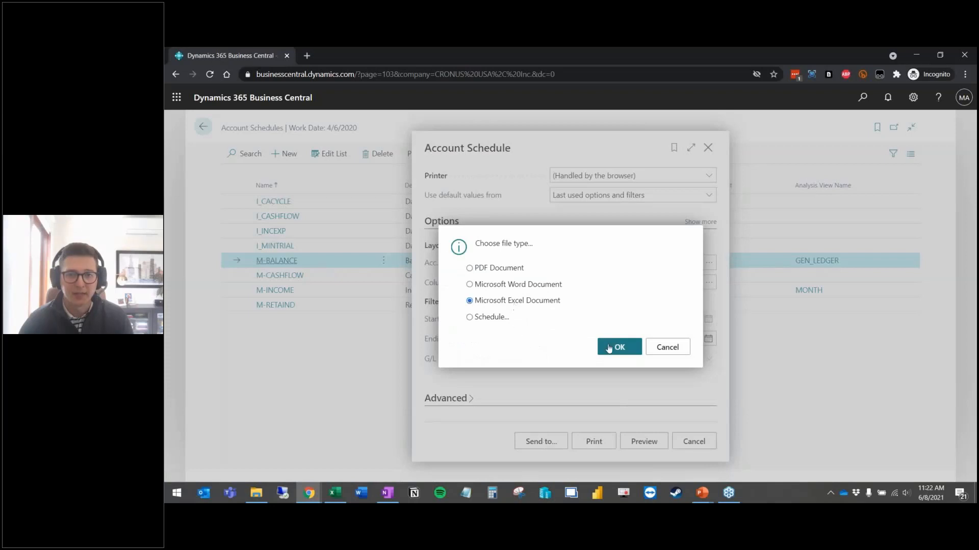
{"action": "left_click", "coordinate": [610, 348]}
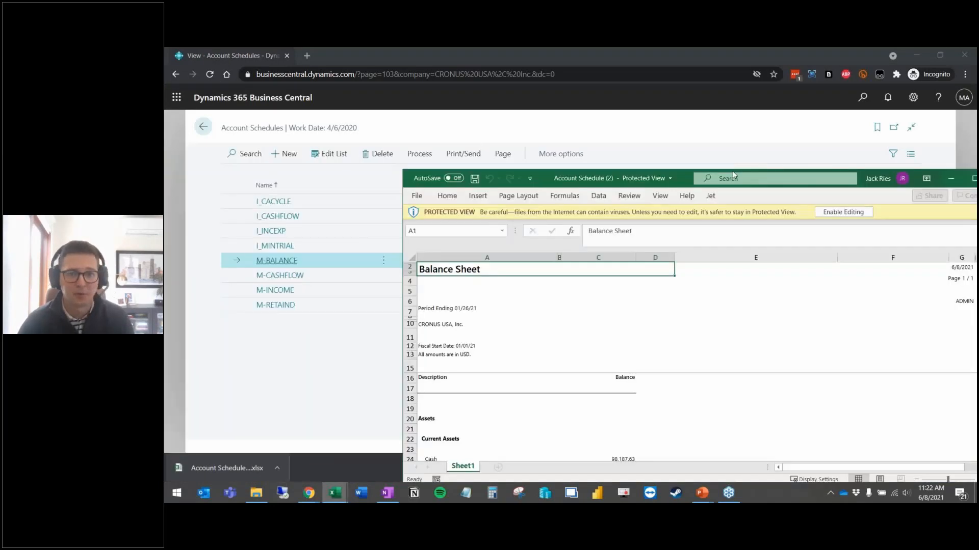
Step: Maximize the Balance Sheet workbook and inspect Total Current Assets, Cash in C24 and the header rows
{"action": "left_click_drag", "start_coordinate": [633, 129], "coordinate": [439, 47]}
{"action": "scroll", "coordinate": [381, 326], "scroll_direction": "down", "scroll_amount": 5}
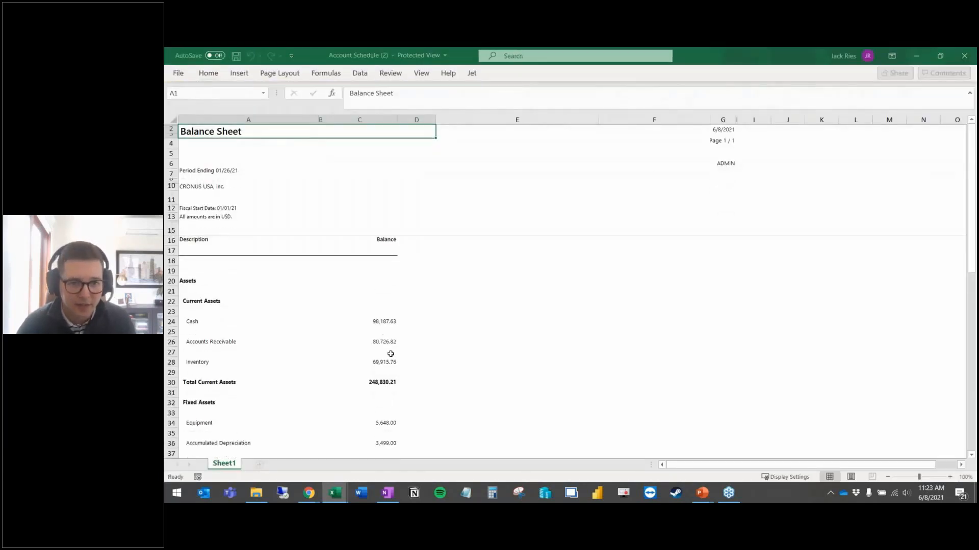
{"action": "scroll", "coordinate": [384, 339], "scroll_direction": "up", "scroll_amount": 2}
{"action": "left_click", "coordinate": [384, 339]}
{"action": "scroll", "coordinate": [377, 352], "scroll_direction": "up", "scroll_amount": 3}
{"action": "left_click", "coordinate": [376, 370]}
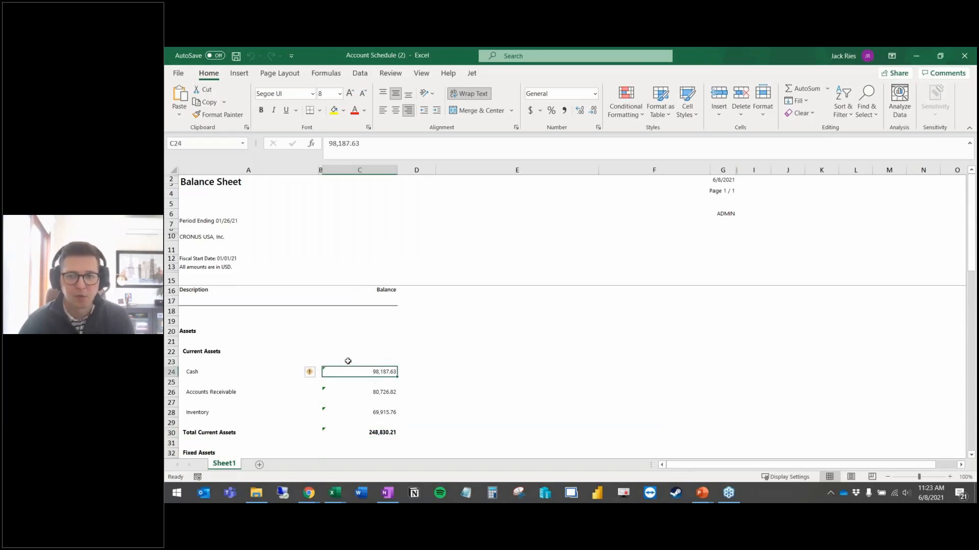
{"action": "left_click", "coordinate": [229, 301]}
{"action": "left_click", "coordinate": [210, 288]}
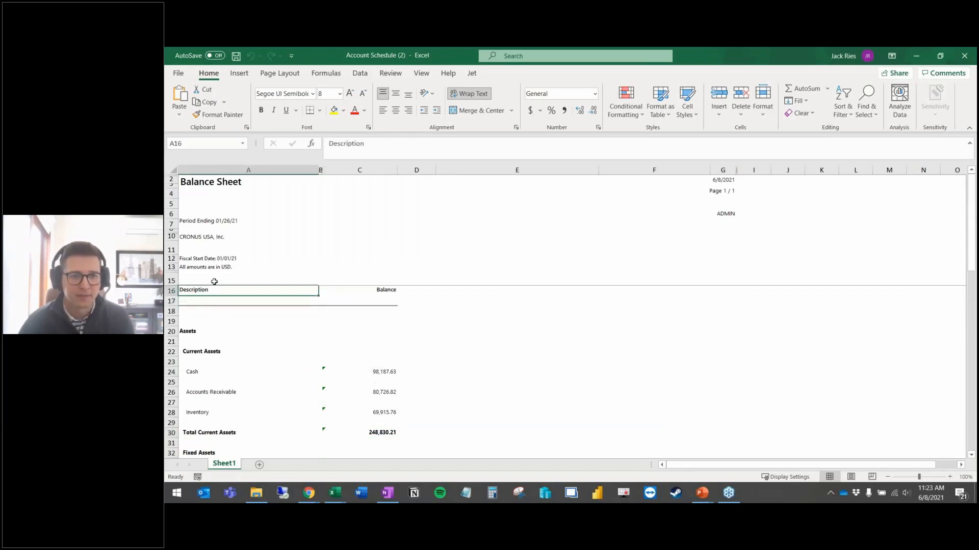
{"action": "left_click", "coordinate": [216, 265]}
{"action": "left_click", "coordinate": [223, 250]}
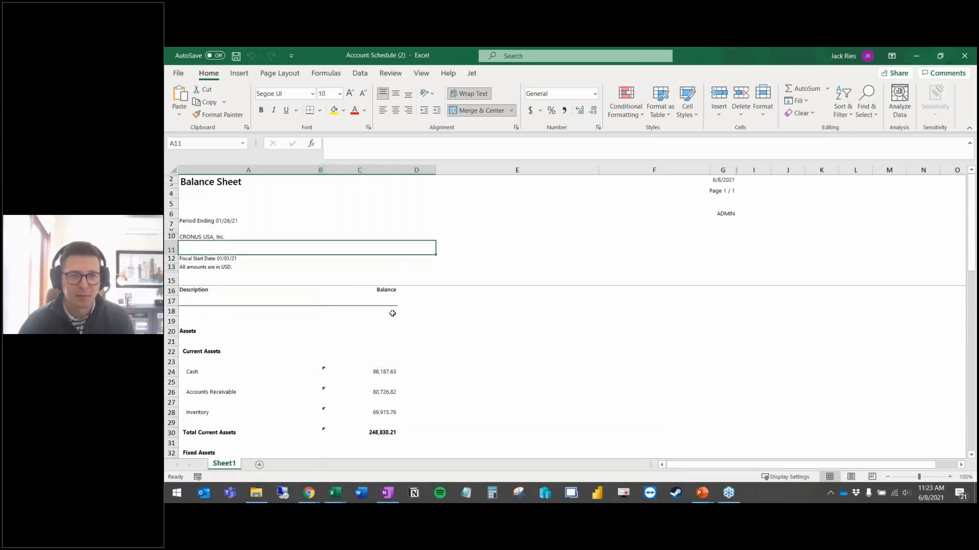
{"action": "scroll", "coordinate": [405, 311], "scroll_direction": "down", "scroll_amount": 12}
{"action": "scroll", "coordinate": [426, 339], "scroll_direction": "up", "scroll_amount": 6}
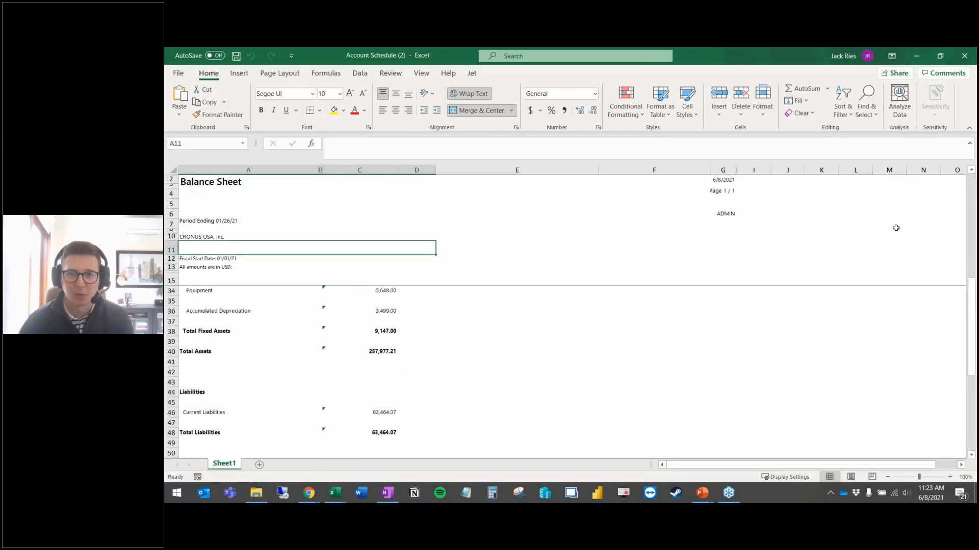
Step: Close Excel and advance the presentation to the Account Schedules pros and cons slide
{"action": "left_click", "coordinate": [967, 54]}
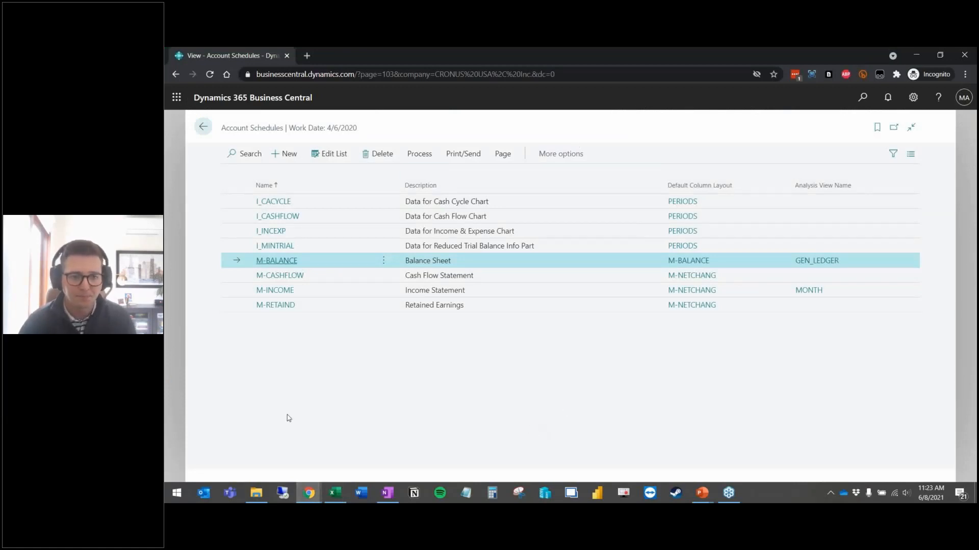
{"action": "left_click", "coordinate": [702, 493]}
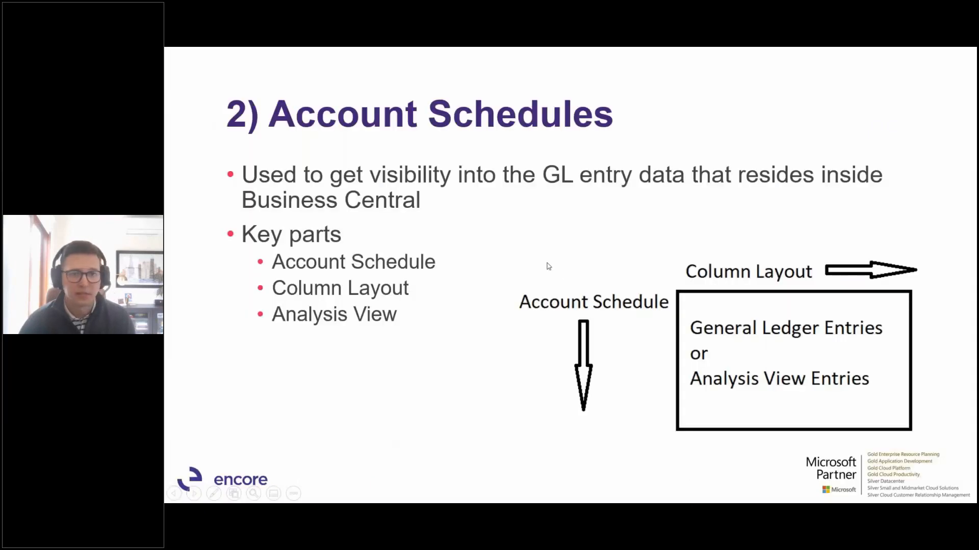
{"action": "left_click", "coordinate": [544, 258]}
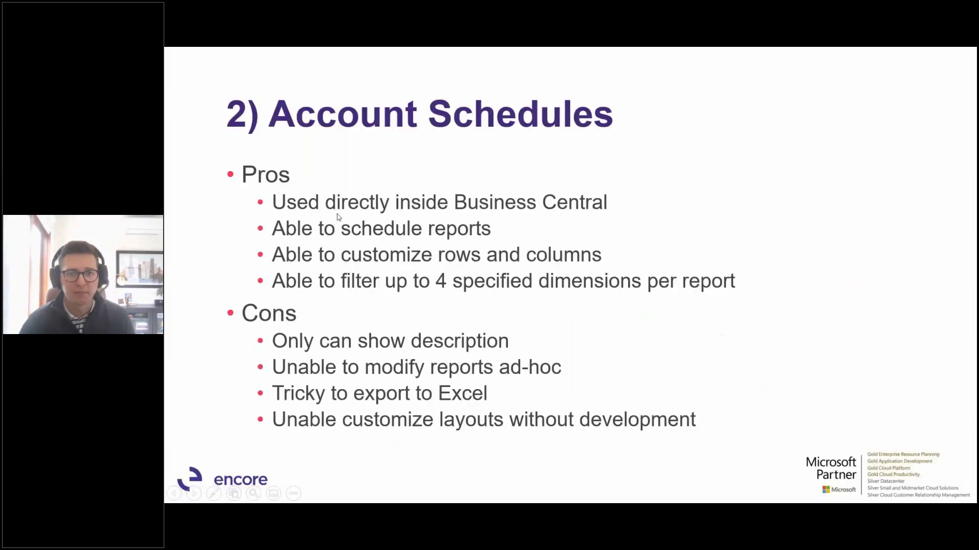
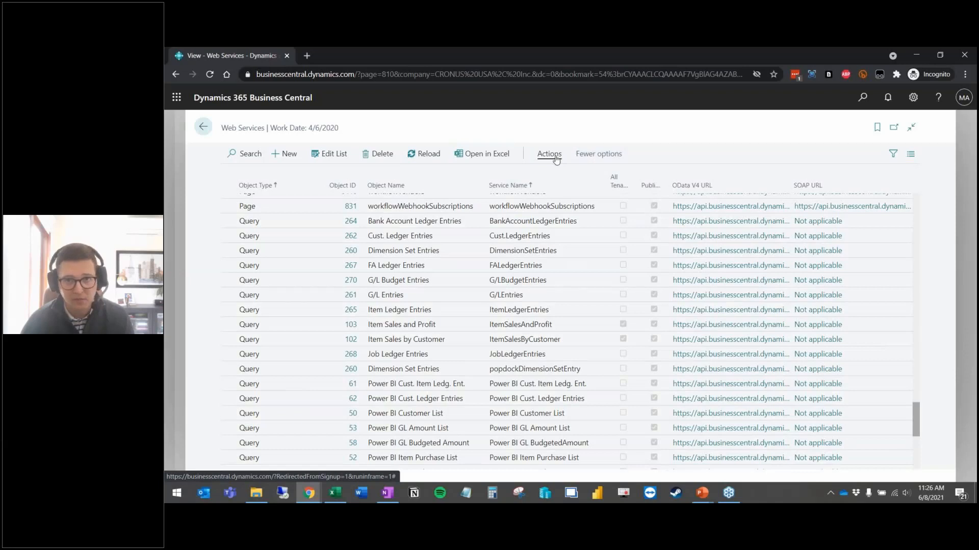
Step: Search the Web Services list and select the General Ledger Entries web service
{"action": "left_click", "coordinate": [278, 177]}
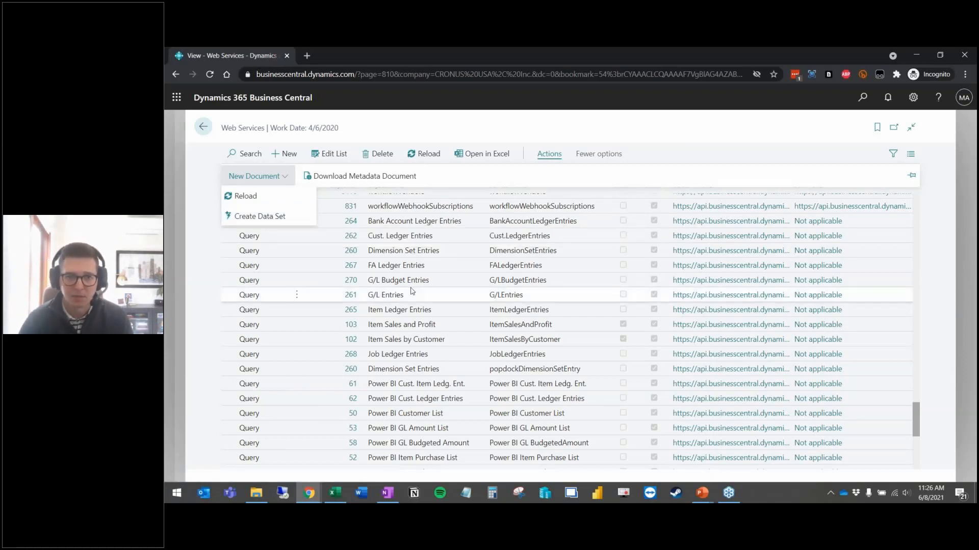
{"action": "scroll", "coordinate": [413, 291], "scroll_direction": "up", "scroll_amount": 10}
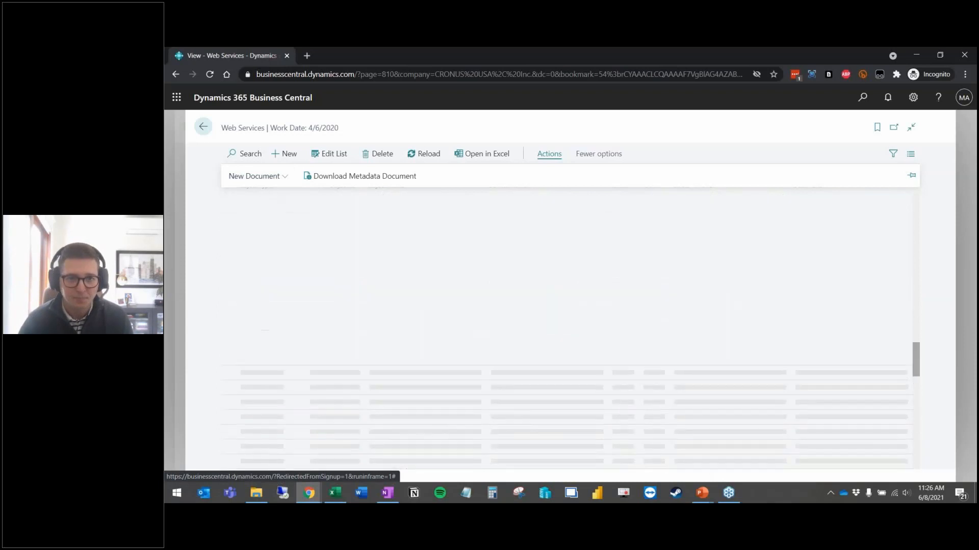
{"action": "left_click", "coordinate": [242, 157]}
{"action": "type", "text": "gl"}
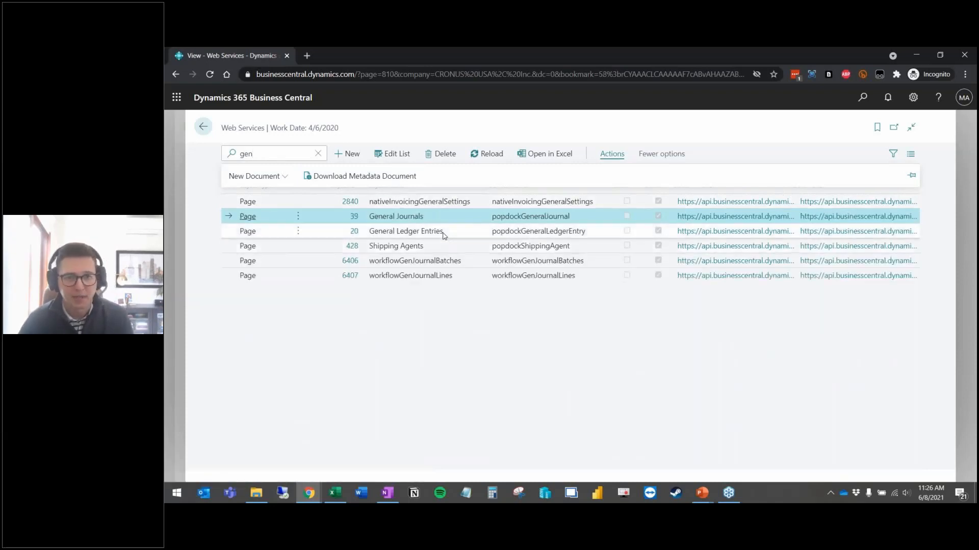
{"action": "left_click", "coordinate": [443, 233]}
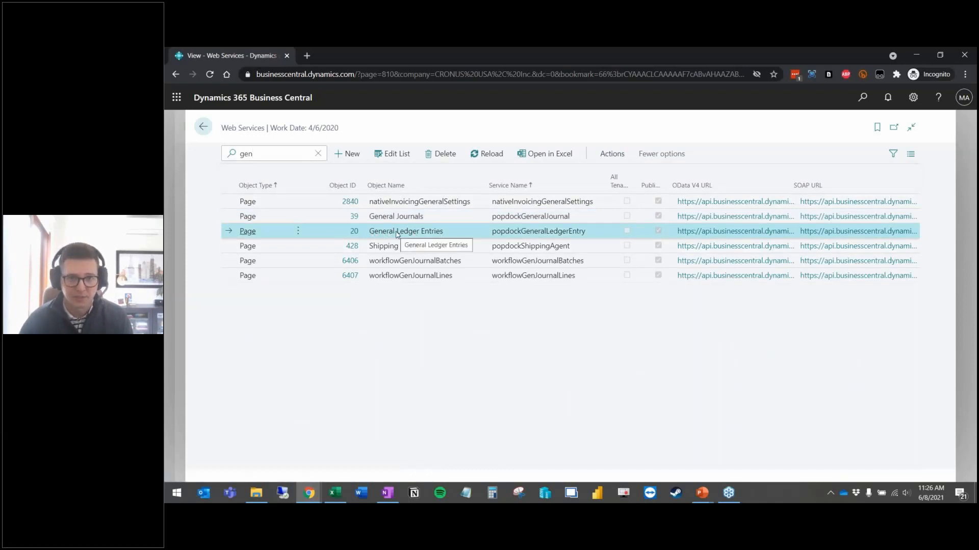
Step: Open the General Ledger Entries OData URL in a new tab, copy its address, and maximize blank Excel
{"action": "right_click", "coordinate": [735, 233]}
{"action": "left_click", "coordinate": [749, 241]}
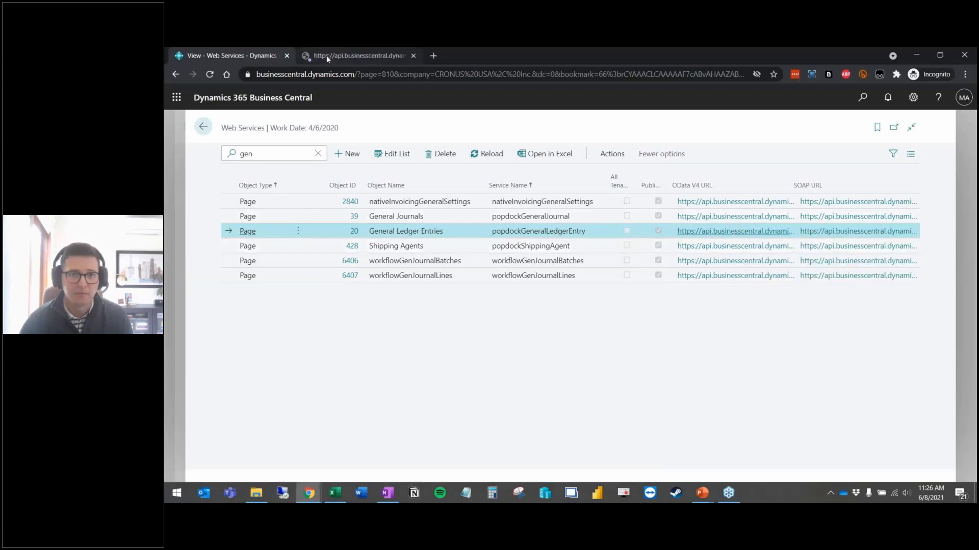
{"action": "left_click", "coordinate": [326, 56]}
{"action": "left_click", "coordinate": [449, 74]}
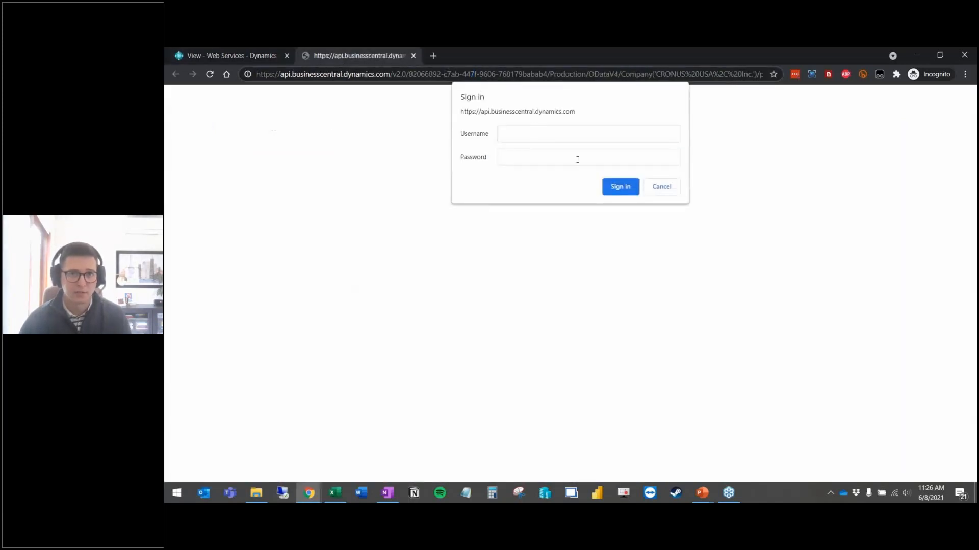
{"action": "key", "text": "ctrl+a"}
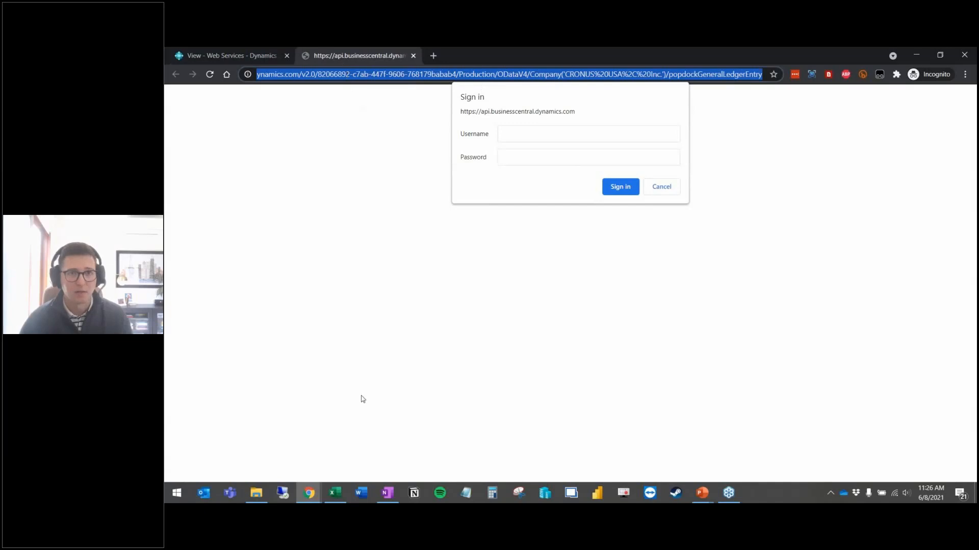
{"action": "left_click", "coordinate": [335, 495]}
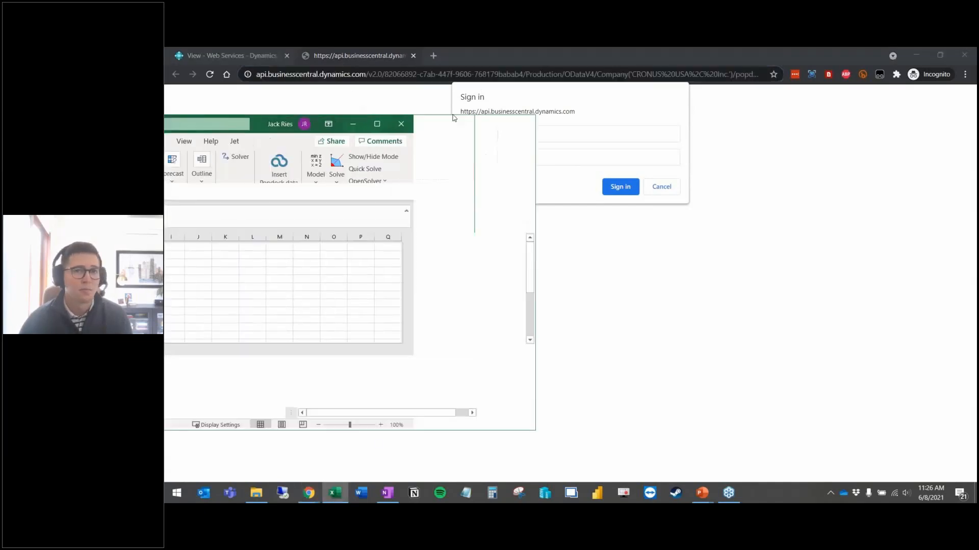
{"action": "left_click", "coordinate": [734, 120]}
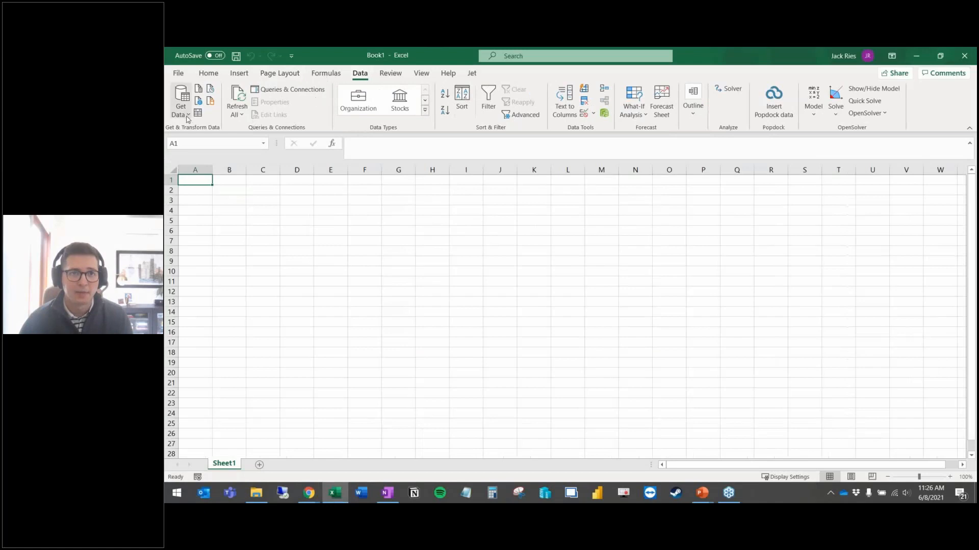
Step: Connect Excel to the copied General Ledger Entries URL using From OData Feed
{"action": "left_click", "coordinate": [181, 102]}
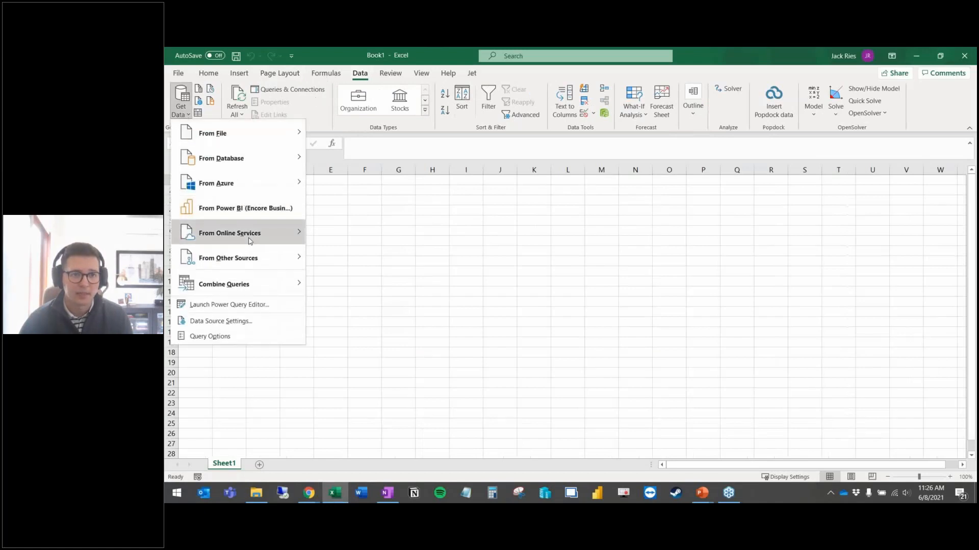
{"action": "mouse_move", "coordinate": [274, 261]}
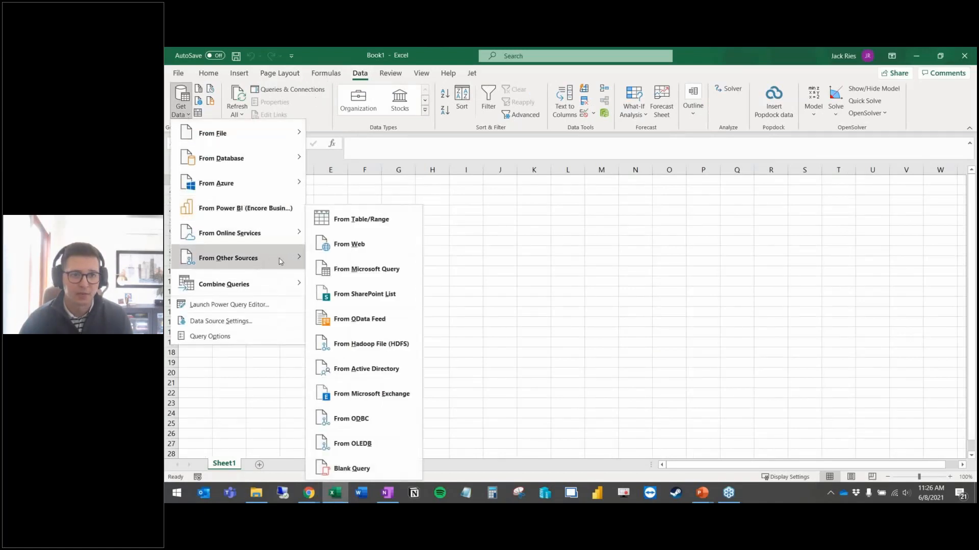
{"action": "left_click", "coordinate": [374, 321]}
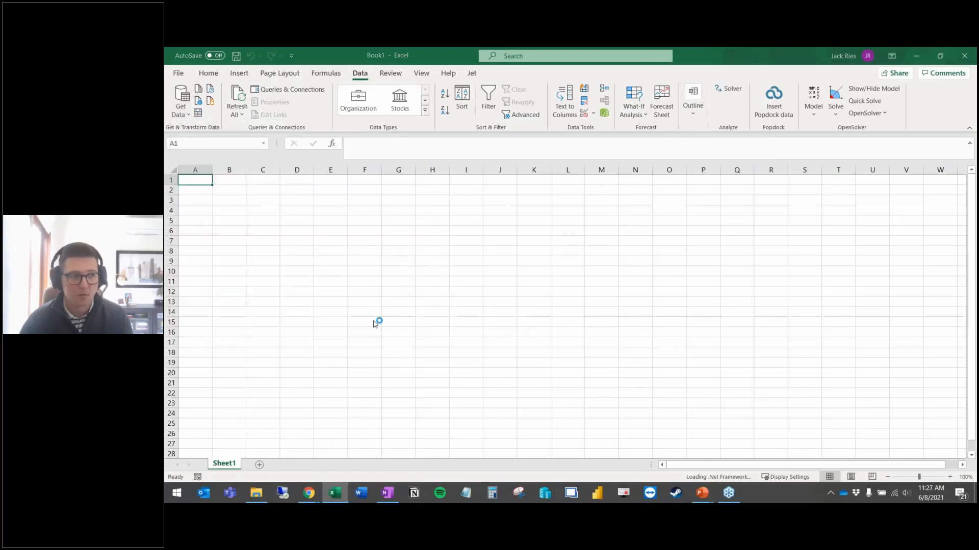
{"action": "key", "text": "ctrl+v"}
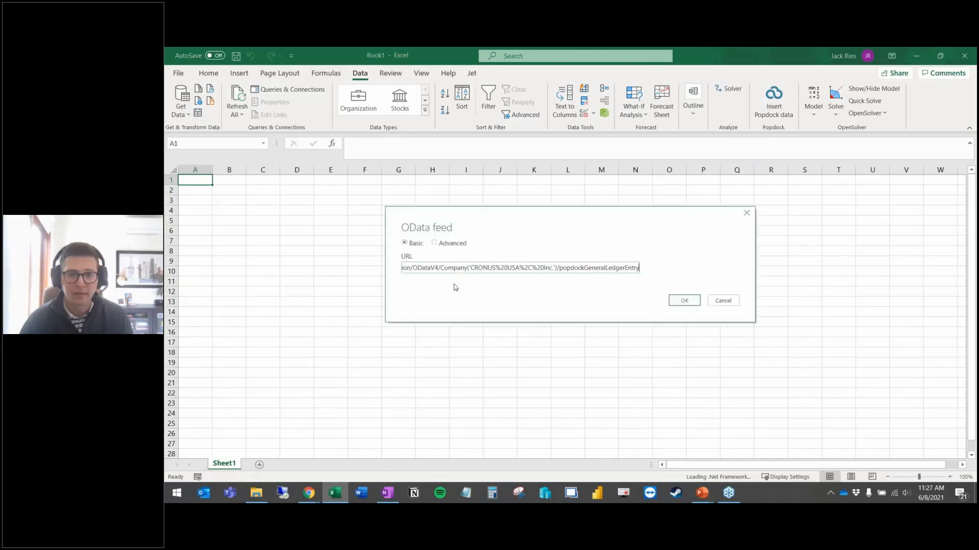
{"action": "left_click", "coordinate": [684, 302]}
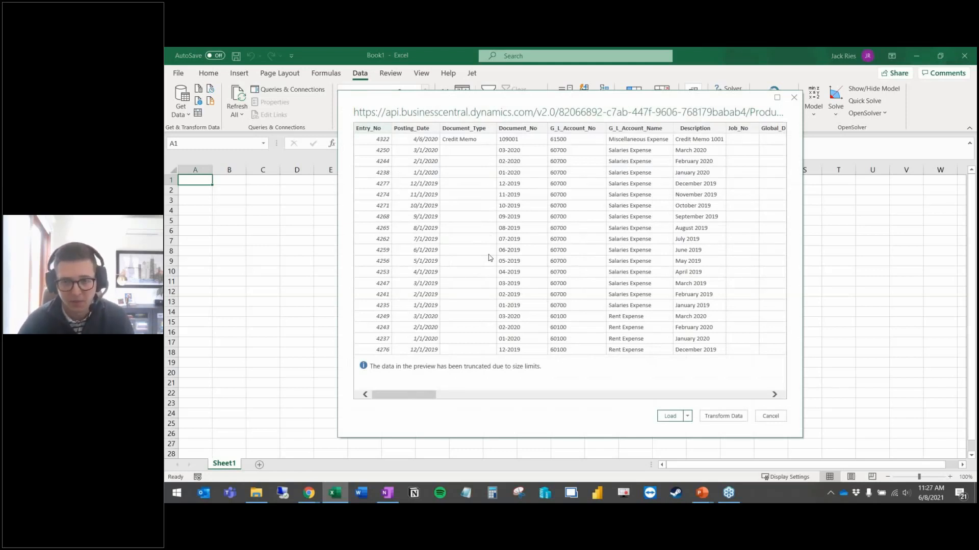
Step: Try the feed sign-in with empty credentials, check the Unauthorized error, and close that tab
{"action": "mouse_move", "coordinate": [320, 485]}
{"action": "left_click", "coordinate": [336, 458]}
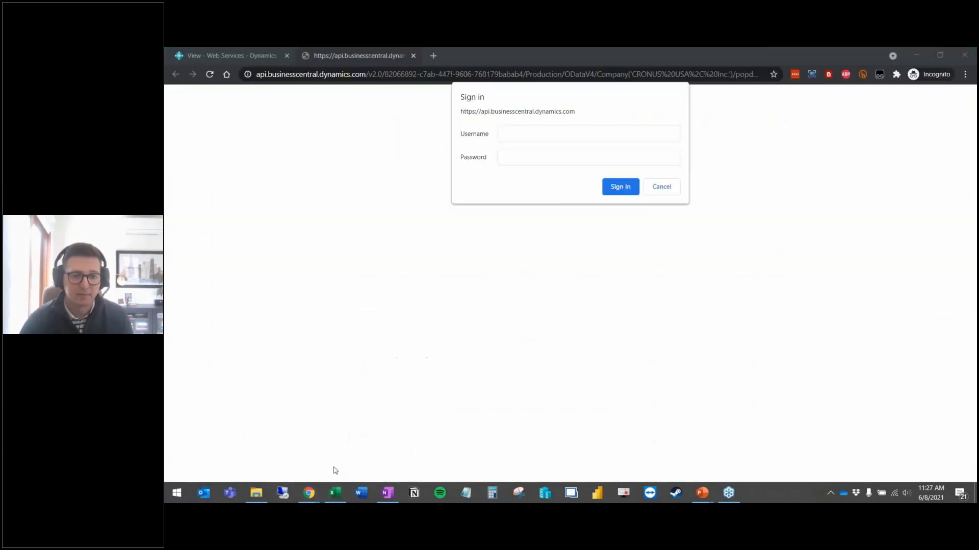
{"action": "left_click", "coordinate": [621, 186]}
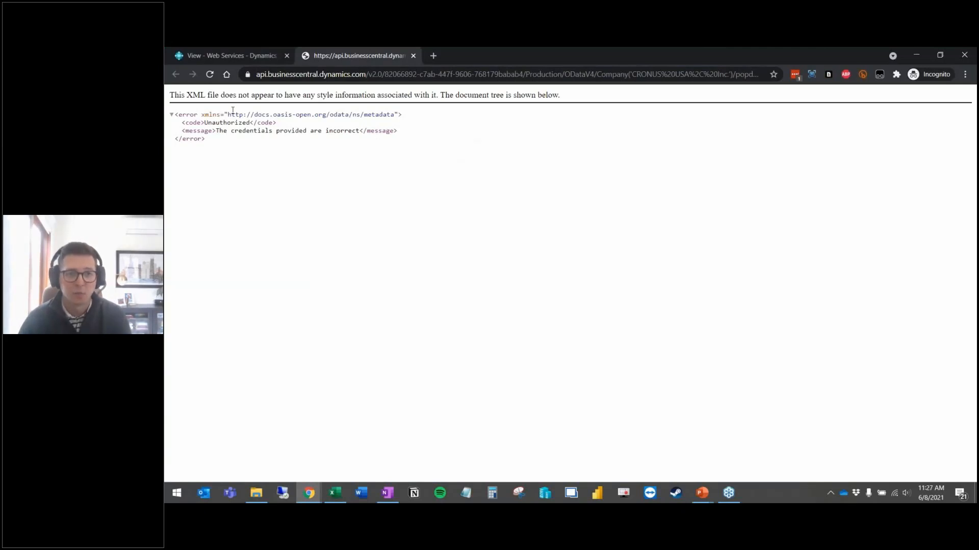
{"action": "left_click_drag", "start_coordinate": [220, 130], "coordinate": [397, 131]}
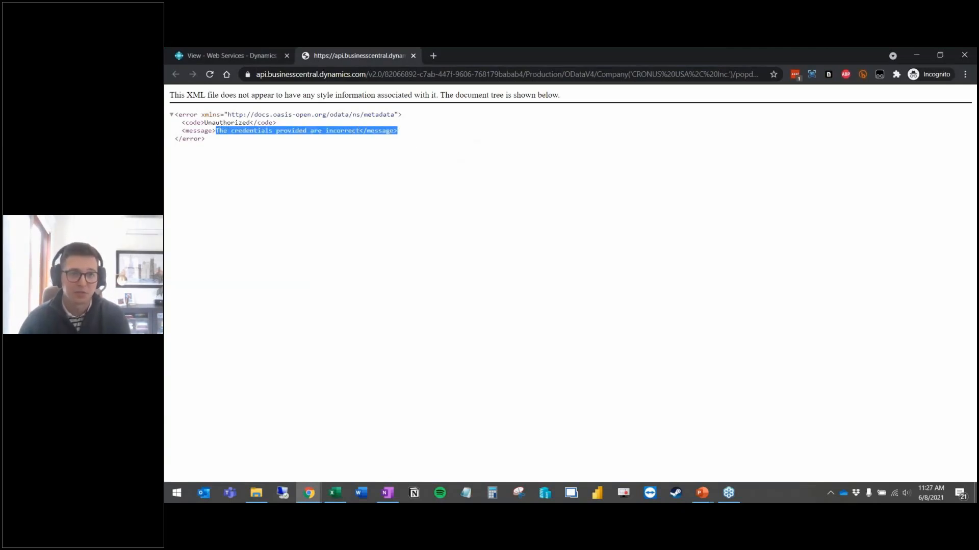
{"action": "left_click", "coordinate": [406, 136]}
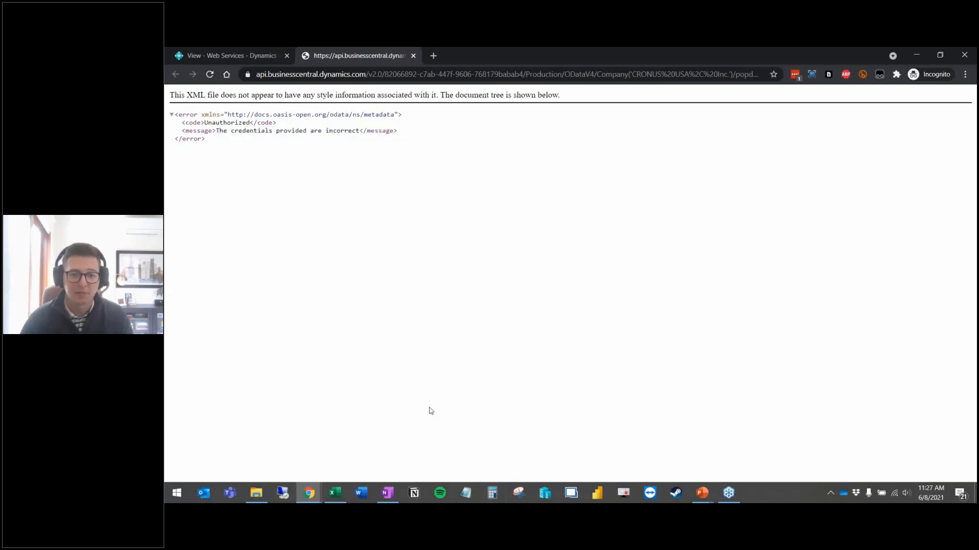
{"action": "left_click", "coordinate": [244, 58]}
{"action": "left_click", "coordinate": [329, 58]}
{"action": "key", "text": "ctrl+w"}
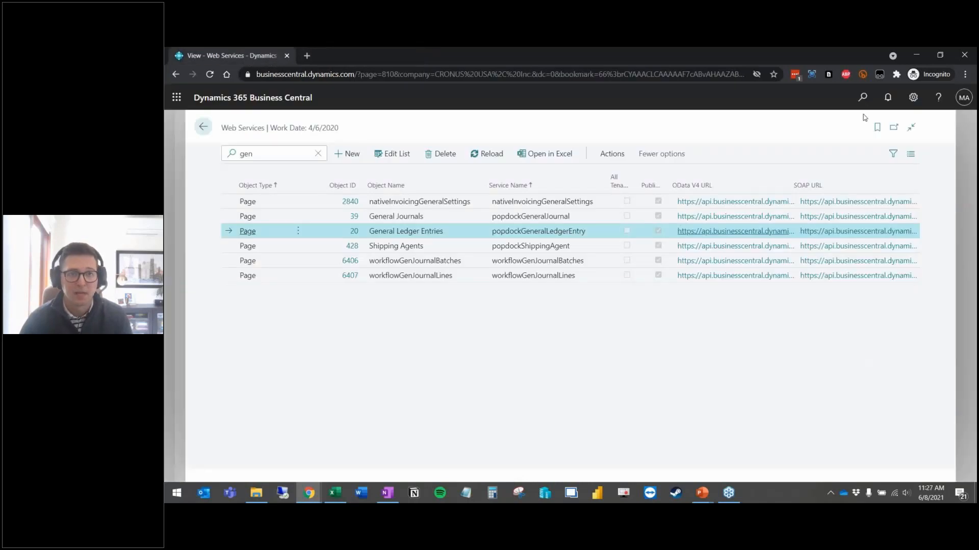
Step: Find Users and open the ADMIN user's card to view its Web Service Access Key
{"action": "left_click", "coordinate": [863, 98]}
{"action": "type", "text": "users"}
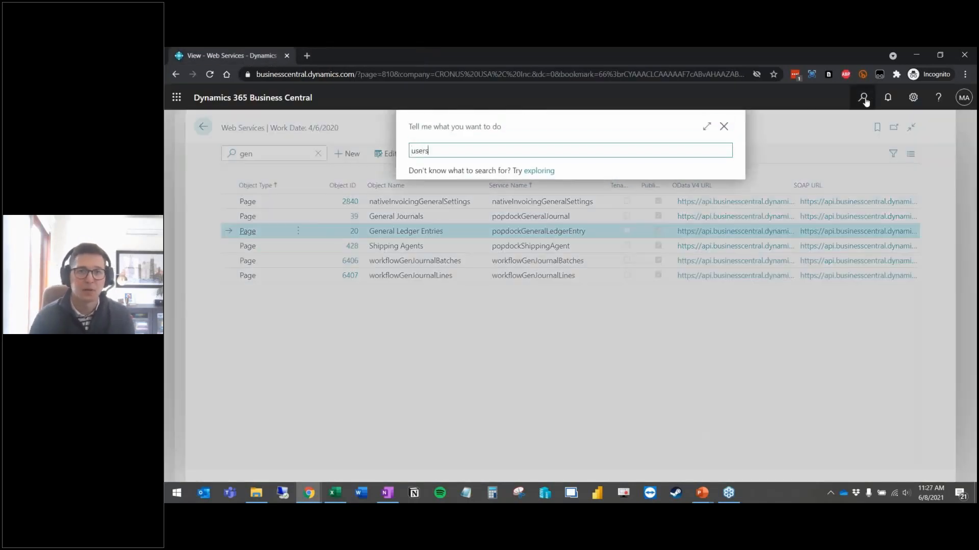
{"action": "left_click", "coordinate": [442, 196]}
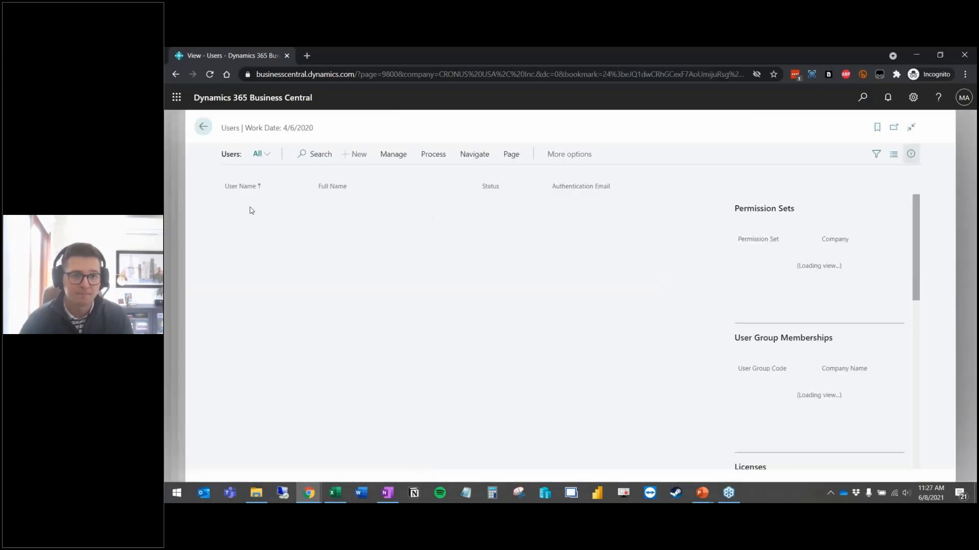
{"action": "left_click", "coordinate": [237, 205]}
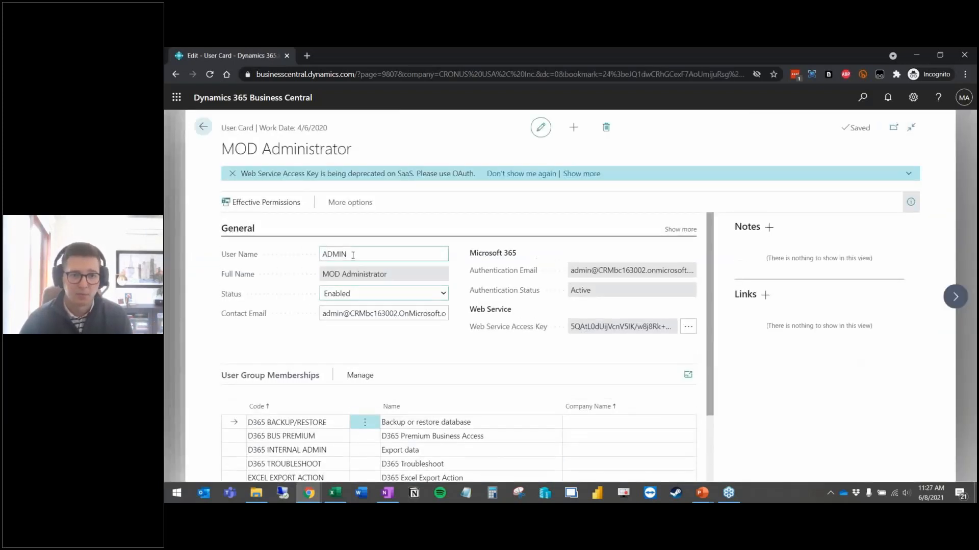
{"action": "scroll", "coordinate": [581, 244], "scroll_direction": "down", "scroll_amount": 1}
{"action": "scroll", "coordinate": [689, 204], "scroll_direction": "up", "scroll_amount": 1}
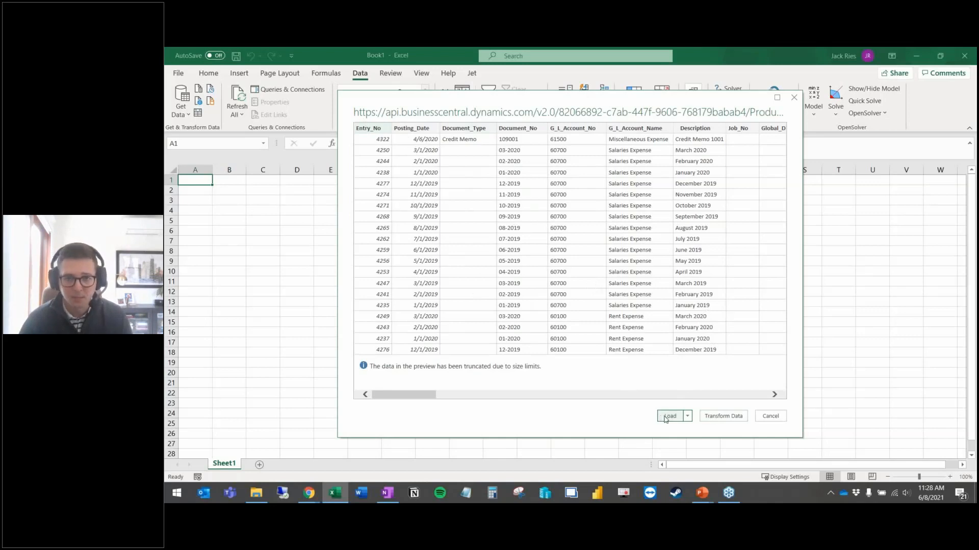
Step: Send the feed preview to a maximized Power Query Editor as Query1, dismissing the preview warning
{"action": "left_click", "coordinate": [728, 417]}
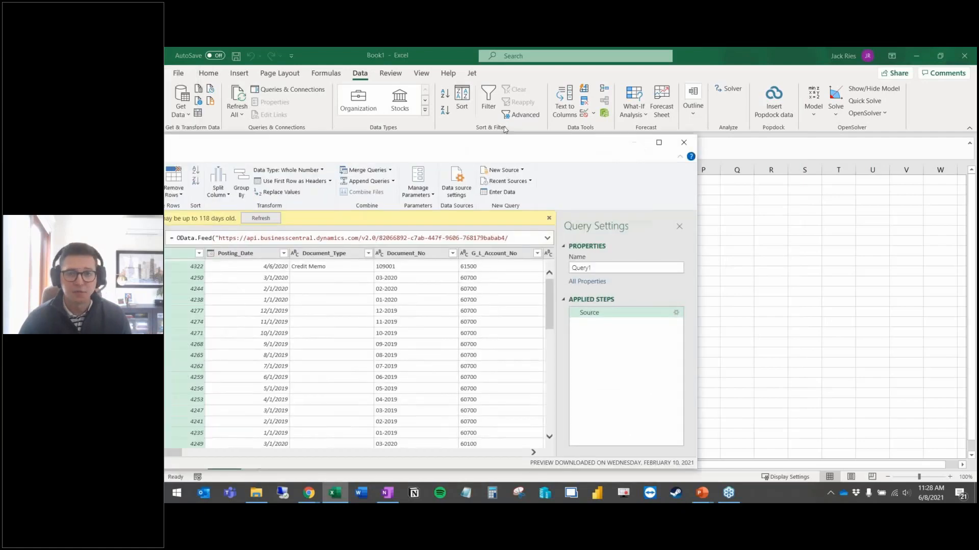
{"action": "left_click", "coordinate": [721, 124]}
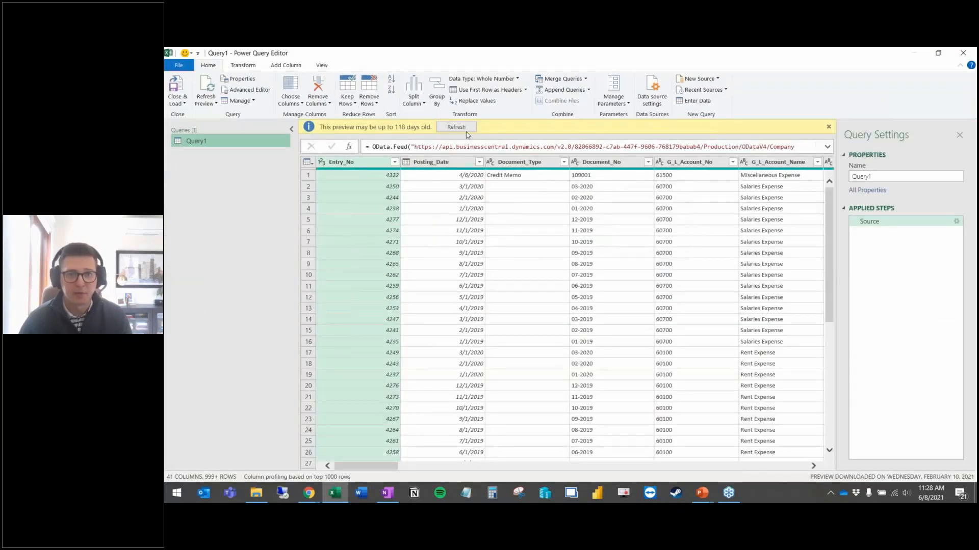
{"action": "left_click", "coordinate": [828, 127]}
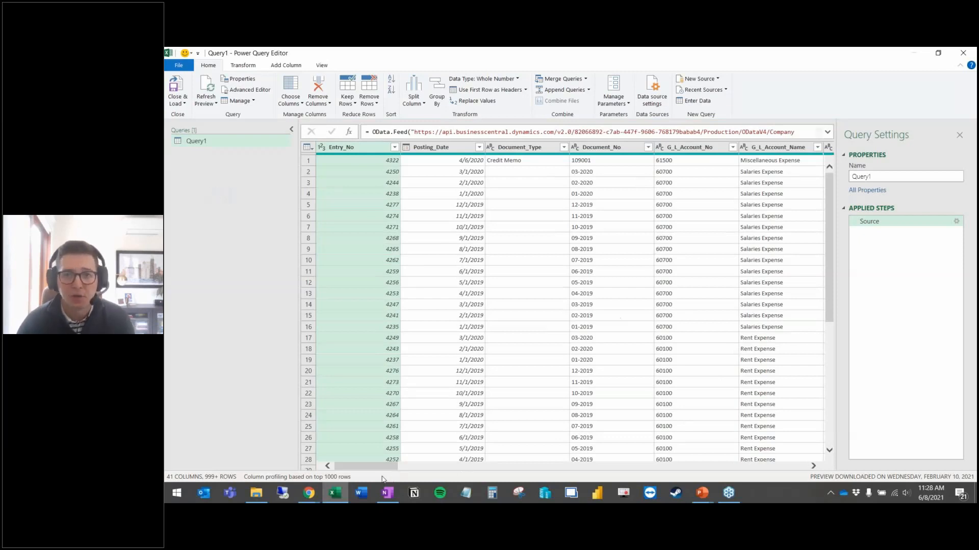
{"action": "left_click_drag", "start_coordinate": [382, 468], "coordinate": [401, 472]}
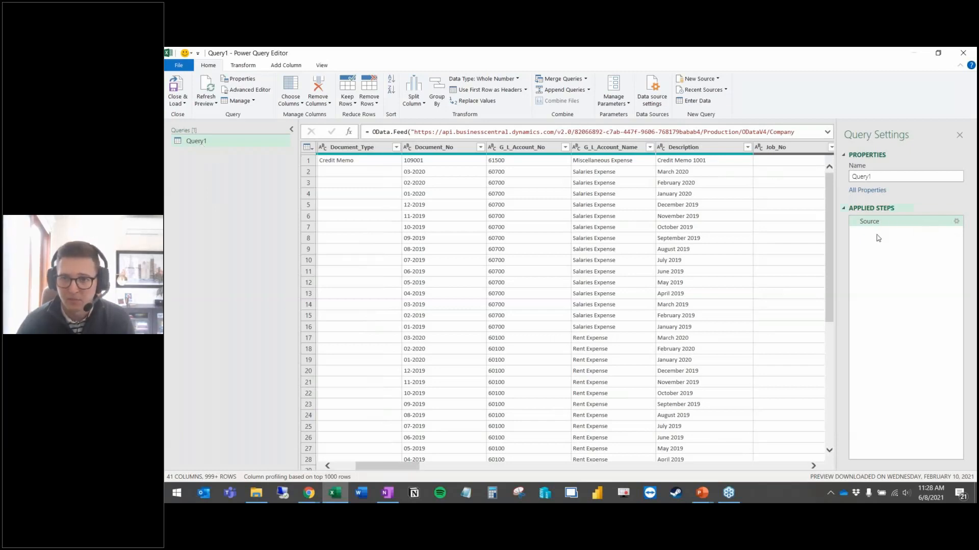
{"action": "left_click_drag", "start_coordinate": [408, 467], "coordinate": [436, 467]}
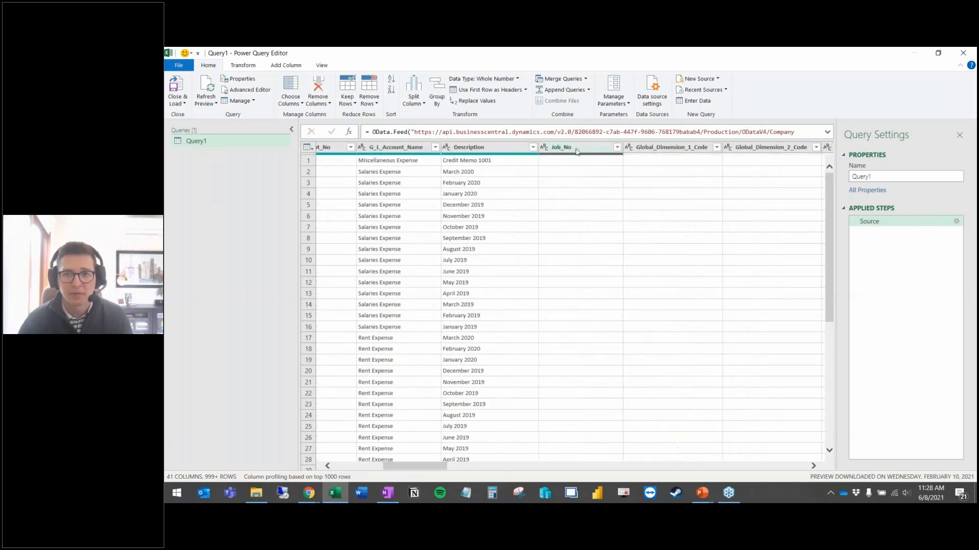
Step: Remove the Job_No column from Query1
{"action": "left_click", "coordinate": [577, 150]}
{"action": "right_click", "coordinate": [577, 150]}
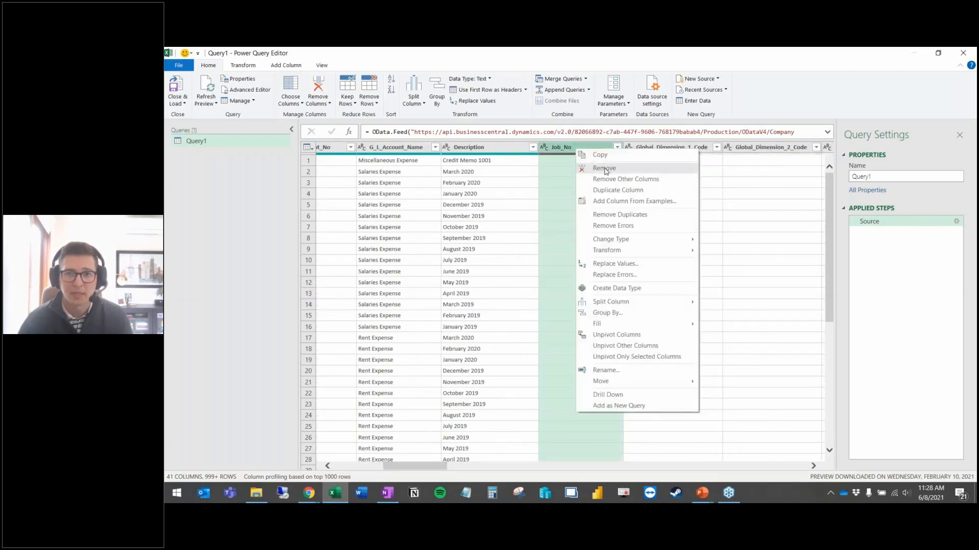
{"action": "left_click", "coordinate": [606, 170]}
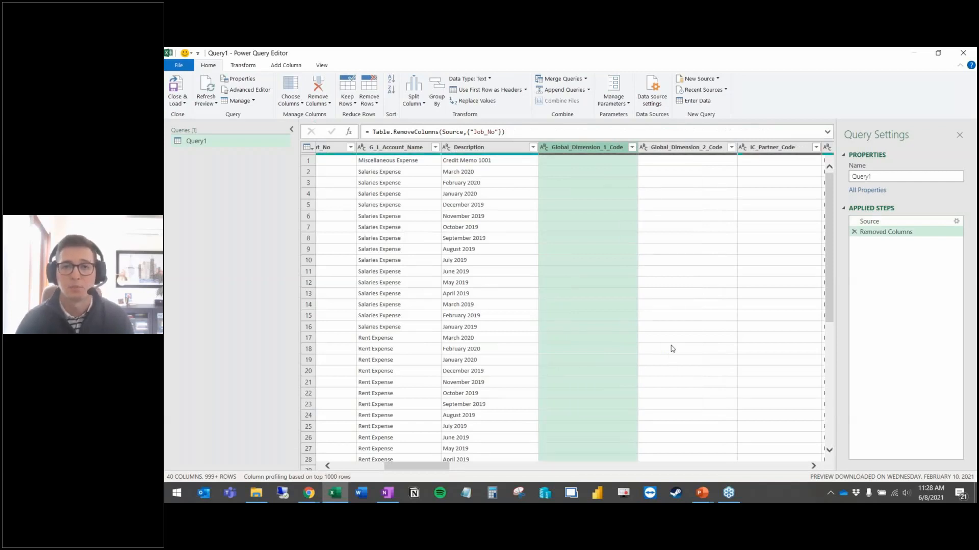
Step: Move the Description column between Document_No and G_L_Account_No
{"action": "left_click_drag", "start_coordinate": [423, 468], "coordinate": [397, 467]}
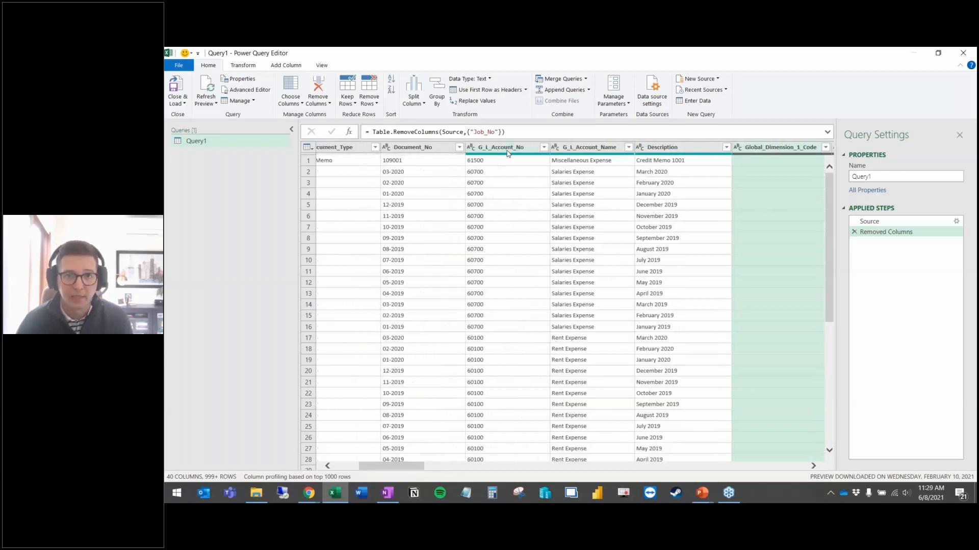
{"action": "left_click", "coordinate": [675, 149]}
{"action": "left_click_drag", "start_coordinate": [606, 148], "coordinate": [465, 148]}
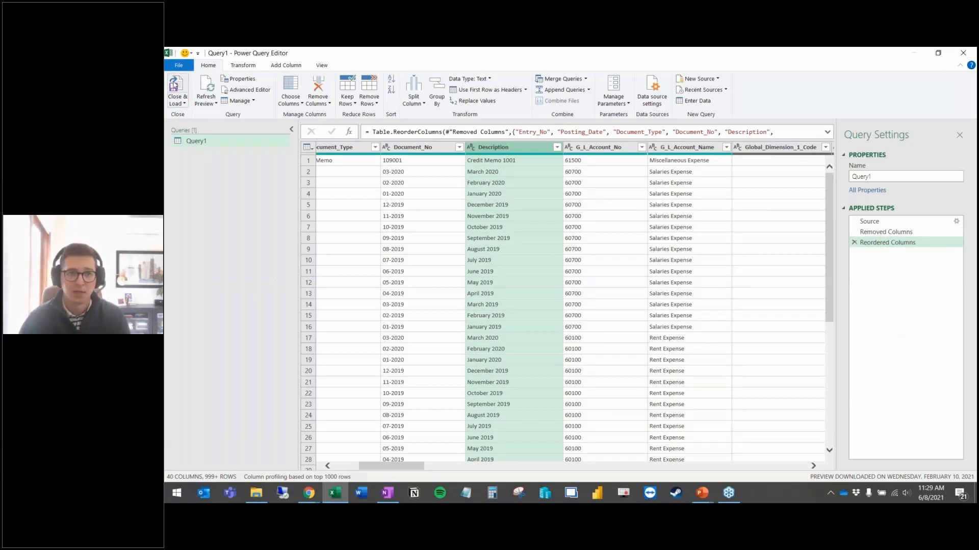
Step: Close & Load Query1 into a worksheet table of 4,377 General Ledger rows
{"action": "left_click", "coordinate": [176, 87]}
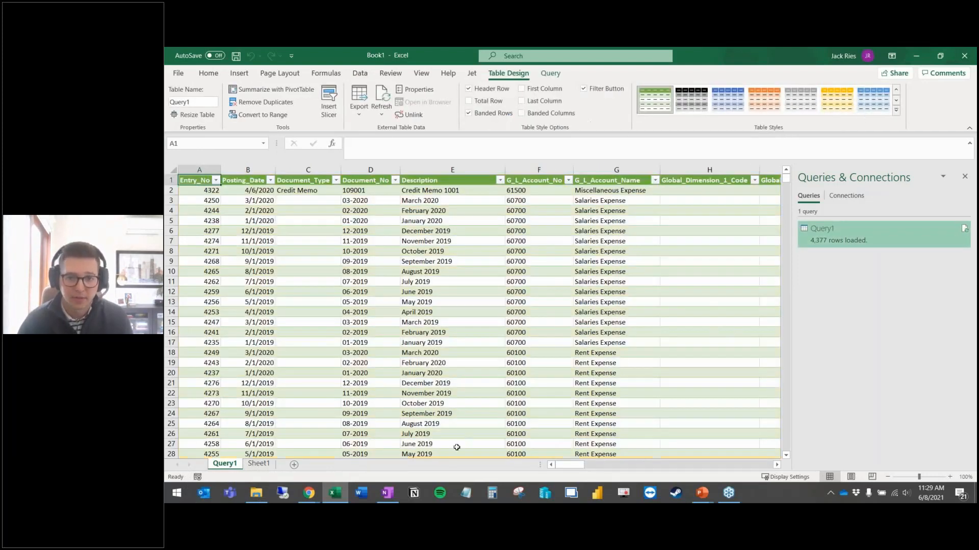
Step: Review Document_No and description values in the Query1 table, then start inserting a PivotTable
{"action": "left_click", "coordinate": [355, 332]}
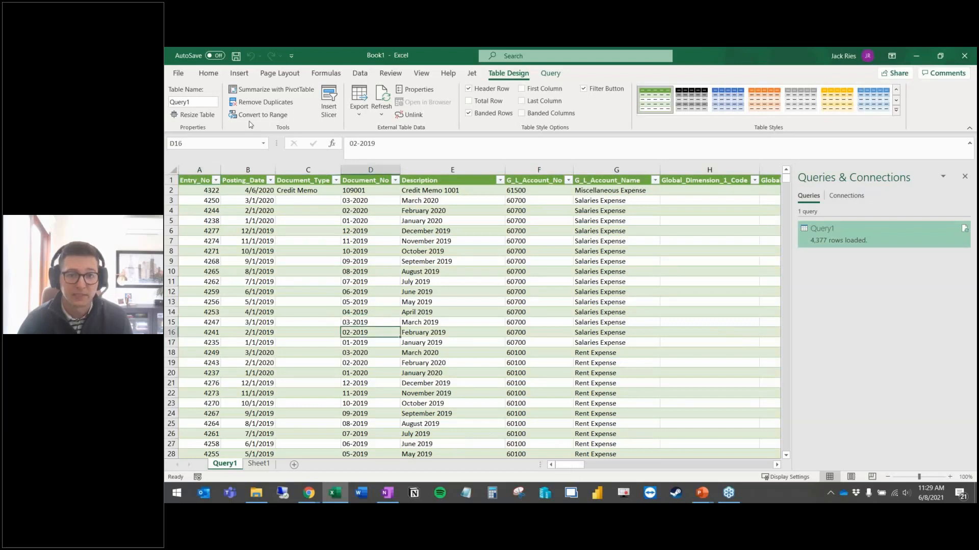
{"action": "left_click", "coordinate": [396, 273]}
{"action": "left_click", "coordinate": [463, 277]}
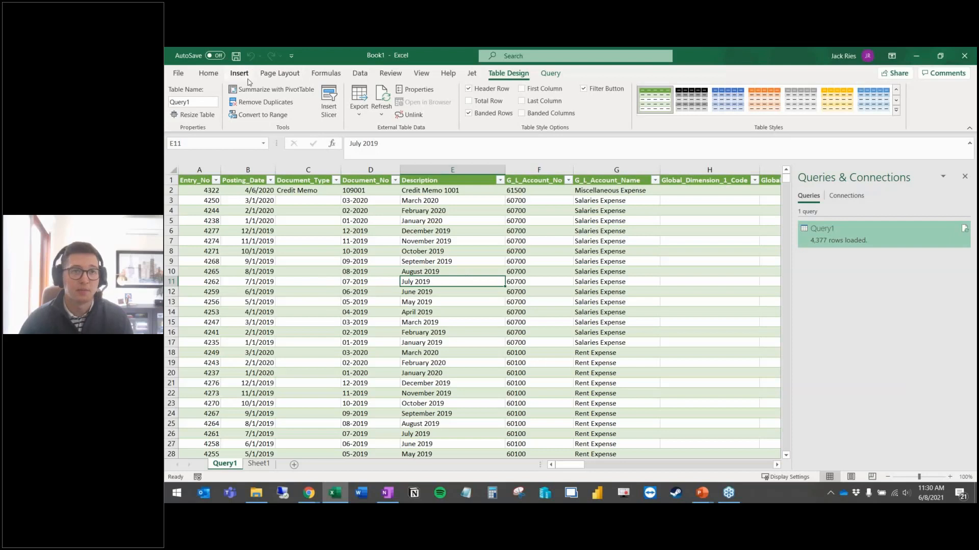
{"action": "left_click", "coordinate": [239, 73]}
{"action": "left_click", "coordinate": [182, 100]}
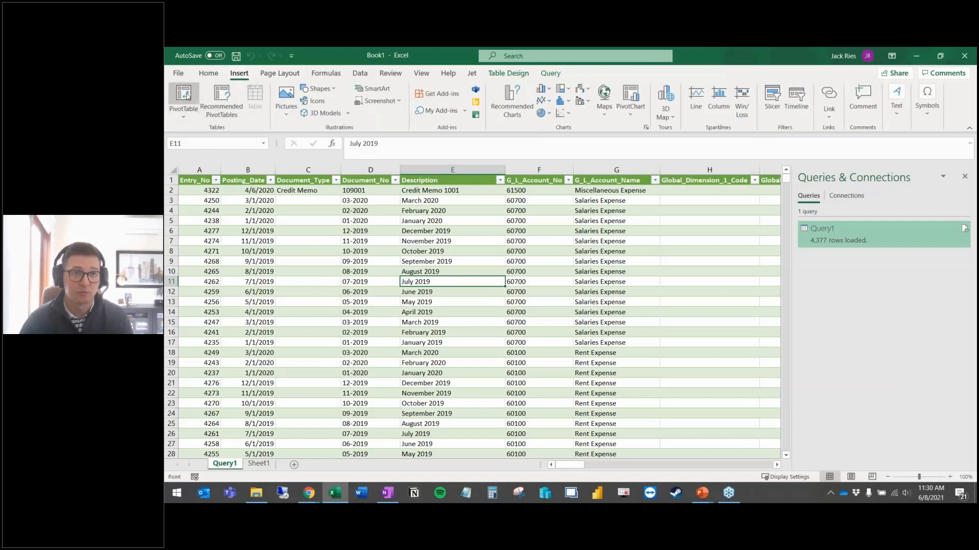
Step: Create the PivotTable on a new sheet: G_L_Account_No rows, Amount values, Posting_Date year columns
{"action": "left_click", "coordinate": [737, 401]}
{"action": "scroll", "coordinate": [845, 291], "scroll_direction": "down", "scroll_amount": 2}
{"action": "scroll", "coordinate": [845, 292], "scroll_direction": "down", "scroll_amount": 8}
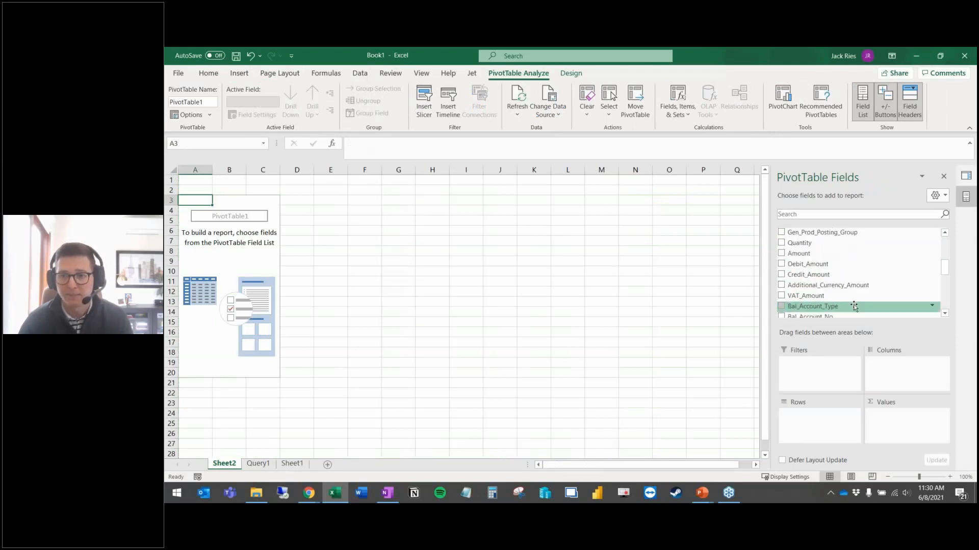
{"action": "scroll", "coordinate": [851, 304], "scroll_direction": "up", "scroll_amount": 10}
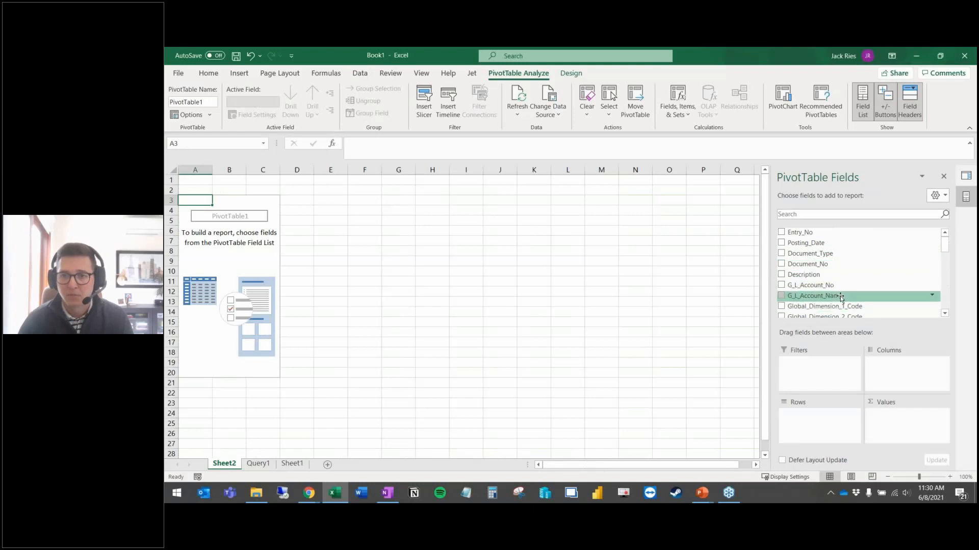
{"action": "left_click_drag", "start_coordinate": [819, 289], "coordinate": [819, 416]}
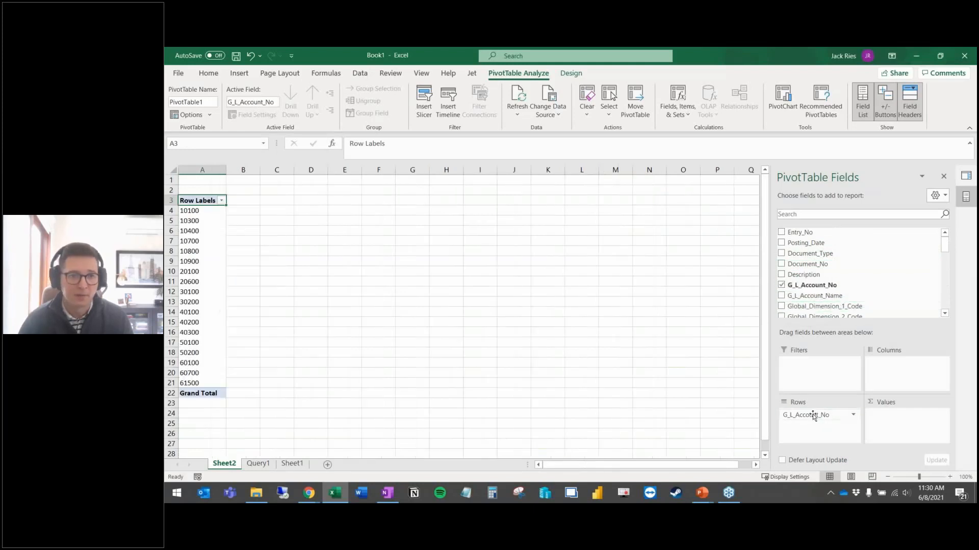
{"action": "scroll", "coordinate": [850, 282], "scroll_direction": "down", "scroll_amount": 1}
{"action": "scroll", "coordinate": [850, 282], "scroll_direction": "down", "scroll_amount": 5}
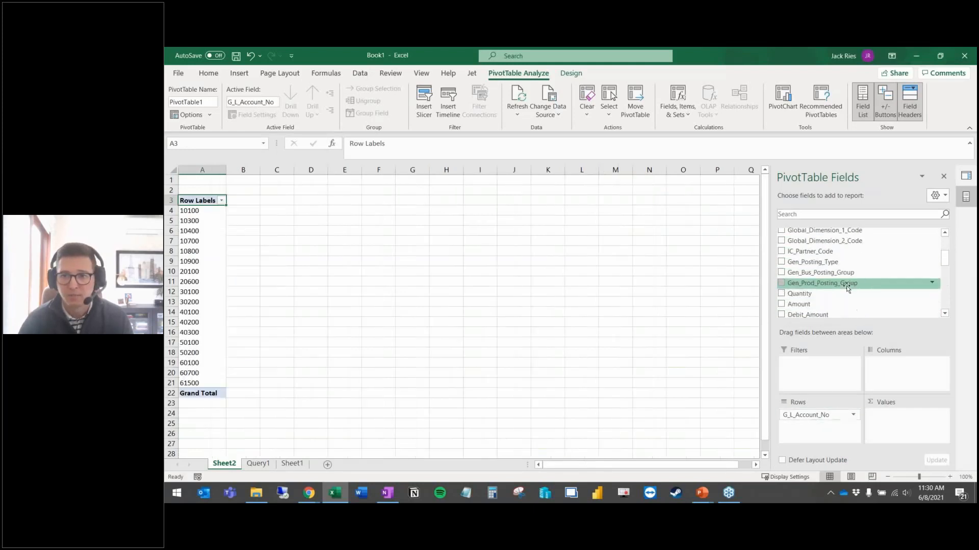
{"action": "left_click_drag", "start_coordinate": [836, 304], "coordinate": [889, 438]}
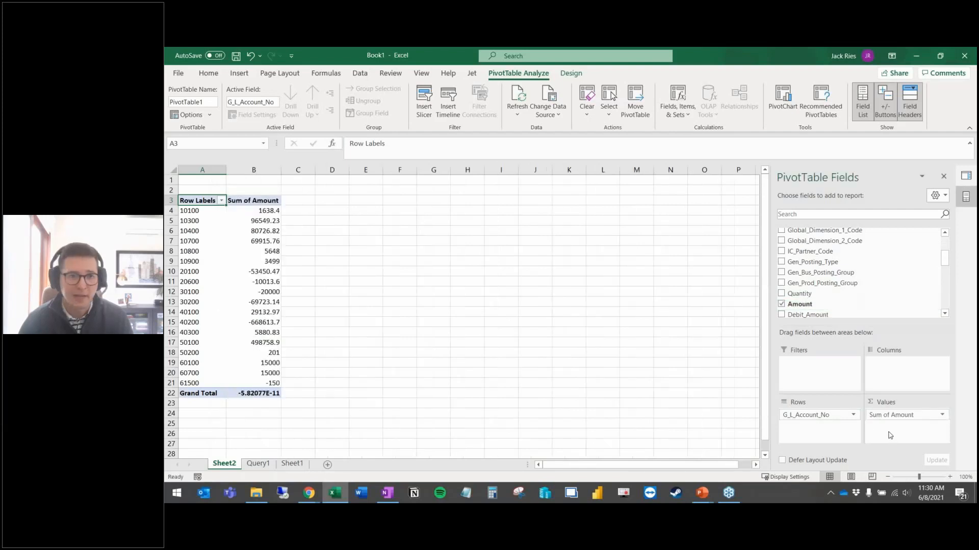
{"action": "scroll", "coordinate": [830, 295], "scroll_direction": "up", "scroll_amount": 7}
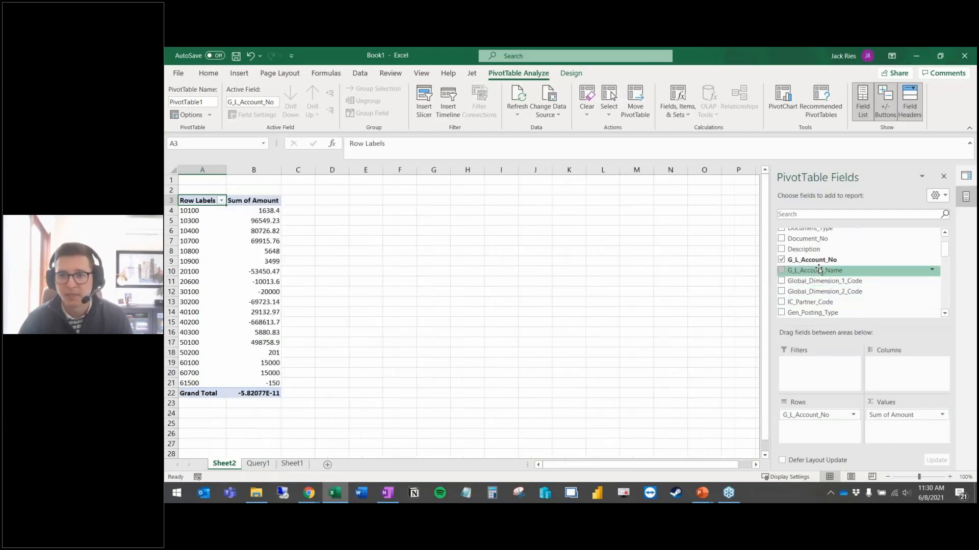
{"action": "left_click_drag", "start_coordinate": [805, 243], "coordinate": [881, 368]}
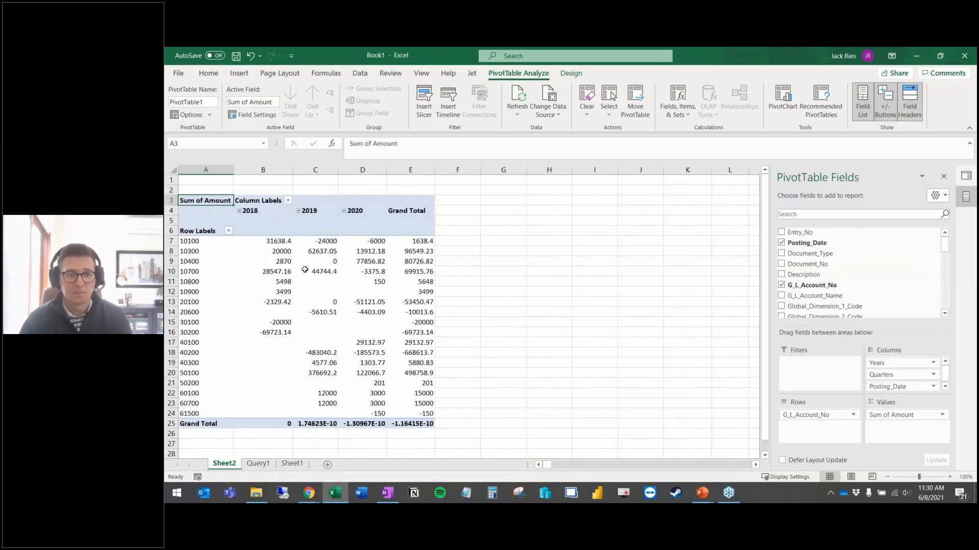
Step: Add G_L_Account_Name to the PivotTable rows beneath the account numbers
{"action": "left_click", "coordinate": [258, 463]}
{"action": "left_click", "coordinate": [225, 464]}
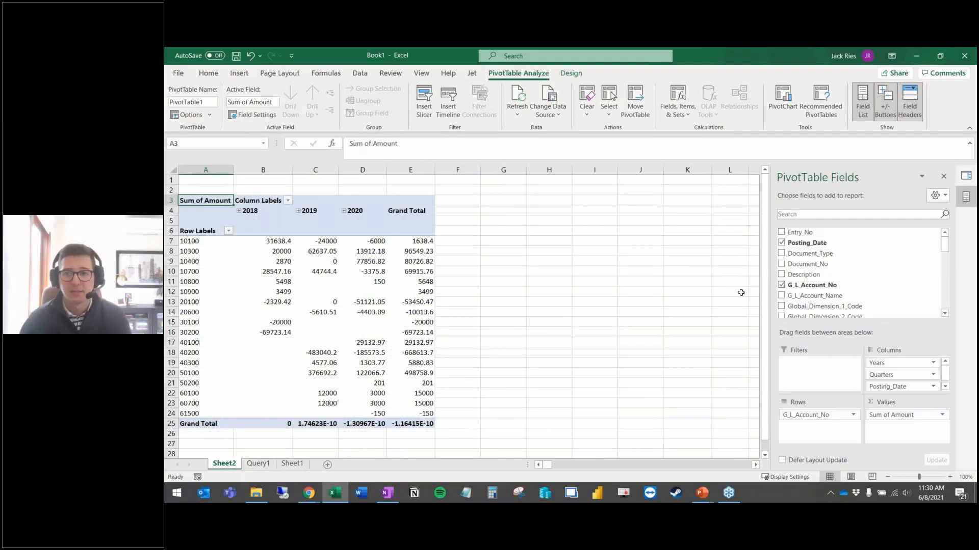
{"action": "left_click_drag", "start_coordinate": [816, 296], "coordinate": [822, 442]}
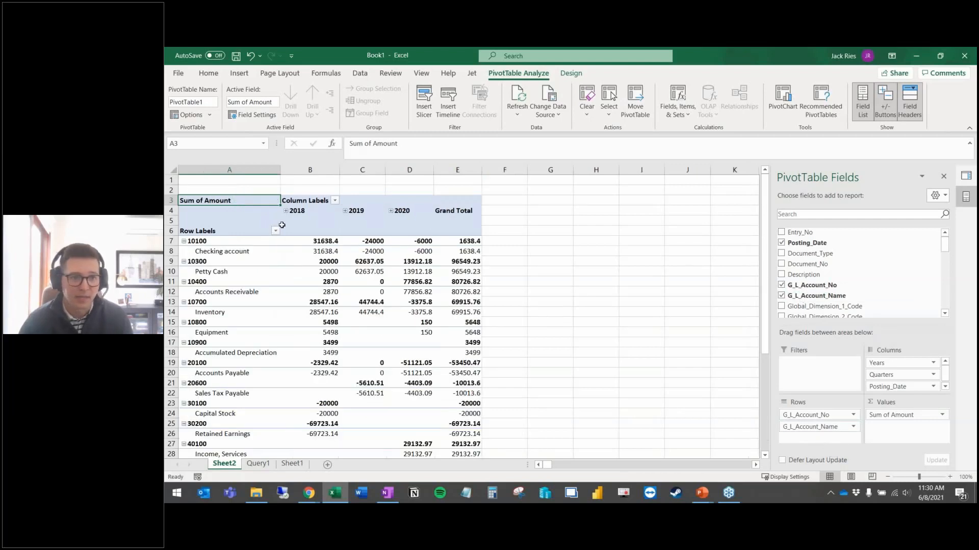
{"action": "left_click", "coordinate": [240, 252]}
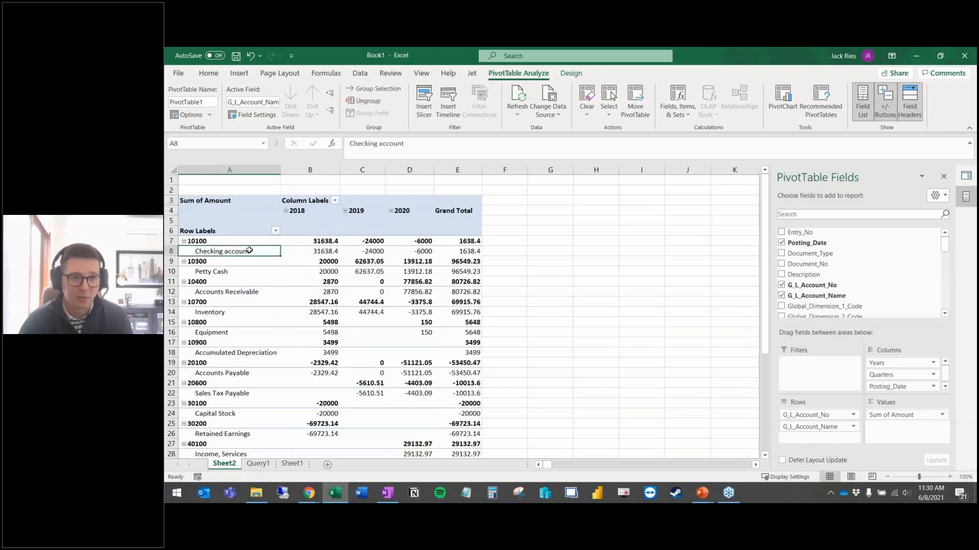
Step: Lay out the PivotTable in tabular form with no subtotals, then return to the Query1 sheet
{"action": "left_click", "coordinate": [571, 74]}
{"action": "left_click", "coordinate": [264, 114]}
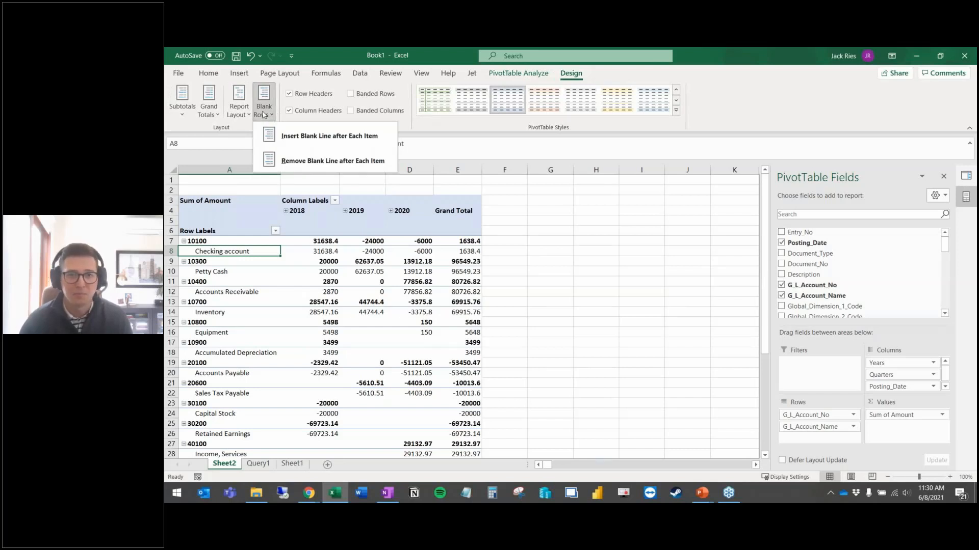
{"action": "left_click", "coordinate": [234, 115]}
{"action": "left_click", "coordinate": [284, 181]}
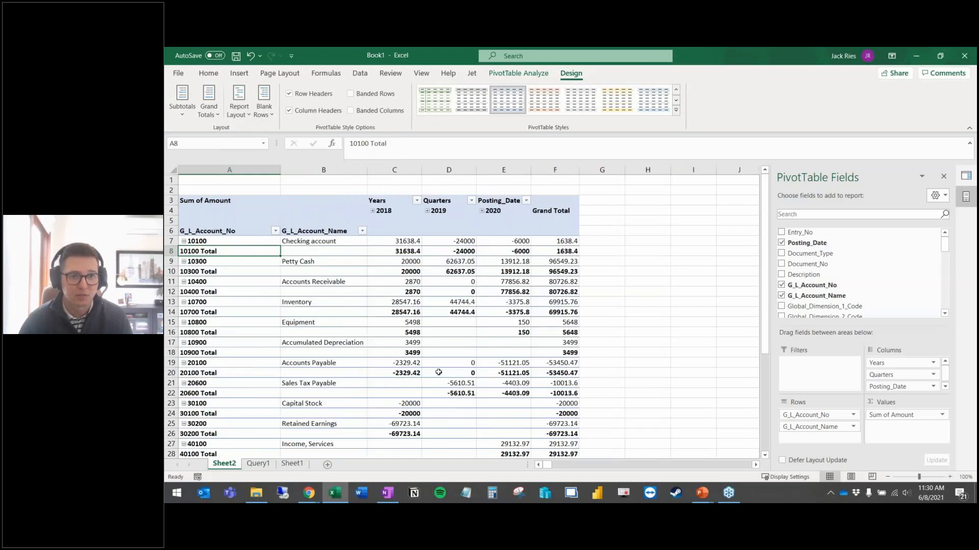
{"action": "left_click", "coordinate": [175, 113]}
{"action": "left_click", "coordinate": [218, 135]}
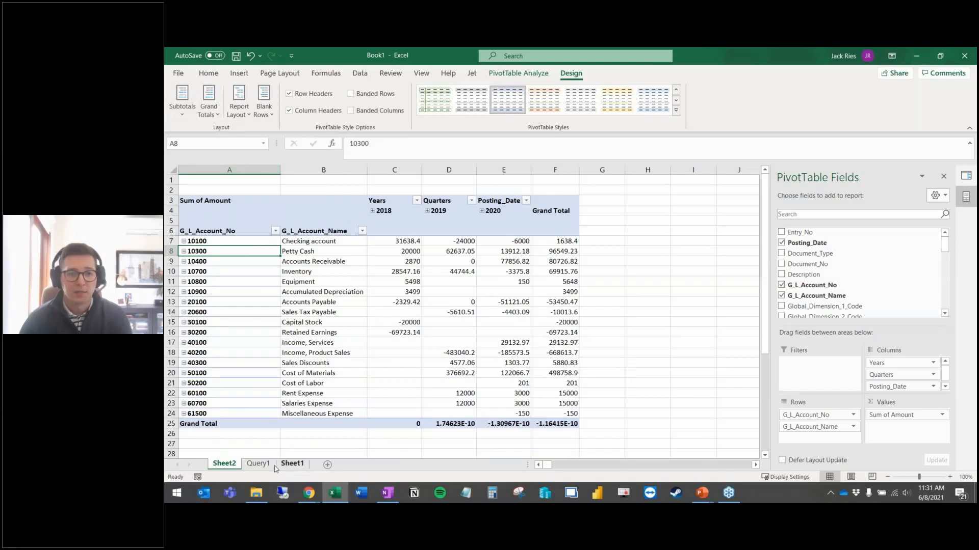
{"action": "left_click", "coordinate": [259, 464]}
{"action": "left_click", "coordinate": [309, 310]}
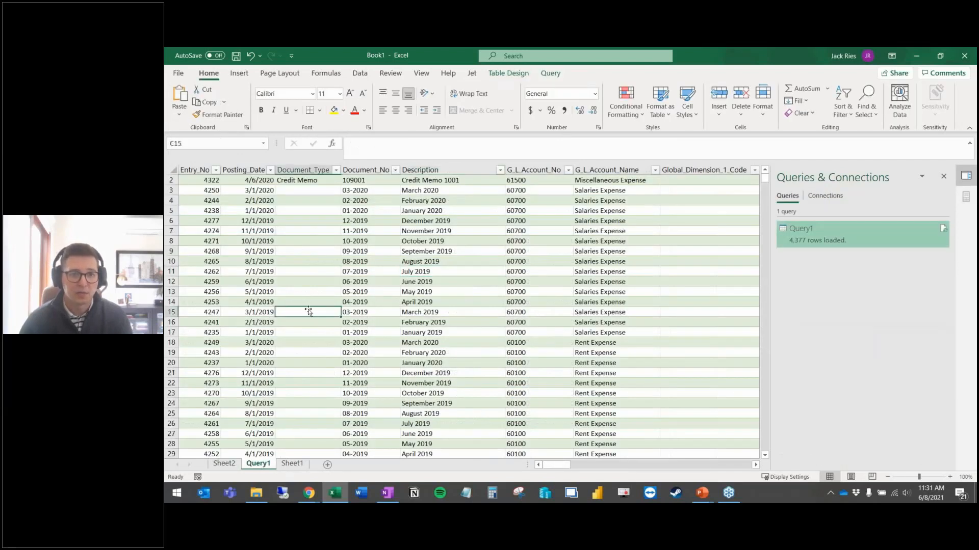
{"action": "right_click", "coordinate": [308, 311]}
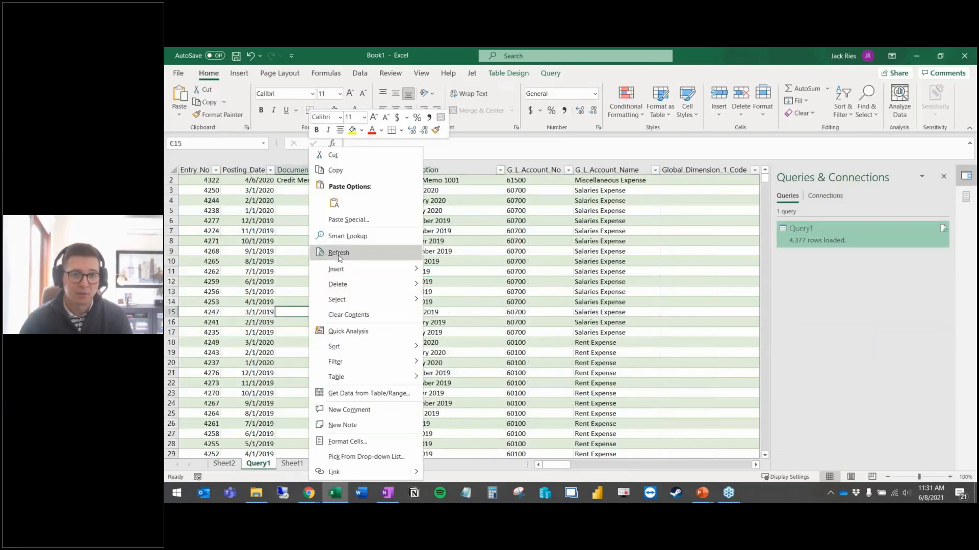
{"action": "left_click", "coordinate": [359, 73]}
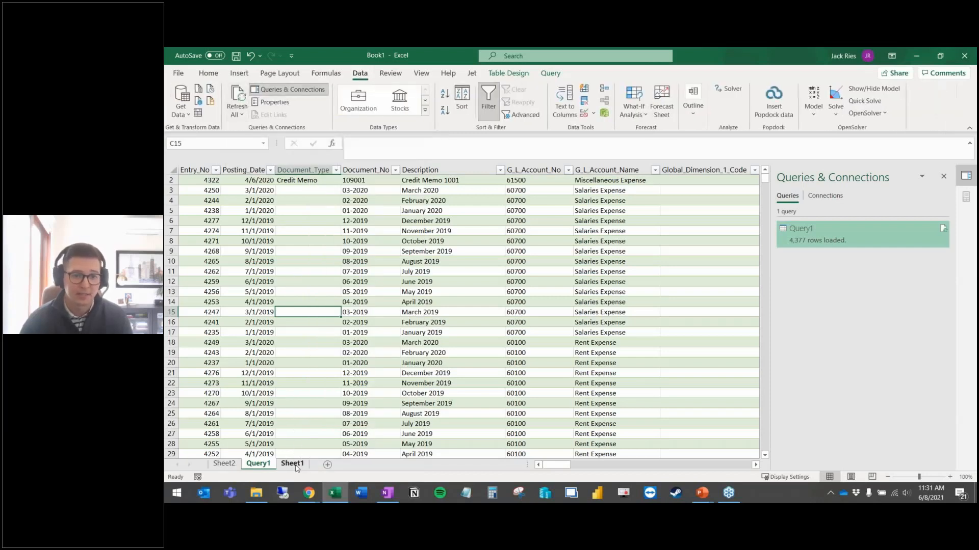
{"action": "left_click", "coordinate": [223, 464]}
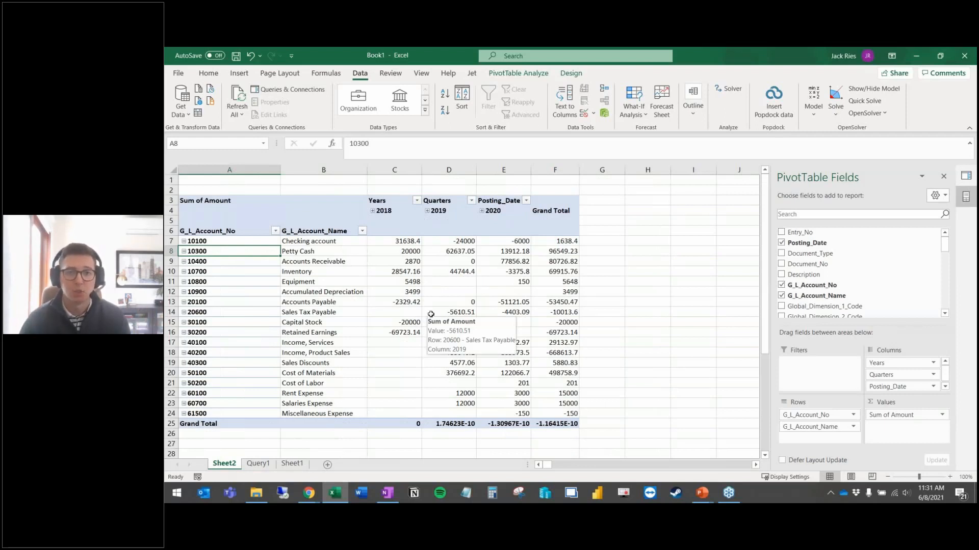
{"action": "left_click", "coordinate": [257, 464]}
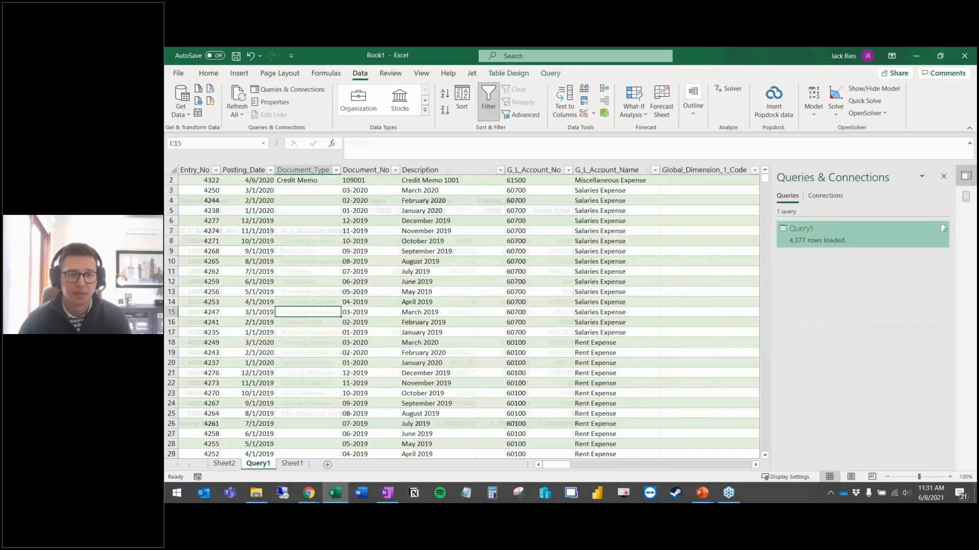
{"action": "left_click", "coordinate": [271, 102]}
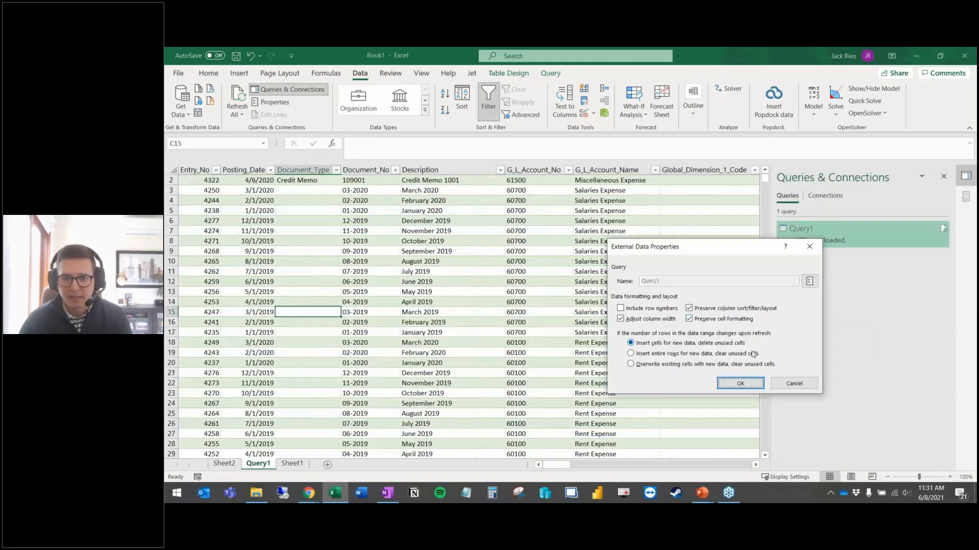
{"action": "left_click", "coordinate": [792, 387]}
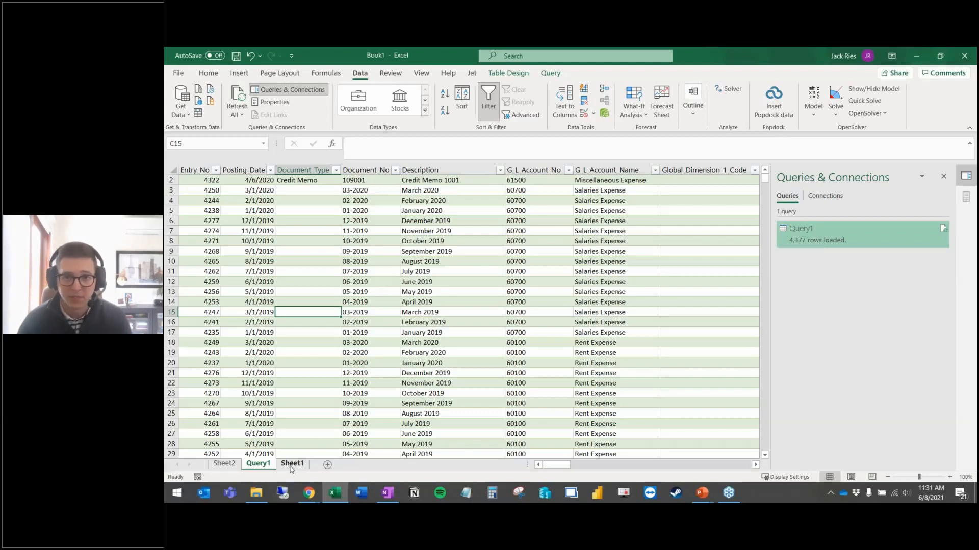
{"action": "left_click", "coordinate": [225, 464]}
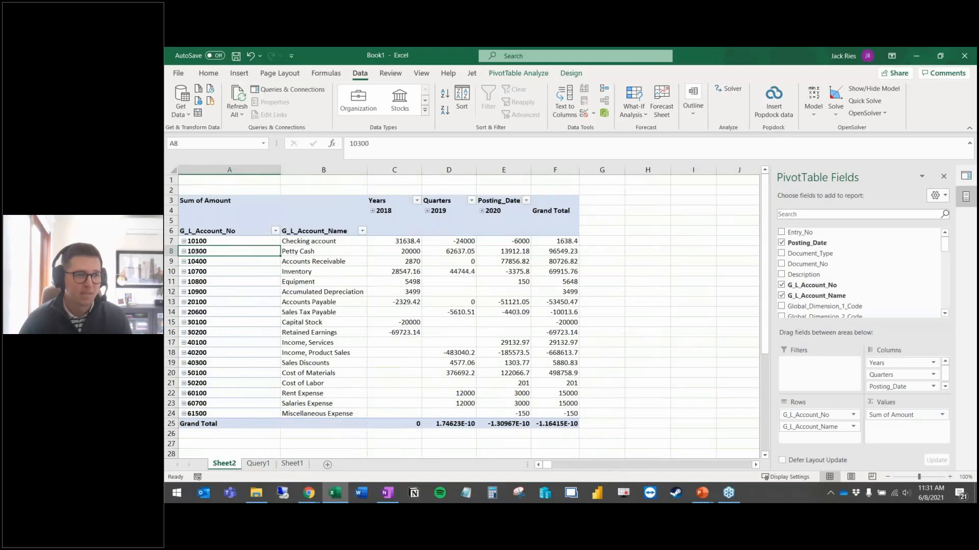
Step: Review the Query1 source table and the Sheet2 PivotTable
{"action": "left_click", "coordinate": [636, 343]}
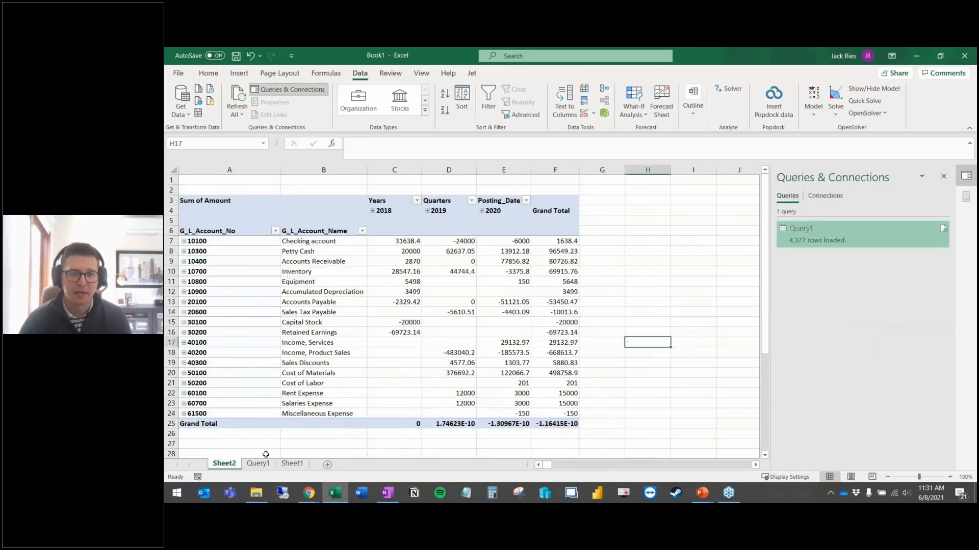
{"action": "left_click", "coordinate": [257, 465]}
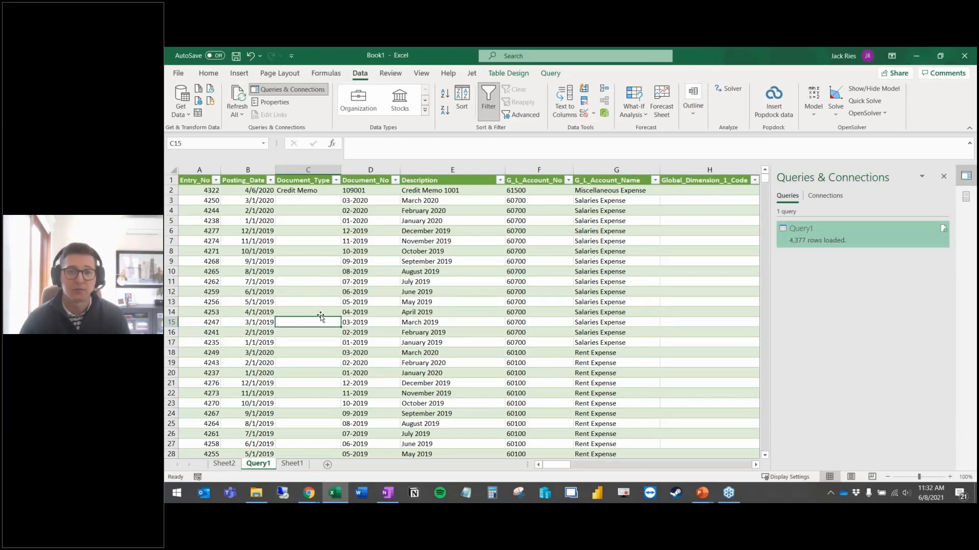
{"action": "left_click", "coordinate": [228, 465]}
{"action": "left_click", "coordinate": [407, 312]}
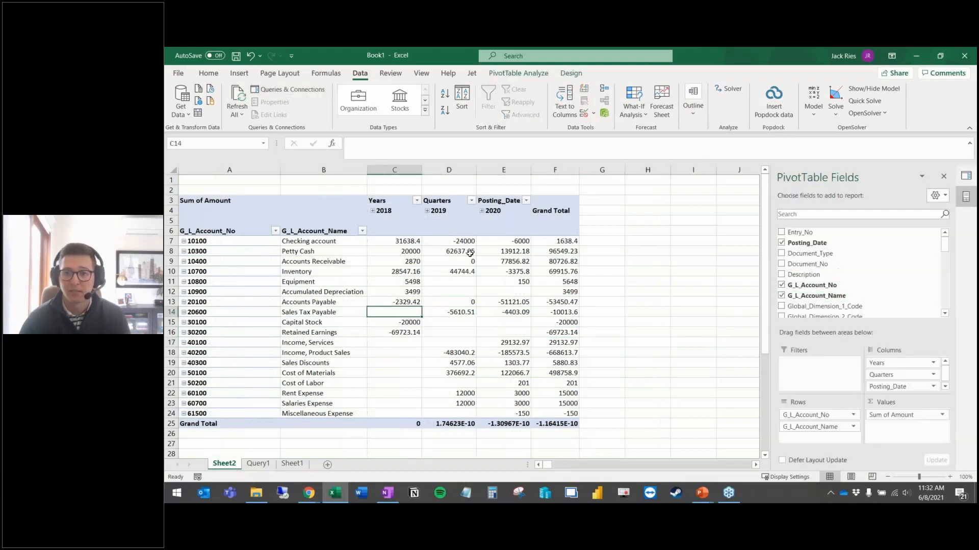
Step: Switch to the PowerPoint slide show and advance to the Direct Excel Connection pros-and-cons slide
{"action": "mouse_move", "coordinate": [470, 253]}
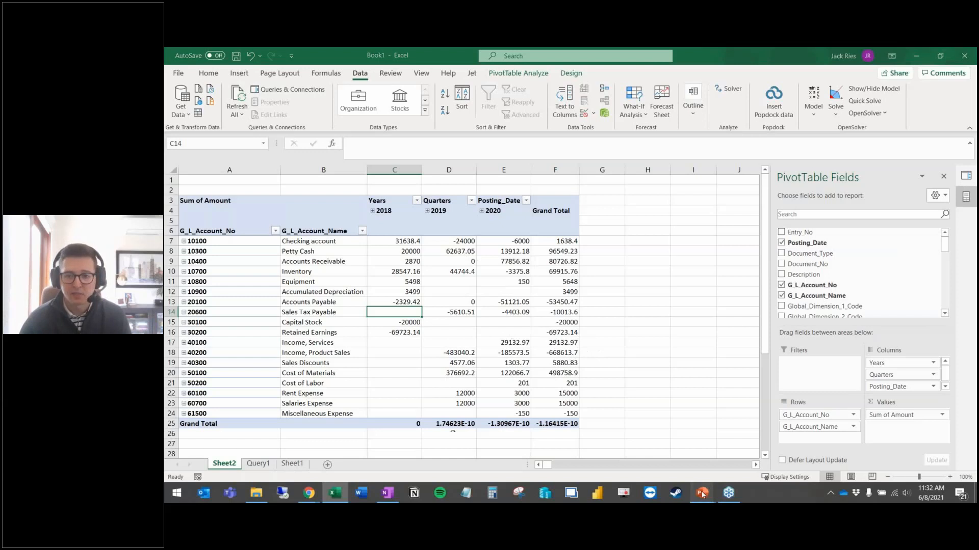
{"action": "mouse_move", "coordinate": [702, 494]}
{"action": "left_click", "coordinate": [701, 443]}
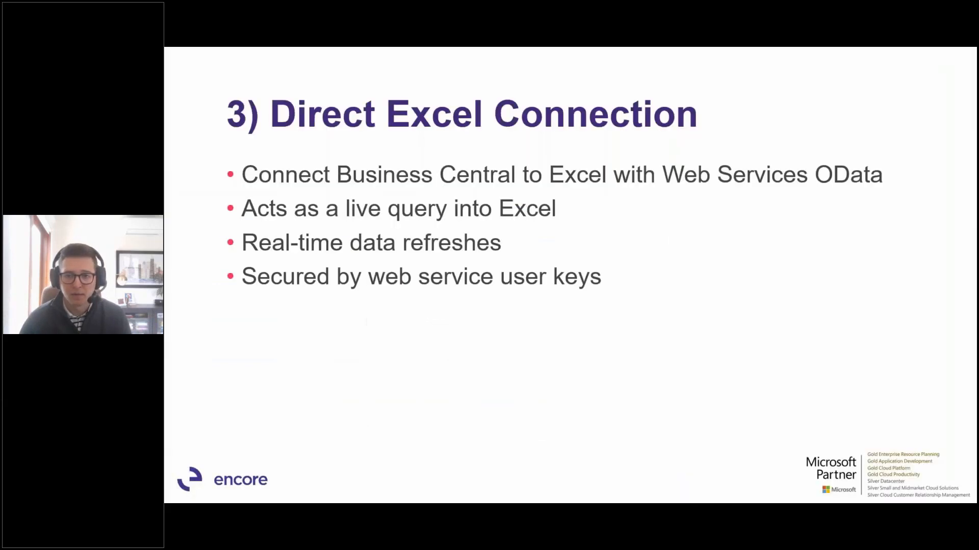
{"action": "left_click", "coordinate": [528, 334]}
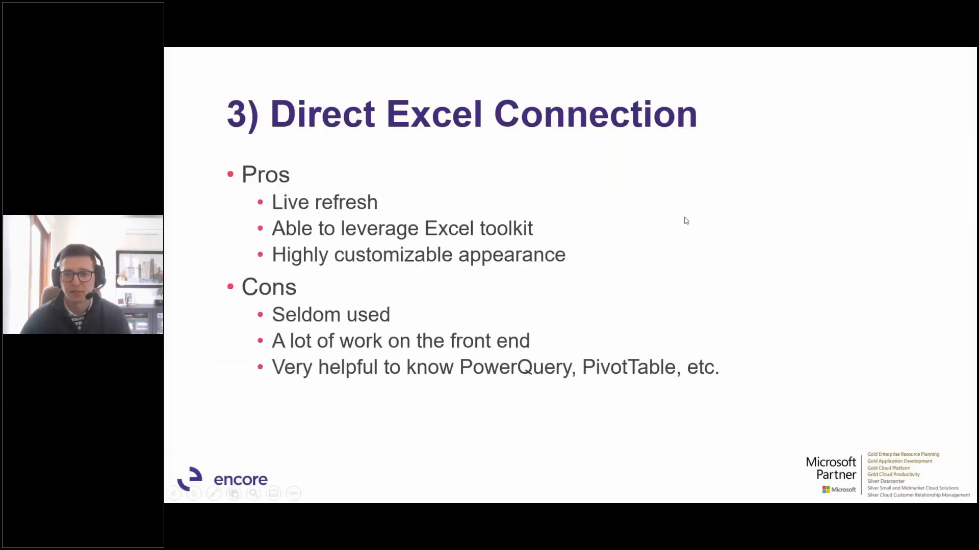
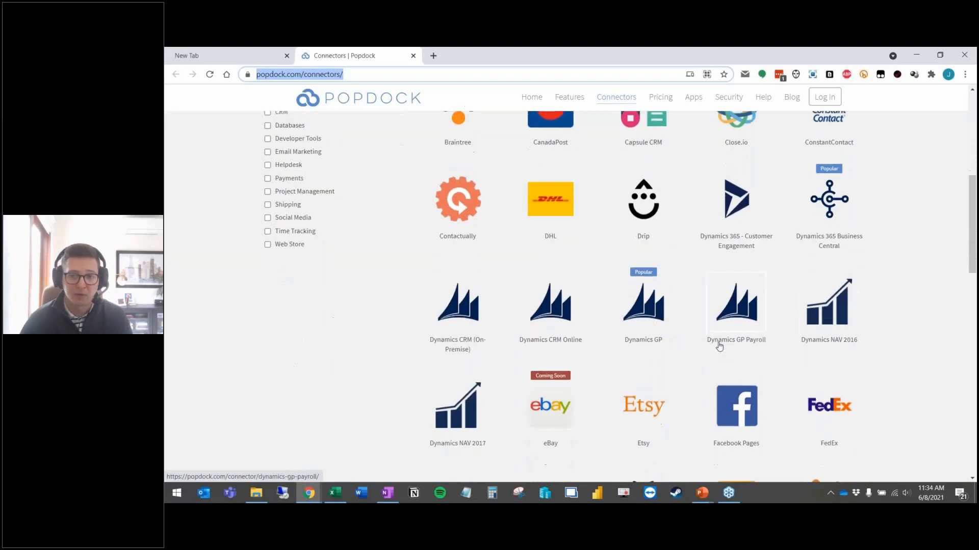
{"action": "scroll", "coordinate": [720, 343], "scroll_direction": "down", "scroll_amount": 2}
Step: Skim the Popdock connector catalogue, then switch to Business Central and close the user card
{"action": "scroll", "coordinate": [703, 294], "scroll_direction": "up", "scroll_amount": 1}
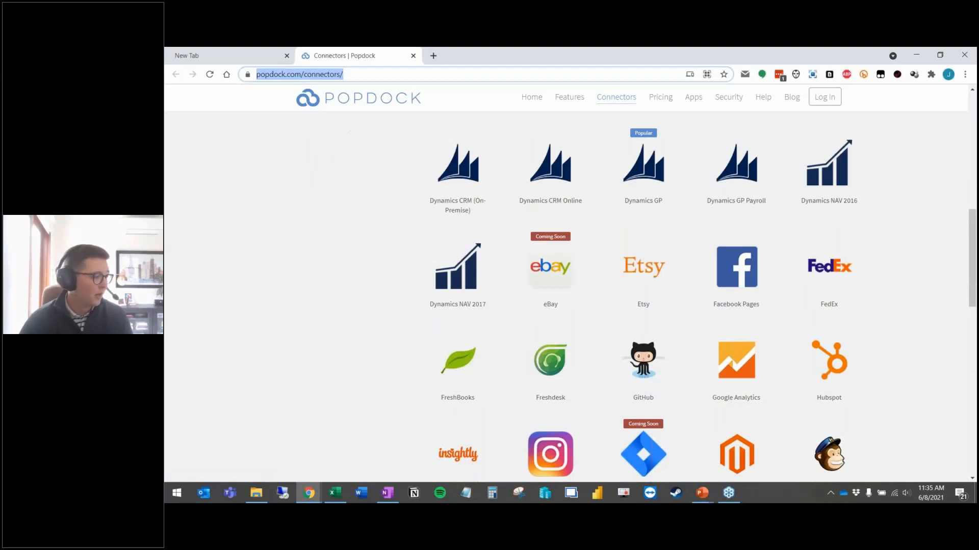
{"action": "key", "text": "alt+Tab"}
{"action": "left_click", "coordinate": [173, 202]}
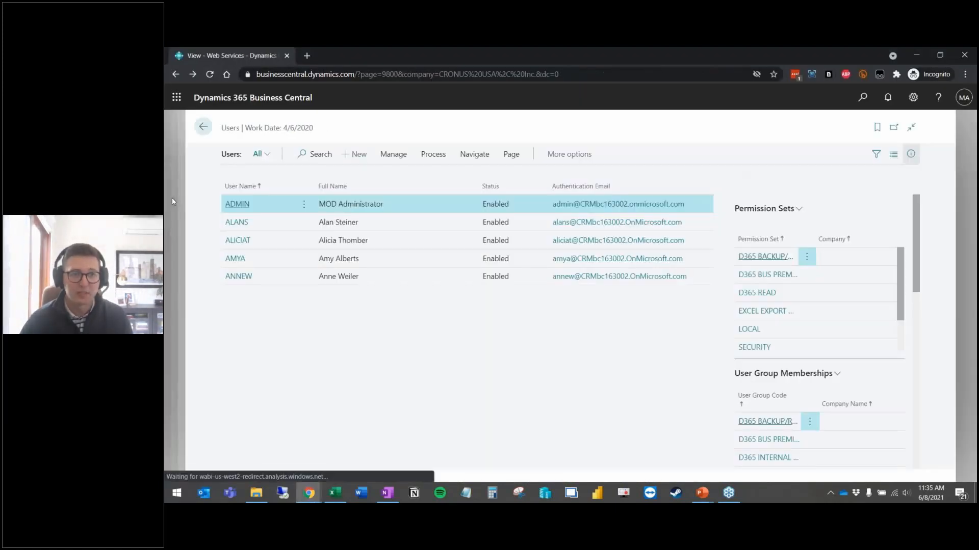
Step: Close the remaining admin pages and open the Popdock page from the Popdock menu
{"action": "left_click", "coordinate": [172, 201]}
{"action": "left_click", "coordinate": [172, 201]}
{"action": "left_click", "coordinate": [172, 201]}
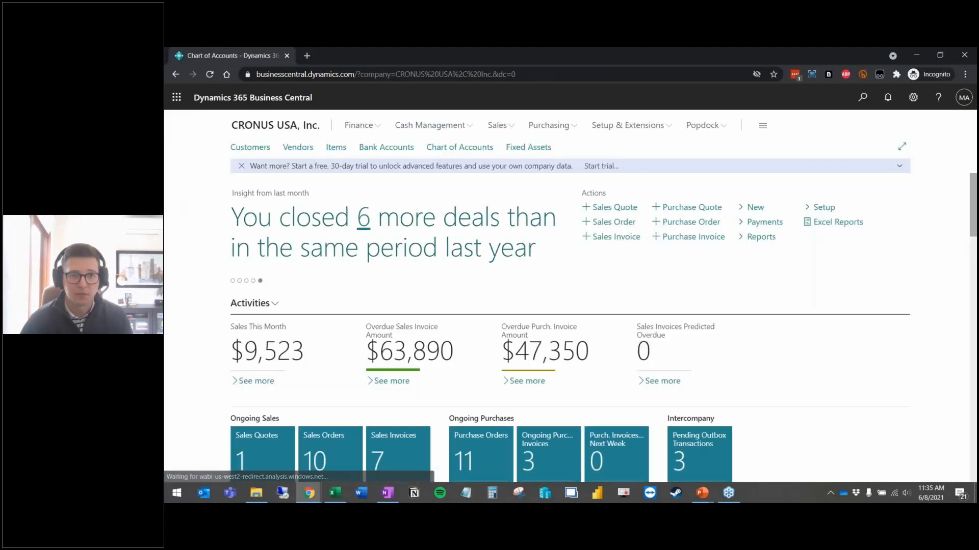
{"action": "left_click", "coordinate": [713, 129]}
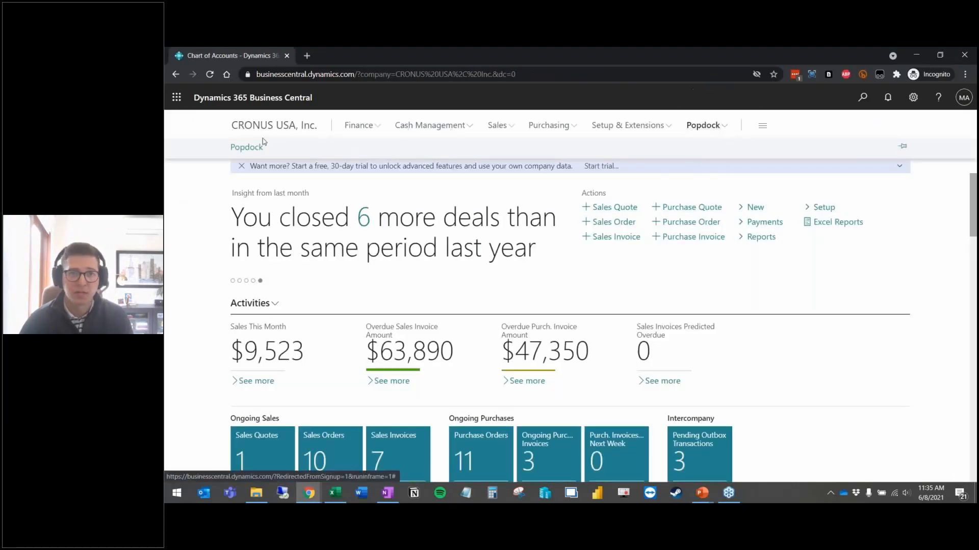
{"action": "left_click", "coordinate": [258, 148]}
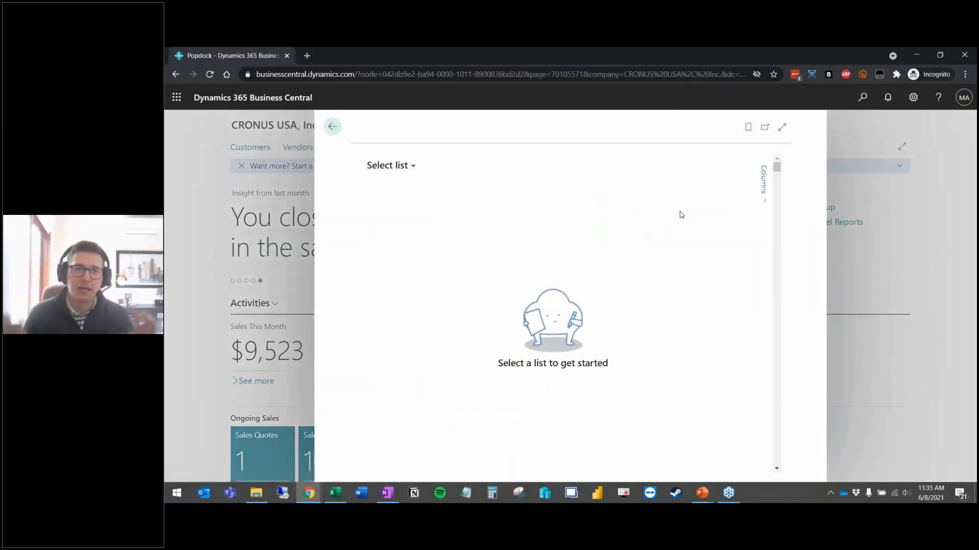
Step: Expand Popdock to full page and select the Finance Balance sheet list
{"action": "left_click", "coordinate": [781, 127]}
{"action": "left_click", "coordinate": [254, 166]}
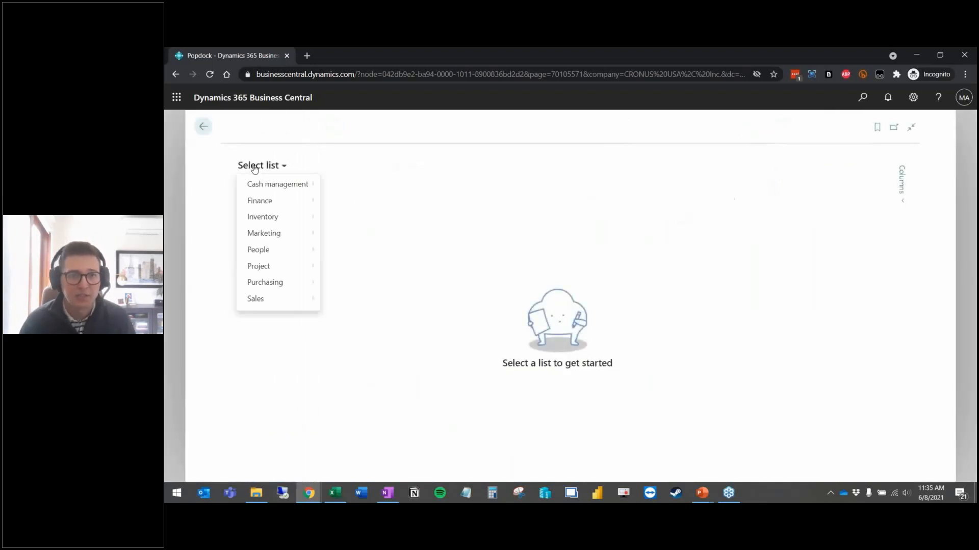
{"action": "mouse_move", "coordinate": [273, 203]}
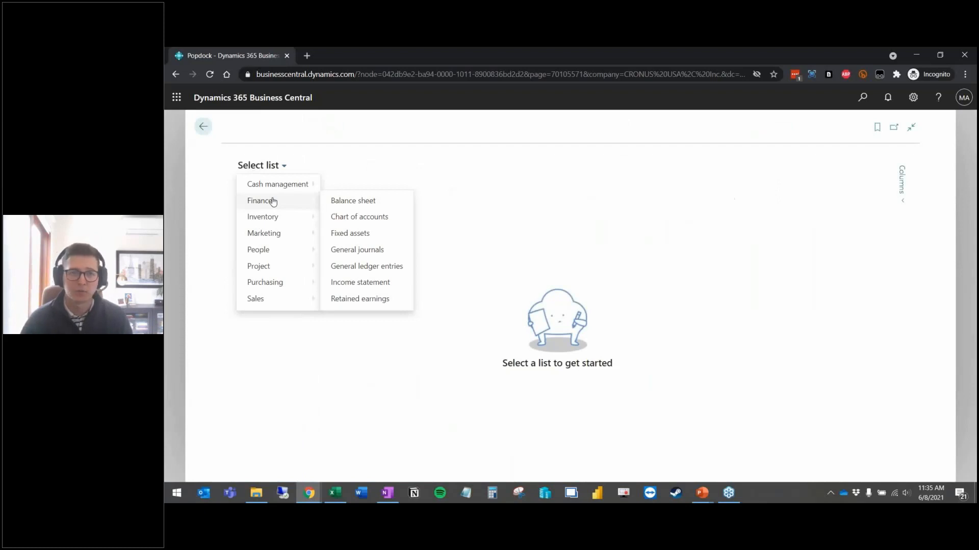
{"action": "left_click", "coordinate": [354, 203]}
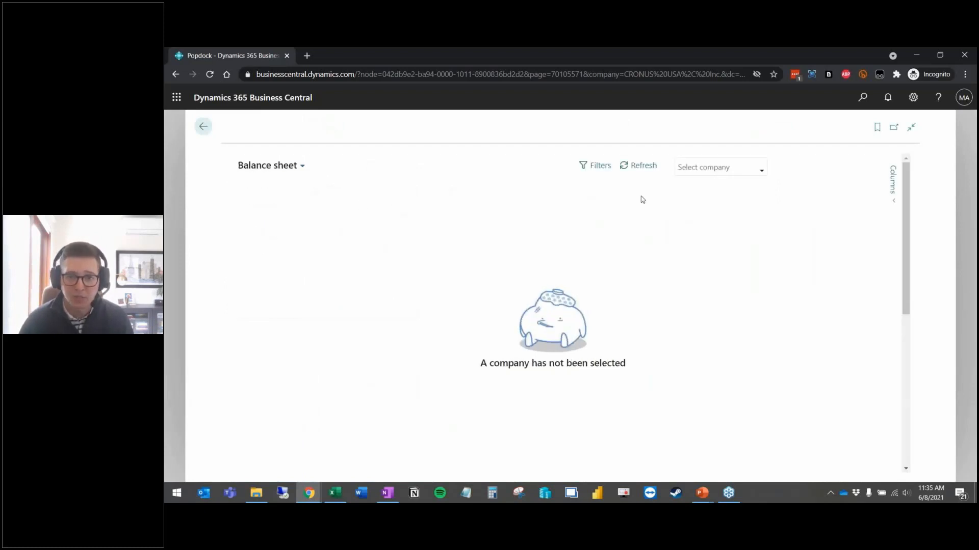
Step: Load CRONUS USA, Inc. data and switch to the Finance Income statement list
{"action": "left_click", "coordinate": [700, 170]}
{"action": "left_click", "coordinate": [726, 236]}
{"action": "left_click", "coordinate": [618, 204]}
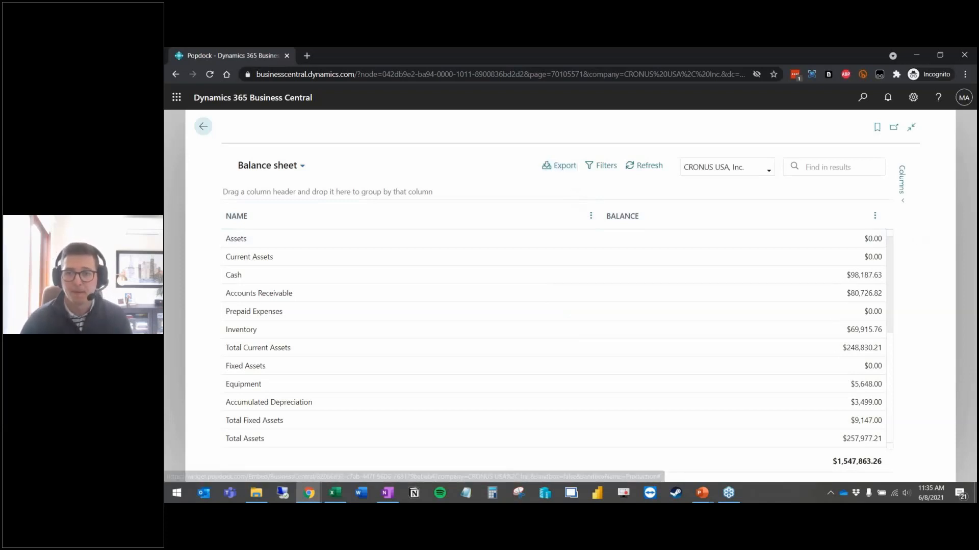
{"action": "left_click", "coordinate": [275, 166]}
{"action": "mouse_move", "coordinate": [275, 251]}
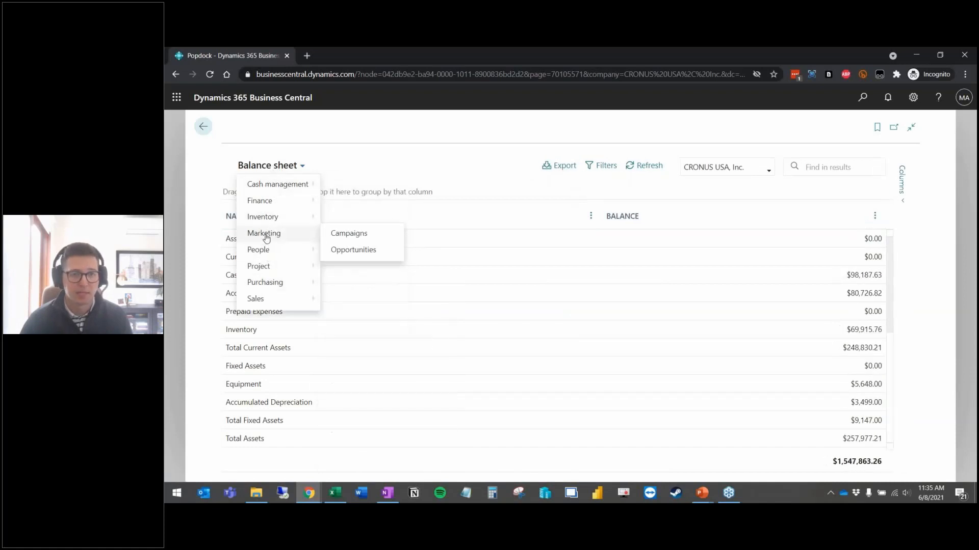
{"action": "mouse_move", "coordinate": [263, 204]}
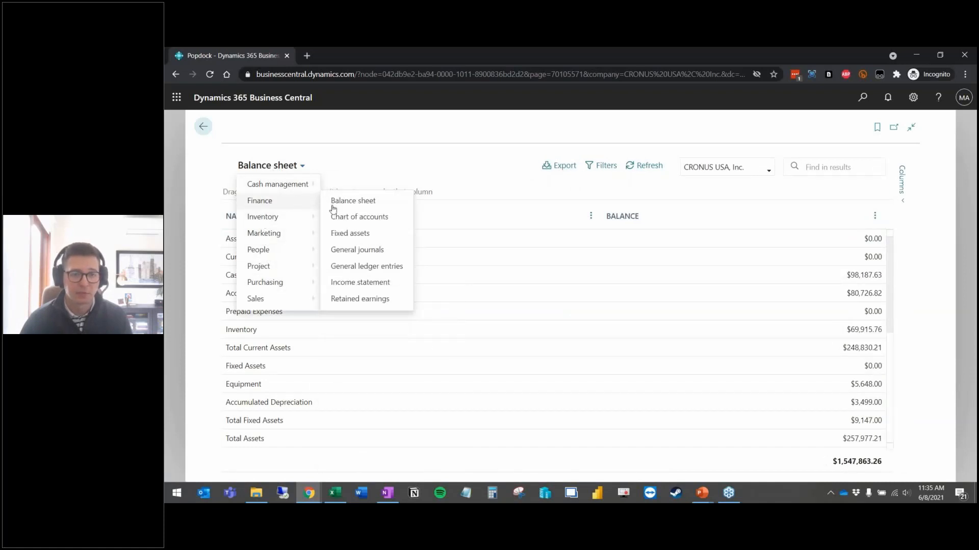
{"action": "left_click", "coordinate": [367, 283]}
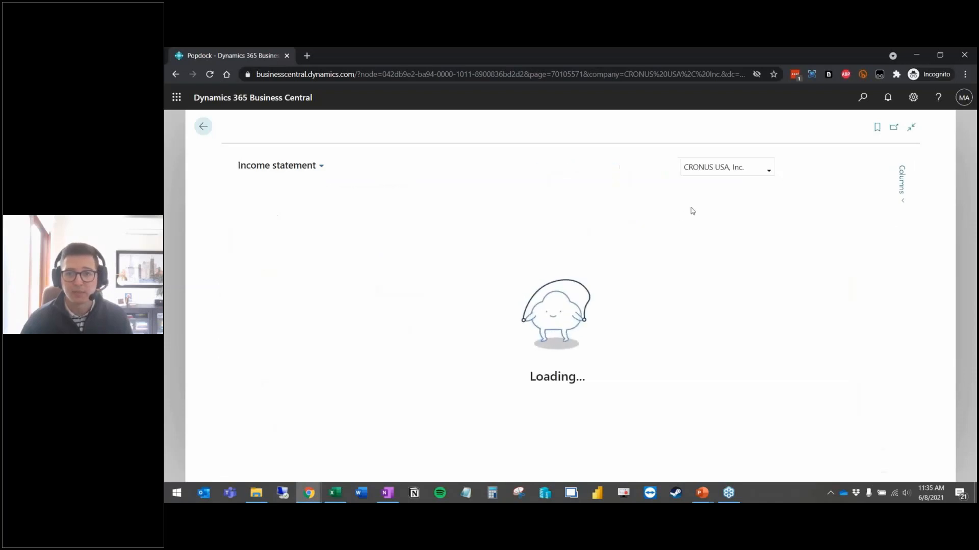
Step: Add the Net change column to the grid and open the filter settings
{"action": "left_click", "coordinate": [902, 196]}
{"action": "left_click", "coordinate": [818, 302]}
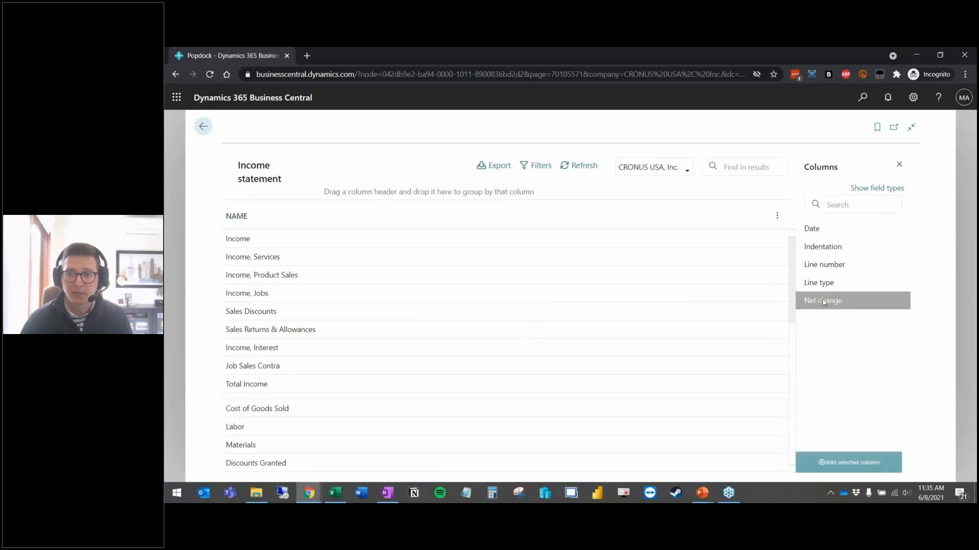
{"action": "left_click", "coordinate": [846, 462]}
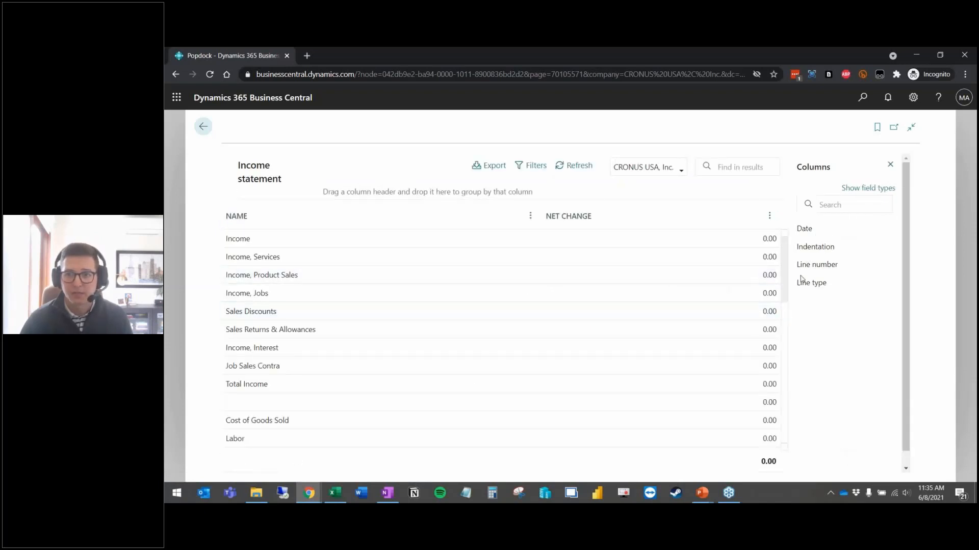
{"action": "left_click", "coordinate": [514, 173]}
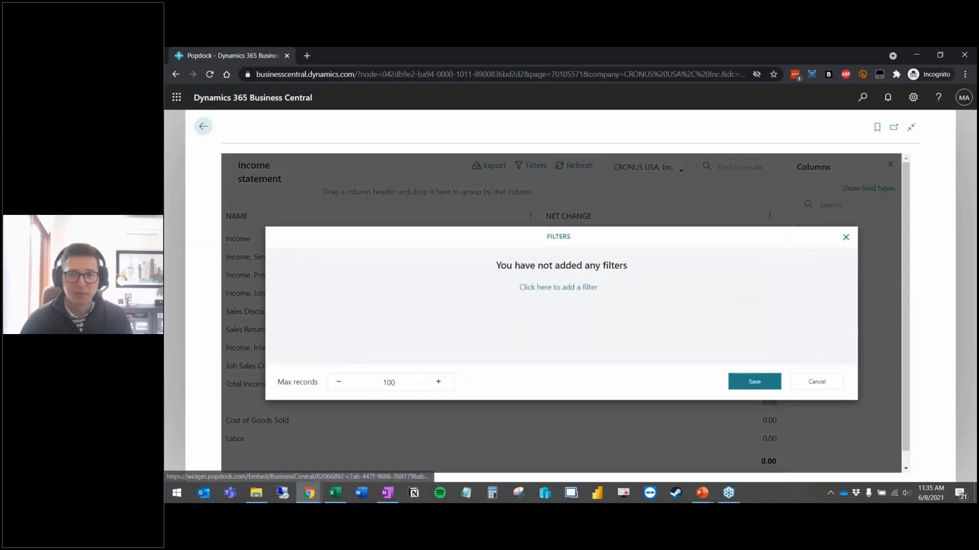
Step: Add a Between date filter starting on 1/1/2020
{"action": "left_click", "coordinate": [538, 288]}
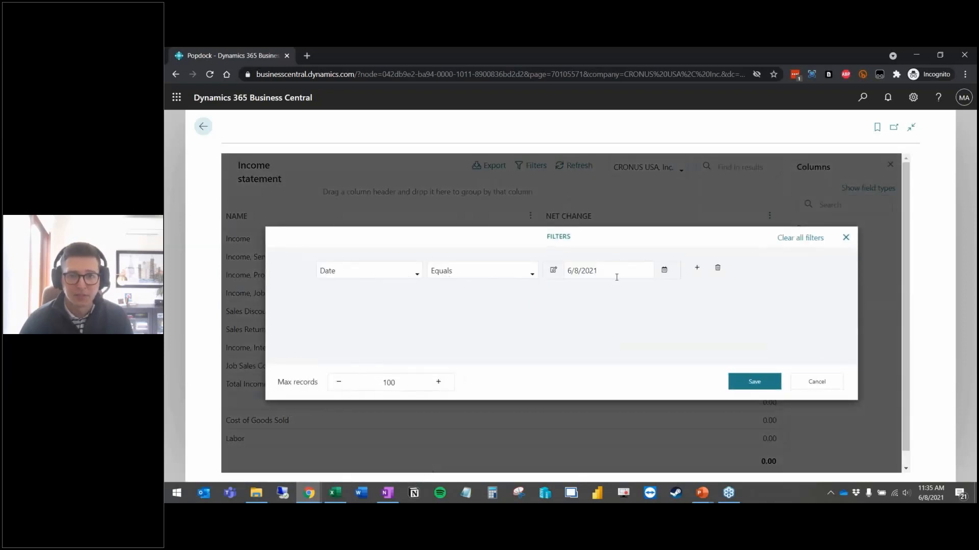
{"action": "left_click", "coordinate": [498, 275]}
{"action": "left_click", "coordinate": [463, 374]}
{"action": "left_click", "coordinate": [617, 270]}
{"action": "left_click", "coordinate": [665, 273]}
{"action": "left_click", "coordinate": [574, 291]}
{"action": "left_click", "coordinate": [574, 291]}
{"action": "left_click", "coordinate": [575, 290]}
{"action": "left_click", "coordinate": [575, 291]}
{"action": "left_click", "coordinate": [574, 291]}
{"action": "left_click", "coordinate": [574, 291]}
{"action": "left_click", "coordinate": [574, 291]}
{"action": "left_click", "coordinate": [574, 291]}
{"action": "left_click", "coordinate": [574, 291]}
{"action": "left_click", "coordinate": [574, 291]}
{"action": "left_click", "coordinate": [575, 291]}
{"action": "left_click", "coordinate": [574, 291]}
{"action": "left_click", "coordinate": [575, 291]}
{"action": "left_click", "coordinate": [574, 291]}
{"action": "left_click", "coordinate": [574, 291]}
{"action": "left_click", "coordinate": [574, 291]}
{"action": "left_click", "coordinate": [629, 305]}
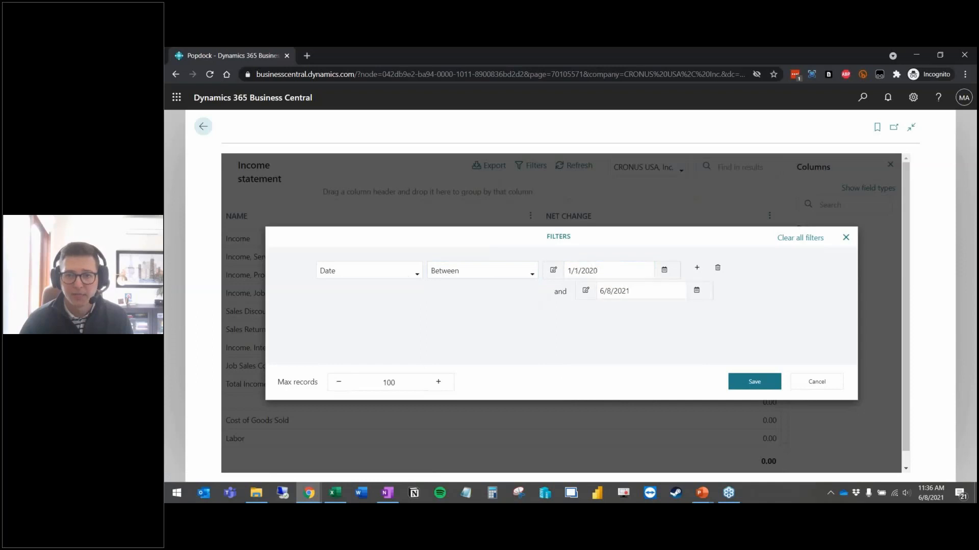
Step: Set the filter's end date to 5/1/2020 and save it
{"action": "left_click", "coordinate": [697, 290]}
{"action": "left_click", "coordinate": [606, 310]}
{"action": "left_click", "coordinate": [605, 310]}
{"action": "left_click", "coordinate": [606, 310]}
{"action": "left_click", "coordinate": [606, 310]}
{"action": "left_click", "coordinate": [605, 310]}
{"action": "left_click", "coordinate": [605, 310]}
{"action": "left_click", "coordinate": [605, 310]}
{"action": "left_click", "coordinate": [606, 310]}
{"action": "left_click", "coordinate": [605, 310]}
{"action": "left_click", "coordinate": [605, 310]}
{"action": "left_click", "coordinate": [605, 309]}
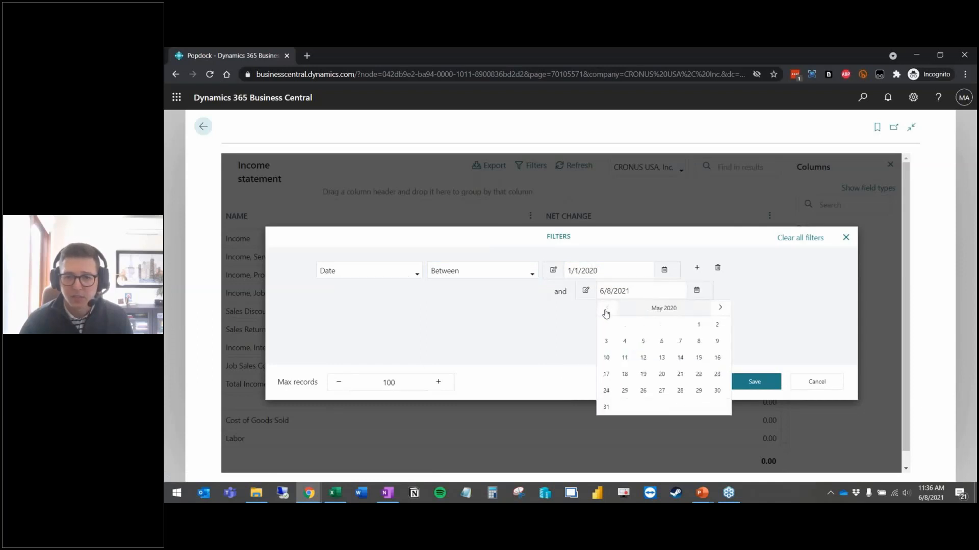
{"action": "left_click", "coordinate": [698, 325]}
{"action": "left_click", "coordinate": [754, 382]}
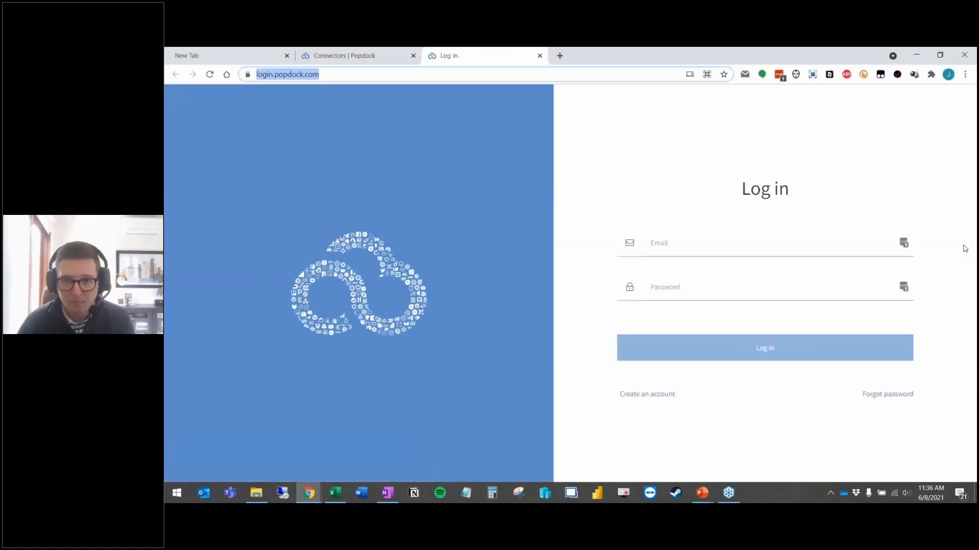
Step: Sign in to Popdock using the browser's saved credentials
{"action": "left_click", "coordinate": [903, 243]}
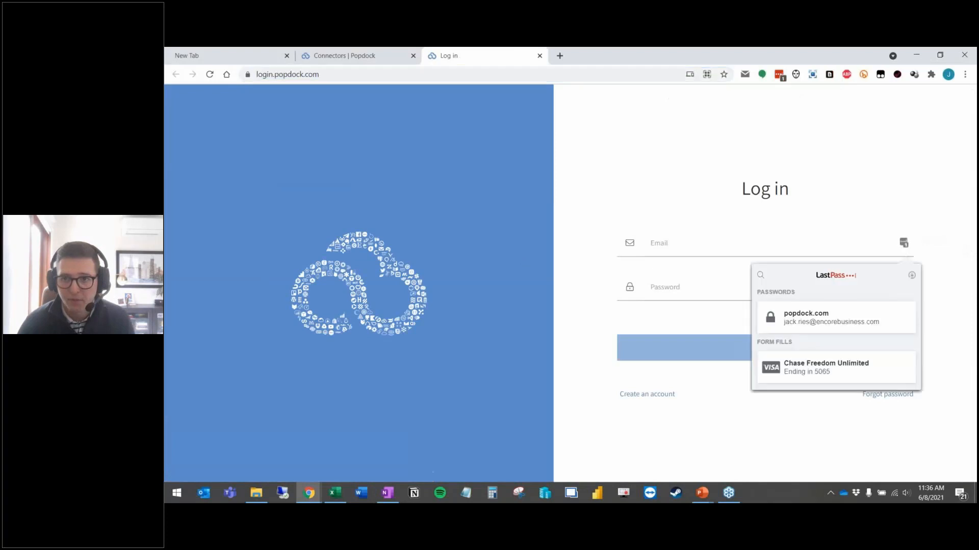
{"action": "left_click", "coordinate": [808, 315]}
{"action": "left_click", "coordinate": [761, 354]}
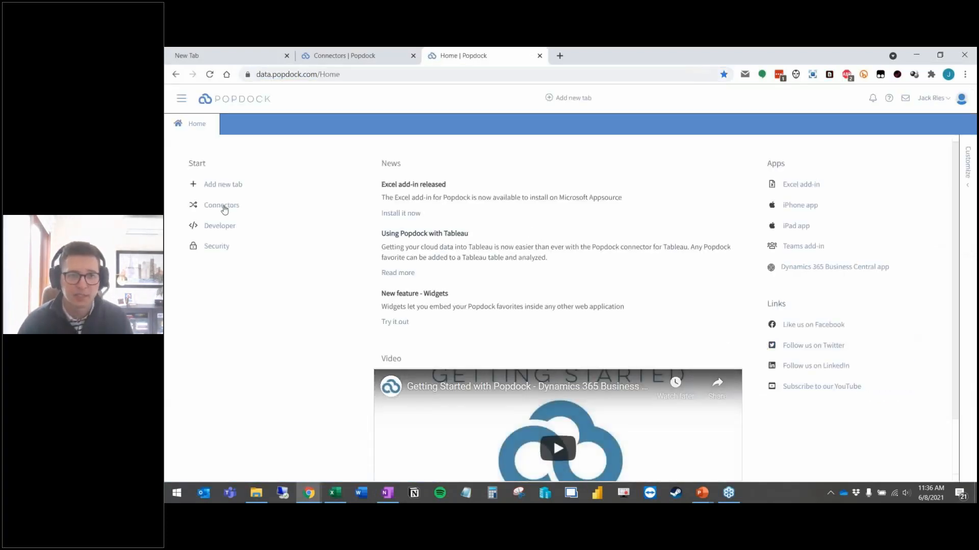
Step: Open the Business Central connector's lists and edit the Jack Test custom list
{"action": "left_click", "coordinate": [223, 207]}
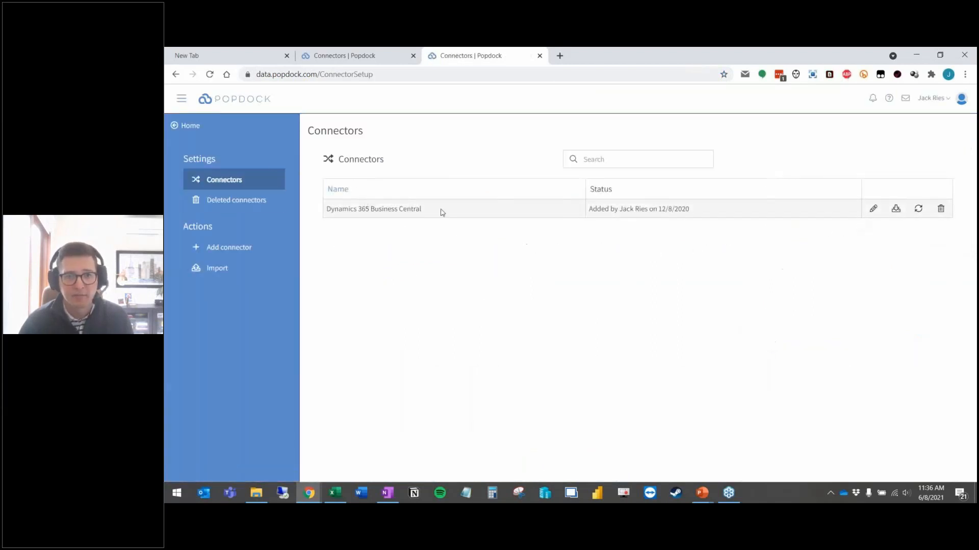
{"action": "left_click", "coordinate": [873, 209]}
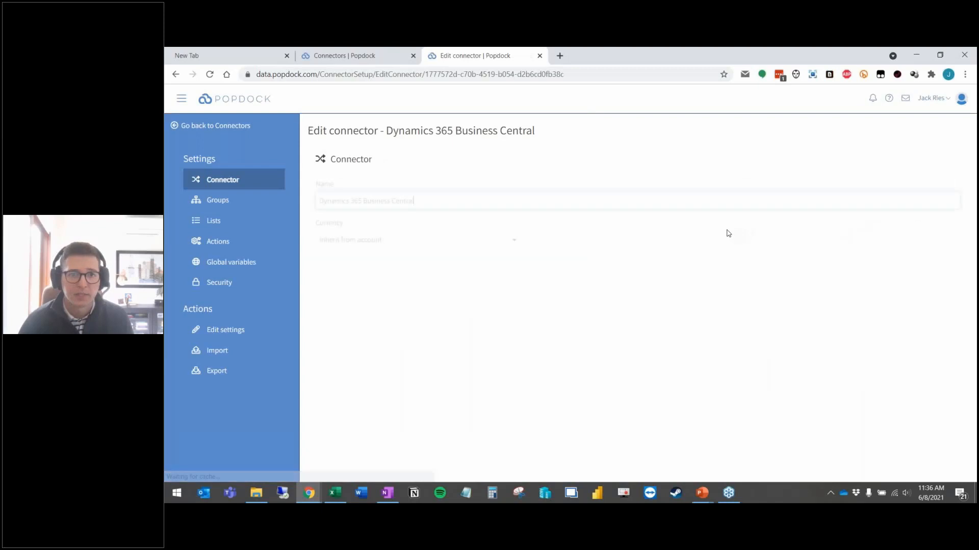
{"action": "left_click", "coordinate": [236, 221]}
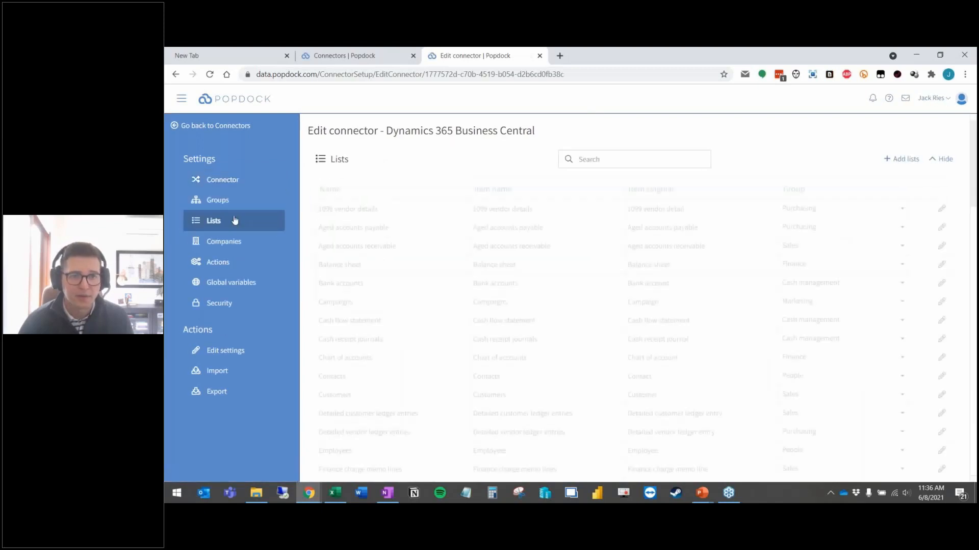
{"action": "scroll", "coordinate": [414, 214], "scroll_direction": "down", "scroll_amount": 1}
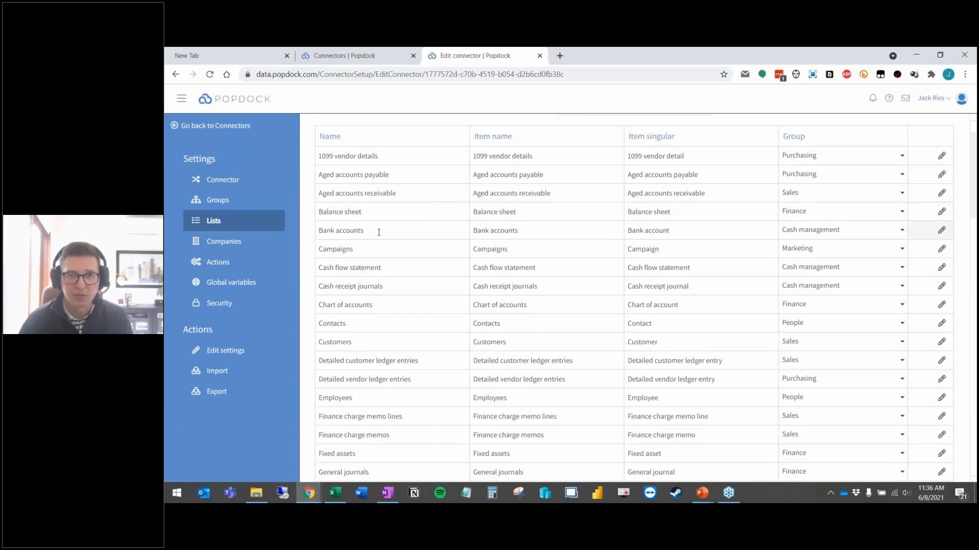
{"action": "scroll", "coordinate": [358, 233], "scroll_direction": "down", "scroll_amount": 3}
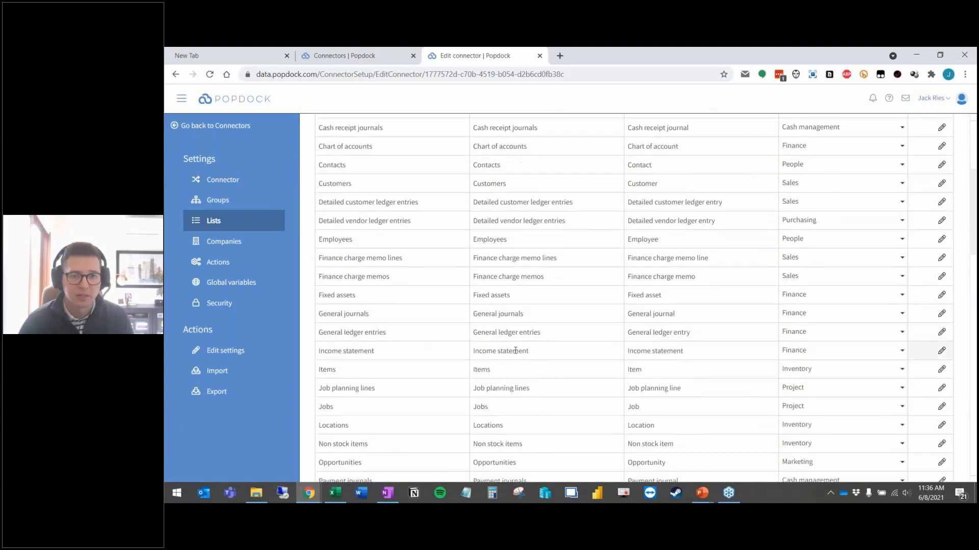
{"action": "scroll", "coordinate": [519, 348], "scroll_direction": "down", "scroll_amount": 15}
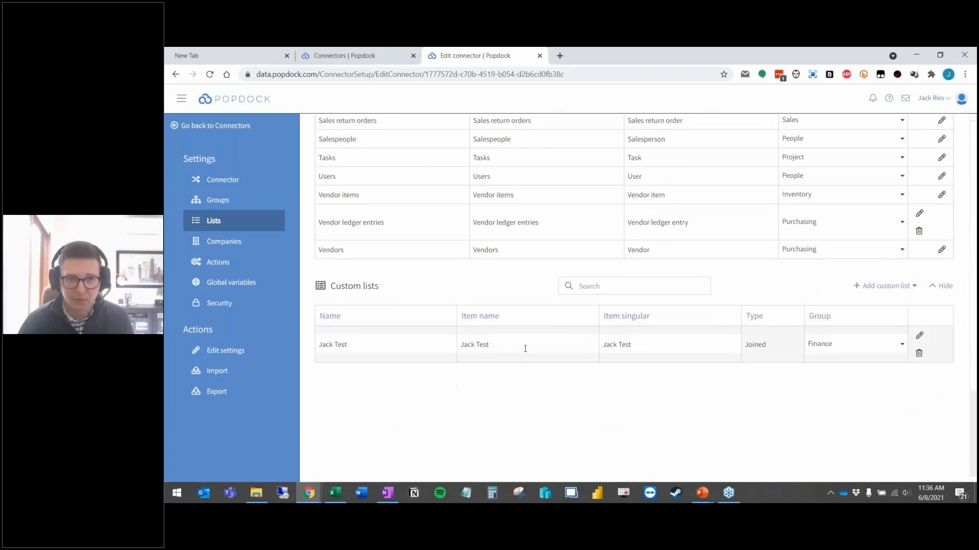
{"action": "left_click", "coordinate": [919, 335]}
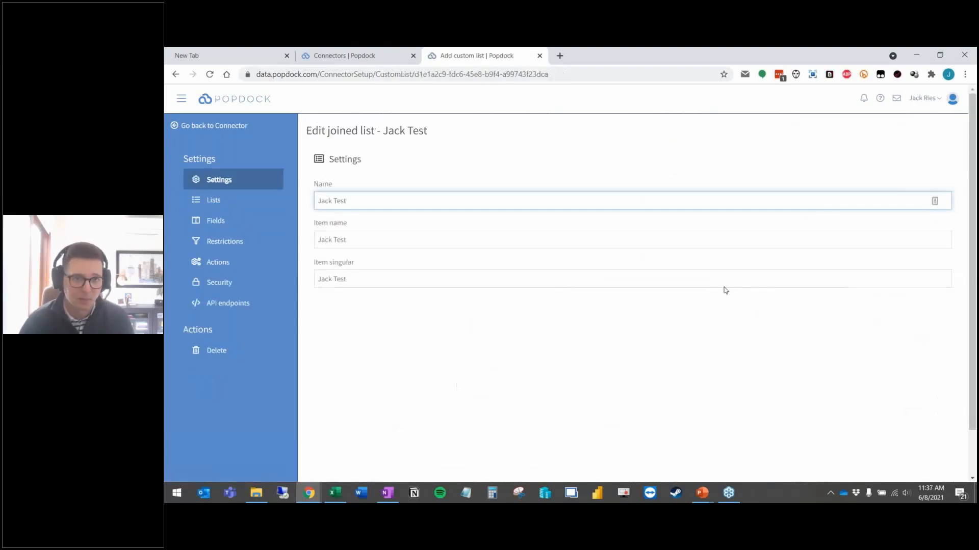
Step: Review Jack Test's joined lists and returned fields, then add a blank Sheet3 in Excel
{"action": "left_click", "coordinate": [228, 205]}
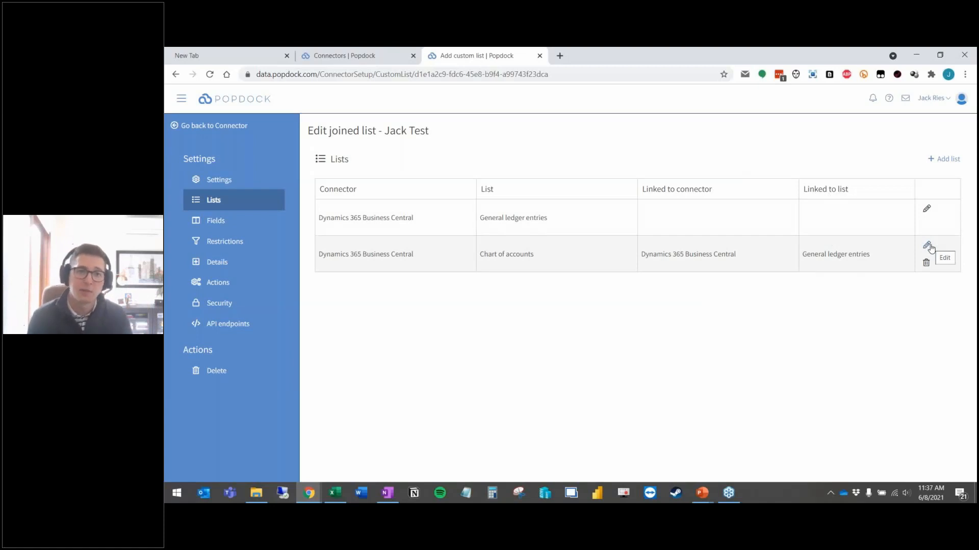
{"action": "left_click", "coordinate": [225, 220]}
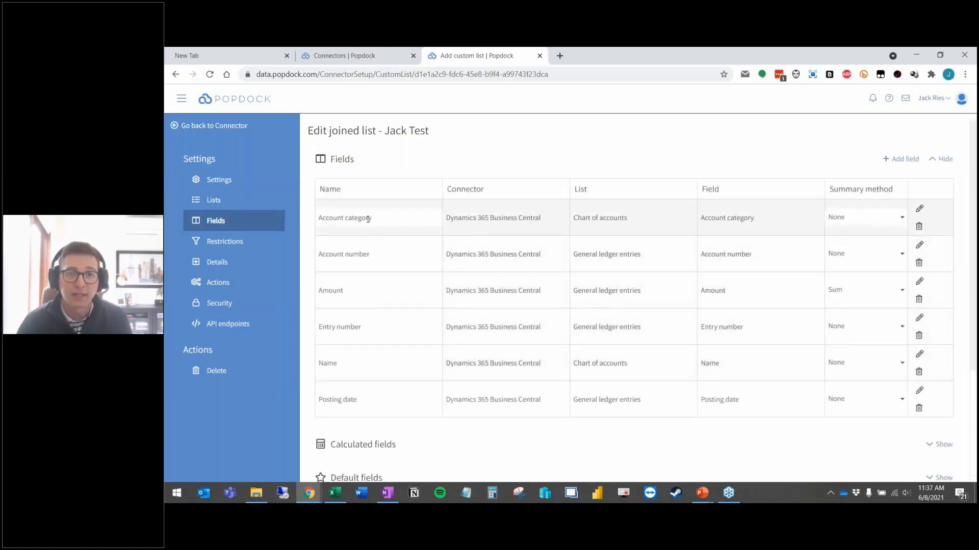
{"action": "scroll", "coordinate": [385, 303], "scroll_direction": "down", "scroll_amount": 1}
{"action": "scroll", "coordinate": [385, 303], "scroll_direction": "up", "scroll_amount": 1}
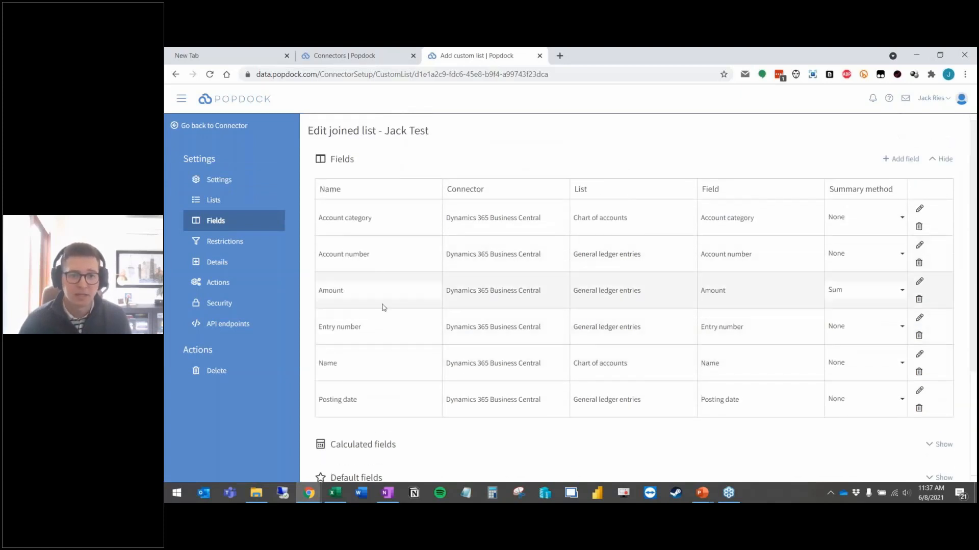
{"action": "scroll", "coordinate": [384, 307], "scroll_direction": "down", "scroll_amount": 3}
{"action": "scroll", "coordinate": [382, 306], "scroll_direction": "up", "scroll_amount": 3}
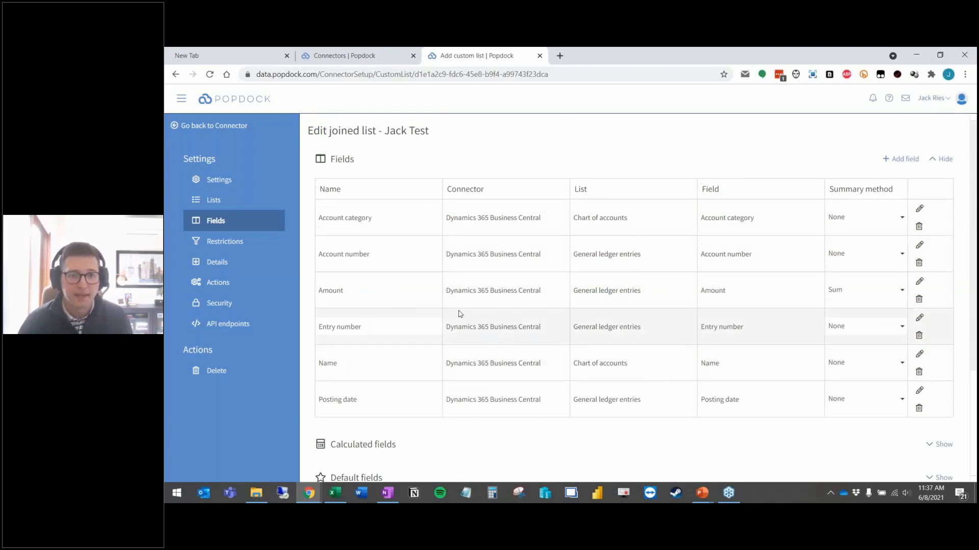
{"action": "left_click", "coordinate": [335, 493]}
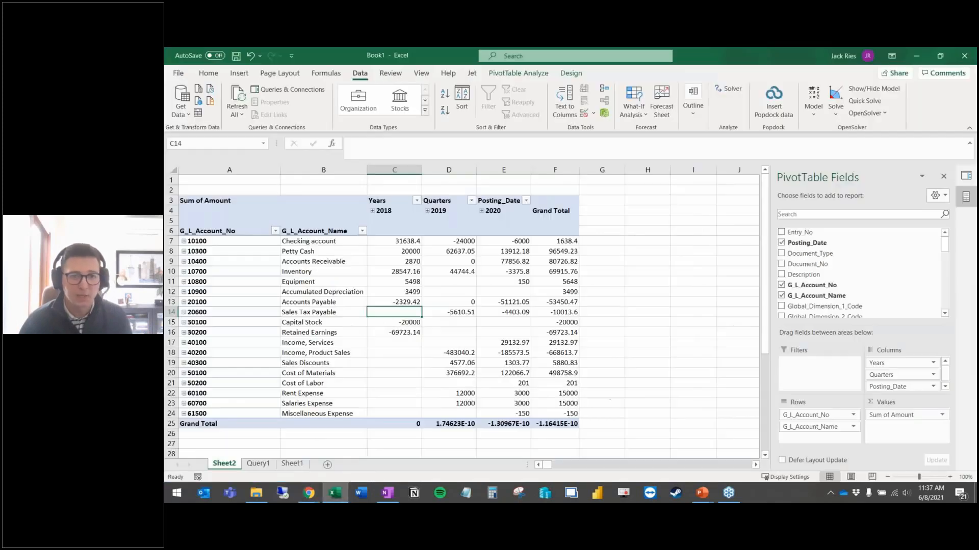
{"action": "left_click", "coordinate": [327, 465]}
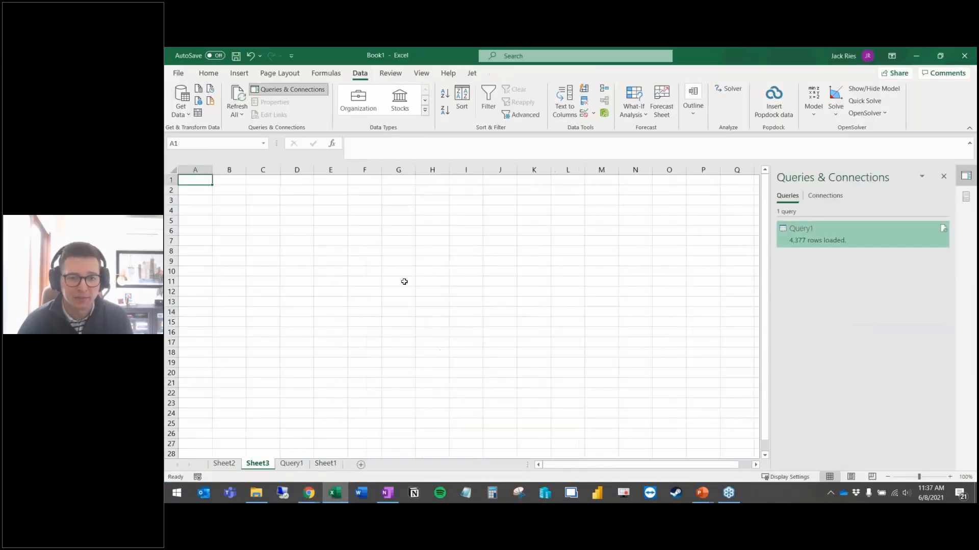
Step: Open the Popdock add-in's login form on Sheet3 and enter the account e-mail
{"action": "left_click", "coordinate": [774, 107]}
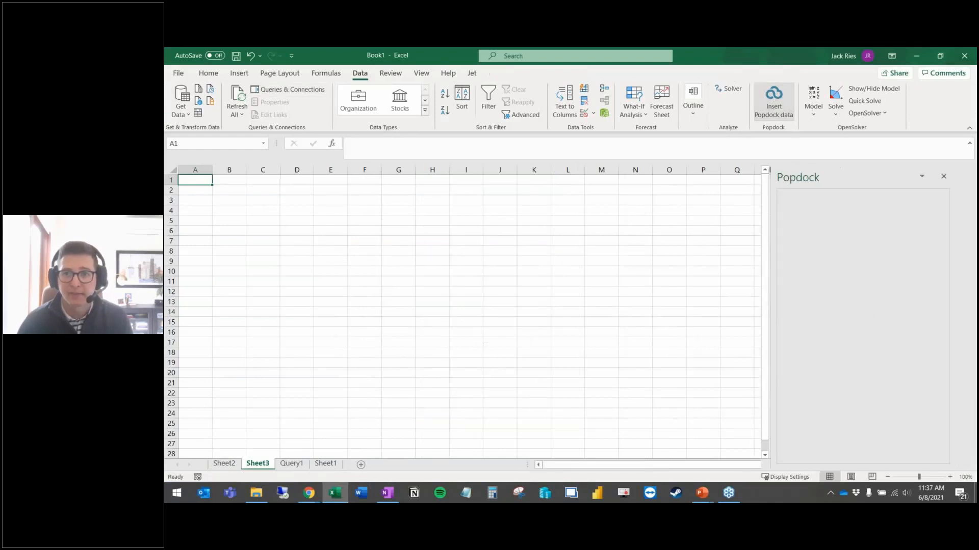
{"action": "left_click", "coordinate": [859, 304]}
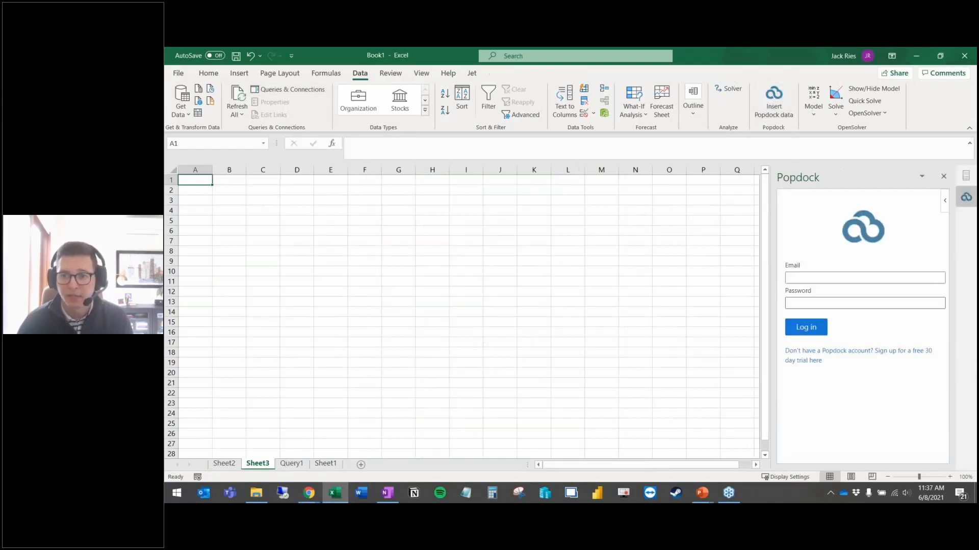
{"action": "left_click", "coordinate": [843, 280]}
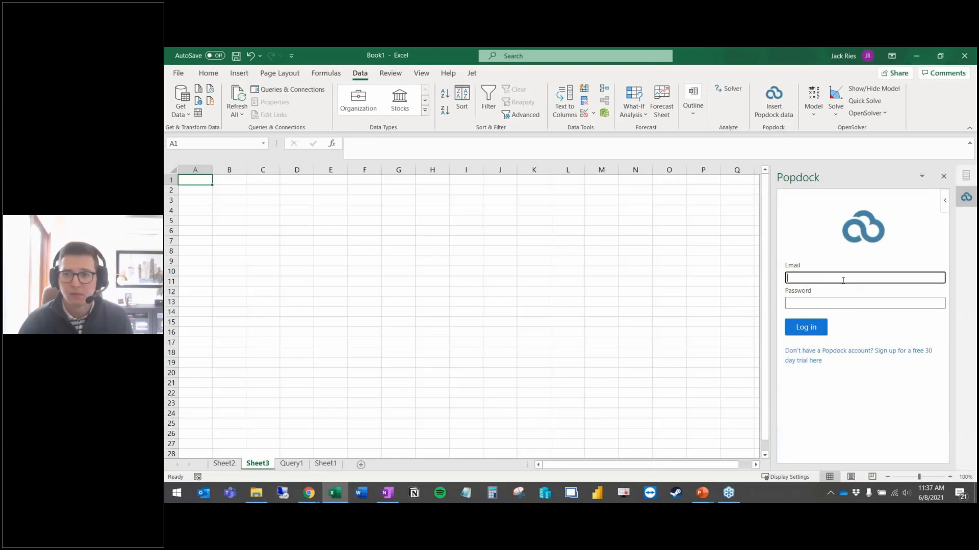
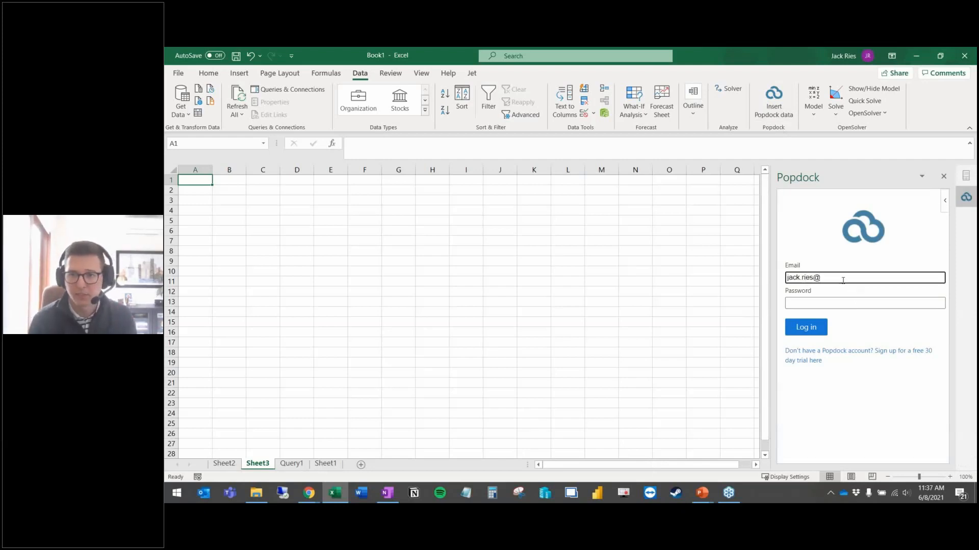
{"action": "key", "text": "Tab"}
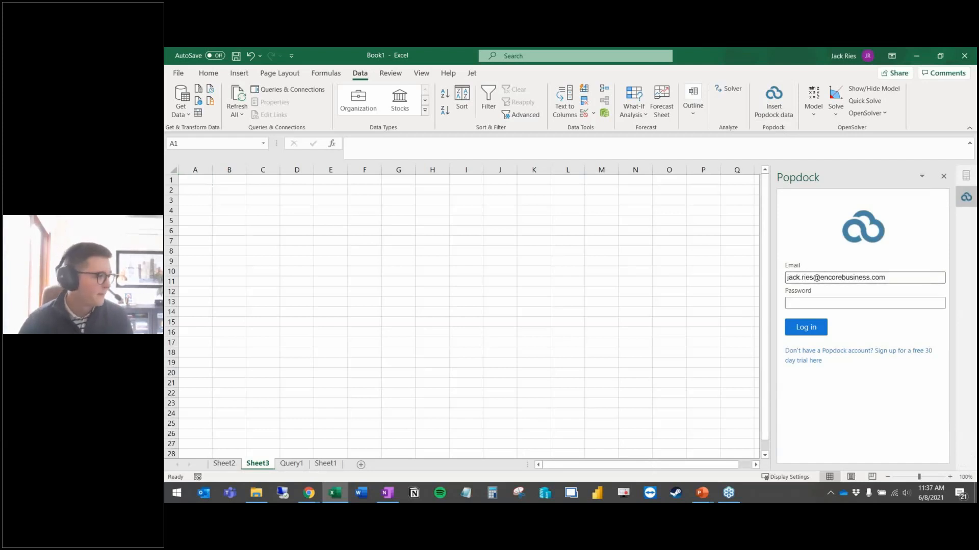
{"action": "key", "text": "alt+Tab"}
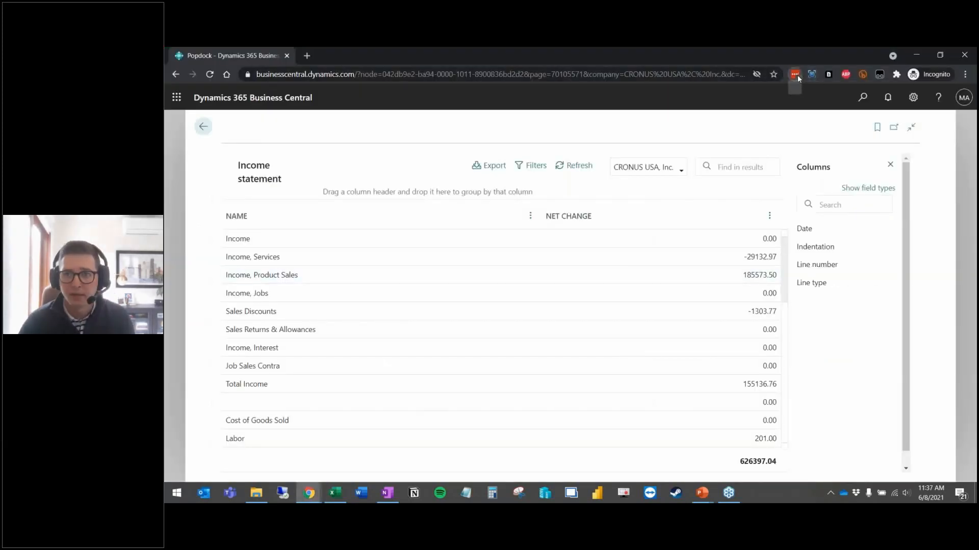
Step: Copy the saved popdock.com password from LastPass and return to Excel
{"action": "left_click", "coordinate": [795, 75]}
{"action": "type", "text": "admin"}
{"action": "key", "text": "Escape"}
{"action": "type", "text": "popdo"}
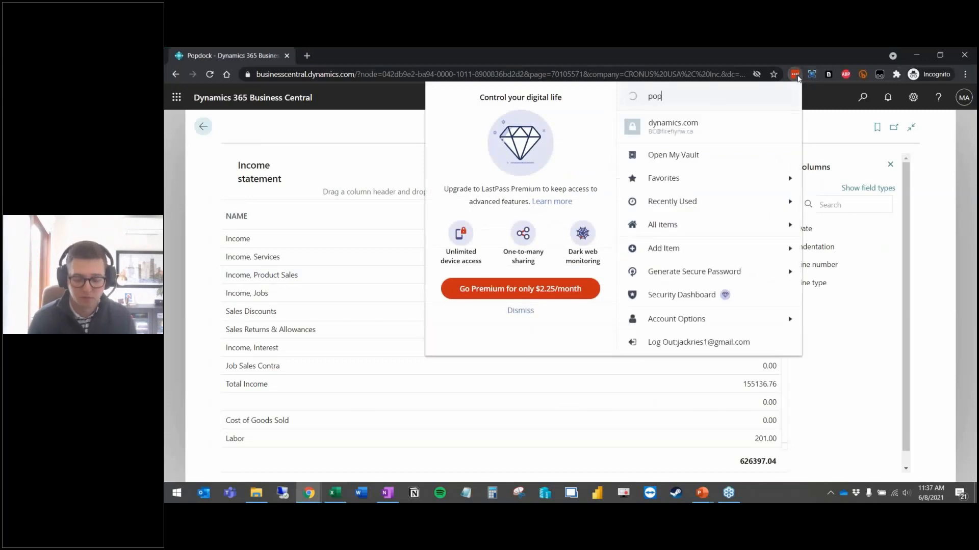
{"action": "left_click", "coordinate": [759, 130]}
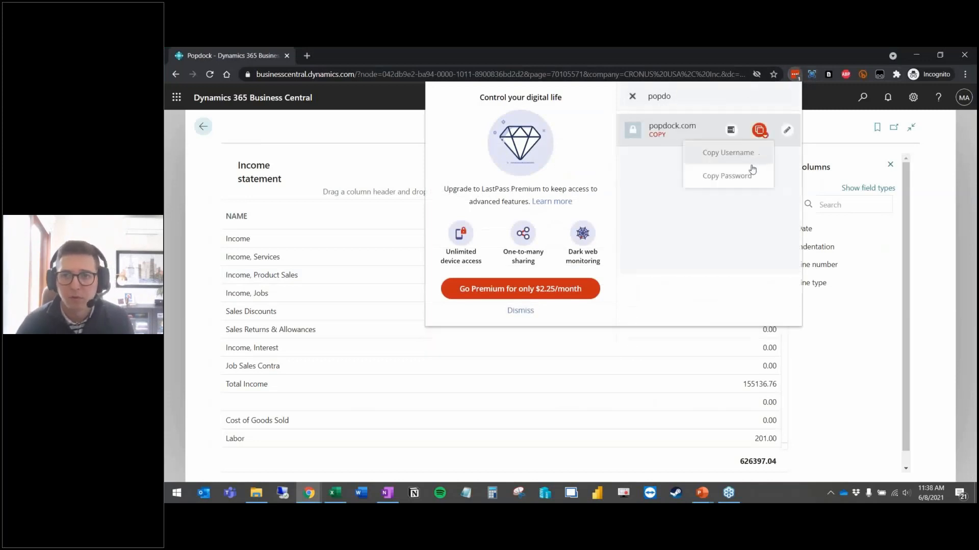
{"action": "left_click", "coordinate": [750, 171]}
{"action": "key", "text": "alt+Tab"}
Step: Paste the password, log in, and choose CRONUS USA, Inc. as the company
{"action": "key", "text": "ctrl+v"}
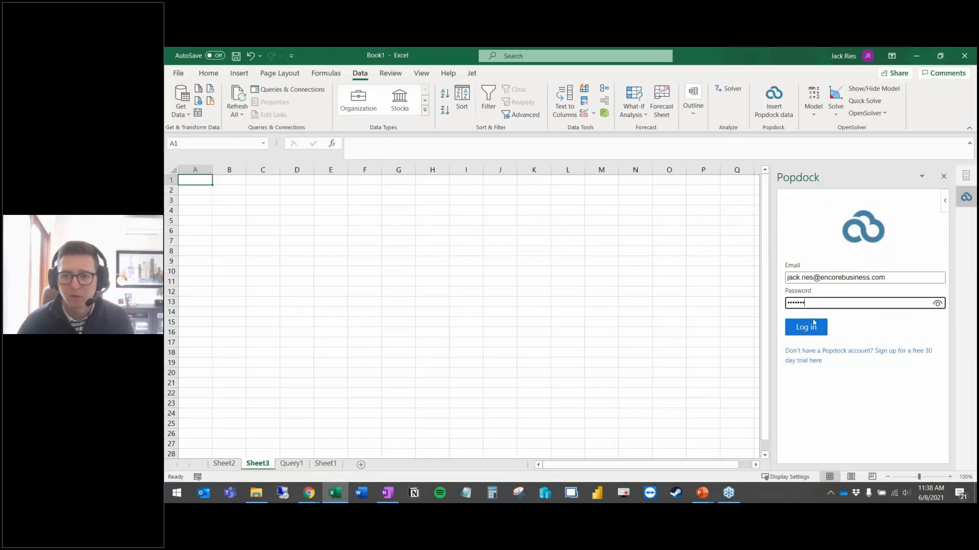
{"action": "left_click", "coordinate": [813, 328]}
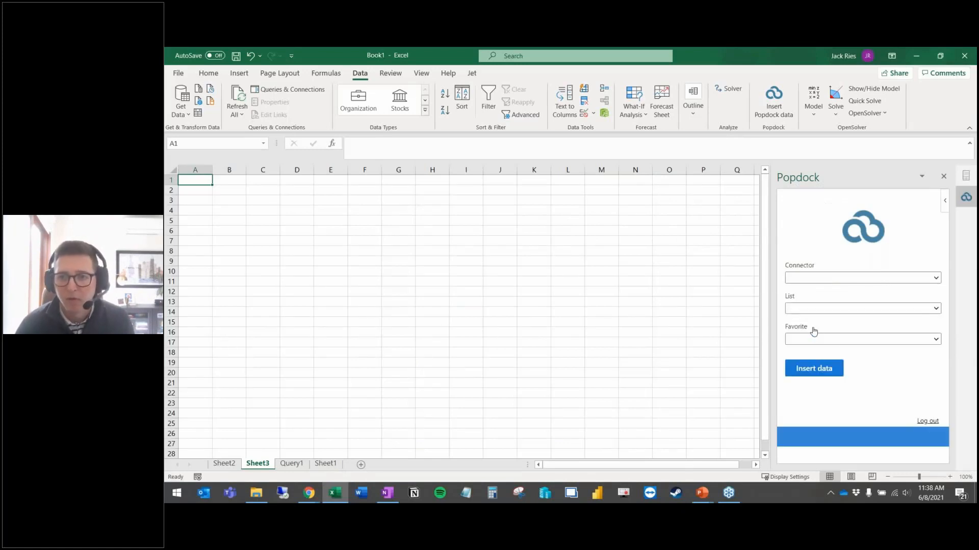
{"action": "left_click", "coordinate": [824, 309]}
{"action": "left_click", "coordinate": [824, 312]}
{"action": "left_click", "coordinate": [824, 310]}
{"action": "left_click", "coordinate": [826, 330]}
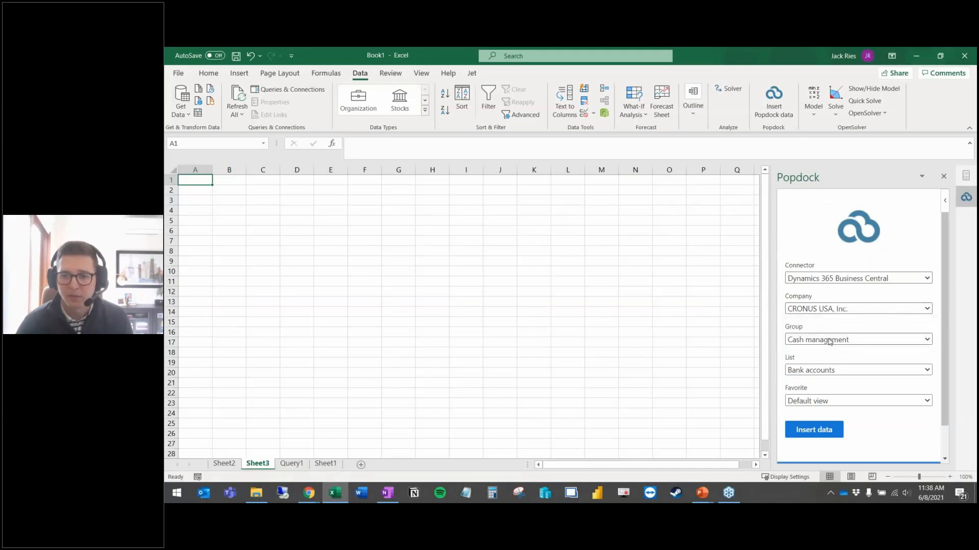
Step: Set the Popdock Group to Finance and the List to Jack Test
{"action": "left_click", "coordinate": [829, 340]}
{"action": "left_click", "coordinate": [810, 362]}
{"action": "scroll", "coordinate": [831, 304], "scroll_direction": "down", "scroll_amount": 1}
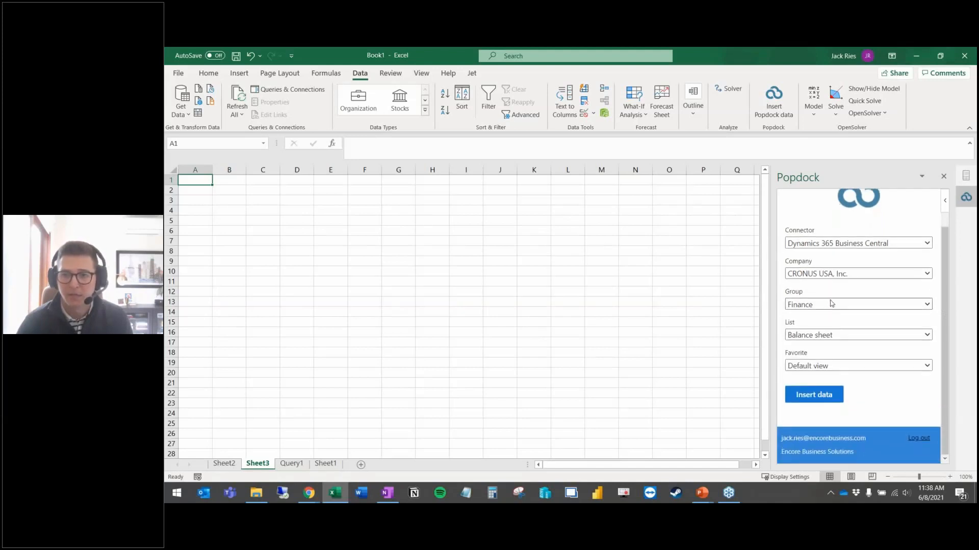
{"action": "left_click", "coordinate": [810, 336]}
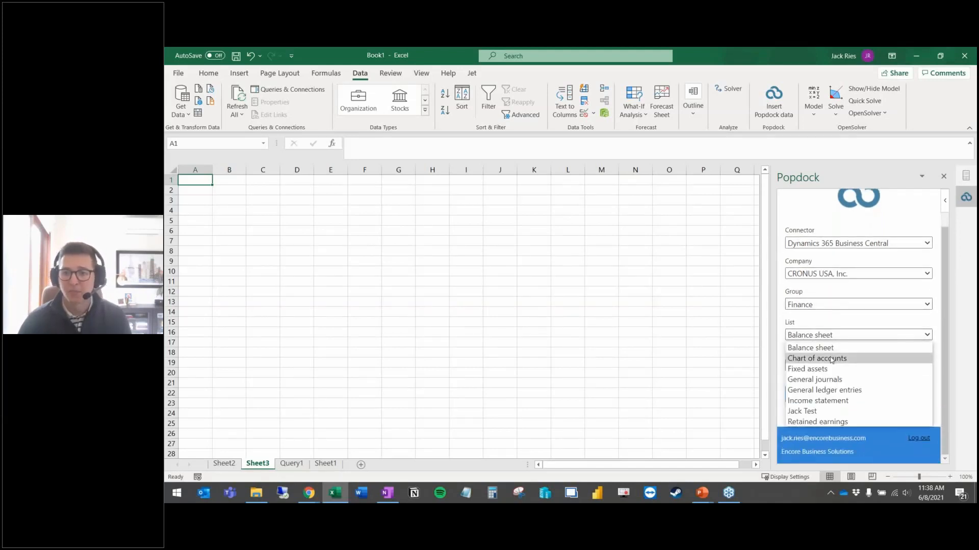
{"action": "left_click", "coordinate": [819, 414]}
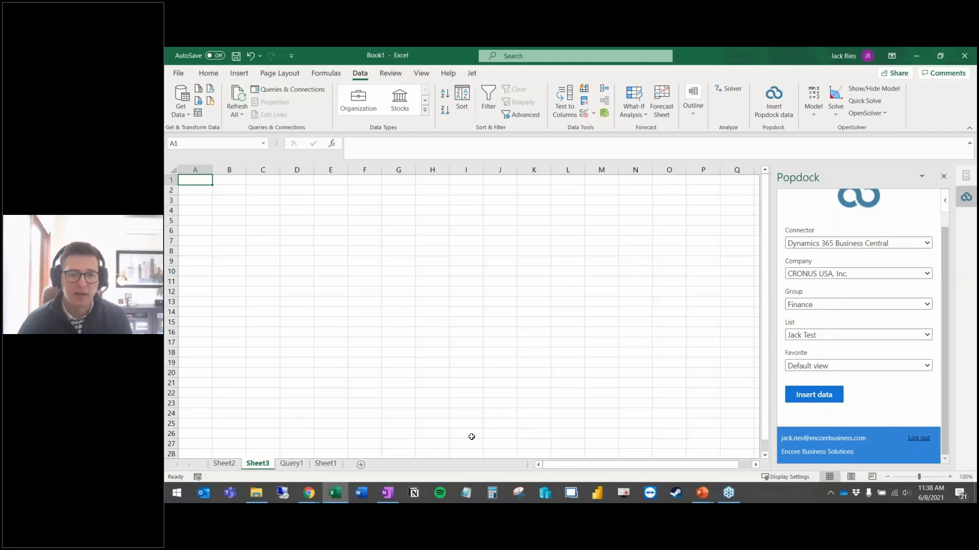
{"action": "key", "text": "alt+Tab"}
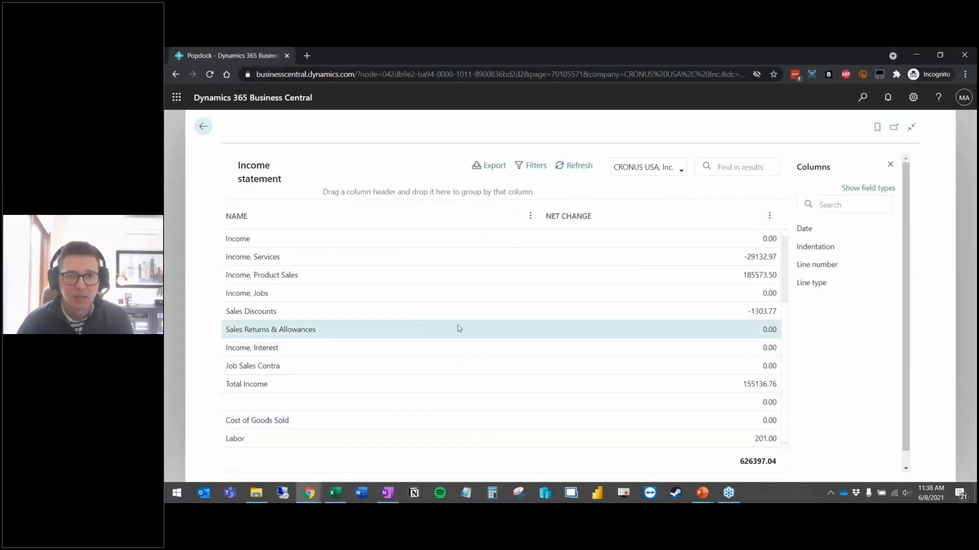
Step: Recheck the Jack Test fields in the Popdock browser window, then return to Excel
{"action": "mouse_move", "coordinate": [309, 493]}
{"action": "left_click", "coordinate": [266, 459]}
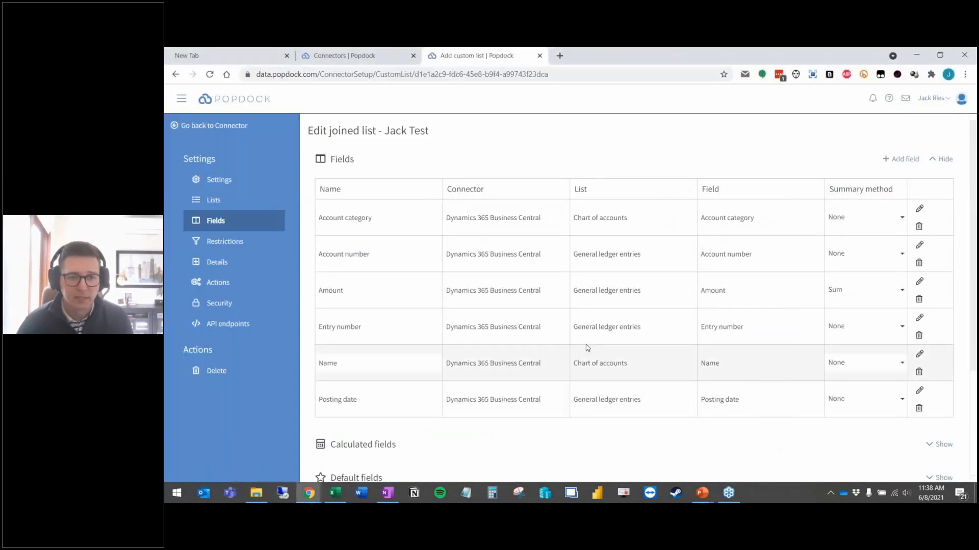
{"action": "scroll", "coordinate": [441, 250], "scroll_direction": "down", "scroll_amount": 1}
{"action": "scroll", "coordinate": [442, 250], "scroll_direction": "up", "scroll_amount": 1}
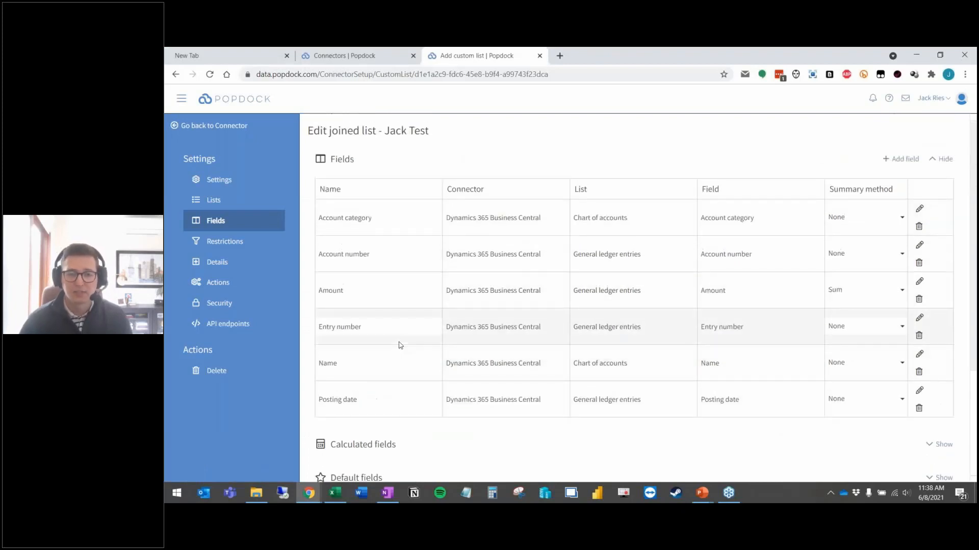
{"action": "left_click", "coordinate": [917, 56]}
{"action": "left_click", "coordinate": [336, 495]}
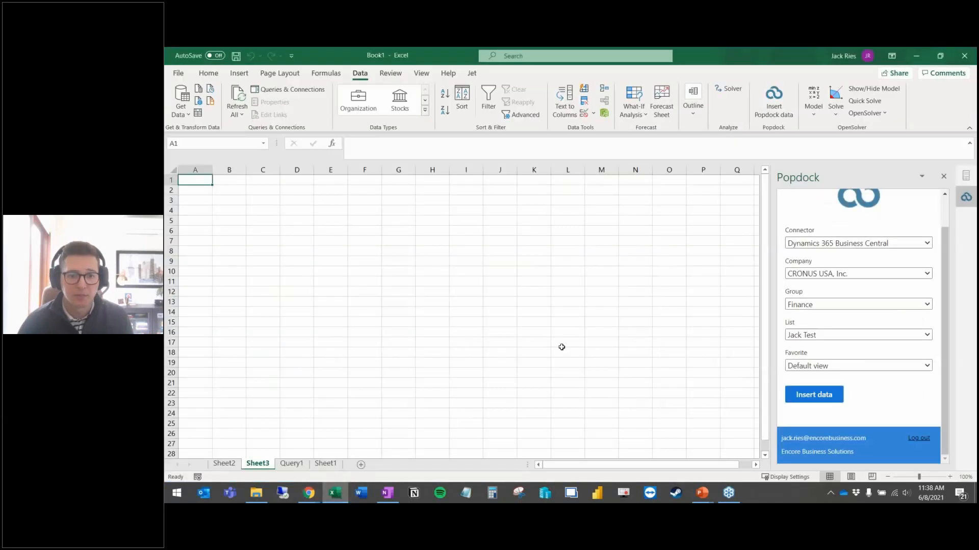
Step: Insert the Jack Test list as the JackTest table on Sheet3, then start a PivotTable from it
{"action": "left_click", "coordinate": [816, 395]}
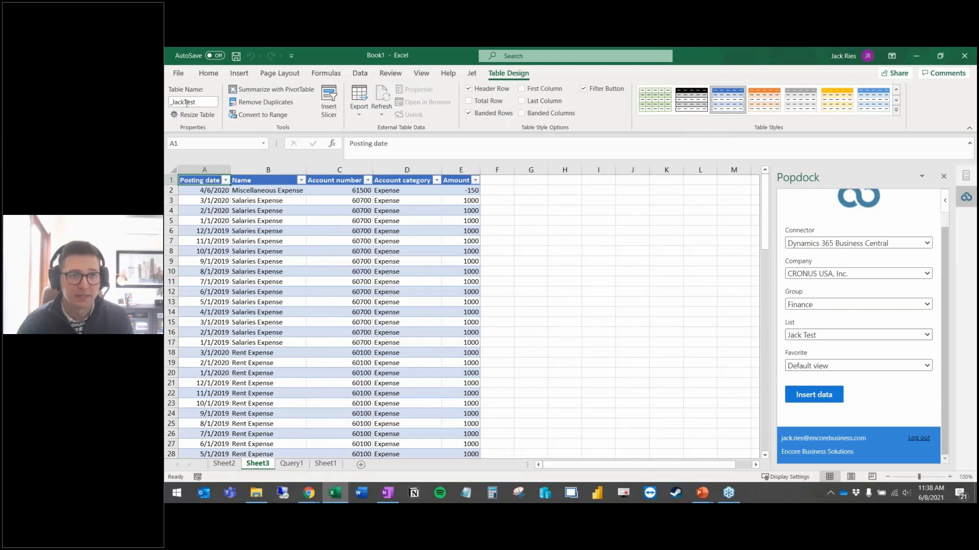
{"action": "left_click", "coordinate": [291, 290]}
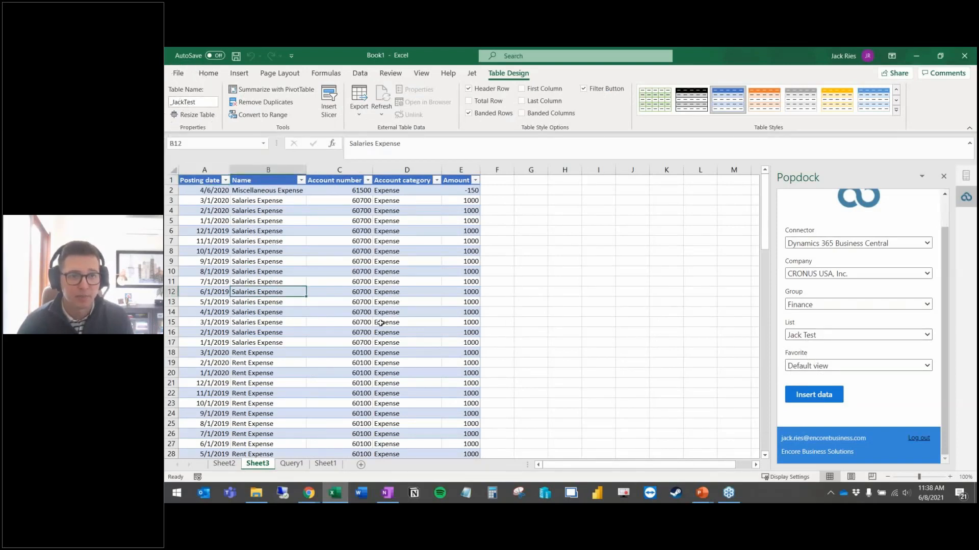
{"action": "left_click", "coordinate": [242, 73]}
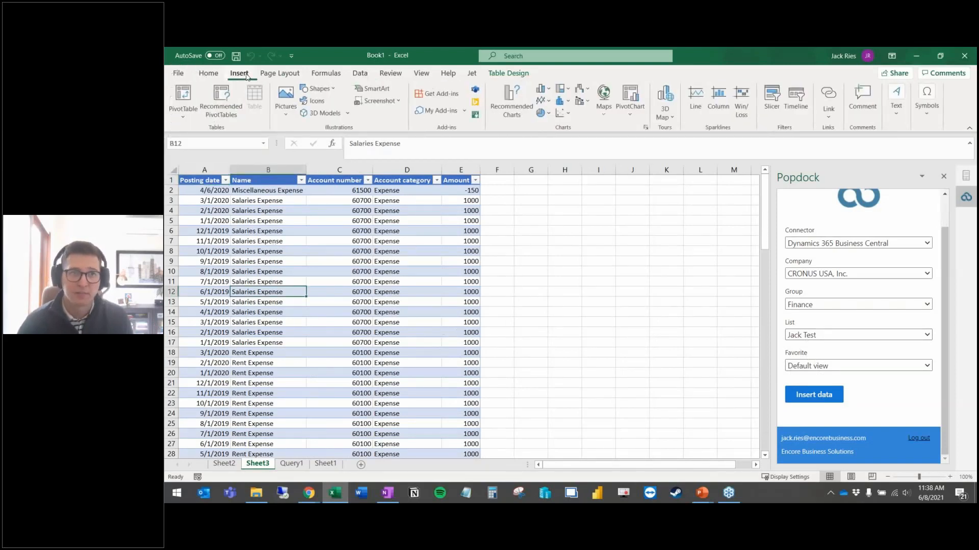
{"action": "left_click", "coordinate": [185, 97]}
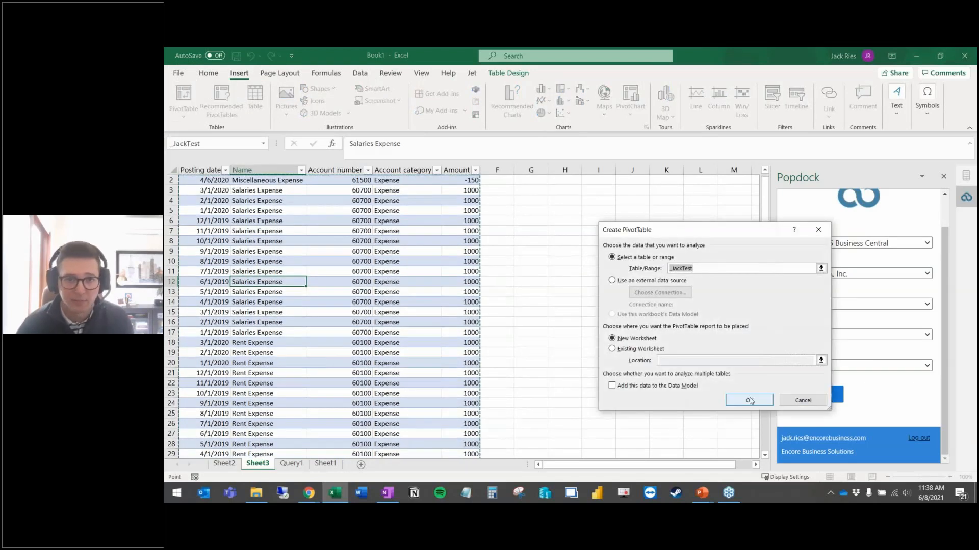
Step: Build a new-sheet PivotTable summing Amount by Account category and posting year, then view Sheet2
{"action": "left_click", "coordinate": [750, 401]}
{"action": "left_click", "coordinate": [810, 265]}
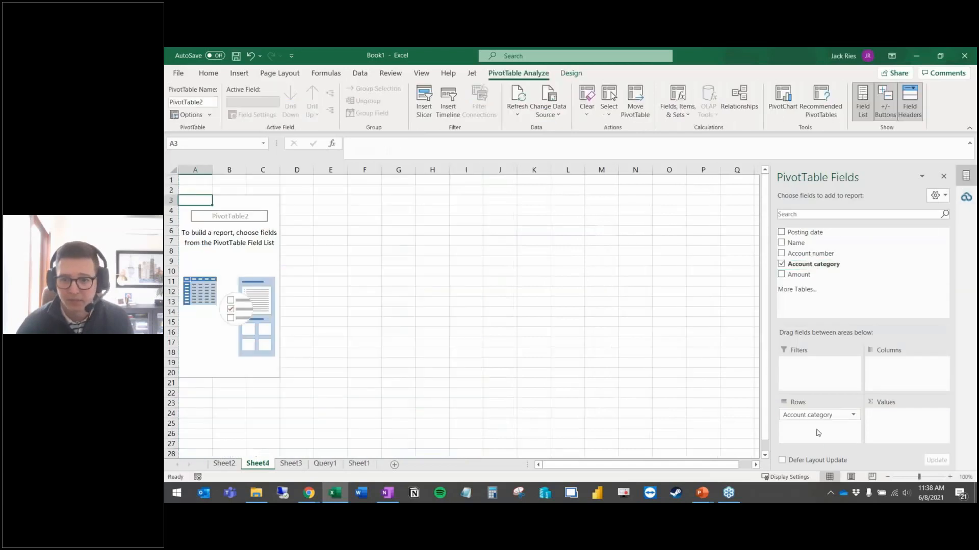
{"action": "left_click_drag", "start_coordinate": [798, 275], "coordinate": [888, 417]}
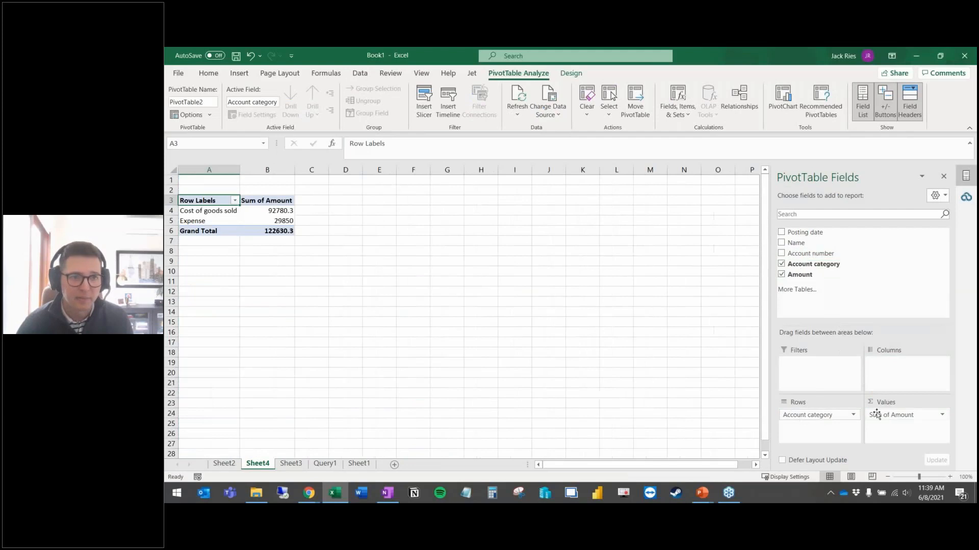
{"action": "left_click", "coordinate": [799, 235]}
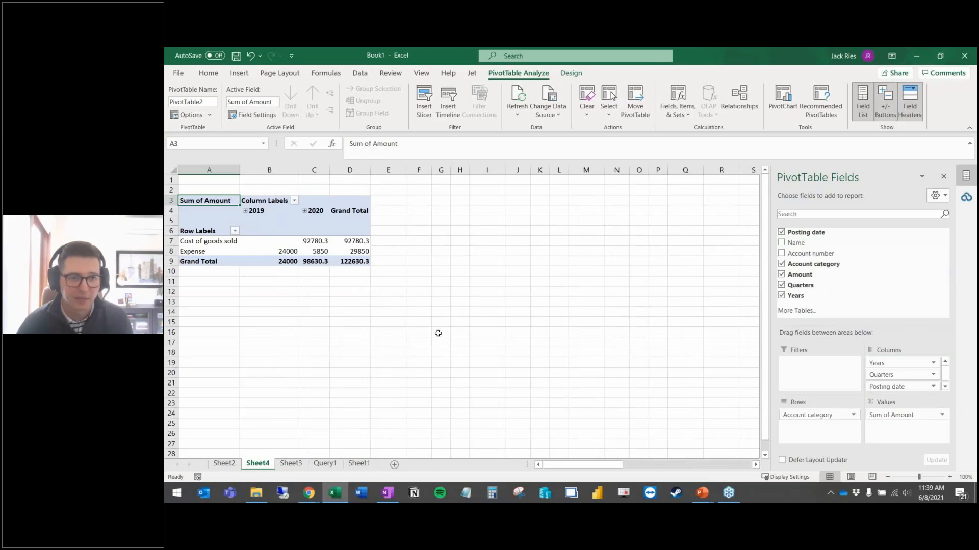
{"action": "left_click", "coordinate": [225, 464]}
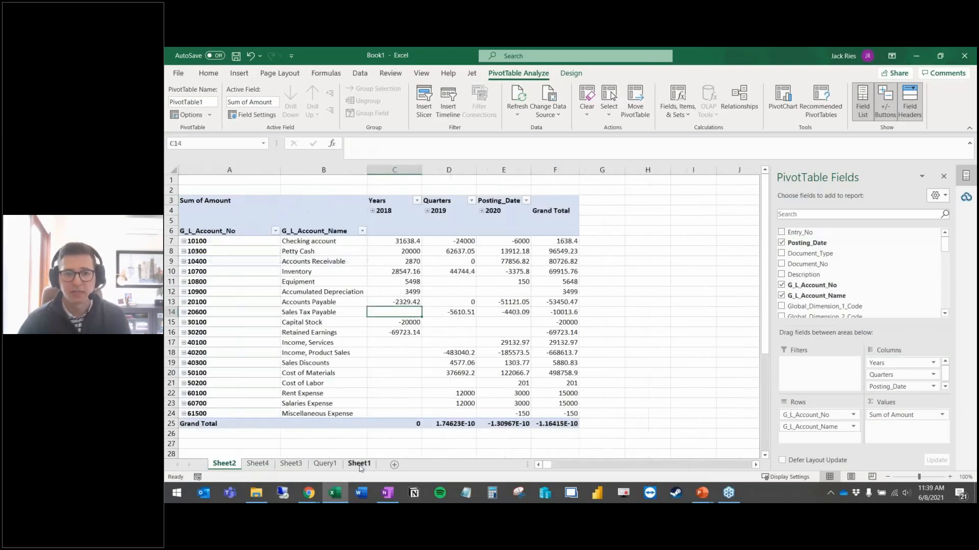
Step: Glance through the Sheet1 and Query1 tabs, then return to the JackTest table on Sheet3
{"action": "left_click", "coordinate": [359, 464]}
{"action": "left_click", "coordinate": [325, 464]}
{"action": "left_click", "coordinate": [291, 464]}
{"action": "scroll", "coordinate": [314, 334], "scroll_direction": "up", "scroll_amount": 1}
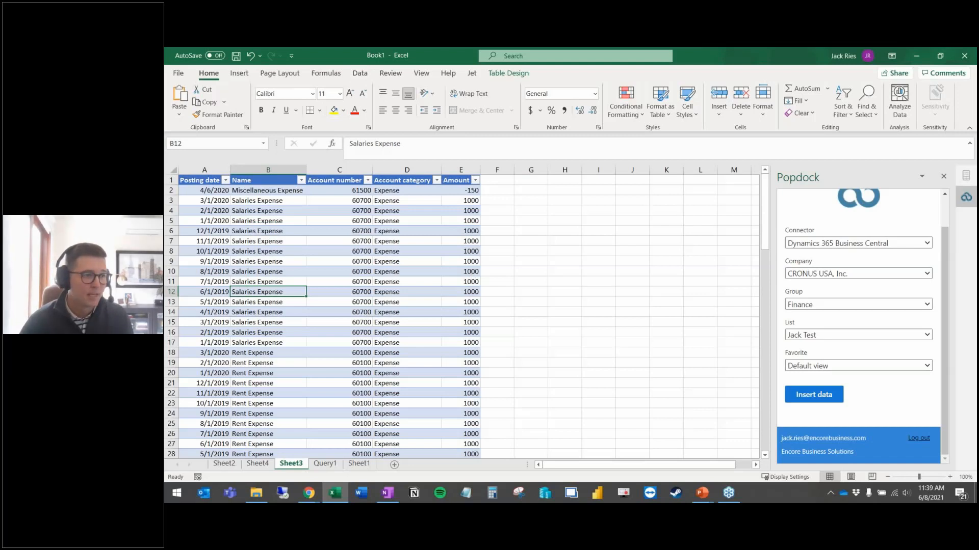
Step: Bring the PowerPoint slide show forward and advance to the Popdock pros and cons slide
{"action": "mouse_move", "coordinate": [702, 493]}
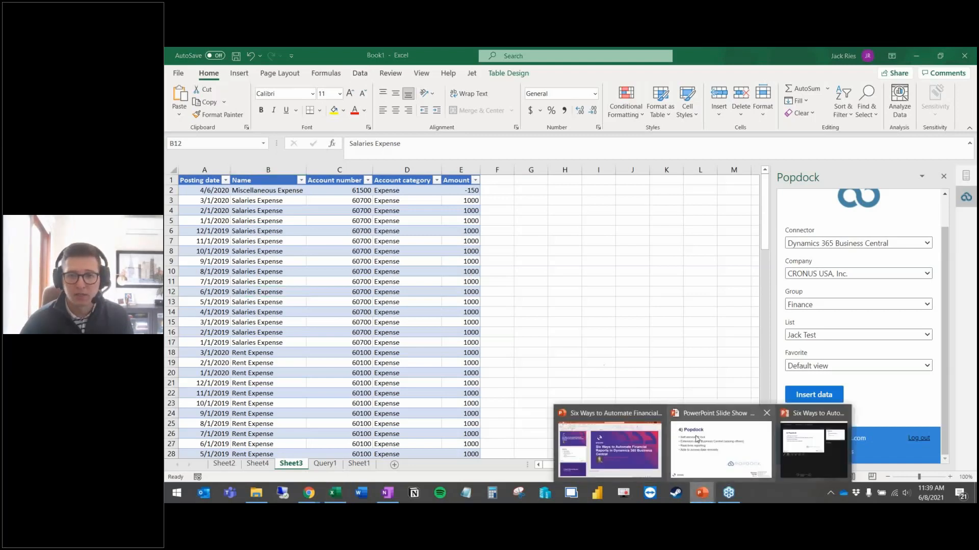
{"action": "left_click", "coordinate": [721, 442]}
{"action": "left_click", "coordinate": [561, 295]}
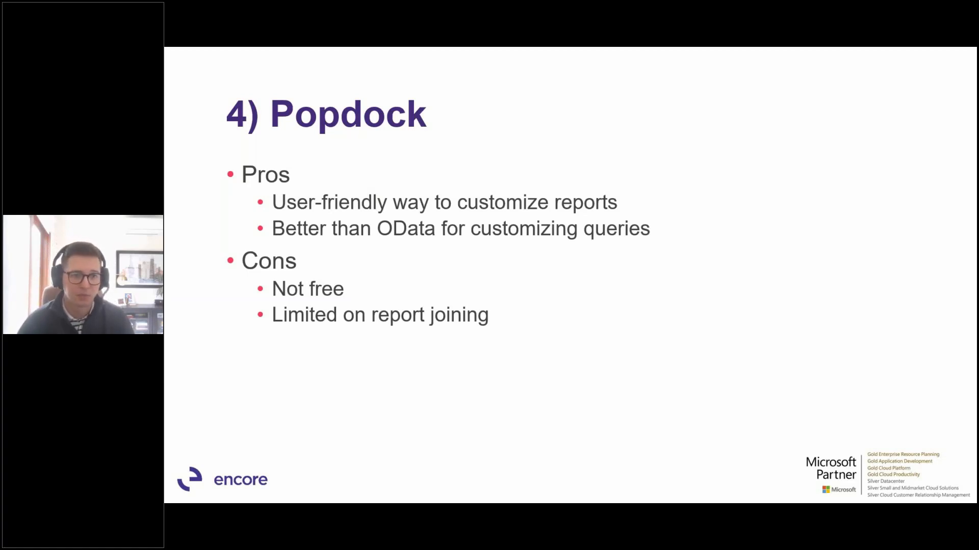
Step: Open popdock.com/pricing and scroll to the Basic $99, Business $199 and Premium $399 plans
{"action": "left_click", "coordinate": [270, 350]}
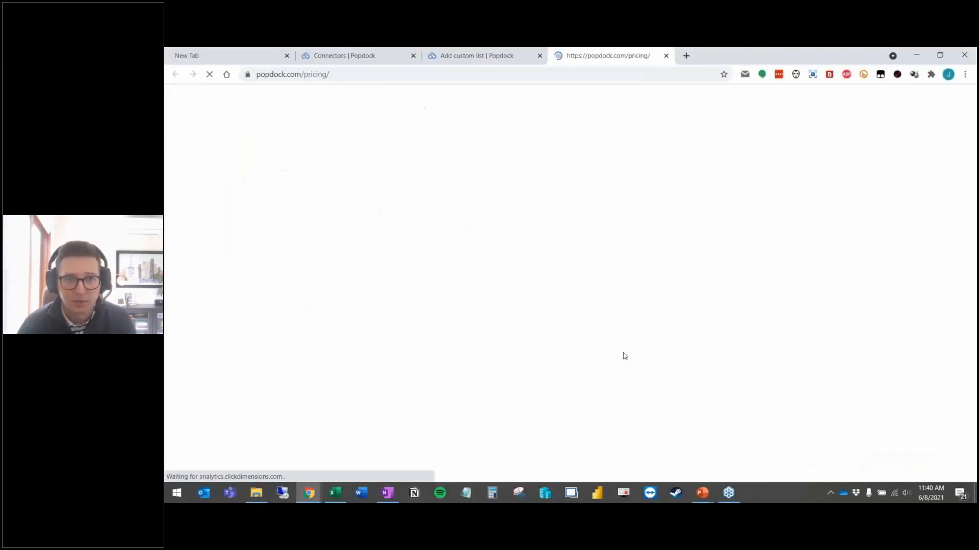
{"action": "scroll", "coordinate": [463, 289], "scroll_direction": "down", "scroll_amount": 1}
{"action": "scroll", "coordinate": [463, 292], "scroll_direction": "down", "scroll_amount": 3}
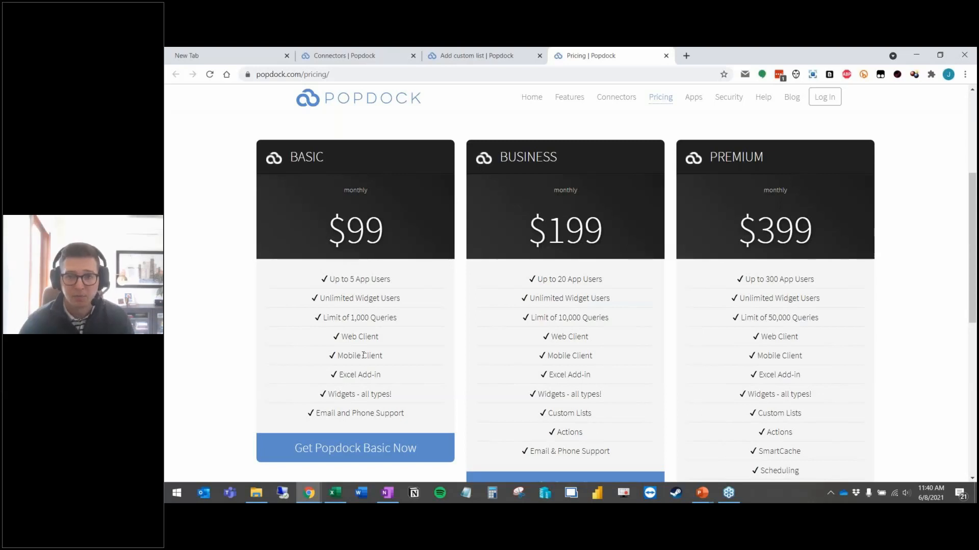
{"action": "scroll", "coordinate": [366, 413], "scroll_direction": "down", "scroll_amount": 1}
{"action": "scroll", "coordinate": [366, 413], "scroll_direction": "up", "scroll_amount": 1}
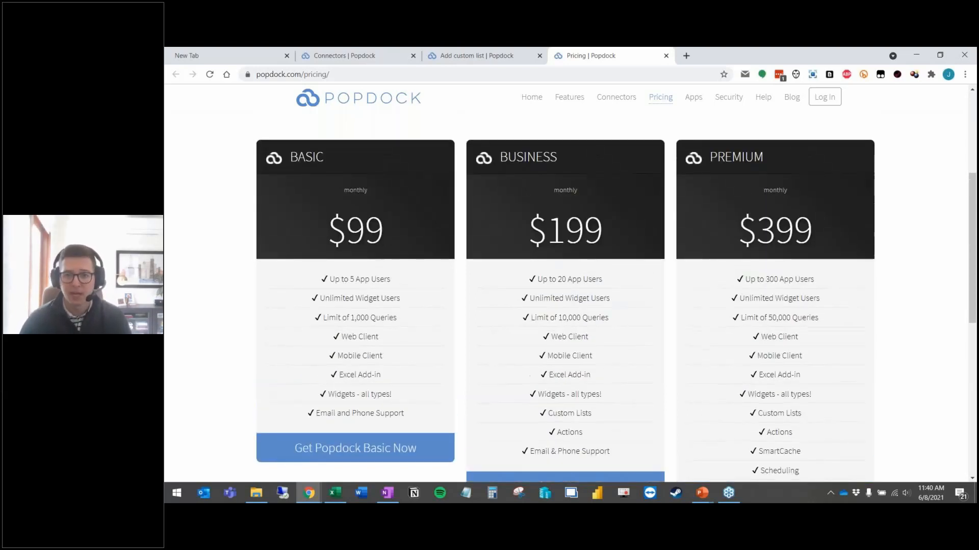
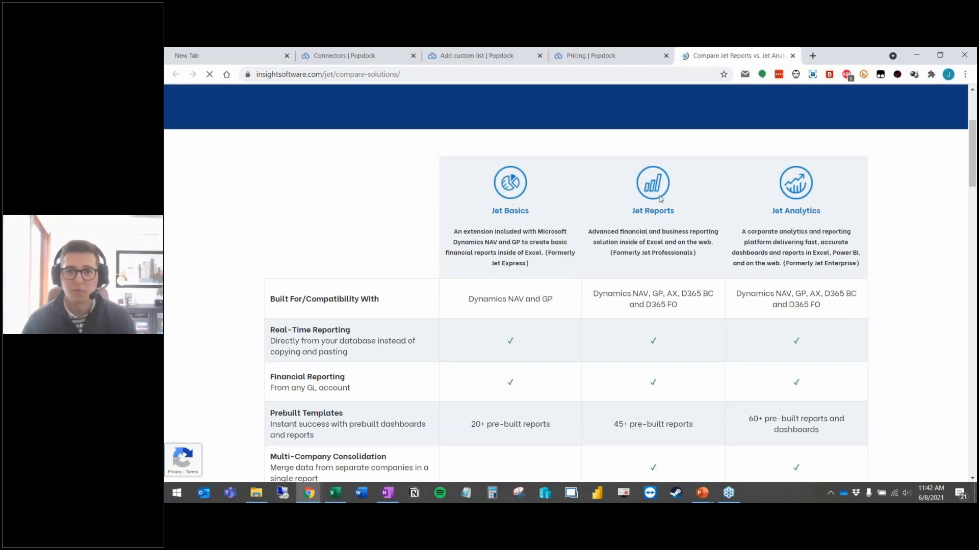
Step: Highlight the Jet Reports heading and scroll through the Jet Basics / Jet Reports / Jet Analytics comparison table
{"action": "left_click_drag", "start_coordinate": [633, 214], "coordinate": [675, 214]}
{"action": "left_click", "coordinate": [677, 216]}
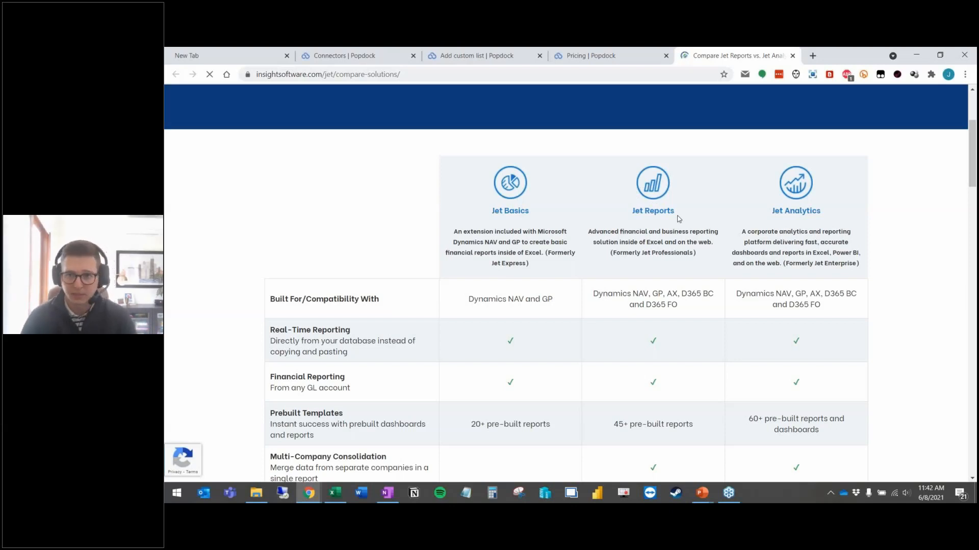
{"action": "scroll", "coordinate": [677, 277], "scroll_direction": "down", "scroll_amount": 3}
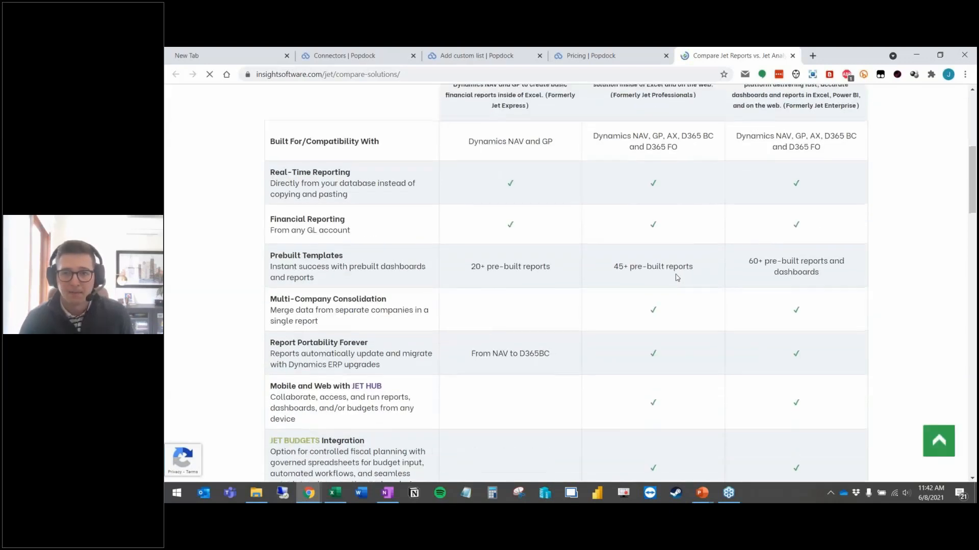
{"action": "scroll", "coordinate": [677, 278], "scroll_direction": "up", "scroll_amount": 2}
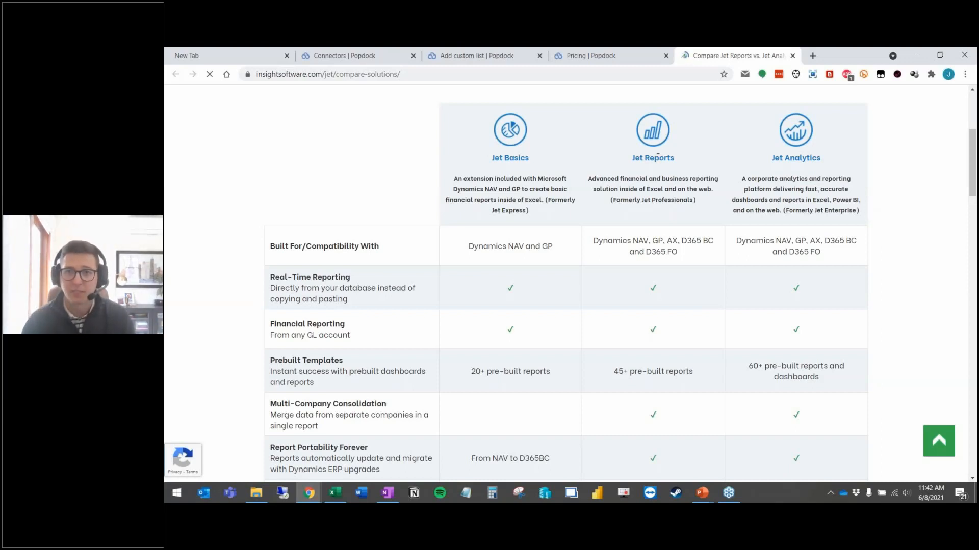
{"action": "scroll", "coordinate": [656, 158], "scroll_direction": "down", "scroll_amount": 2}
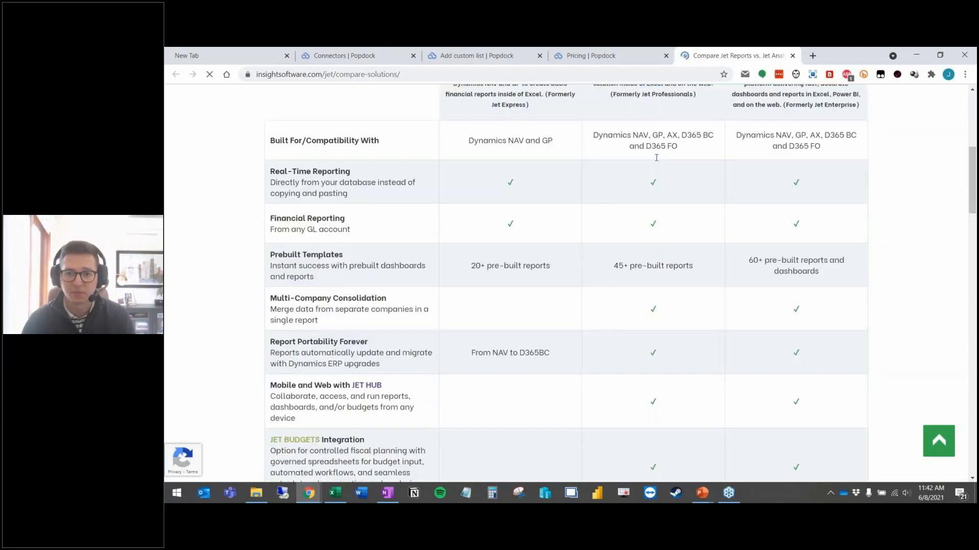
{"action": "scroll", "coordinate": [655, 157], "scroll_direction": "up", "scroll_amount": 2}
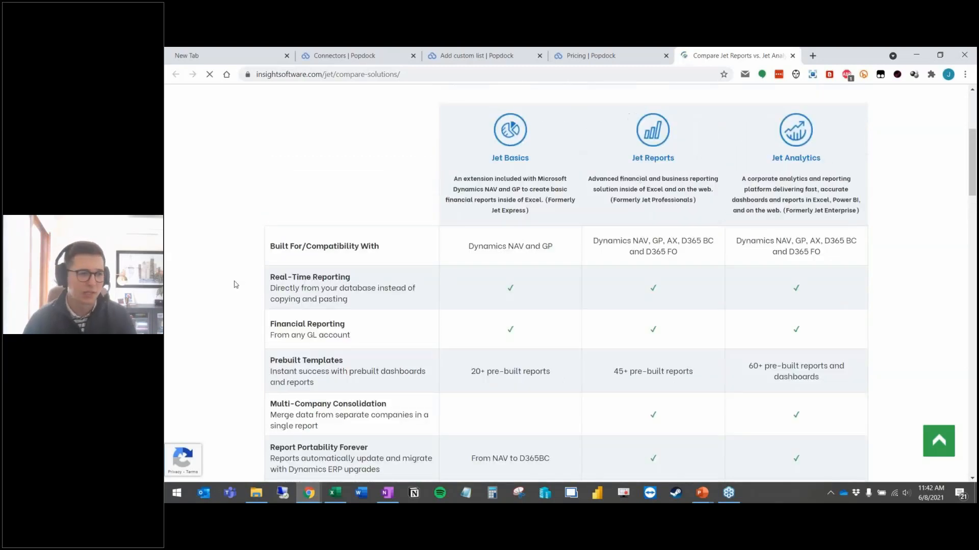
Step: Close Book1 without saving and create a new blank workbook
{"action": "left_click", "coordinate": [335, 493]}
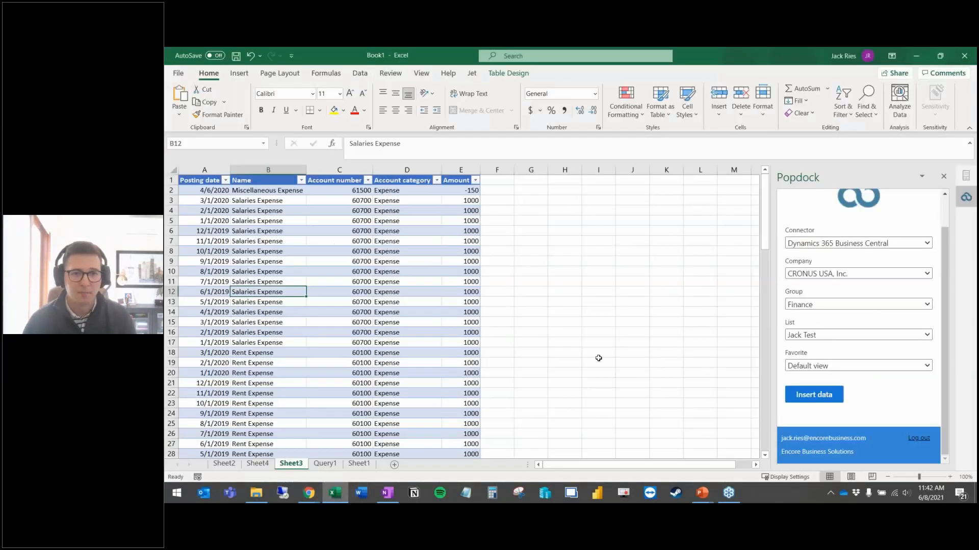
{"action": "left_click", "coordinate": [964, 56]}
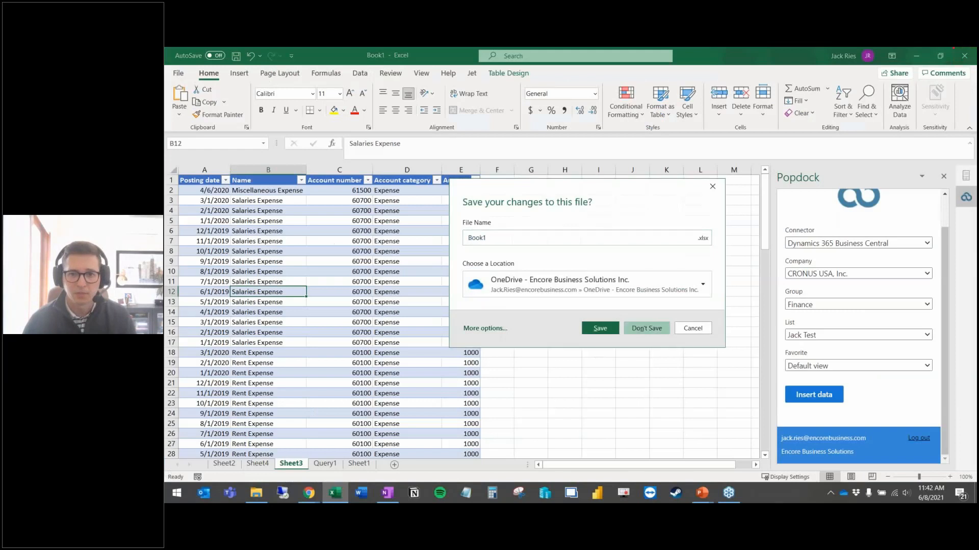
{"action": "left_click", "coordinate": [646, 328]}
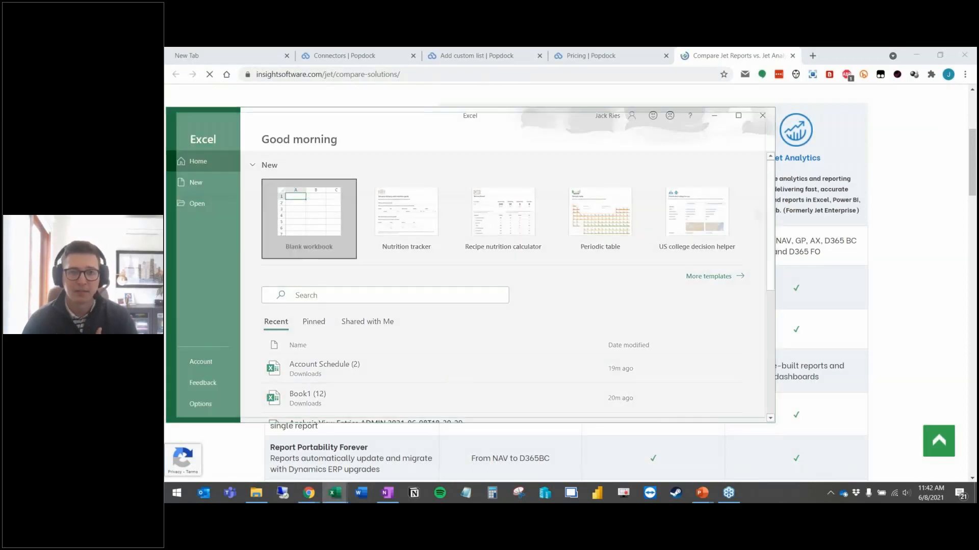
{"action": "left_click", "coordinate": [738, 116]}
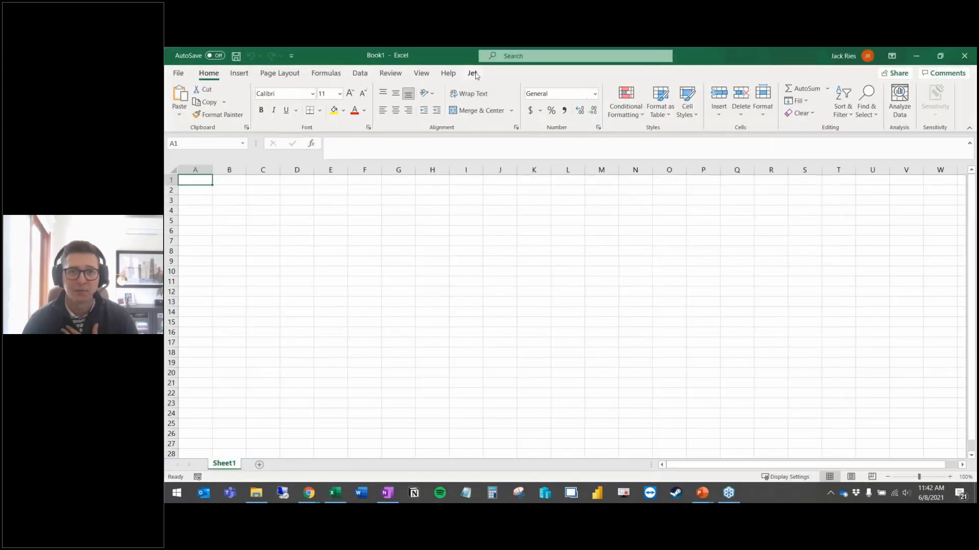
Step: On the Jet tab, check the CRONUS data source, then launch the Table Builder
{"action": "left_click", "coordinate": [473, 74]}
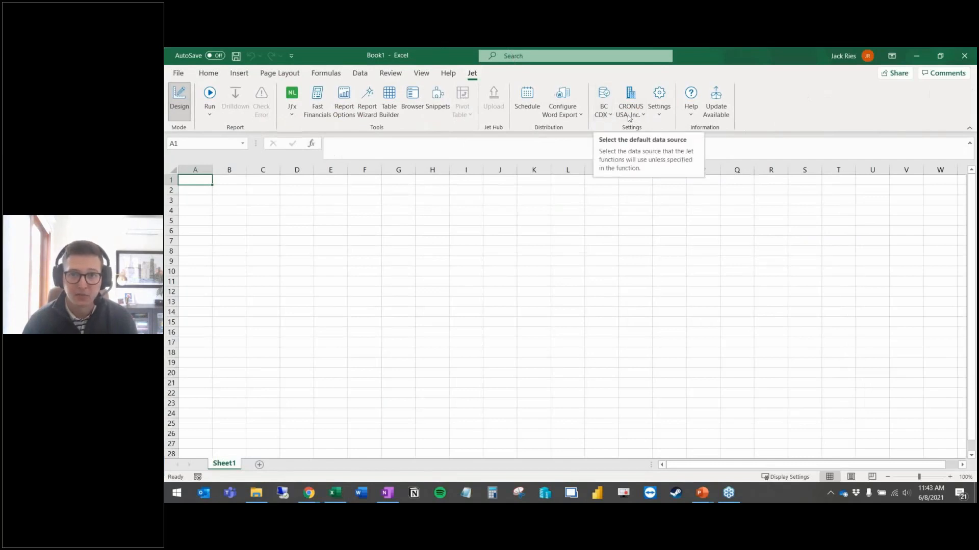
{"action": "left_click", "coordinate": [631, 114]}
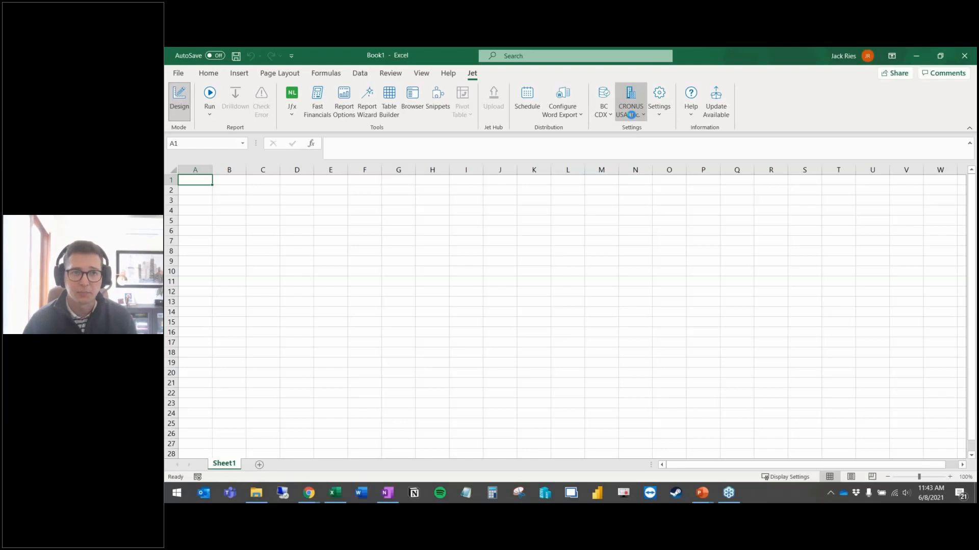
{"action": "left_click", "coordinate": [298, 200]}
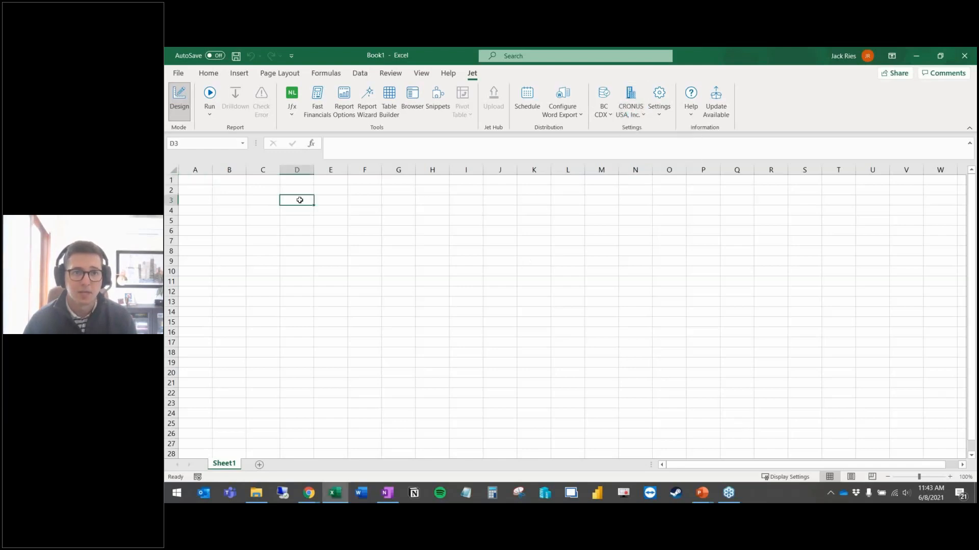
{"action": "key", "text": "Down"}
{"action": "key", "text": "Down"}
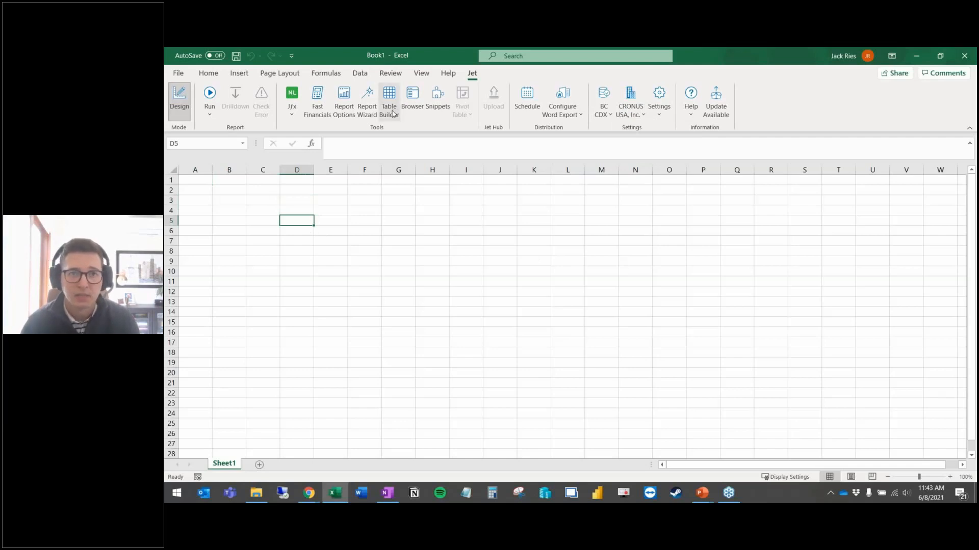
{"action": "left_click", "coordinate": [267, 209]}
{"action": "left_click", "coordinate": [388, 111]}
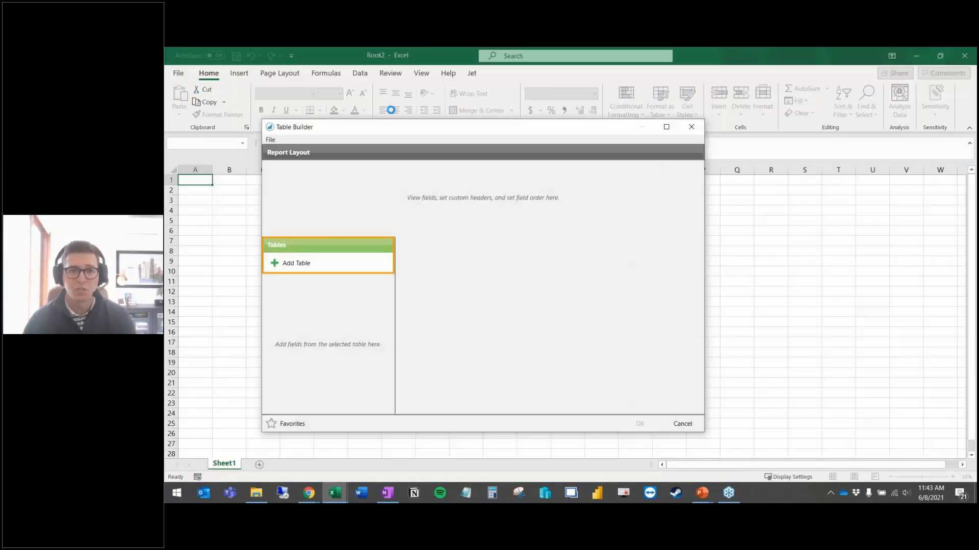
Step: Add the G/L Entry table as the report source and maximize the Table Builder
{"action": "left_click", "coordinate": [300, 266]}
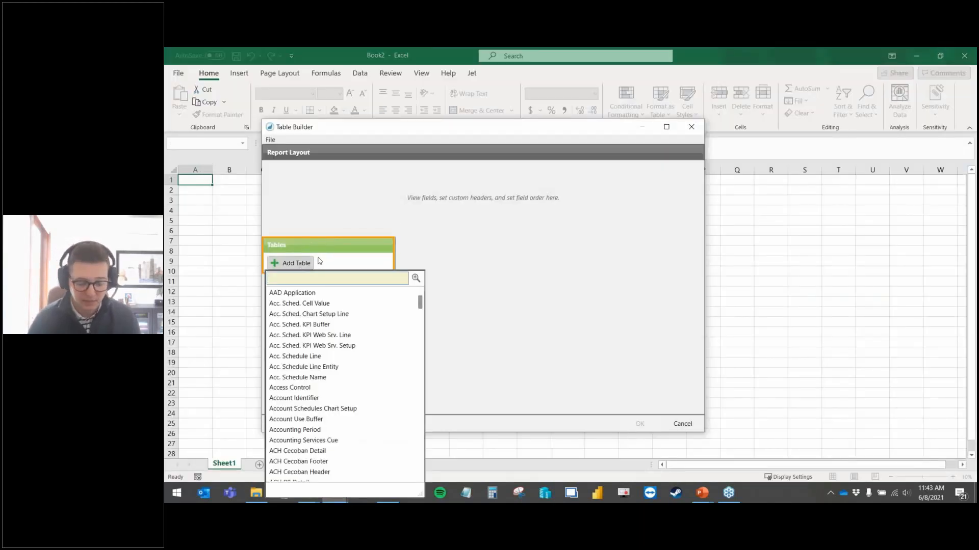
{"action": "type", "text": "g/l"}
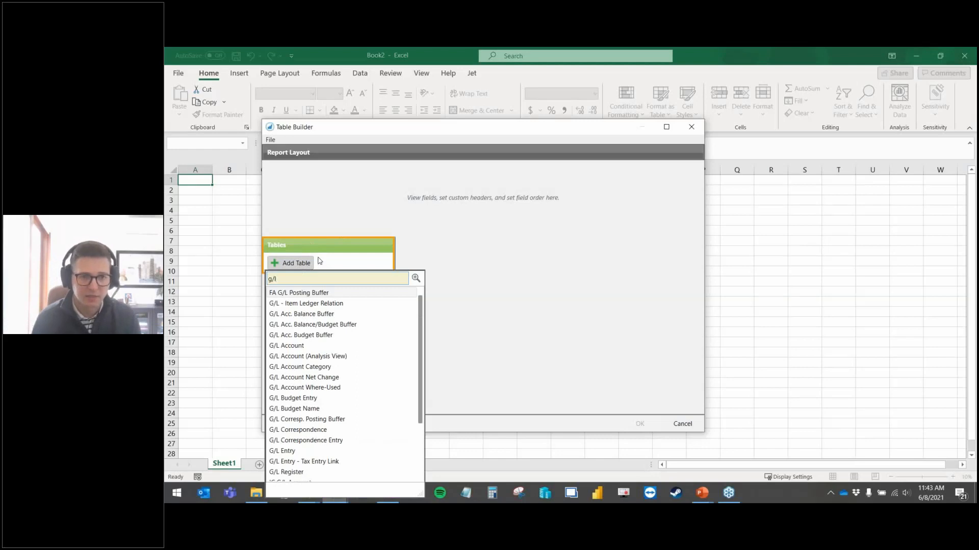
{"action": "left_click", "coordinate": [290, 450]}
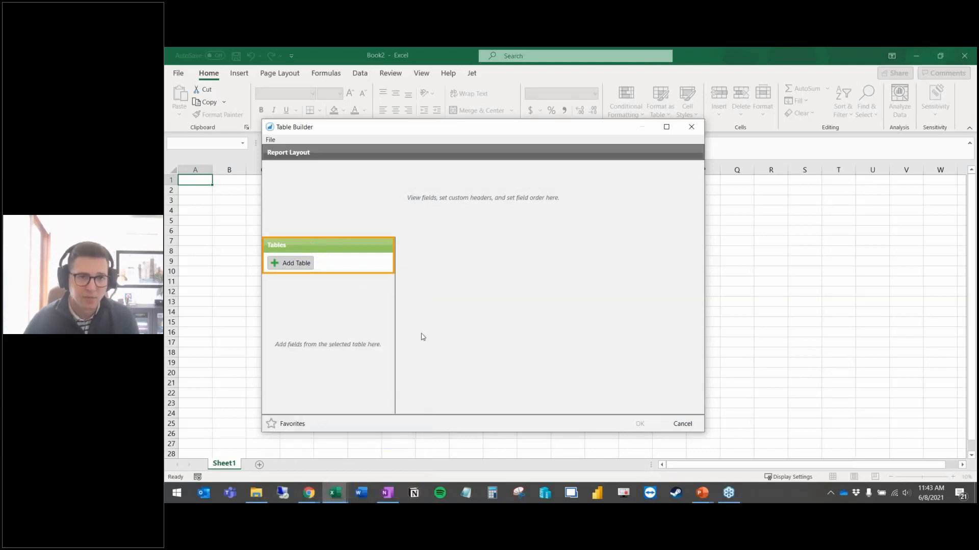
{"action": "left_click", "coordinate": [666, 127]}
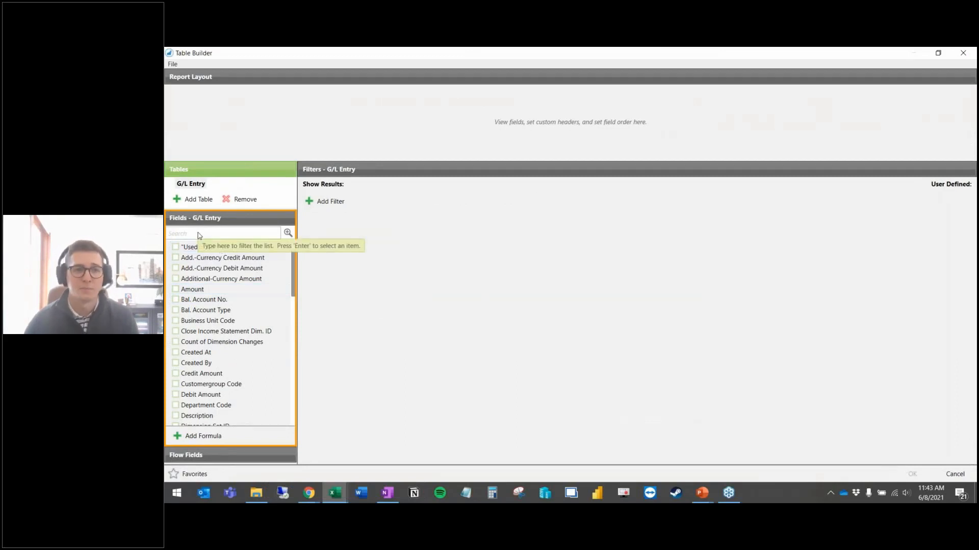
Step: Add Posting Date, G/L Account No., Document No. and Amount as report columns
{"action": "left_click", "coordinate": [199, 233]}
{"action": "type", "text": "pos"}
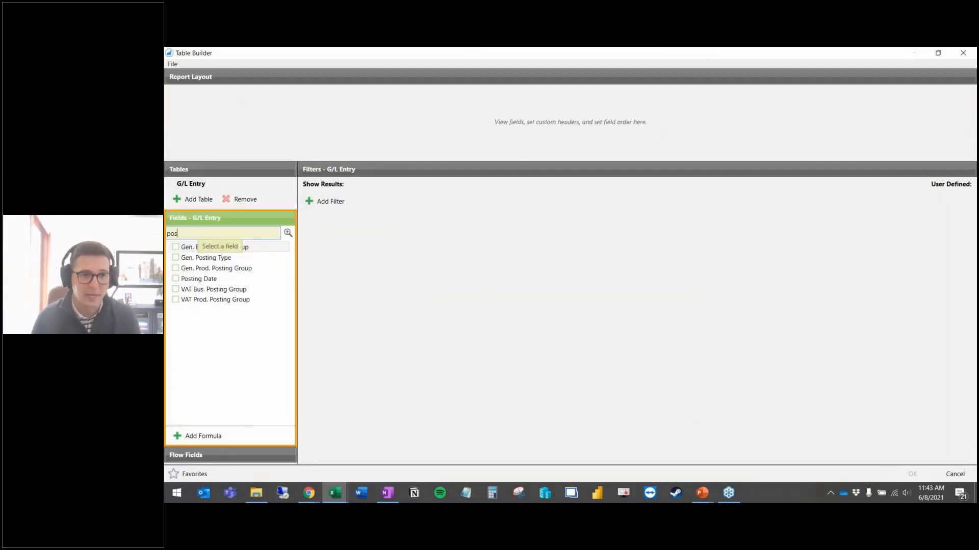
{"action": "left_click", "coordinate": [176, 279]}
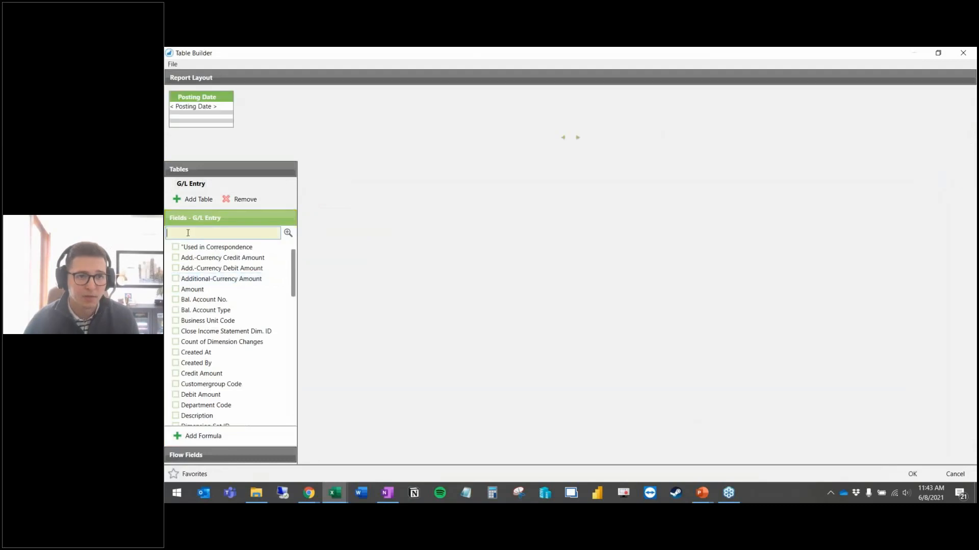
{"action": "type", "text": "acc"}
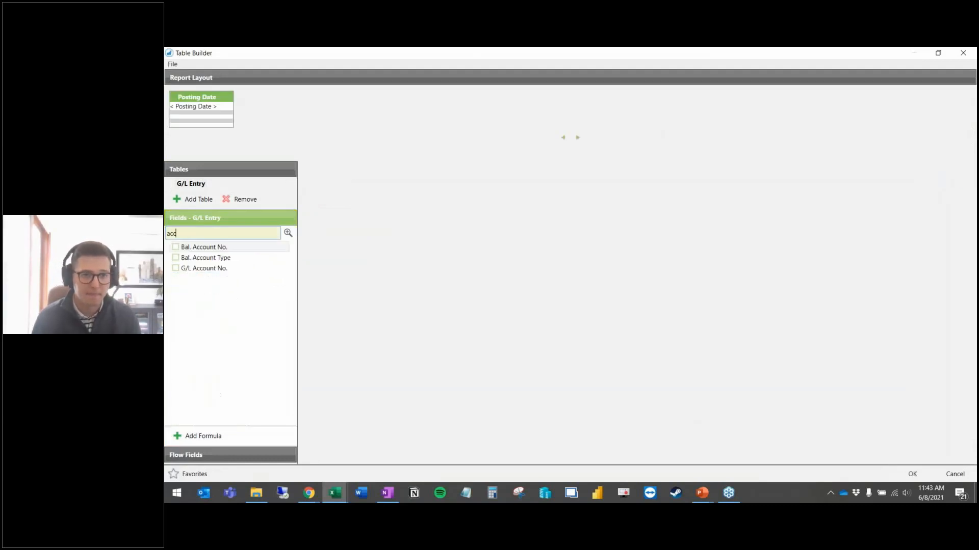
{"action": "left_click", "coordinate": [176, 268]}
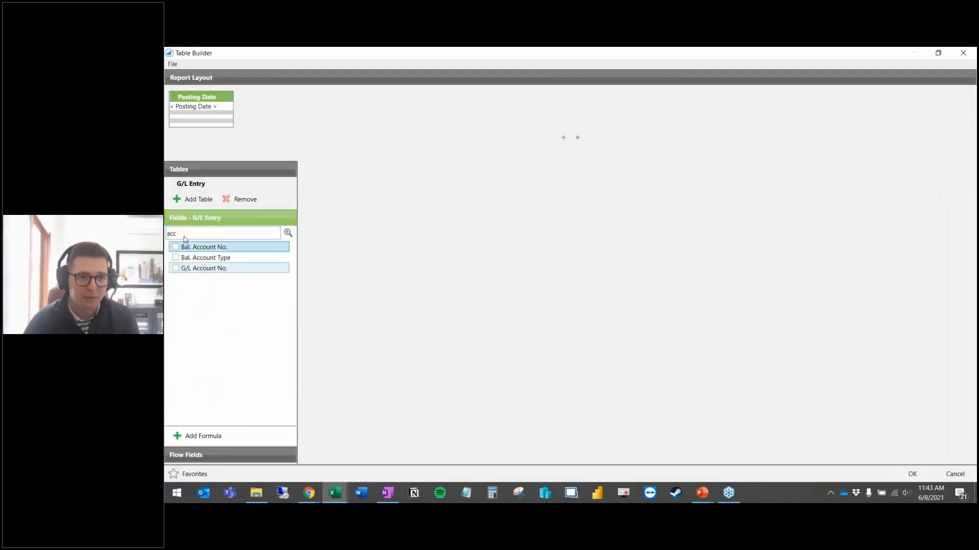
{"action": "type", "text": "doc"}
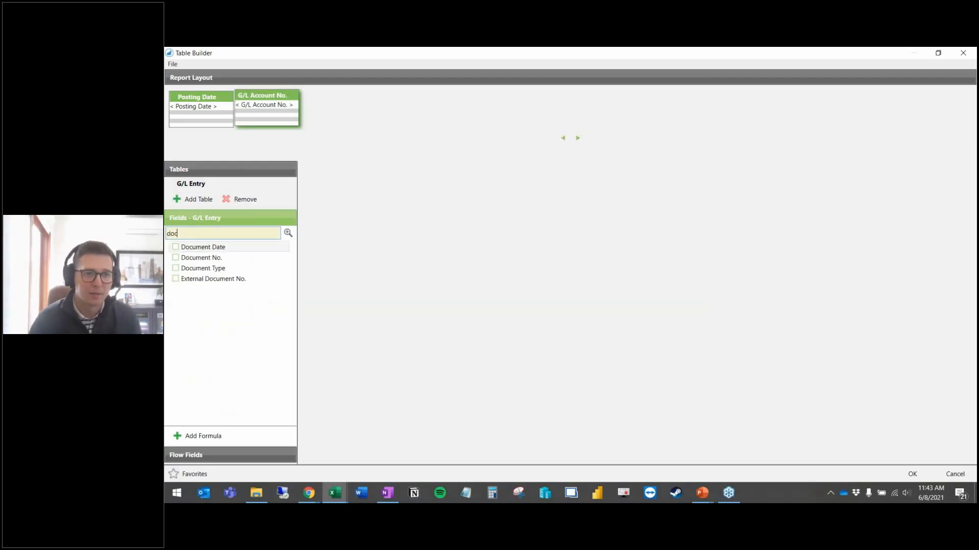
{"action": "left_click", "coordinate": [176, 259]}
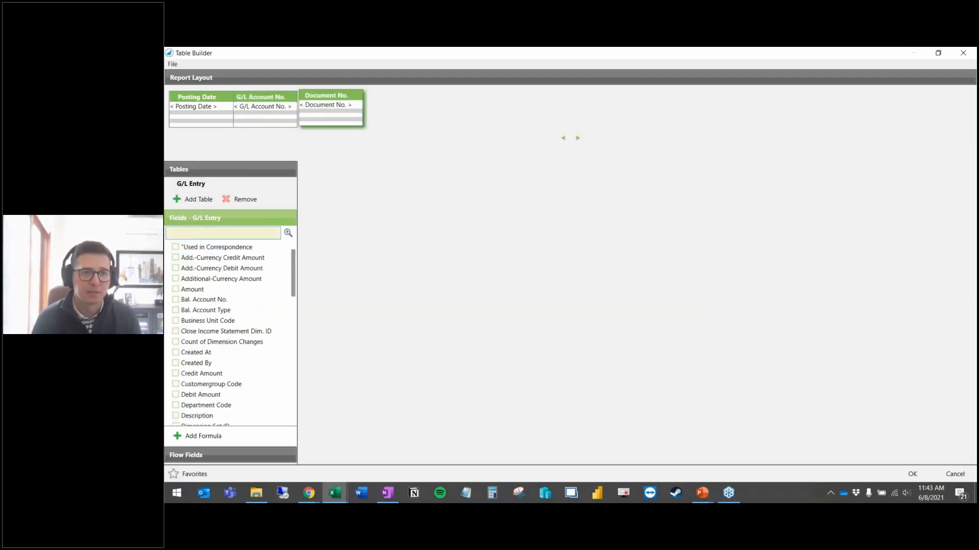
{"action": "type", "text": "am"}
{"action": "left_click", "coordinate": [176, 280]}
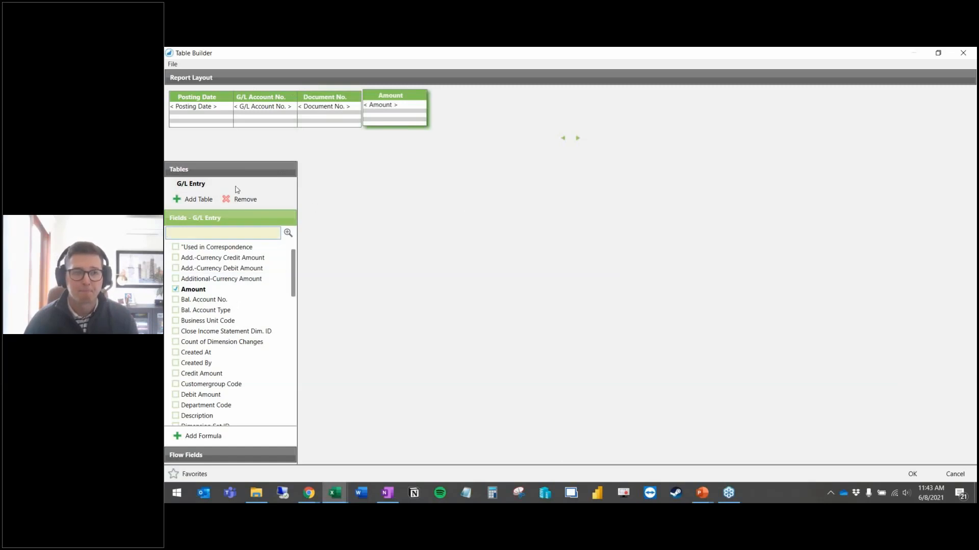
Step: Add the G/L Account Name flow field and place it after G/L Account No
{"action": "left_click", "coordinate": [216, 186]}
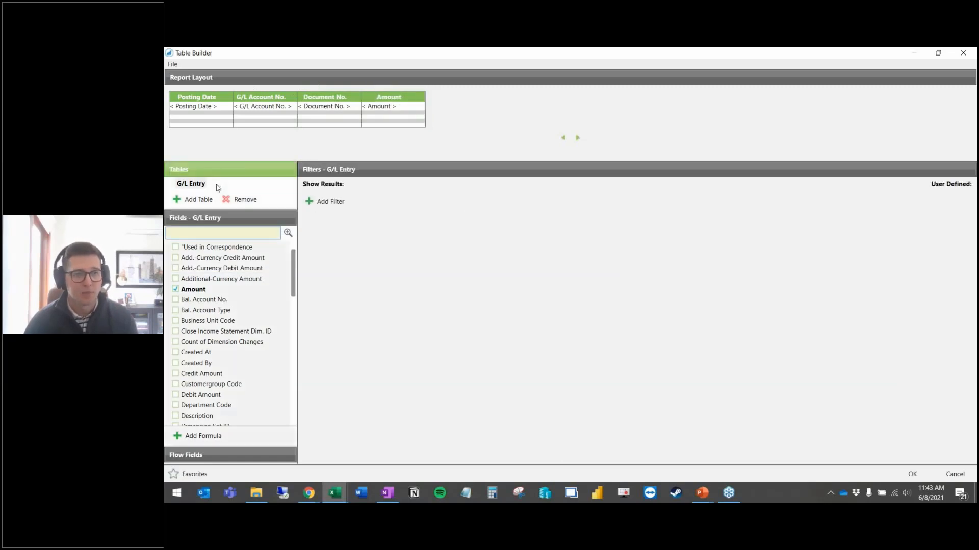
{"action": "left_click", "coordinate": [226, 456]}
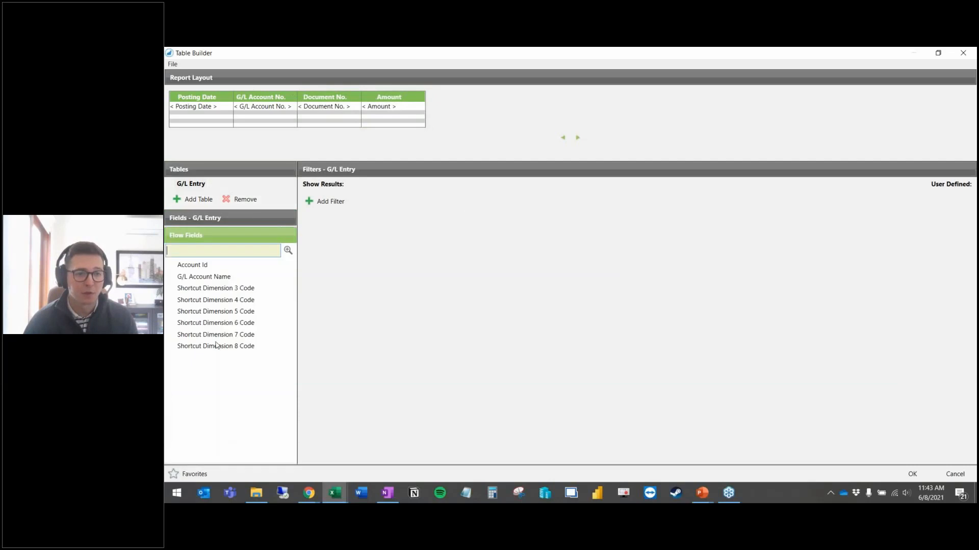
{"action": "double_click", "coordinate": [206, 282]}
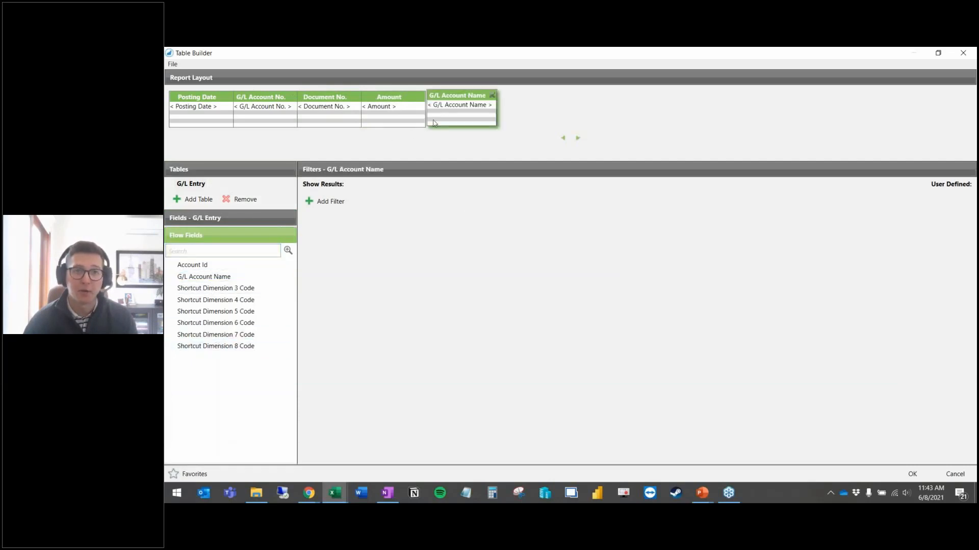
{"action": "left_click_drag", "start_coordinate": [457, 110], "coordinate": [341, 104]}
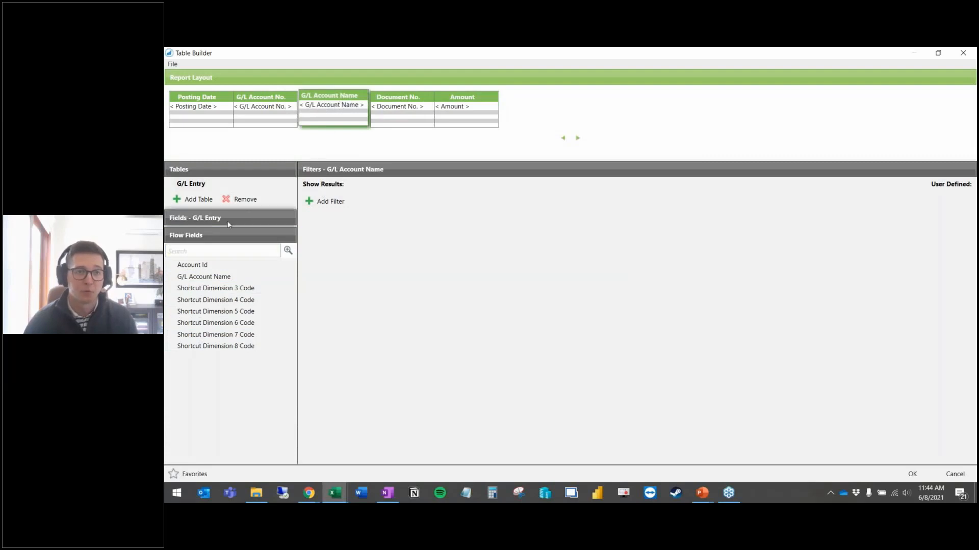
{"action": "left_click", "coordinate": [213, 219]}
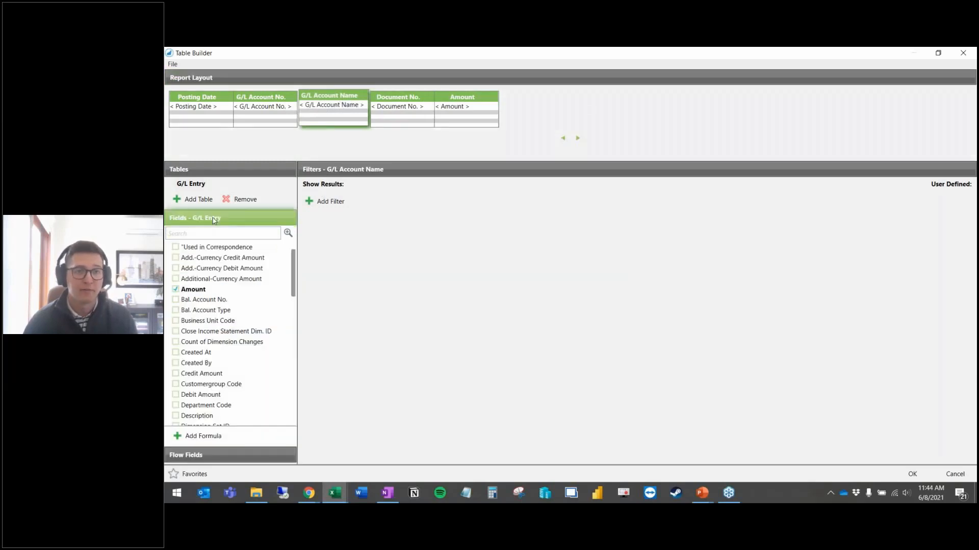
{"action": "left_click", "coordinate": [198, 185]}
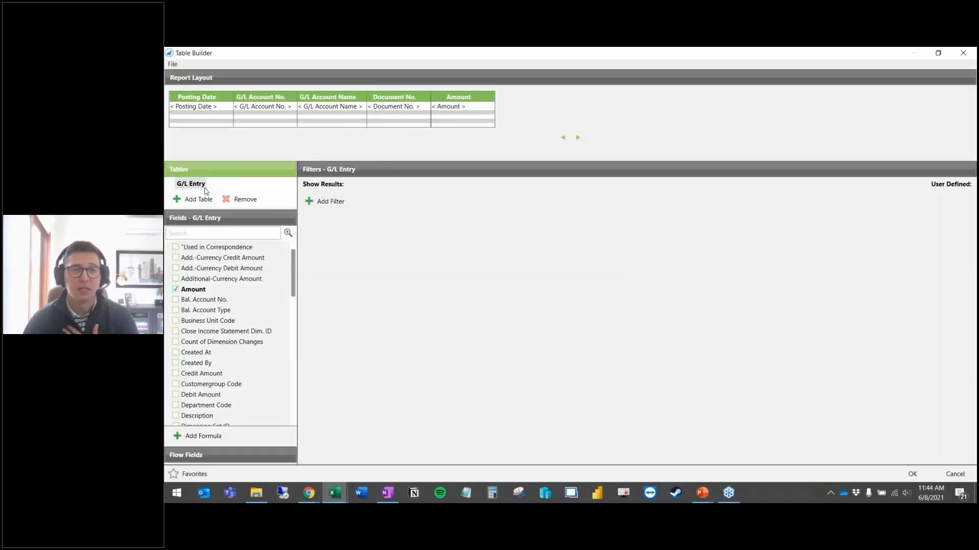
Step: Add the G/L Account table under G/L Entry, found by searching 'g/l'
{"action": "left_click", "coordinate": [204, 203]}
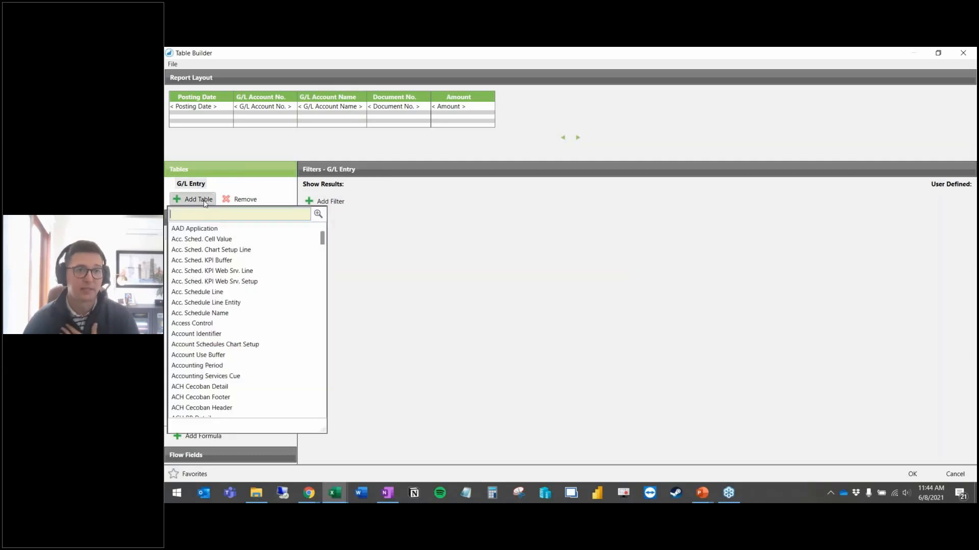
{"action": "type", "text": "chart"}
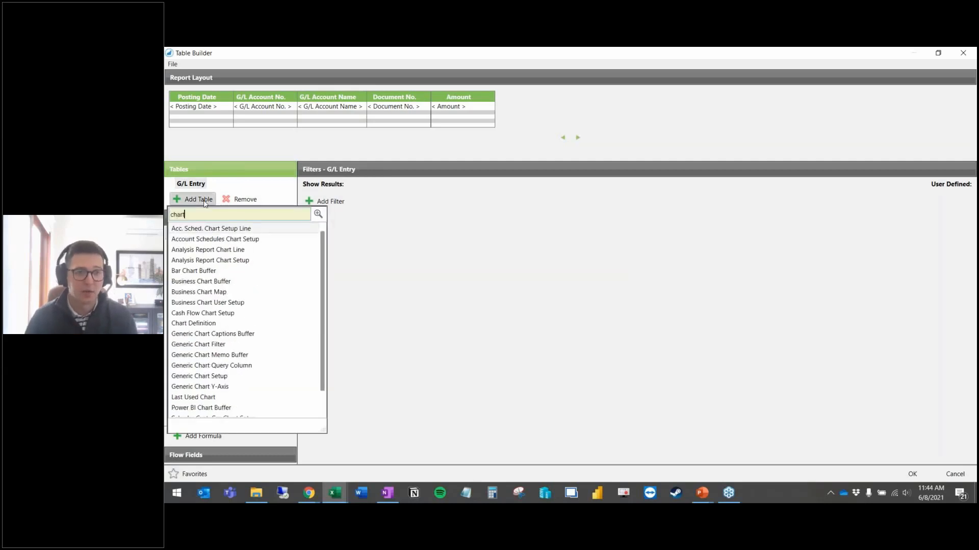
{"action": "key", "text": "BackSpace"}
{"action": "key", "text": "BackSpace"}
{"action": "key", "text": "BackSpace"}
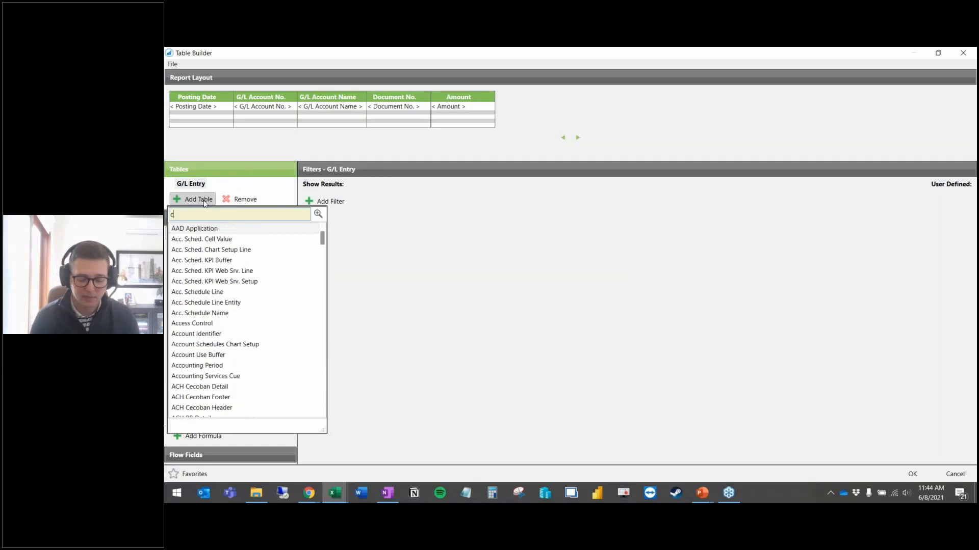
{"action": "key", "text": "BackSpace"}
{"action": "type", "text": "g/l"}
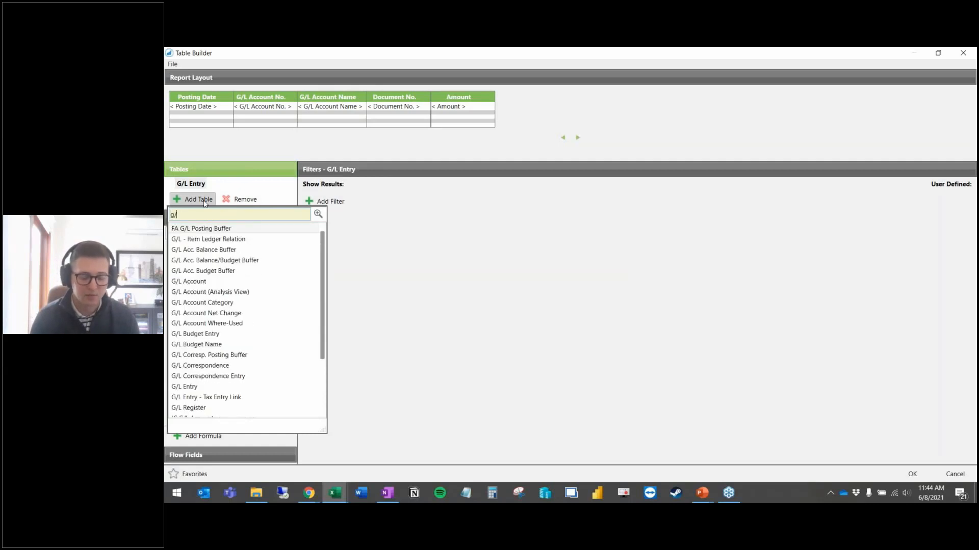
{"action": "left_click", "coordinate": [210, 283]}
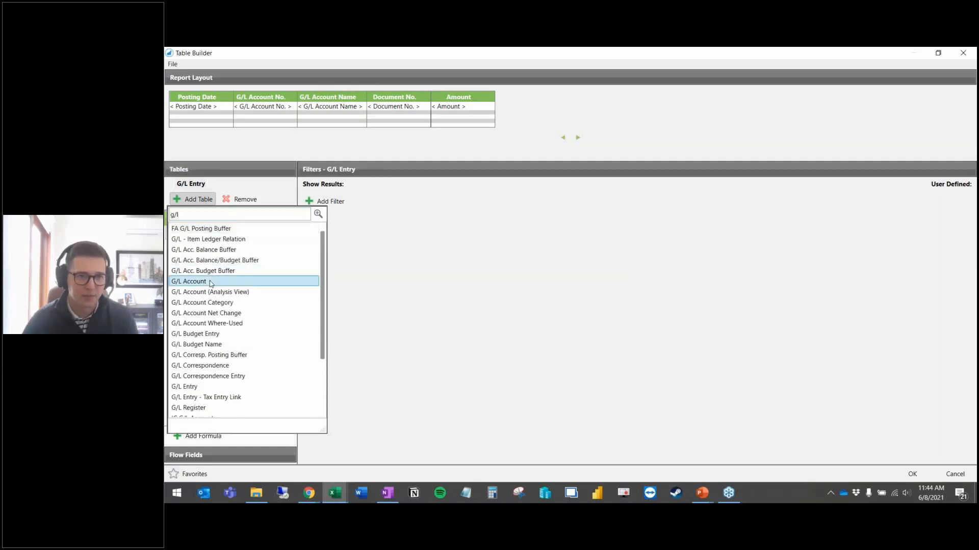
{"action": "double_click", "coordinate": [210, 282]}
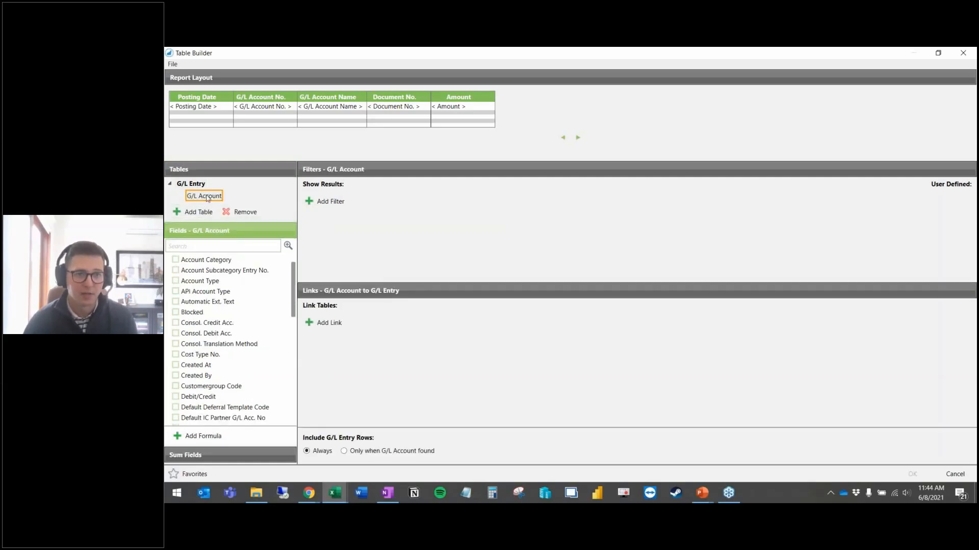
Step: Link G/L Account's No. field to G/L Entry's G/L Account No
{"action": "left_click", "coordinate": [332, 323]}
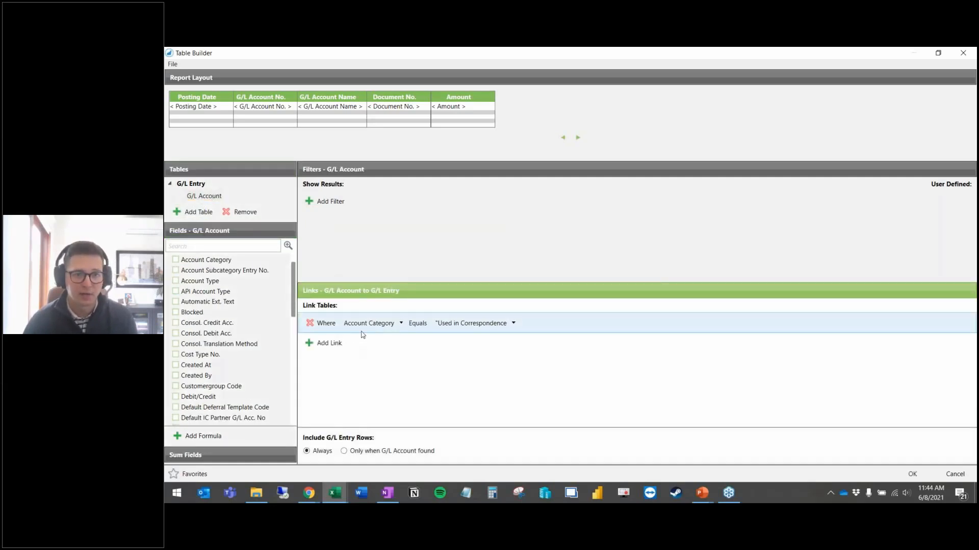
{"action": "left_click", "coordinate": [374, 327]}
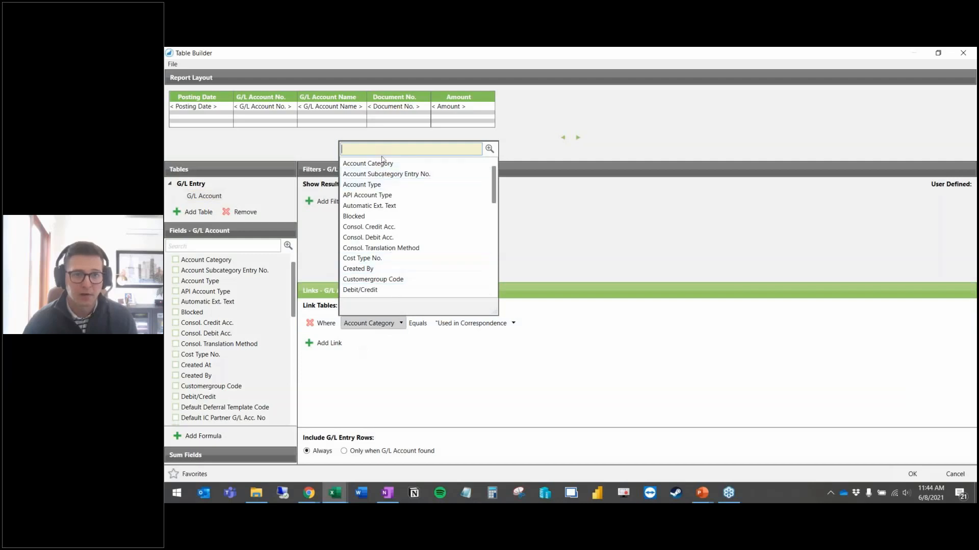
{"action": "scroll", "coordinate": [391, 208], "scroll_direction": "down", "scroll_amount": 6}
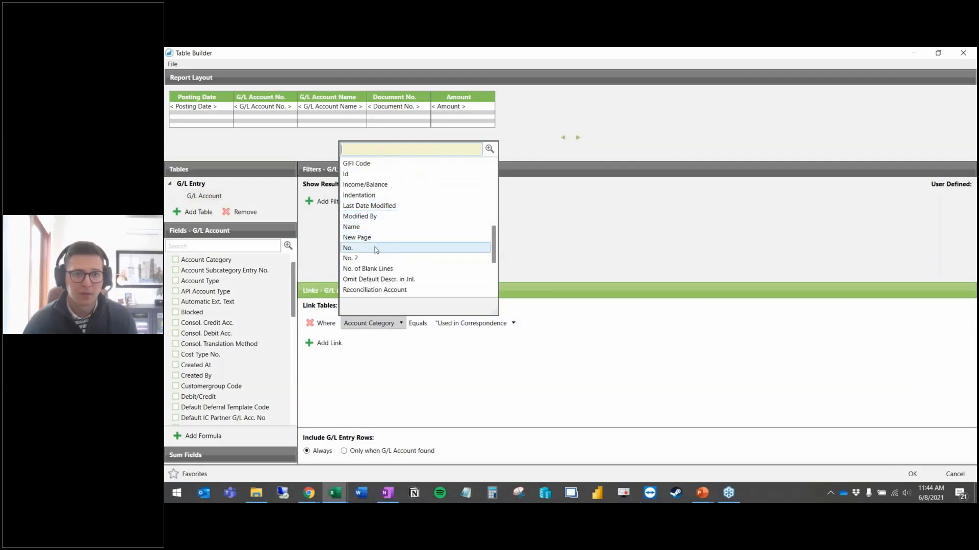
{"action": "left_click", "coordinate": [375, 249]}
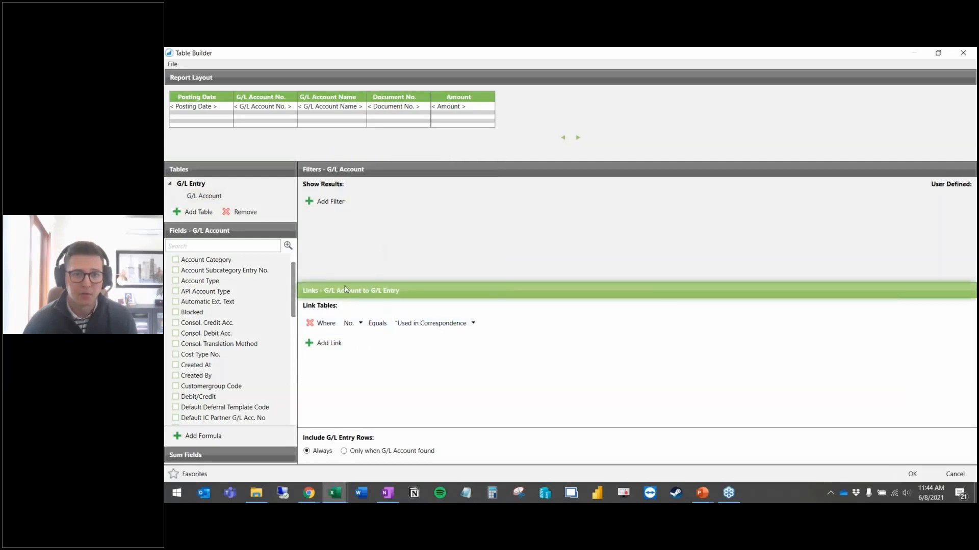
{"action": "left_click", "coordinate": [425, 323]}
{"action": "type", "text": "g/l"}
{"action": "left_click", "coordinate": [420, 164]}
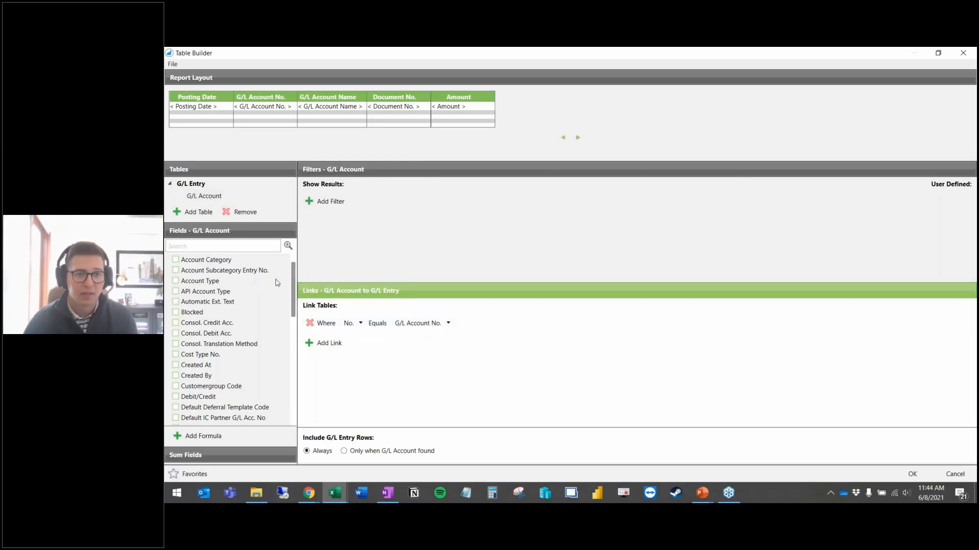
Step: Add the Account Category column, then add a new filter row on G/L Entry
{"action": "left_click", "coordinate": [210, 199]}
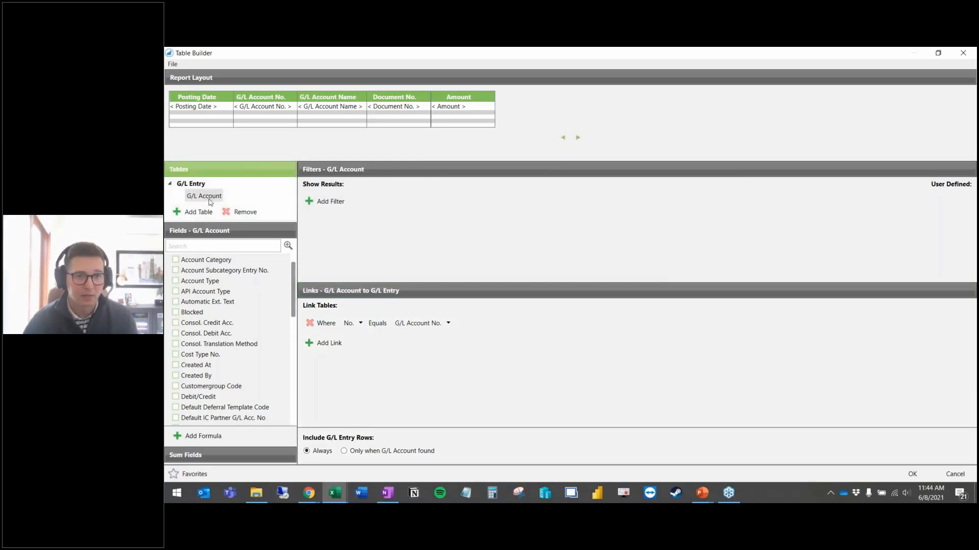
{"action": "left_click", "coordinate": [175, 259]}
{"action": "left_click", "coordinate": [218, 246]}
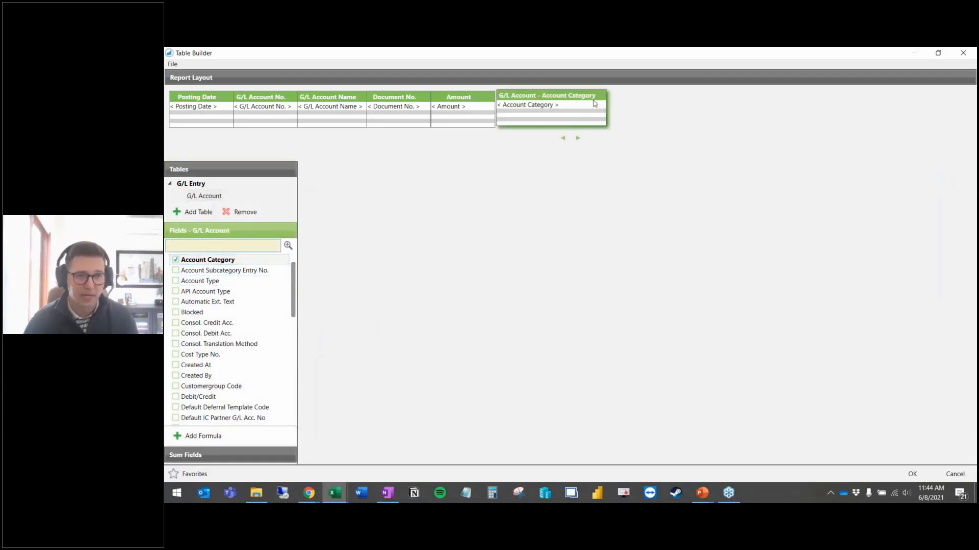
{"action": "left_click", "coordinate": [200, 185]}
{"action": "left_click", "coordinate": [327, 202]}
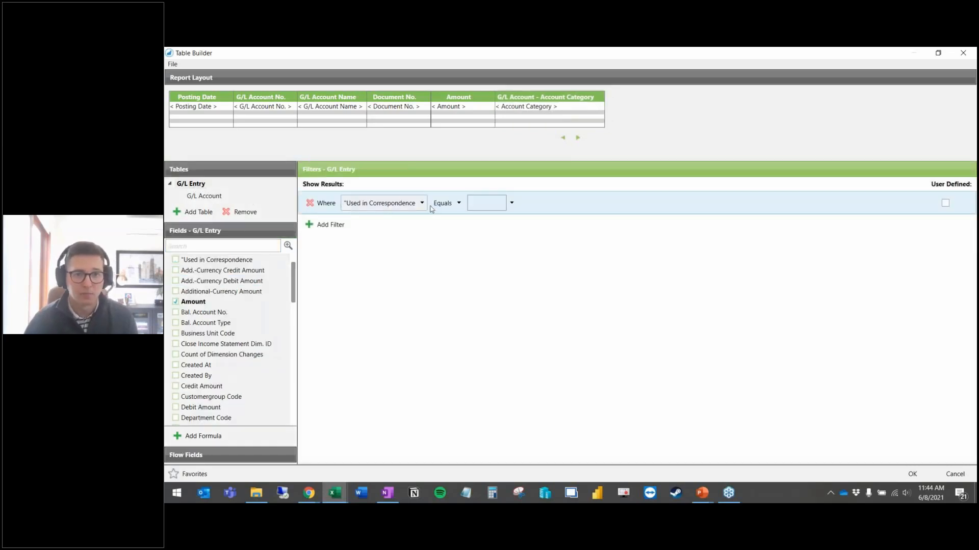
{"action": "left_click", "coordinate": [403, 204]}
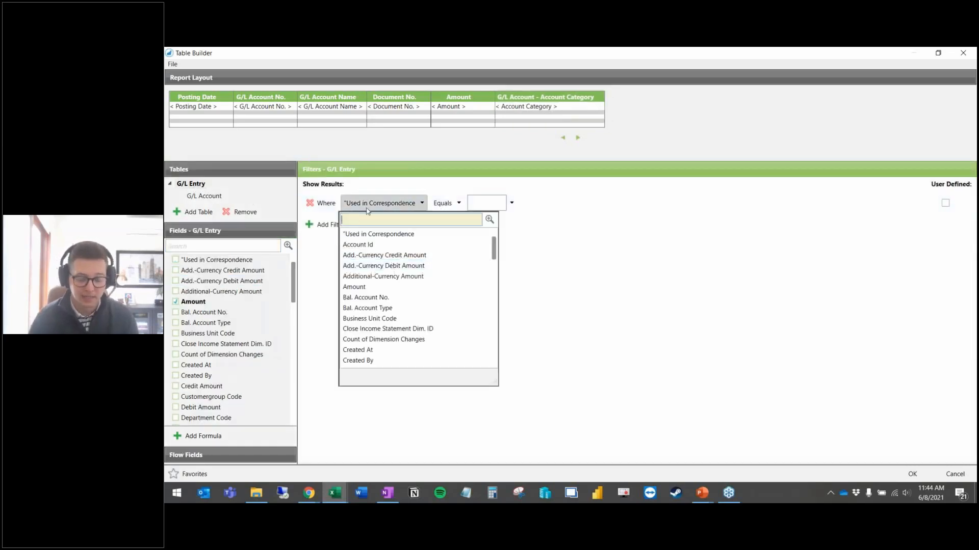
Step: Filter Posting Date between 01/01/2020 and 06/01/2020 as user-defined, and build the report without saving a template
{"action": "type", "text": "pos"}
{"action": "left_click", "coordinate": [378, 265]}
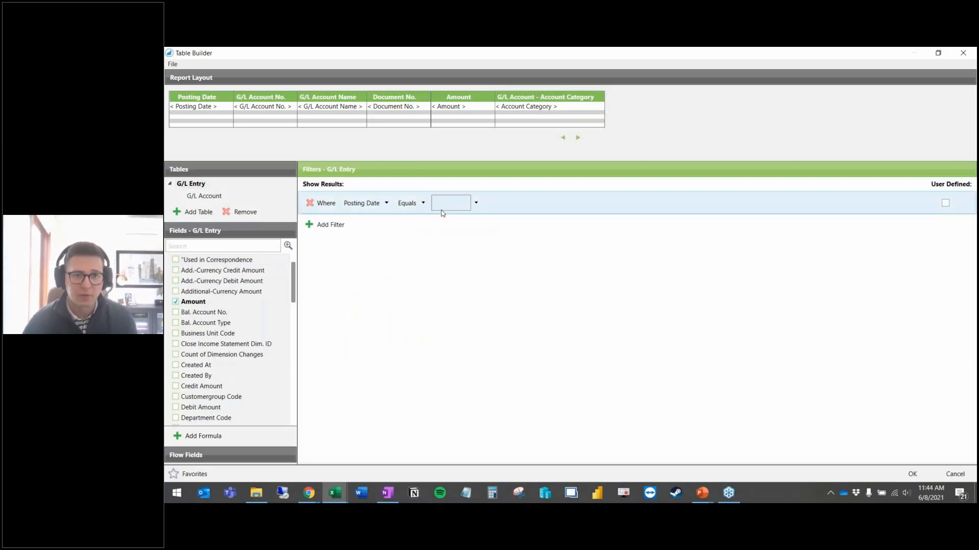
{"action": "left_click", "coordinate": [411, 203]}
{"action": "left_click", "coordinate": [427, 236]}
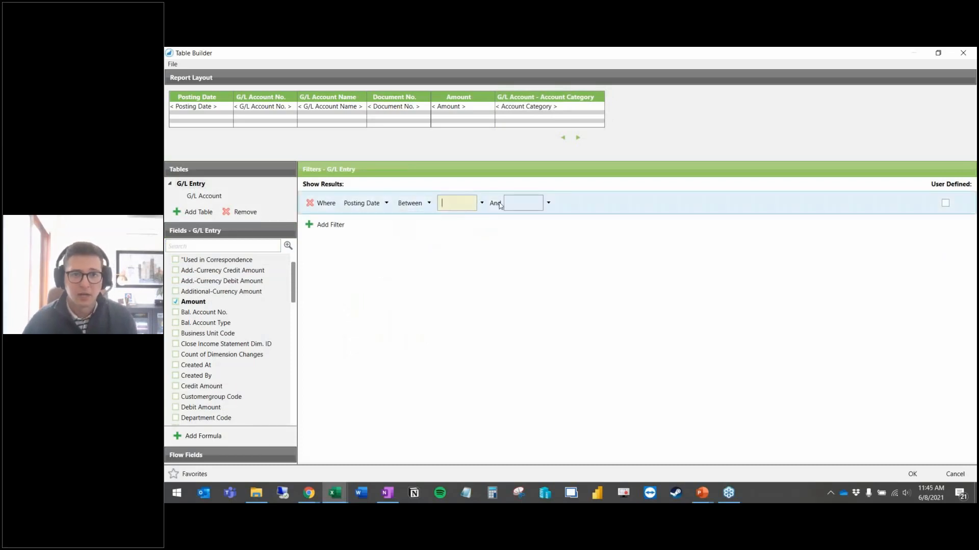
{"action": "type", "text": "01/01/2020"}
{"action": "key", "text": "Tab"}
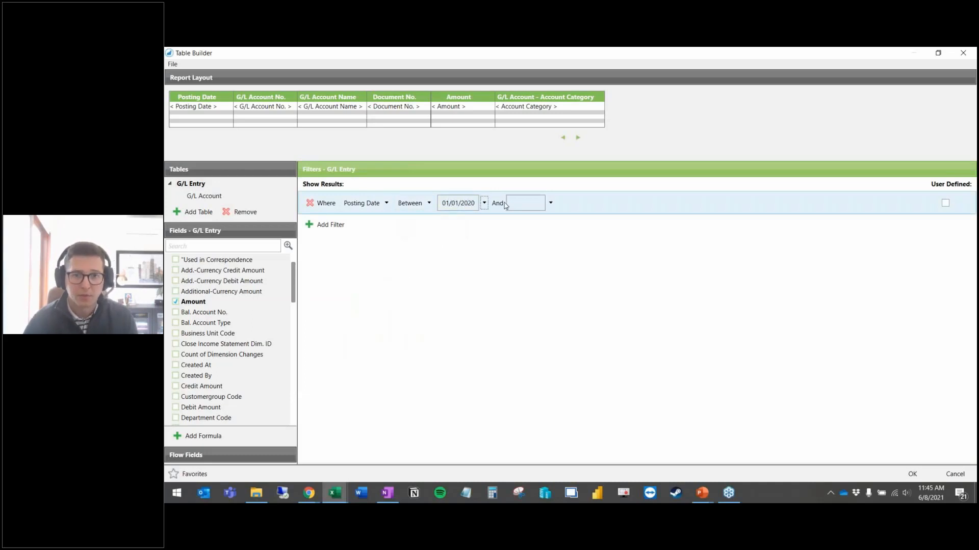
{"action": "key", "text": "Tab"}
{"action": "type", "text": "06/"}
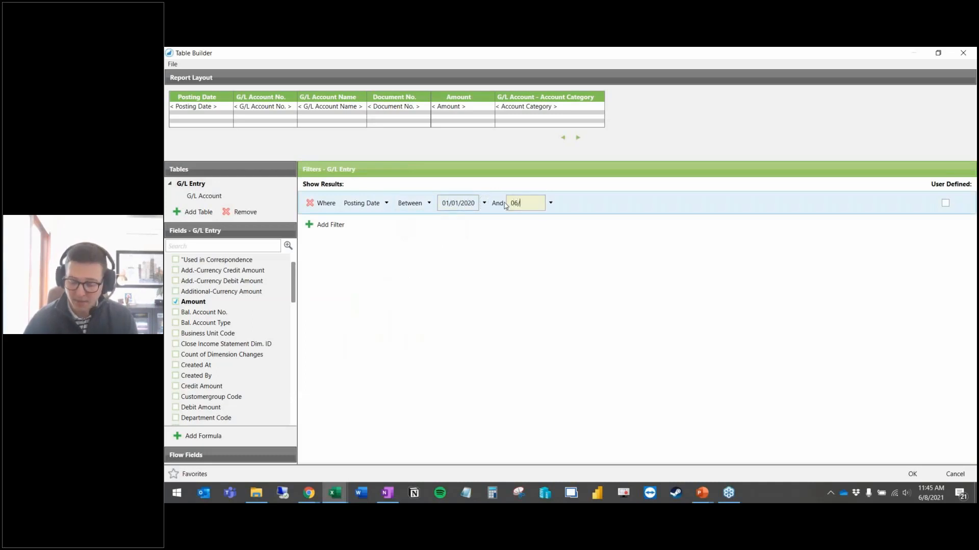
{"action": "type", "text": "01/2020"}
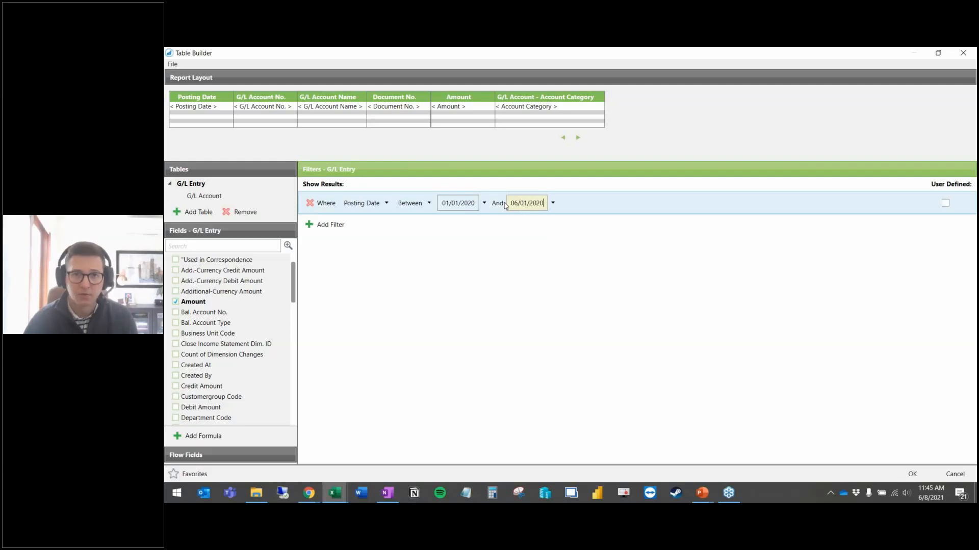
{"action": "key", "text": "Tab"}
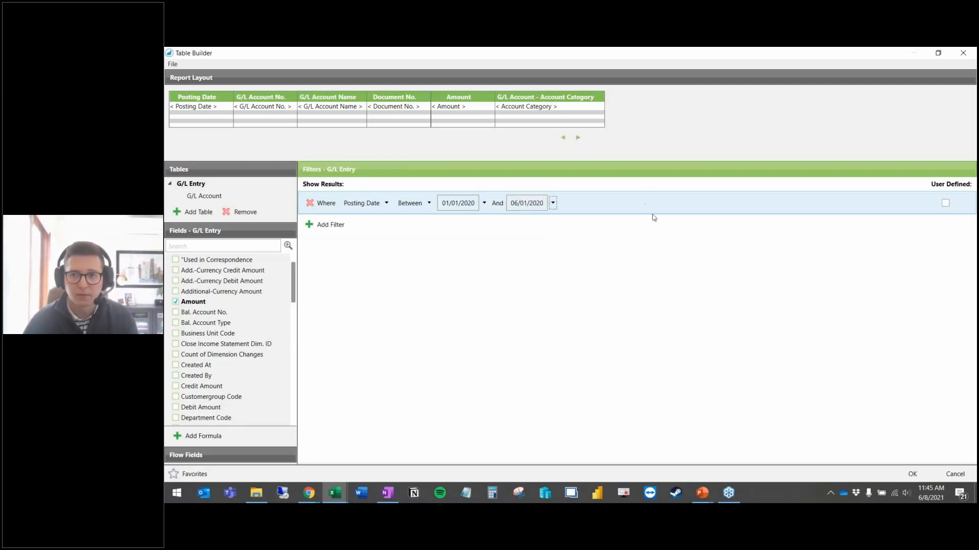
{"action": "left_click", "coordinate": [945, 203]}
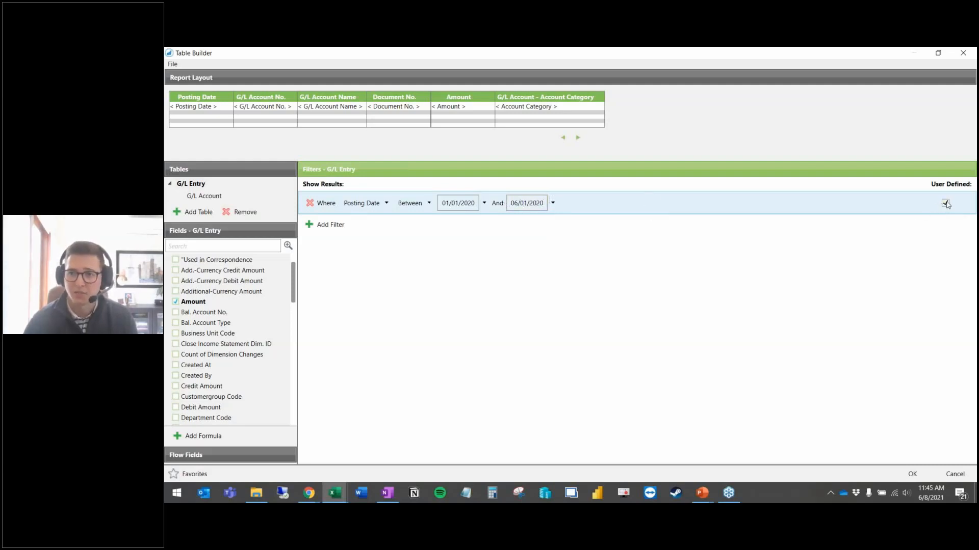
{"action": "left_click", "coordinate": [918, 473]}
{"action": "left_click", "coordinate": [626, 298]}
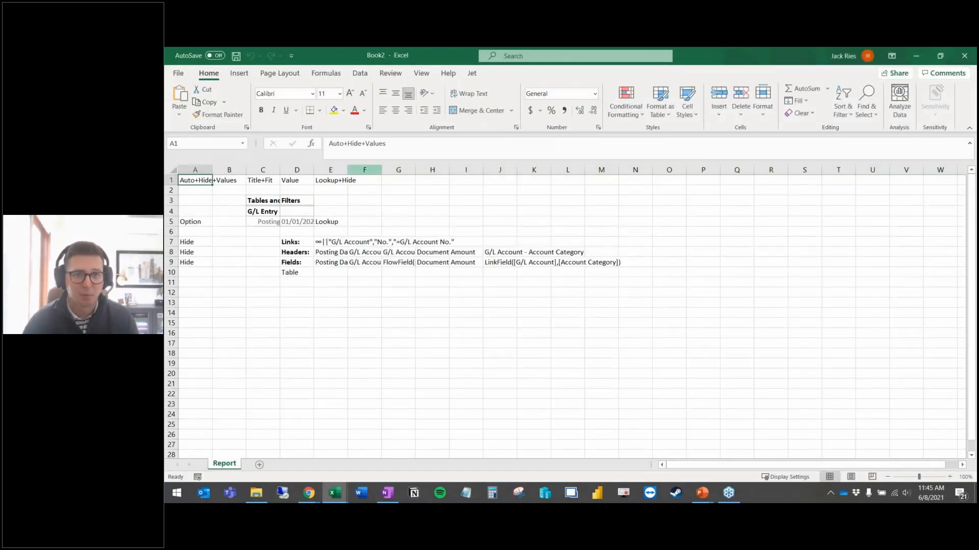
Step: Run the Jet report for the chosen posting dates and inspect the resulting G/L entries
{"action": "left_click", "coordinate": [472, 73]}
{"action": "left_click", "coordinate": [209, 93]}
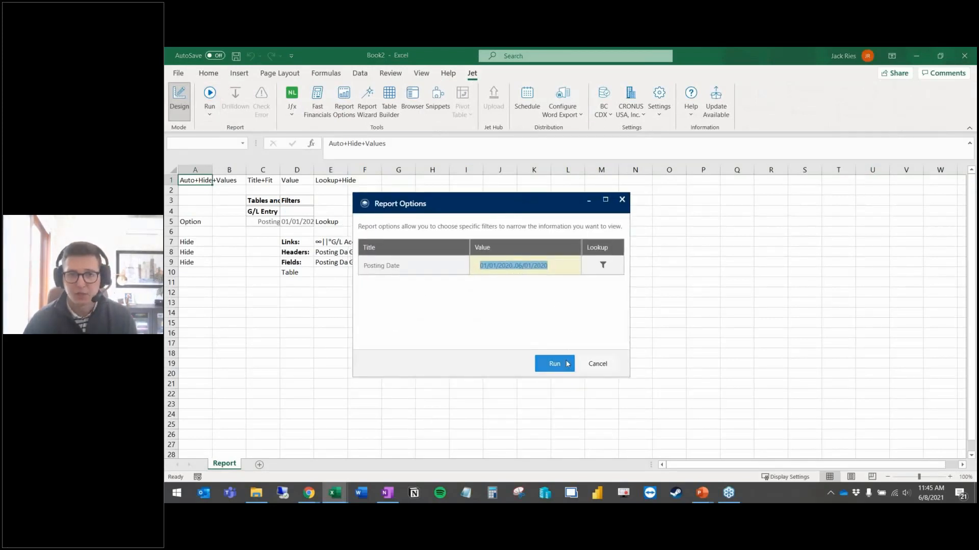
{"action": "left_click", "coordinate": [554, 364]}
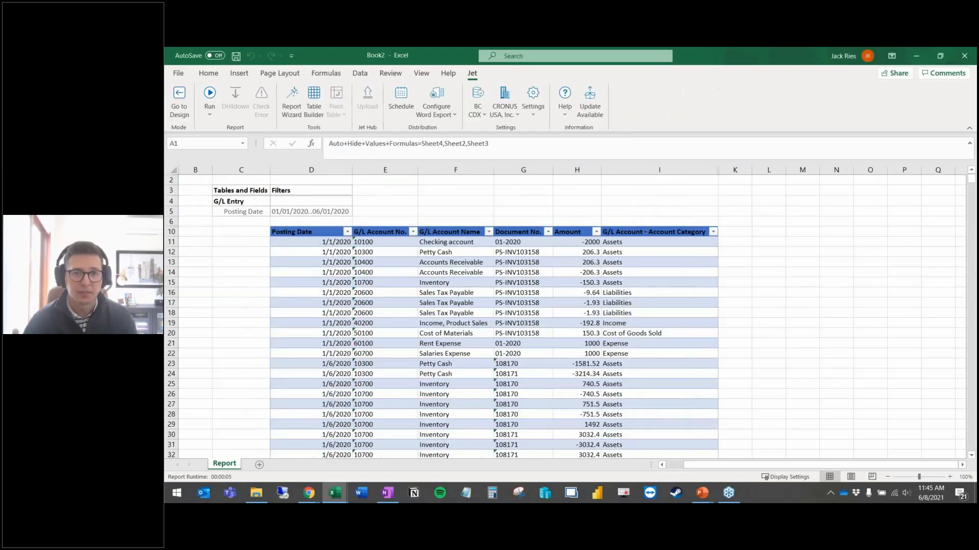
{"action": "left_click_drag", "start_coordinate": [478, 350], "coordinate": [477, 347]}
{"action": "left_click", "coordinate": [394, 317]}
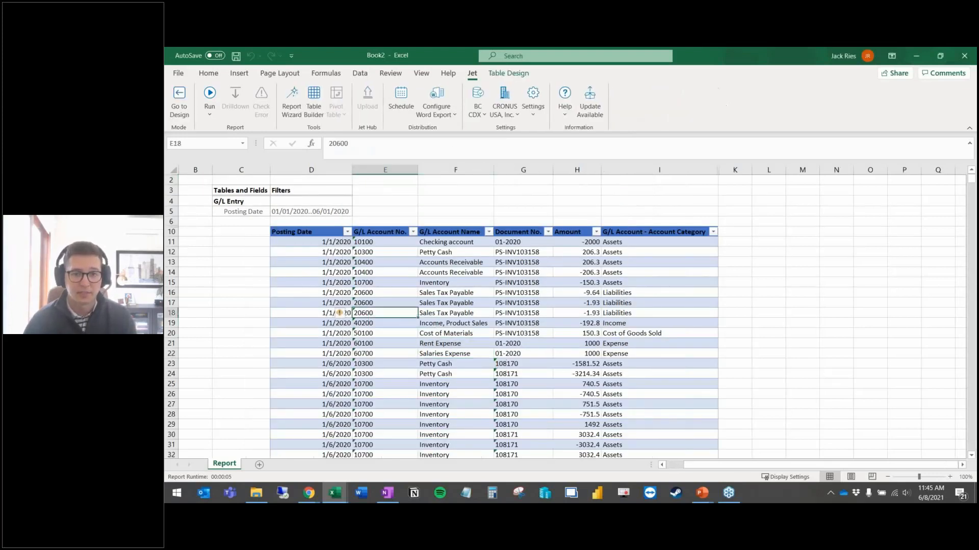
Step: Review report rows such as account 20600 and 60100 and the Jet report run options
{"action": "left_click", "coordinate": [366, 76]}
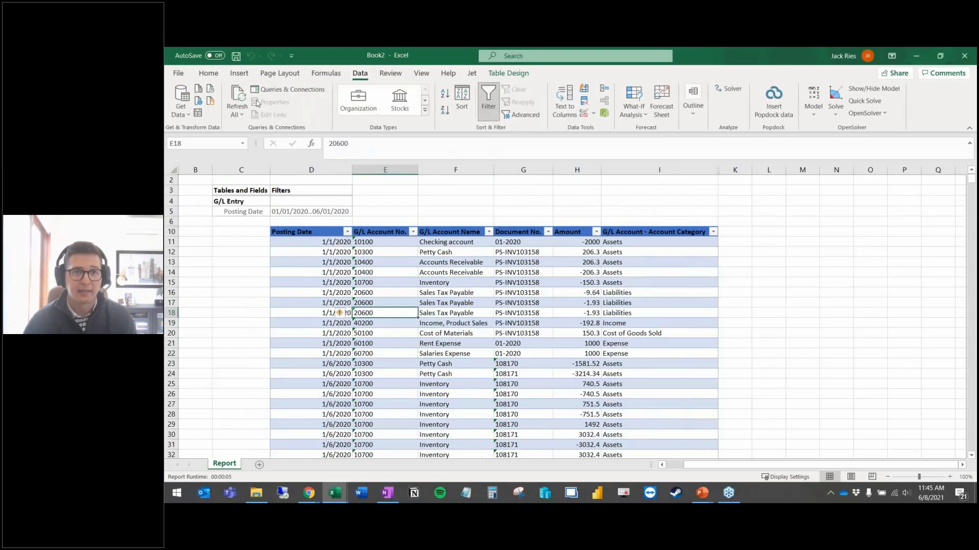
{"action": "left_click", "coordinate": [244, 75]}
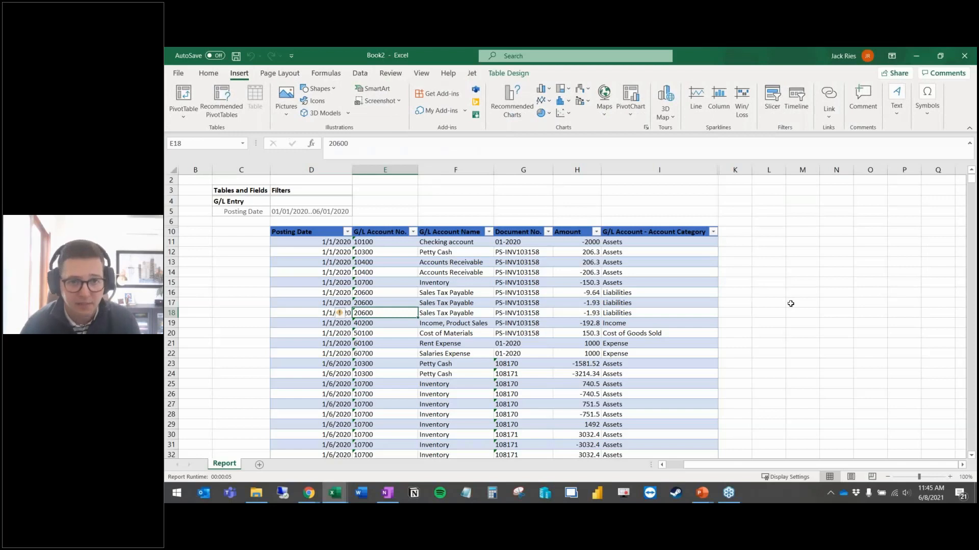
{"action": "left_click", "coordinate": [317, 284]}
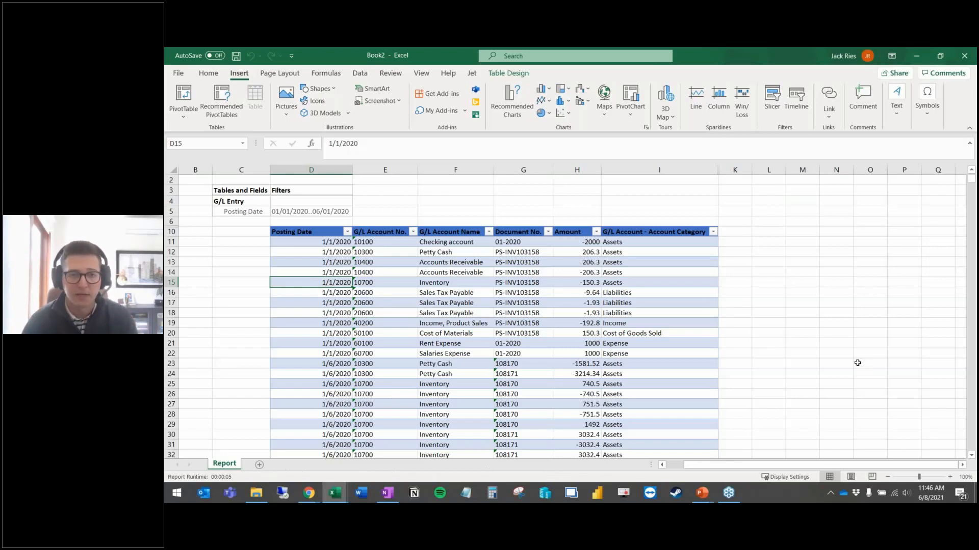
{"action": "left_click", "coordinate": [406, 315]}
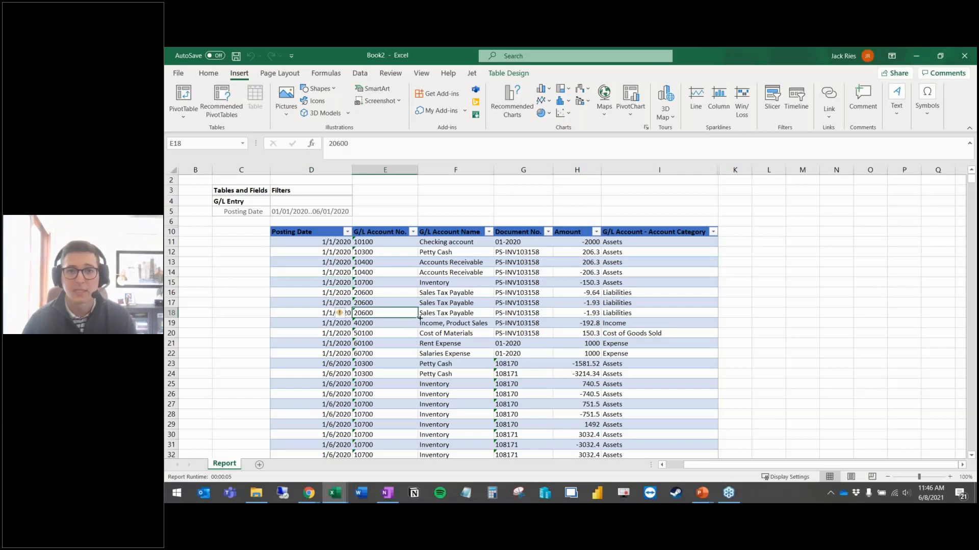
{"action": "left_click", "coordinate": [472, 73]}
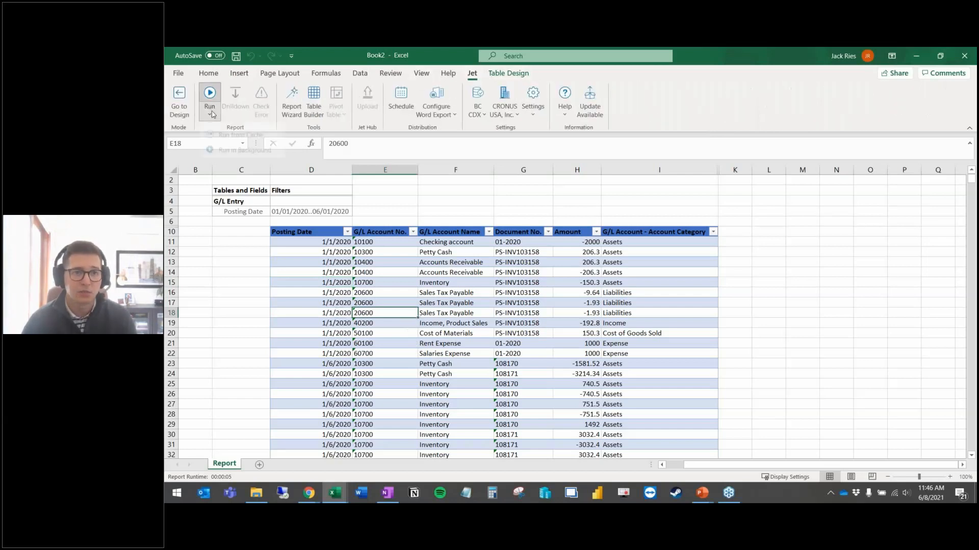
{"action": "left_click", "coordinate": [213, 115]}
{"action": "left_click", "coordinate": [371, 337]}
{"action": "left_click", "coordinate": [414, 341]}
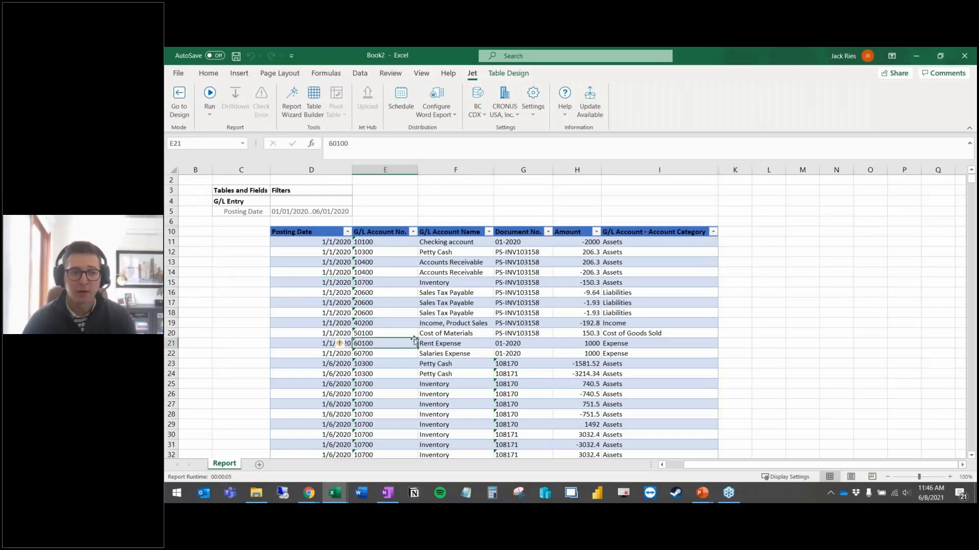
Step: Return the report to design mode, add a new sheet and delete the Report sheet
{"action": "left_click", "coordinate": [179, 102]}
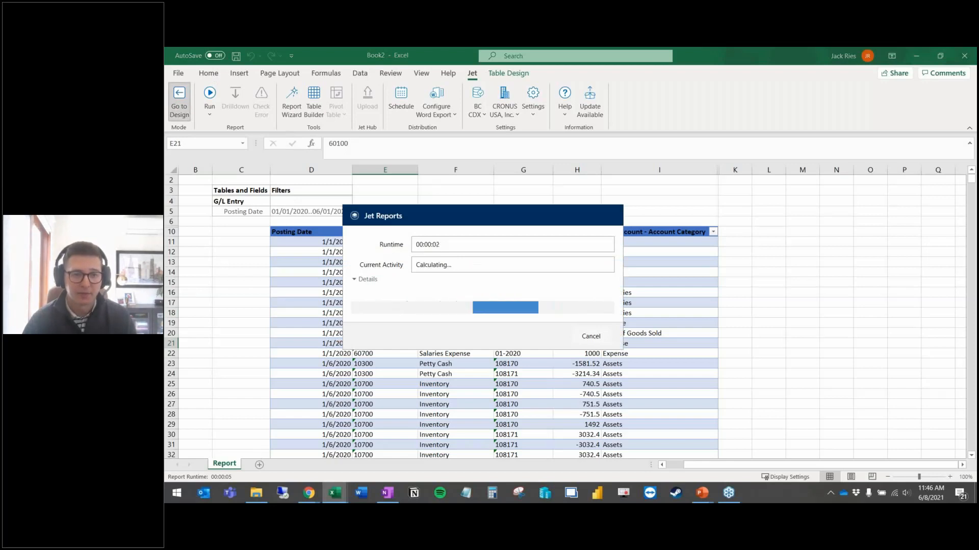
{"action": "left_click", "coordinate": [259, 465]}
{"action": "right_click", "coordinate": [229, 464]}
{"action": "left_click", "coordinate": [279, 336]}
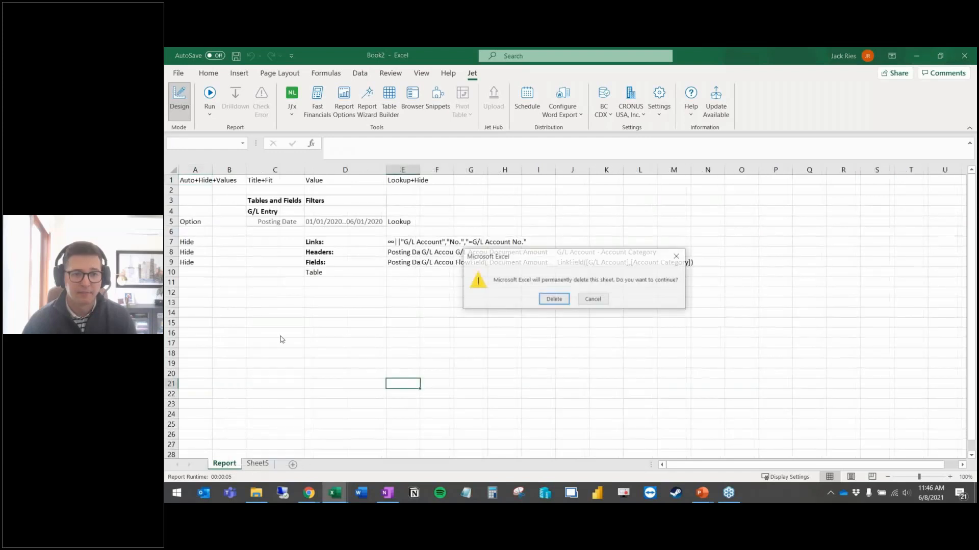
{"action": "key", "text": "Return"}
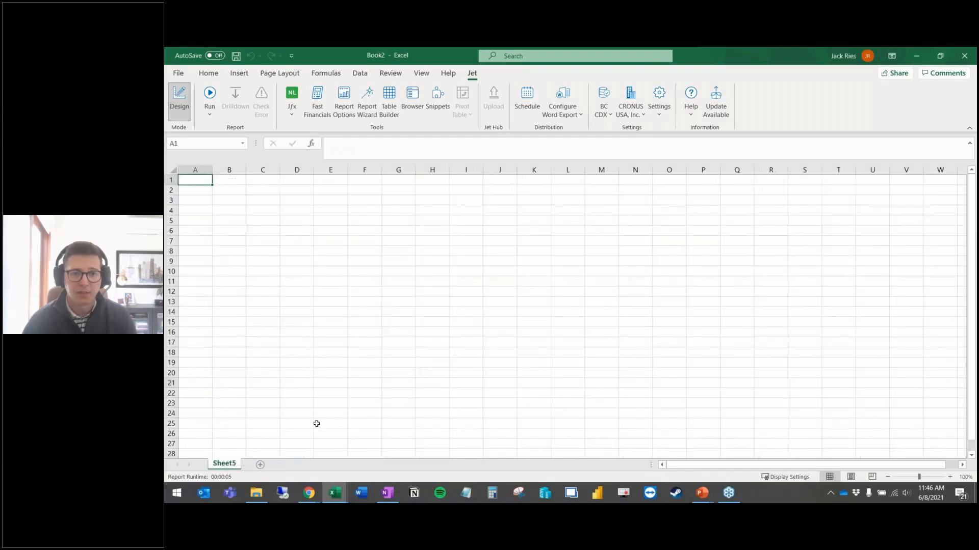
{"action": "left_click", "coordinate": [302, 226]}
{"action": "left_click", "coordinate": [292, 102]}
Step: Start a GL function for D5, then open General Ledger Entries in Business Central via 'gen le'
{"action": "left_click", "coordinate": [293, 174]}
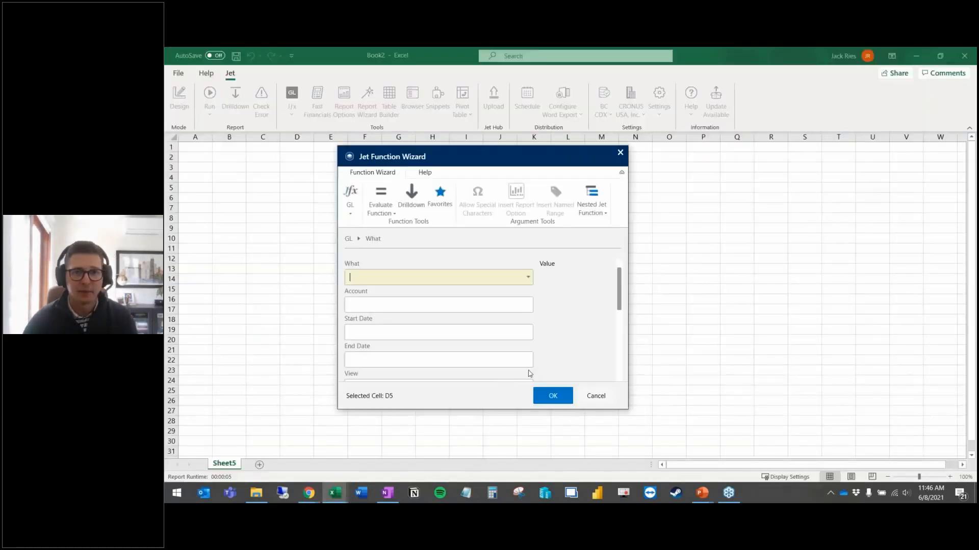
{"action": "mouse_move", "coordinate": [309, 492]}
{"action": "left_click", "coordinate": [369, 449]}
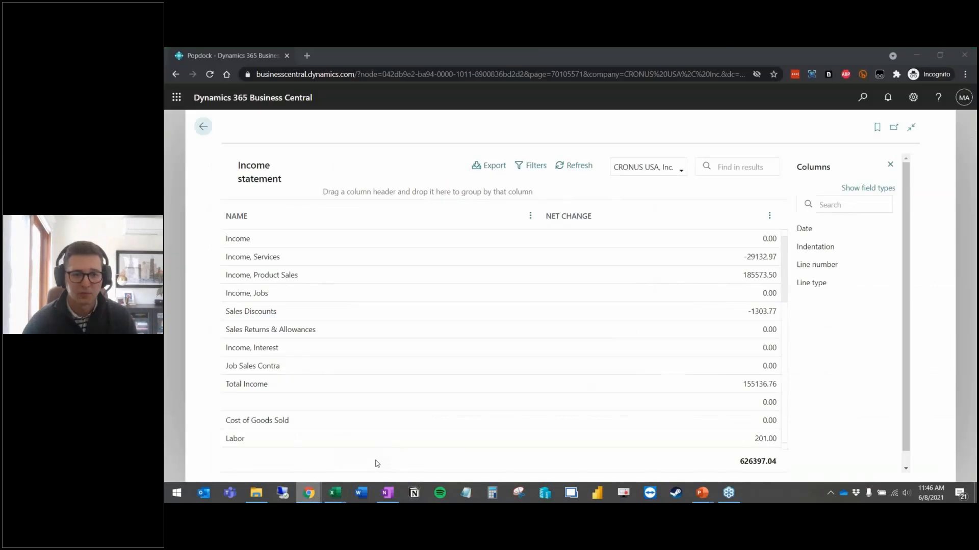
{"action": "left_click", "coordinate": [862, 97]}
{"action": "type", "text": "gen"}
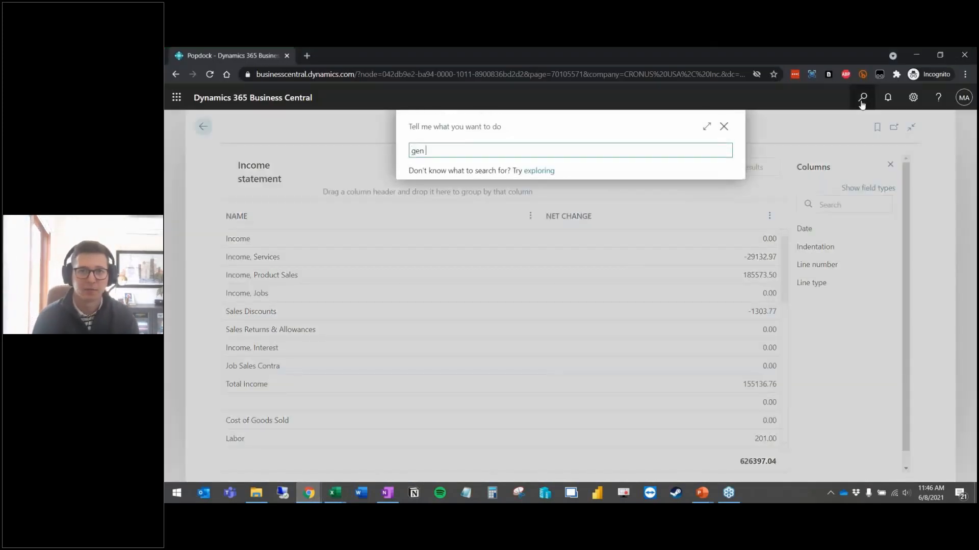
{"action": "type", "text": " le"}
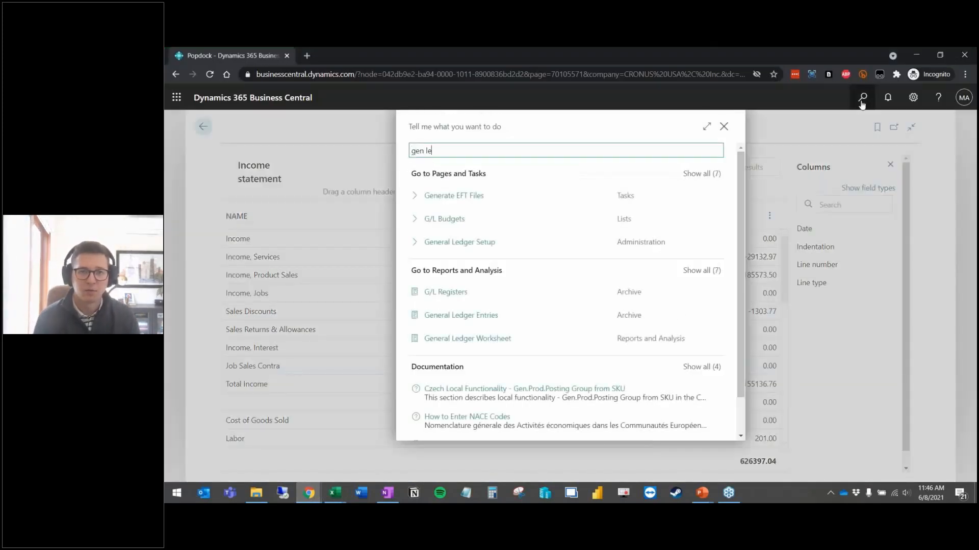
{"action": "key", "text": "Down"}
{"action": "key", "text": "Down"}
{"action": "key", "text": "Down"}
{"action": "key", "text": "Down"}
{"action": "key", "text": "Down"}
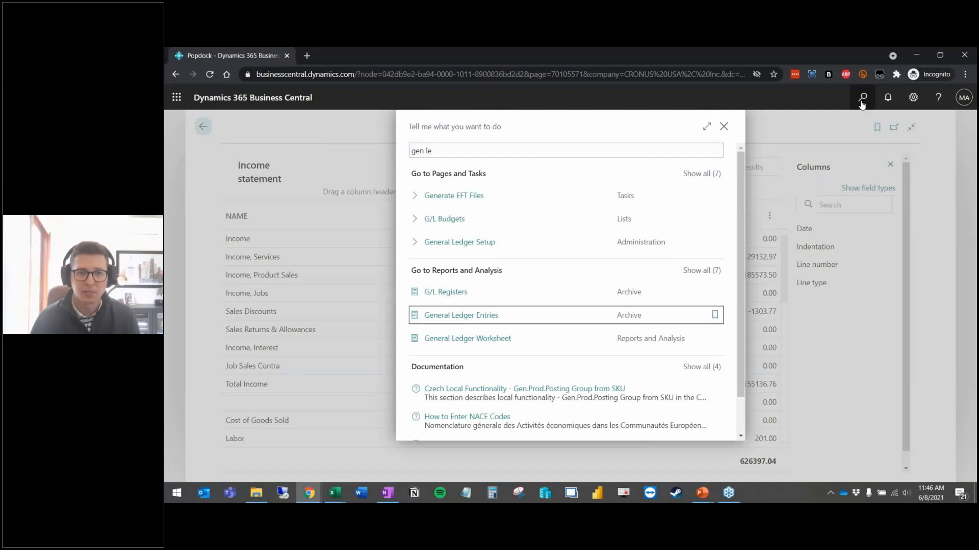
{"action": "key", "text": "Return"}
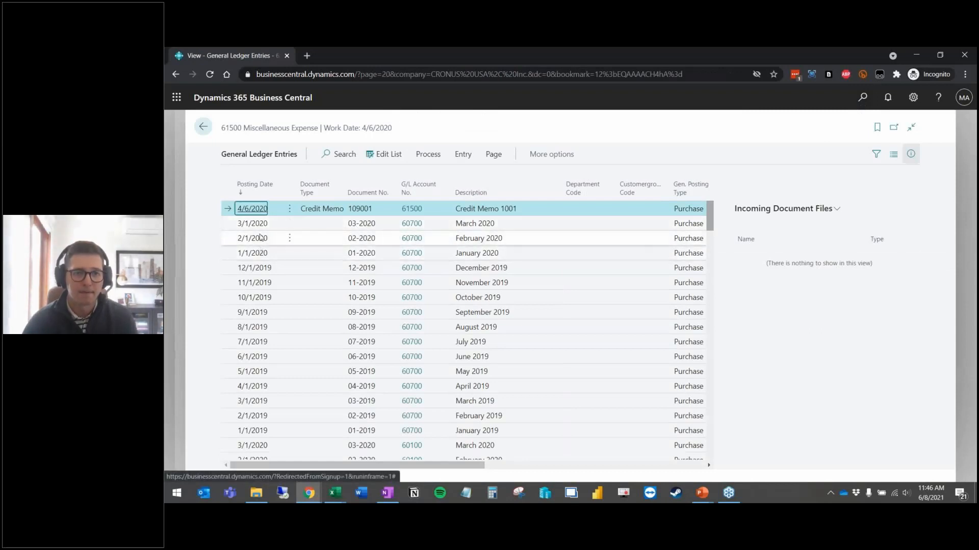
{"action": "key", "text": "alt+Tab"}
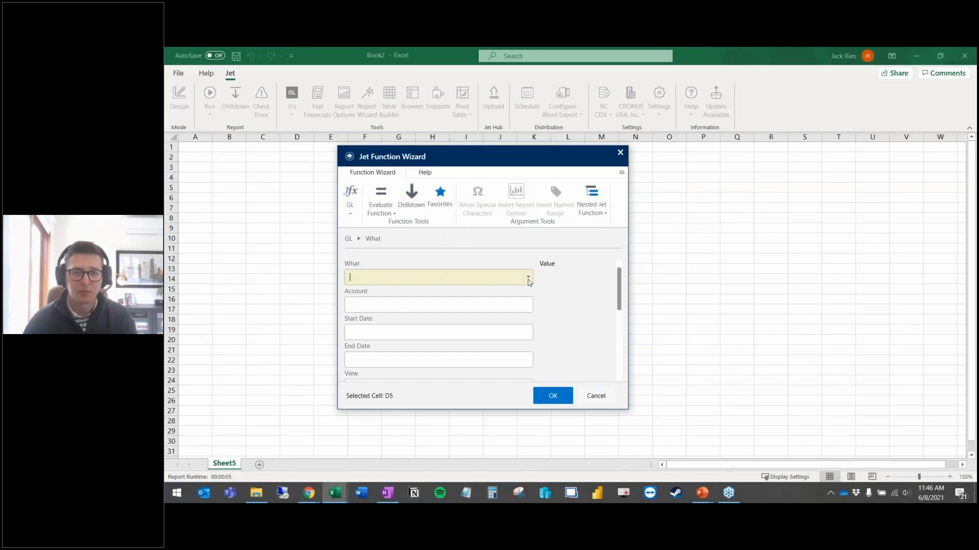
Step: Choose Balance as the GL value type and enlarge the Function Wizard
{"action": "left_click", "coordinate": [528, 278]}
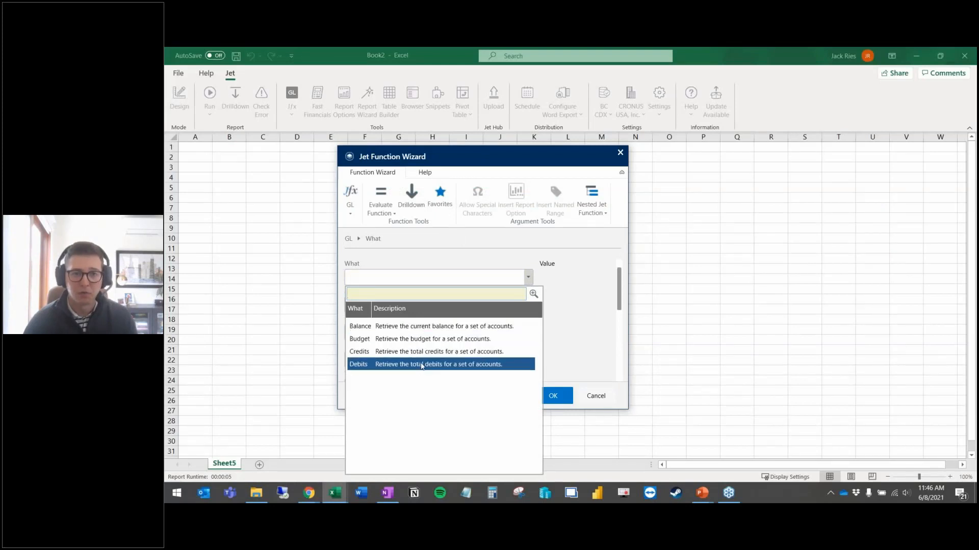
{"action": "left_click", "coordinate": [401, 330]}
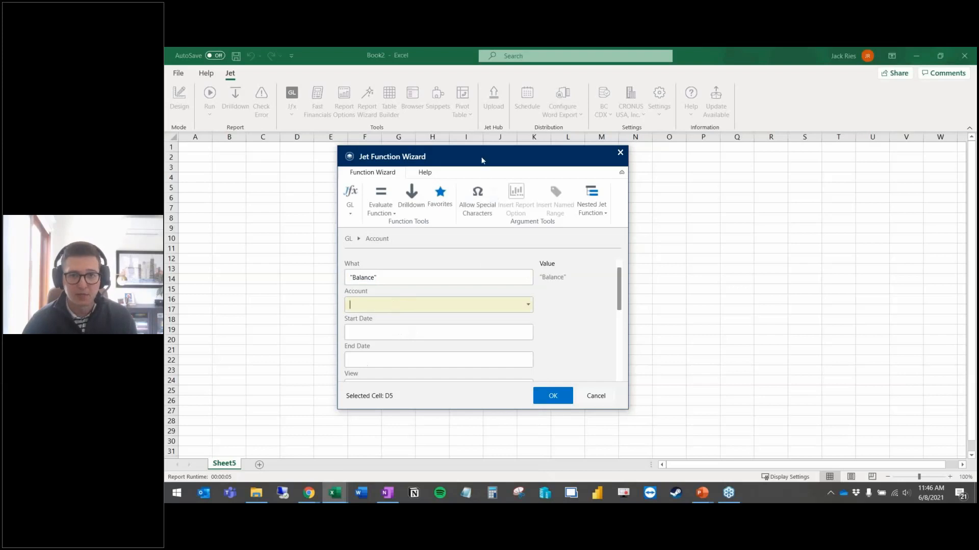
{"action": "left_click_drag", "start_coordinate": [483, 157], "coordinate": [439, 113]}
{"action": "left_click_drag", "start_coordinate": [584, 366], "coordinate": [738, 418]}
{"action": "left_click", "coordinate": [593, 262]}
{"action": "left_click", "coordinate": [593, 264]}
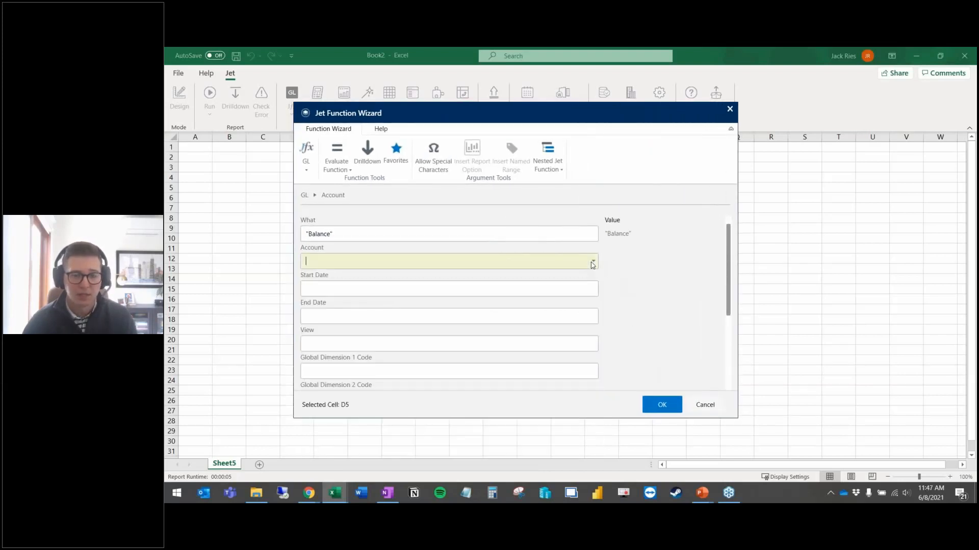
{"action": "key", "text": "alt+Tab"}
{"action": "key", "text": "alt+Tab"}
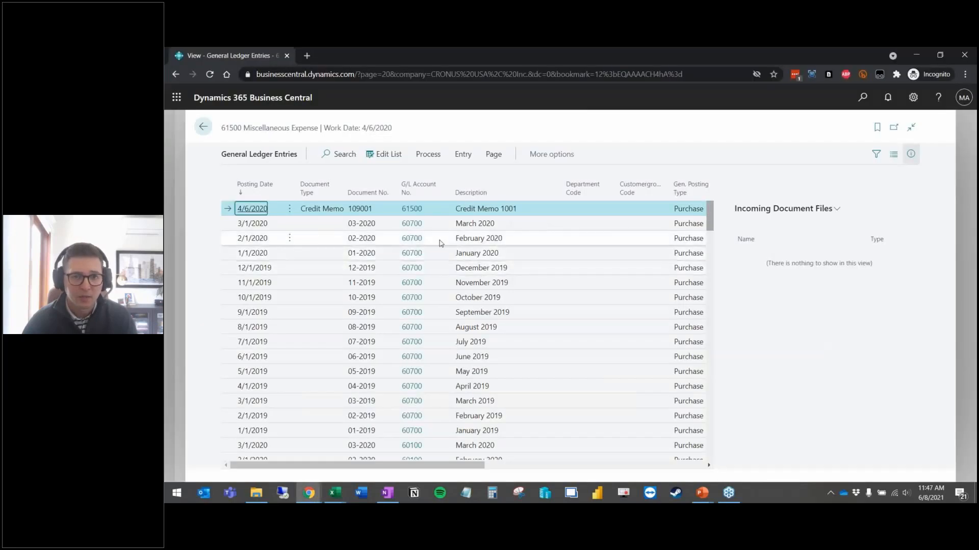
{"action": "key", "text": "alt+Tab"}
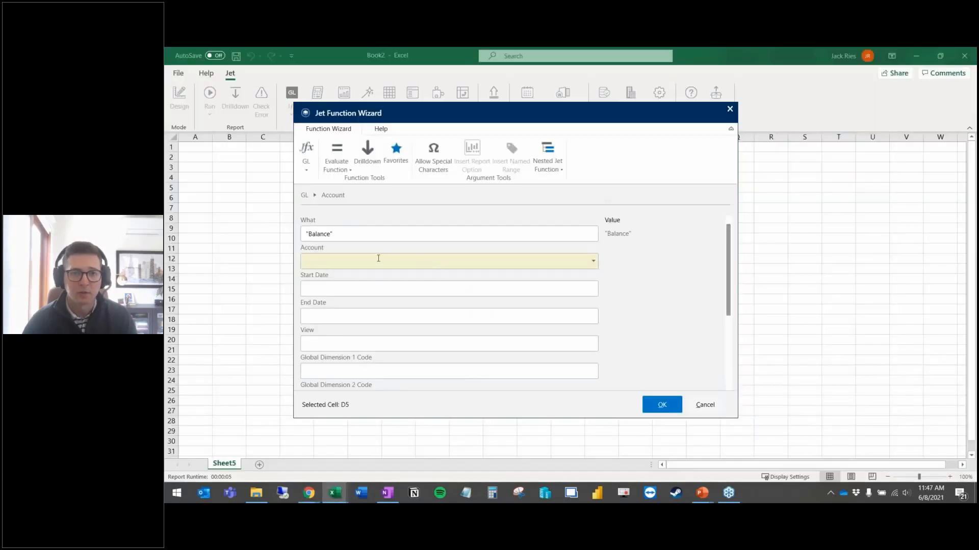
Step: Enter account 60700 with start date 1/1/2020 and end date 3/1/2020
{"action": "type", "text": "60700"}
{"action": "key", "text": "Tab"}
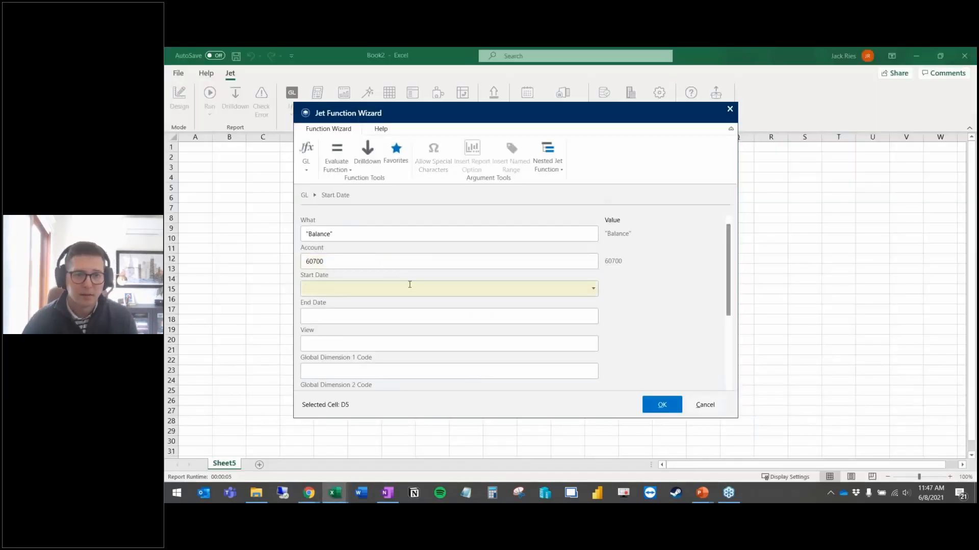
{"action": "key", "text": "alt+Tab"}
{"action": "key", "text": "alt+Tab"}
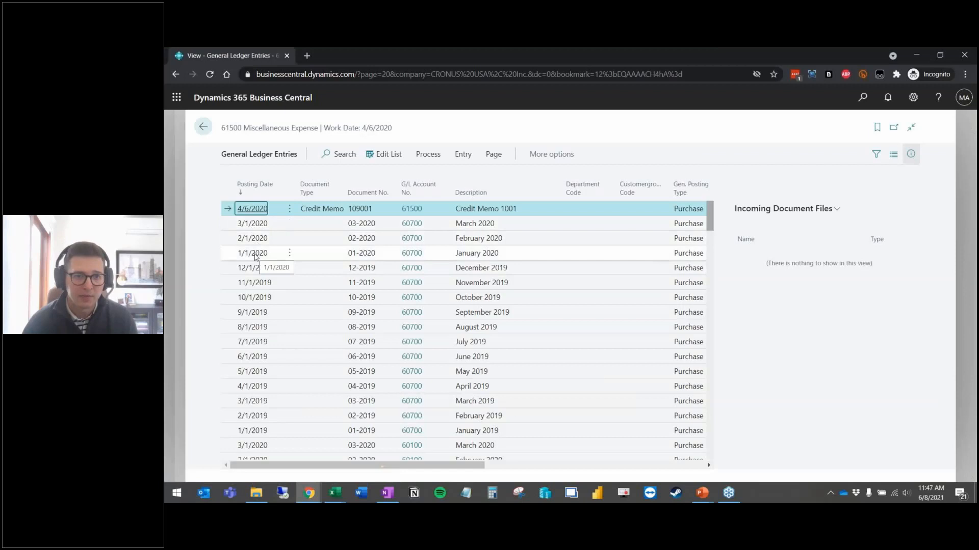
{"action": "key", "text": "alt+Tab"}
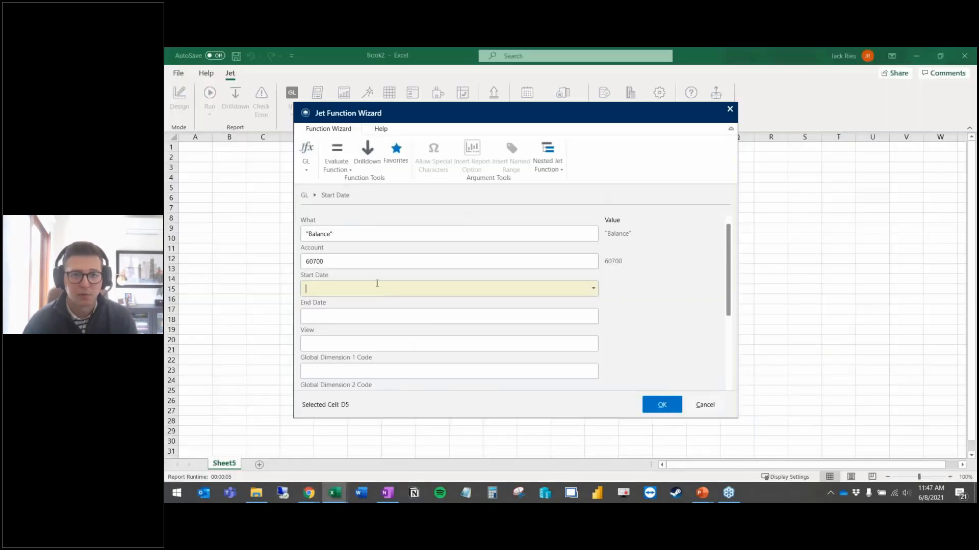
{"action": "type", "text": "1/1/202"}
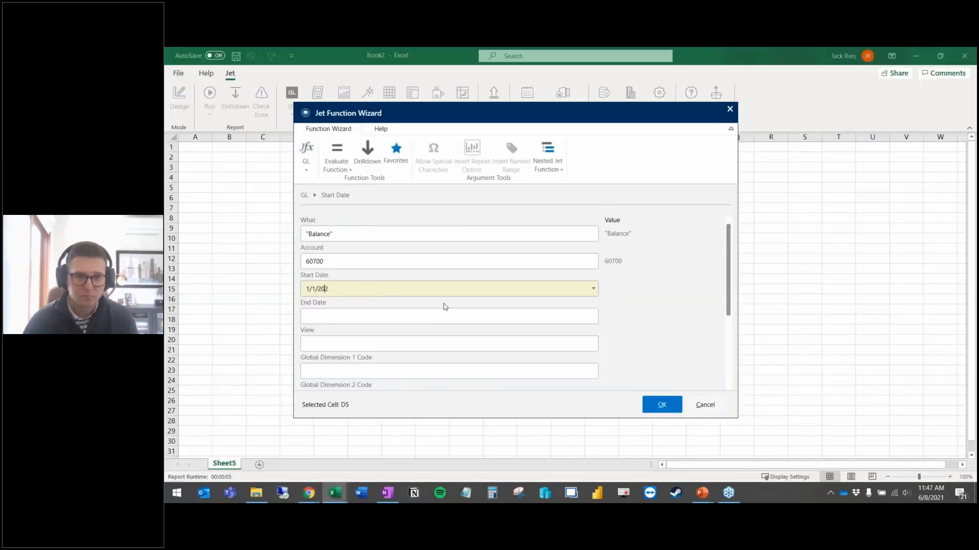
{"action": "type", "text": "0"}
{"action": "key", "text": "Tab"}
{"action": "type", "text": "3/1/"}
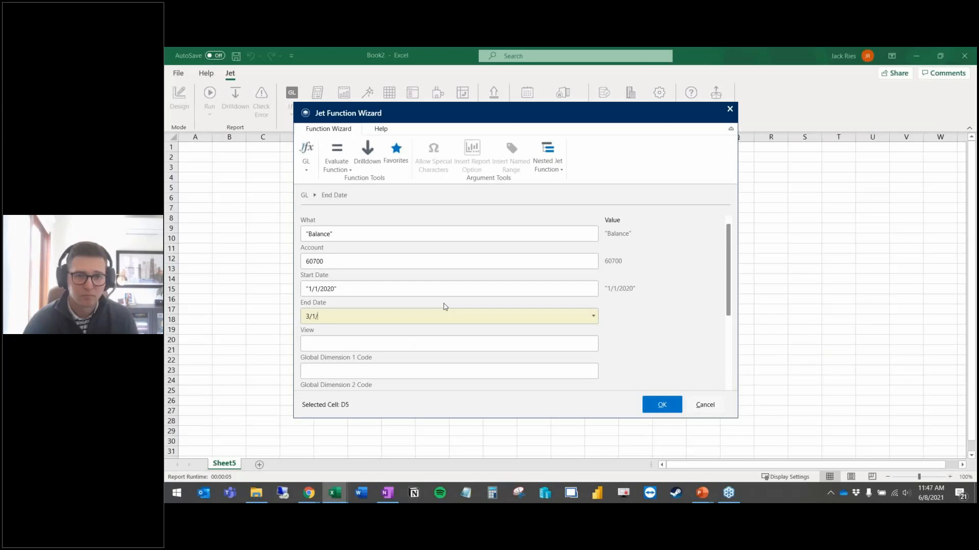
{"action": "type", "text": "2020"}
{"action": "key", "text": "Tab"}
Step: Insert the GL Balance formula into D5, returning 3000, and reselect D5
{"action": "scroll", "coordinate": [445, 306], "scroll_direction": "down", "scroll_amount": 1}
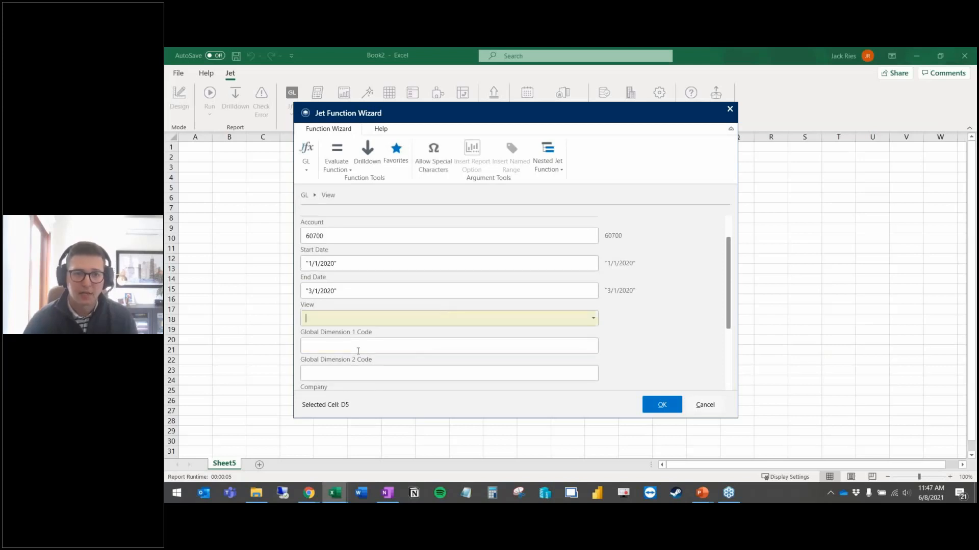
{"action": "scroll", "coordinate": [387, 331], "scroll_direction": "down", "scroll_amount": 2}
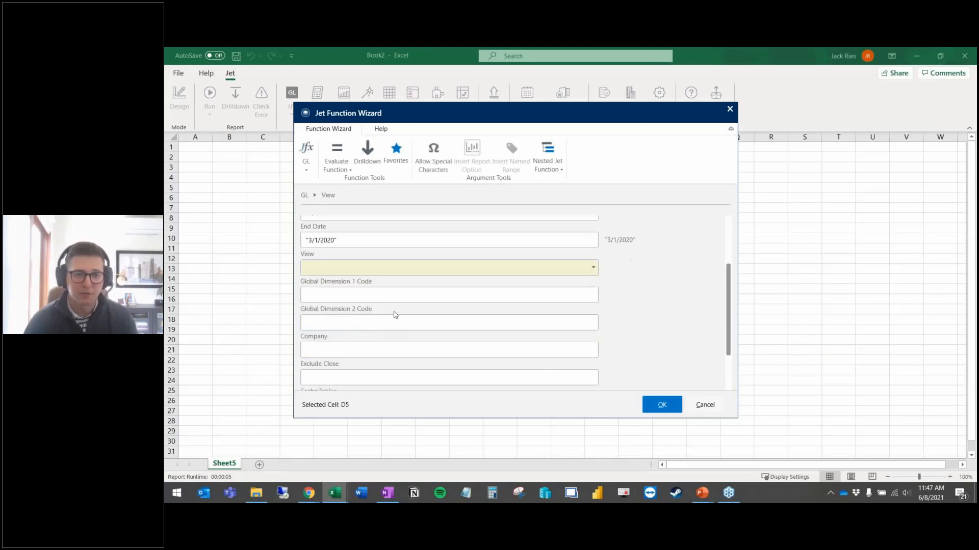
{"action": "scroll", "coordinate": [335, 298], "scroll_direction": "down", "scroll_amount": 2}
{"action": "left_click", "coordinate": [337, 299]}
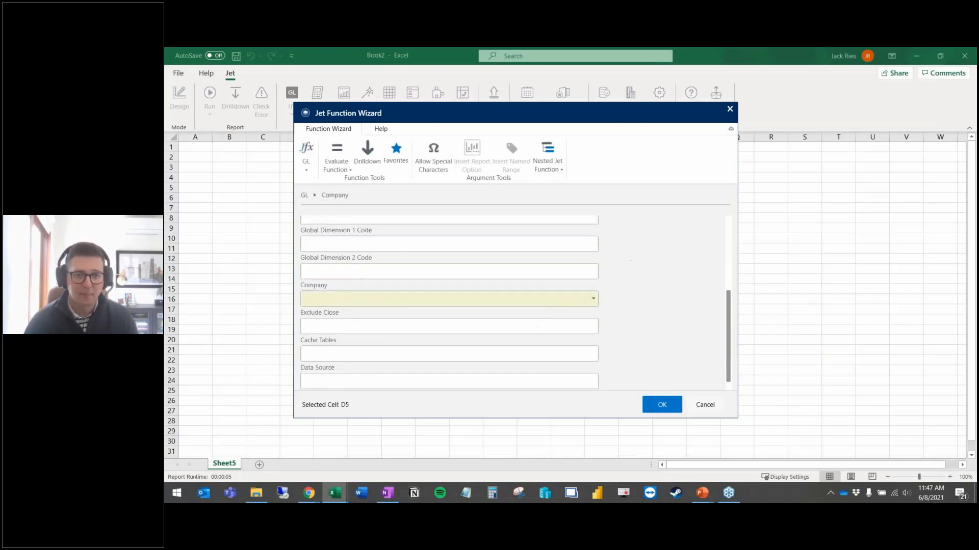
{"action": "scroll", "coordinate": [515, 323], "scroll_direction": "up", "scroll_amount": 4}
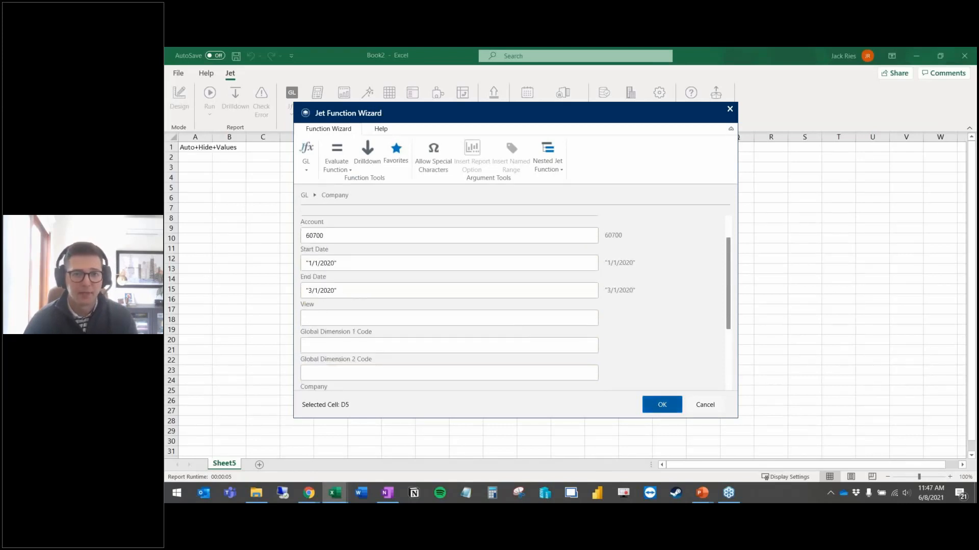
{"action": "left_click", "coordinate": [661, 405]}
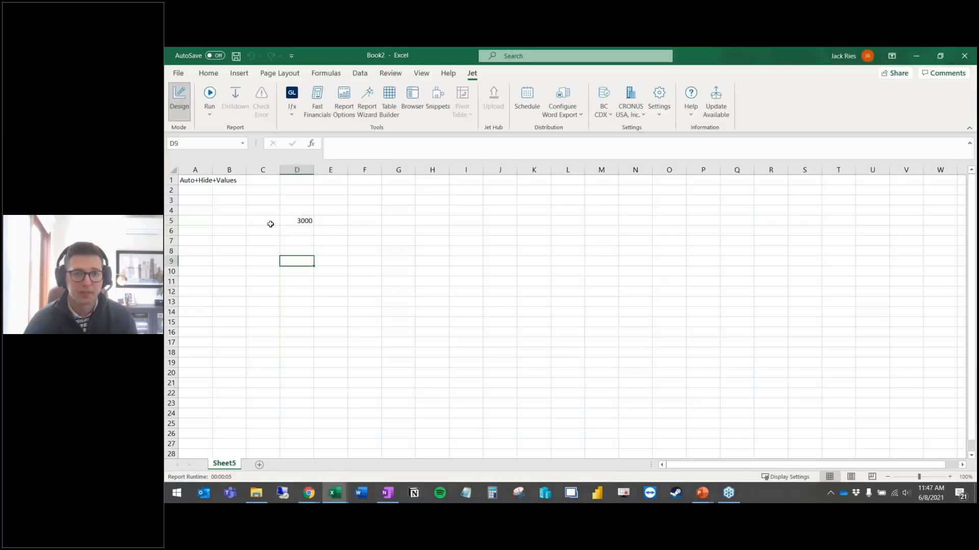
{"action": "left_click", "coordinate": [271, 225]}
{"action": "left_click", "coordinate": [311, 222]}
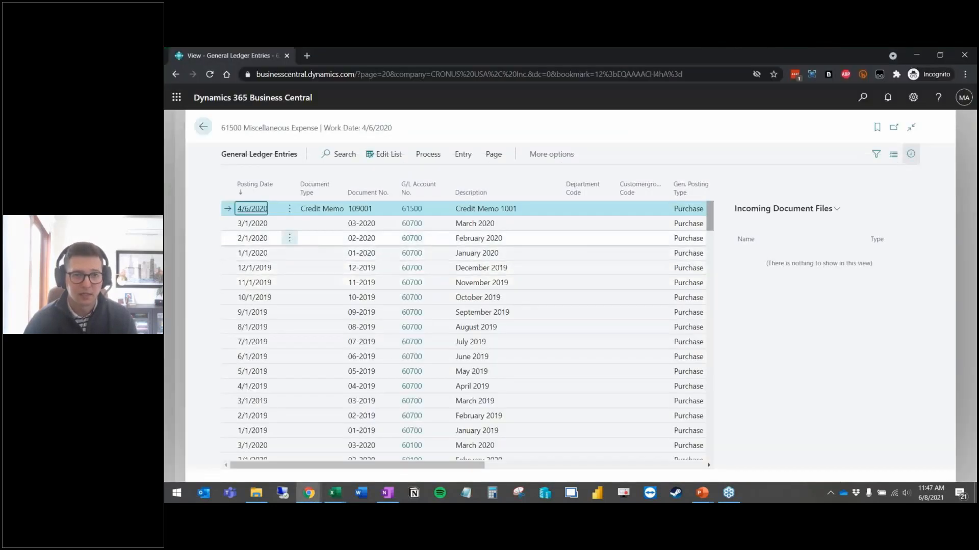
Step: Mark the 1/1, 2/1 and 3/1/2020 entries for 60700 and scroll to their 1,000.00 amounts
{"action": "left_click", "coordinate": [234, 227]}
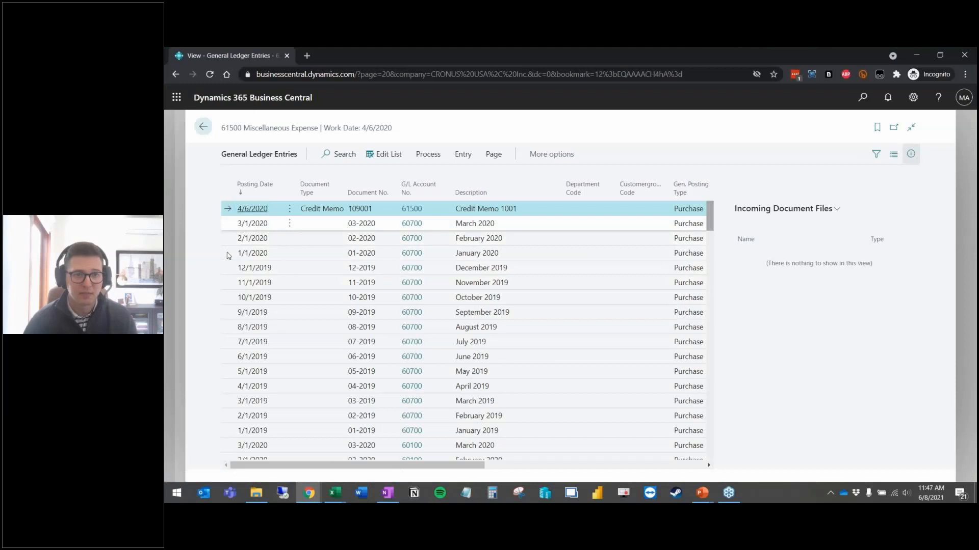
{"action": "left_click", "coordinate": [229, 255], "text": "shift"}
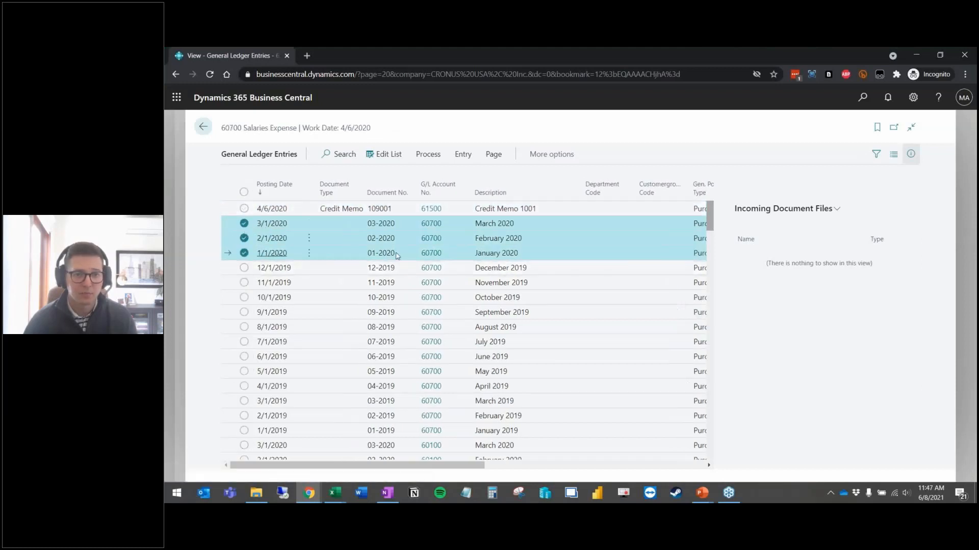
{"action": "left_click_drag", "start_coordinate": [456, 468], "coordinate": [587, 468]}
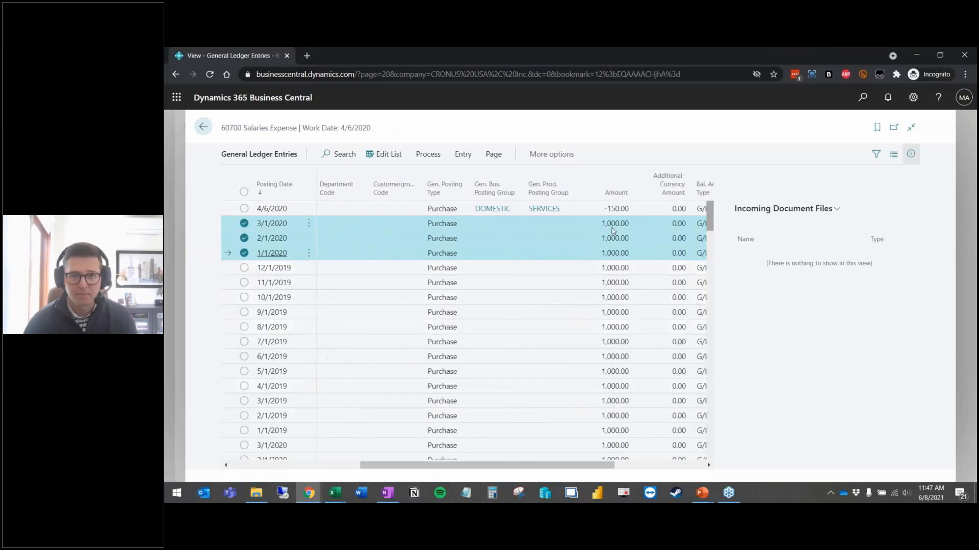
{"action": "key", "text": "alt+Tab"}
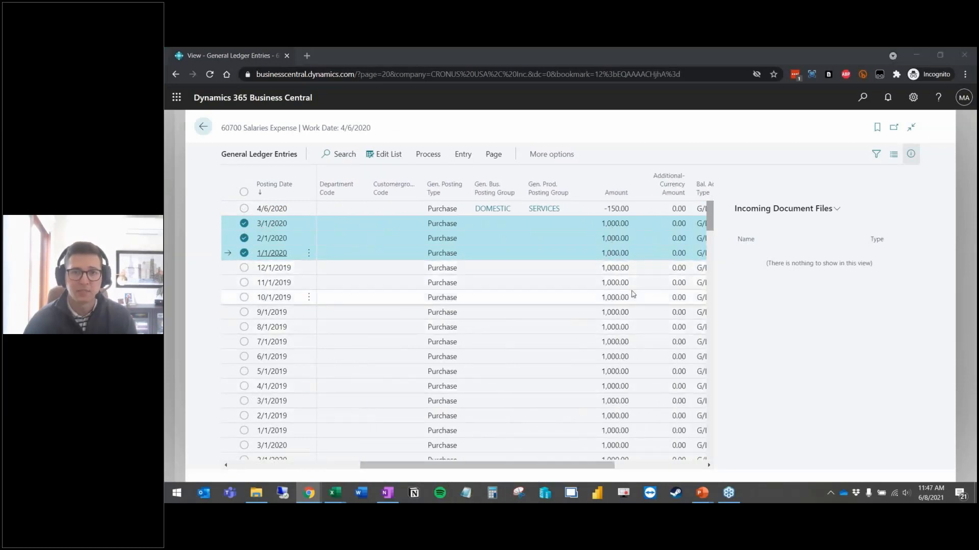
Step: Enter account number 60700 in cell C5
{"action": "left_click", "coordinate": [283, 271]}
{"action": "left_click", "coordinate": [270, 218]}
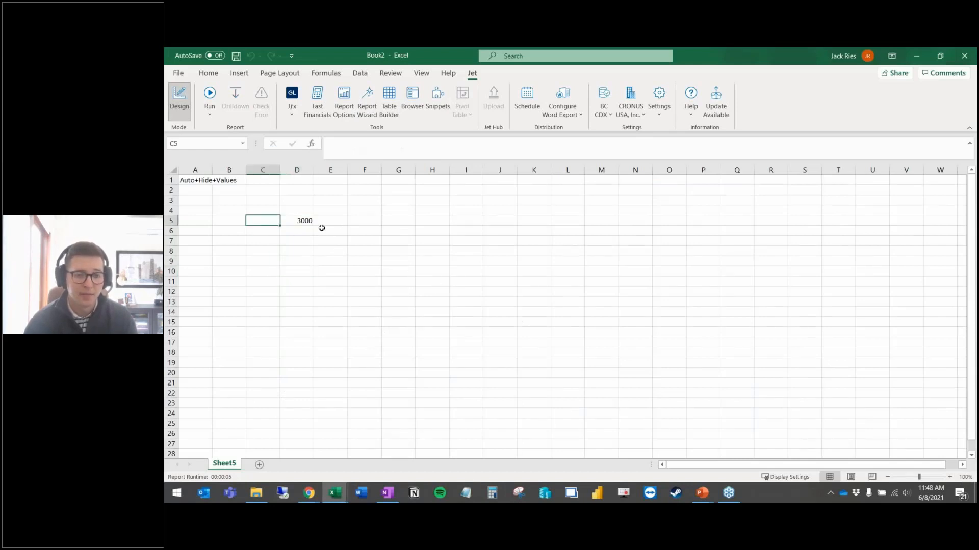
{"action": "double_click", "coordinate": [276, 222]}
{"action": "type", "text": "60000"}
{"action": "key", "text": "BackSpace"}
{"action": "key", "text": "BackSpace"}
{"action": "key", "text": "BackSpace"}
{"action": "key", "text": "BackSpace"}
{"action": "type", "text": "0700"}
{"action": "key", "text": "Return"}
Step: Replace the hard-coded 60700 in D5's GL formula with a reference to C5
{"action": "key", "text": "Up"}
{"action": "key", "text": "Right"}
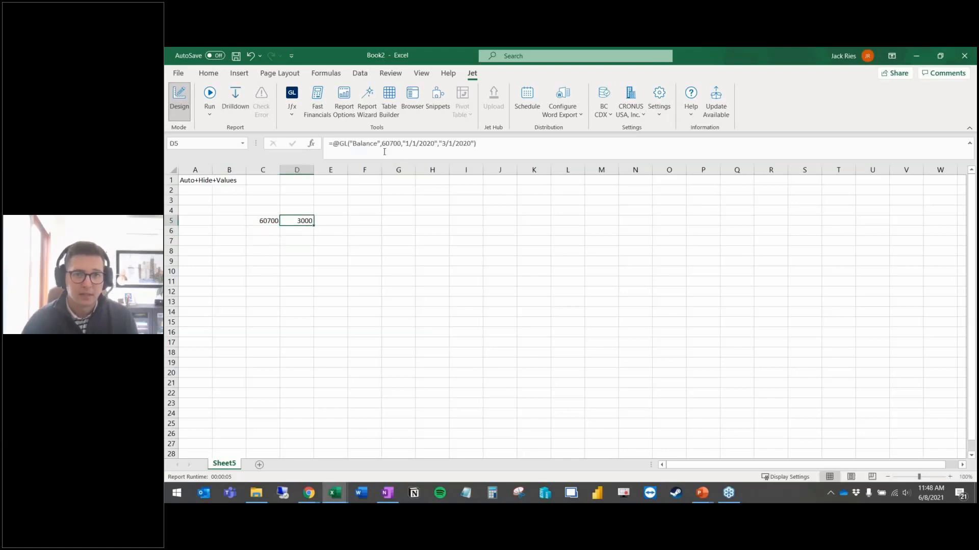
{"action": "left_click_drag", "start_coordinate": [383, 146], "coordinate": [400, 147]}
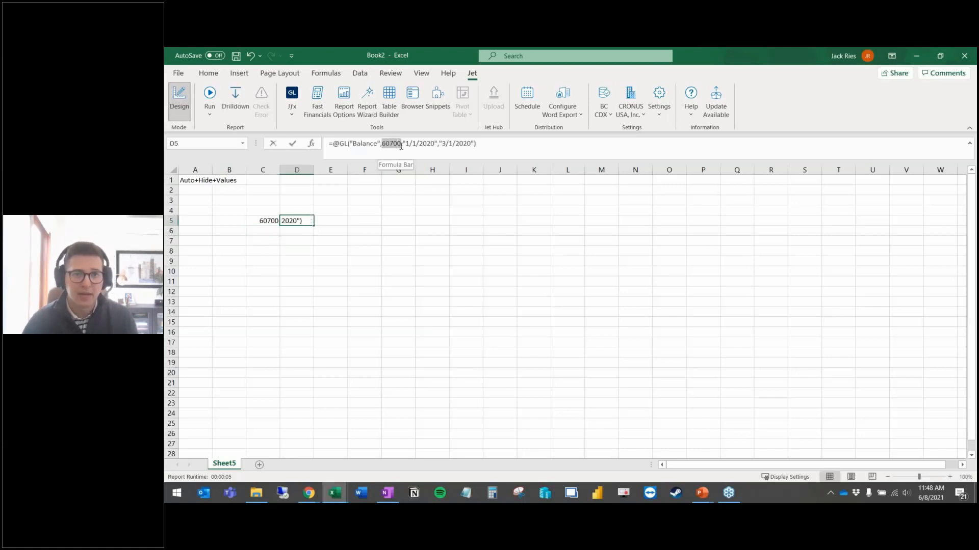
{"action": "left_click", "coordinate": [270, 220]}
{"action": "key", "text": "Return"}
{"action": "key", "text": "Up"}
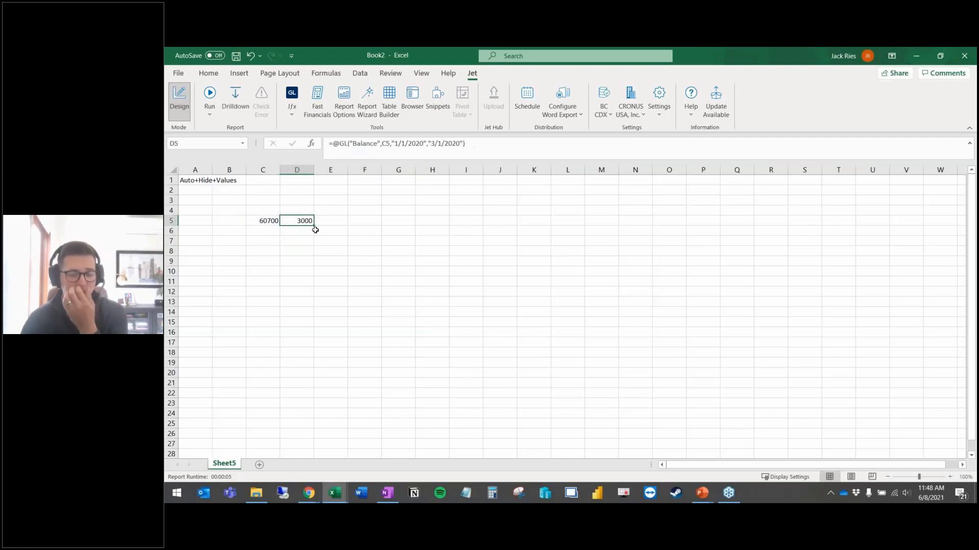
{"action": "left_click", "coordinate": [325, 260]}
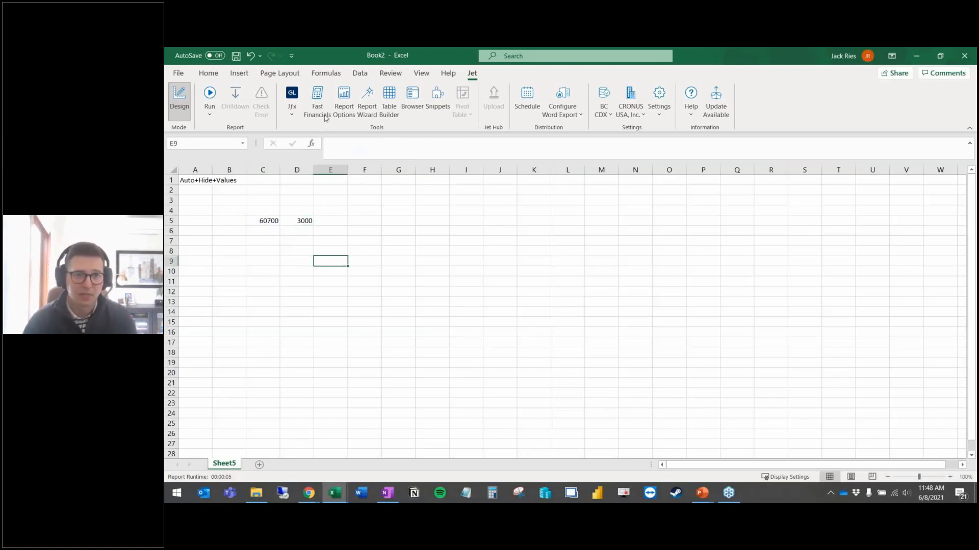
Step: Place the asset accounts from Fast Financials at column G, building the balance sheet to TOTAL ASSETS 257,977.21
{"action": "left_click", "coordinate": [317, 99]}
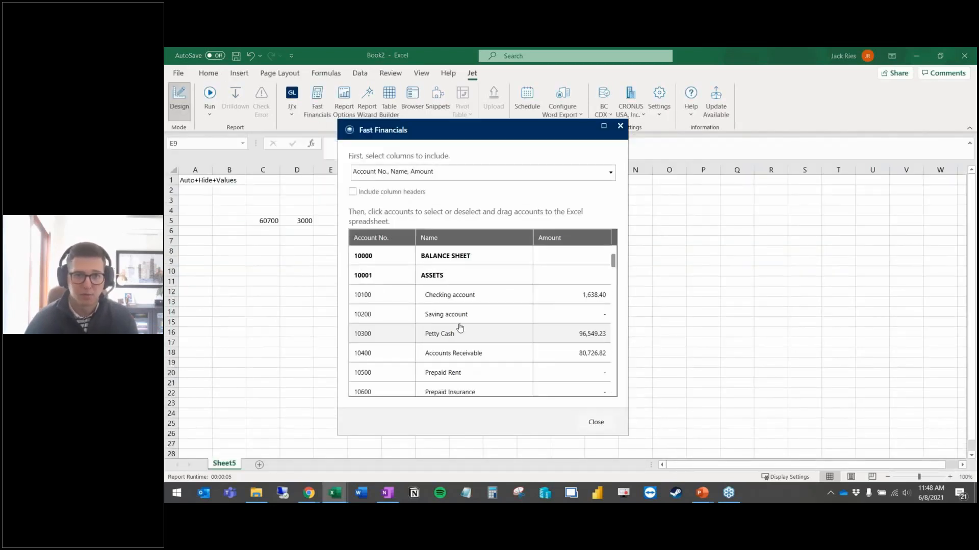
{"action": "scroll", "coordinate": [386, 265], "scroll_direction": "down", "scroll_amount": 5}
{"action": "scroll", "coordinate": [386, 265], "scroll_direction": "up", "scroll_amount": 5}
{"action": "scroll", "coordinate": [402, 286], "scroll_direction": "down", "scroll_amount": 5}
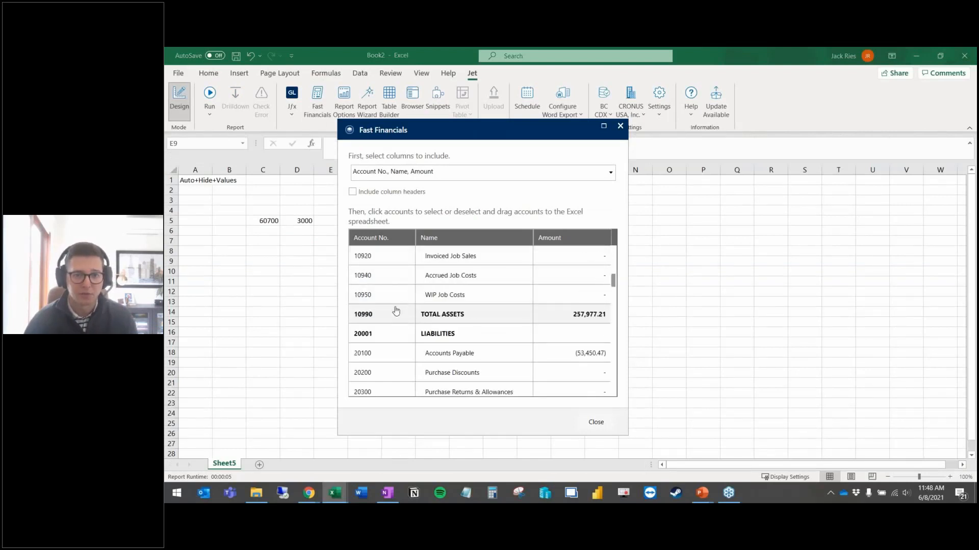
{"action": "left_click_drag", "start_coordinate": [452, 136], "coordinate": [683, 145]}
{"action": "left_click_drag", "start_coordinate": [695, 302], "coordinate": [400, 242]}
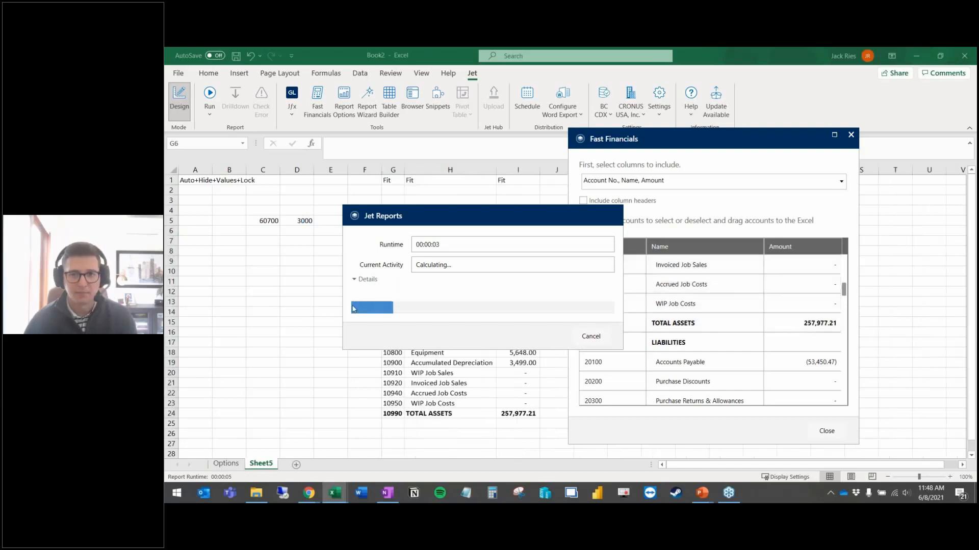
{"action": "left_click", "coordinate": [841, 431]}
{"action": "left_click", "coordinate": [633, 334]}
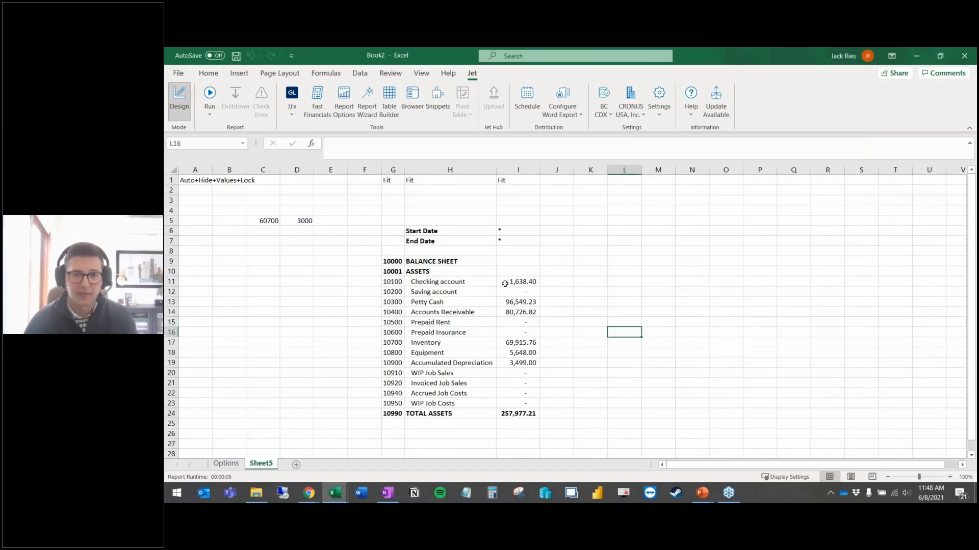
Step: Run the report from the enlarged Report Options dialog with its current filters
{"action": "left_click", "coordinate": [210, 96]}
{"action": "left_click_drag", "start_coordinate": [629, 376], "coordinate": [688, 426]}
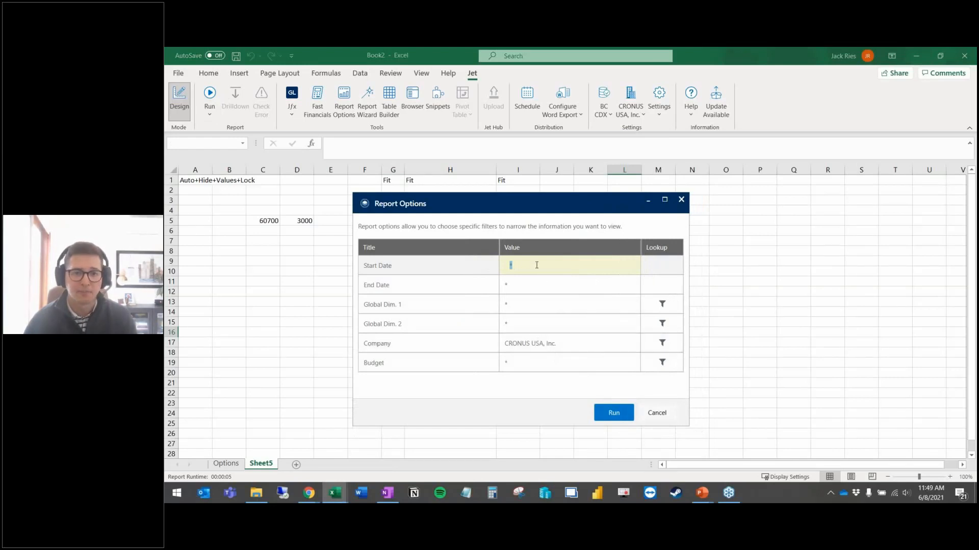
{"action": "left_click", "coordinate": [661, 417]}
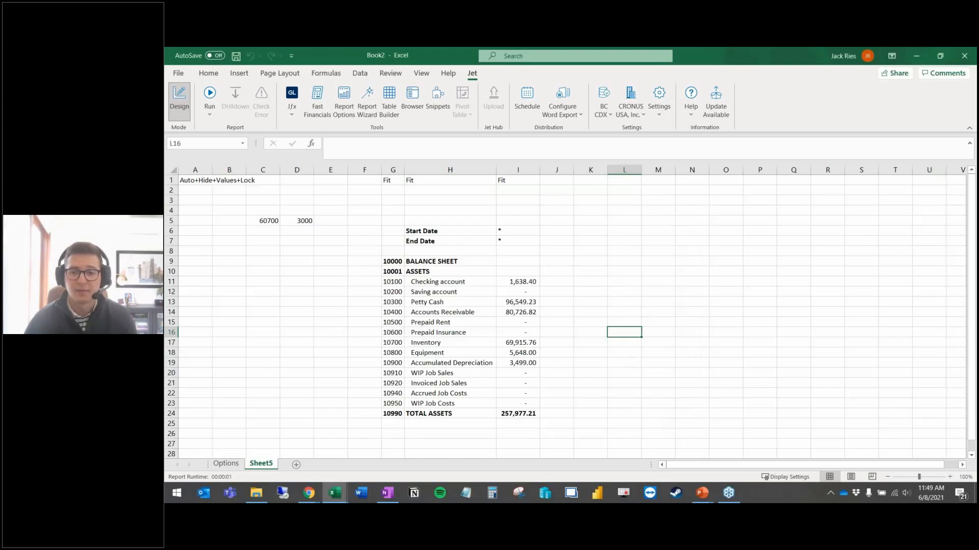
Step: Set End Date in Options sheet cell C3 to =TODAY() (6/8/2021), then return to Sheet5
{"action": "left_click", "coordinate": [226, 463]}
{"action": "left_click", "coordinate": [260, 200]}
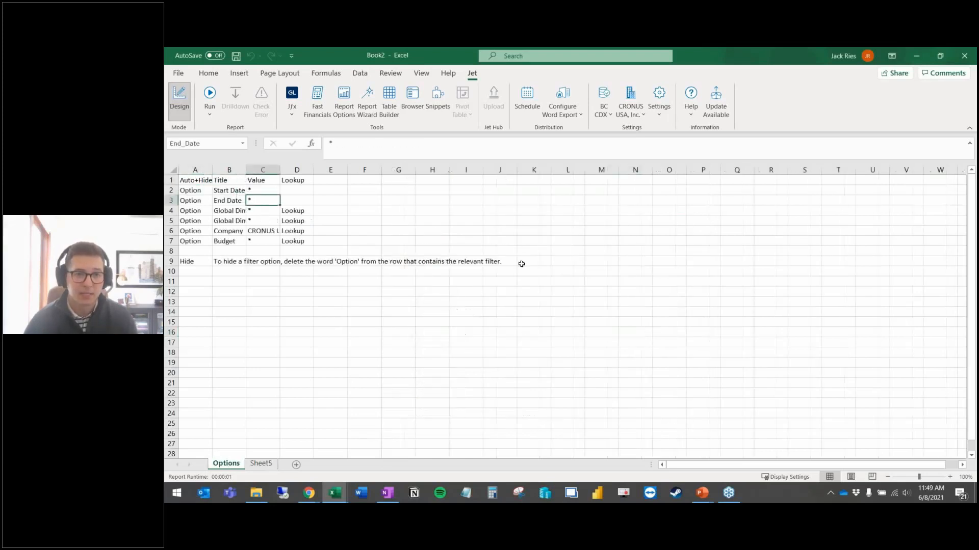
{"action": "type", "text": "=today()"}
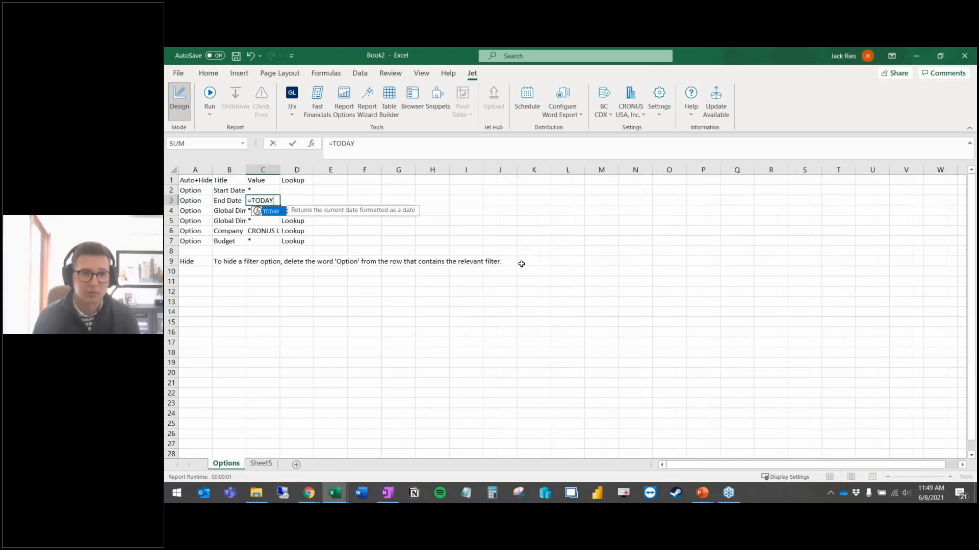
{"action": "key", "text": "Tab"}
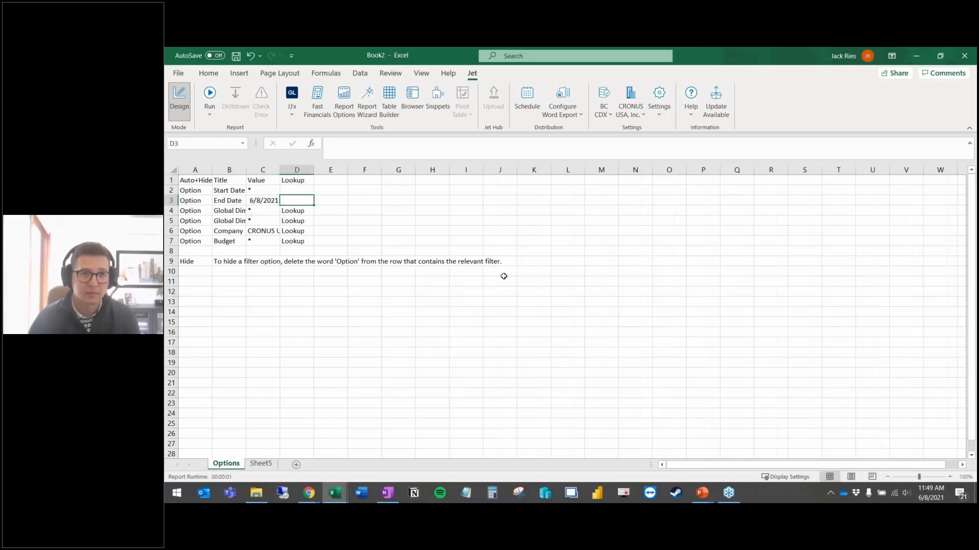
{"action": "left_click", "coordinate": [260, 464]}
{"action": "left_click", "coordinate": [210, 94]}
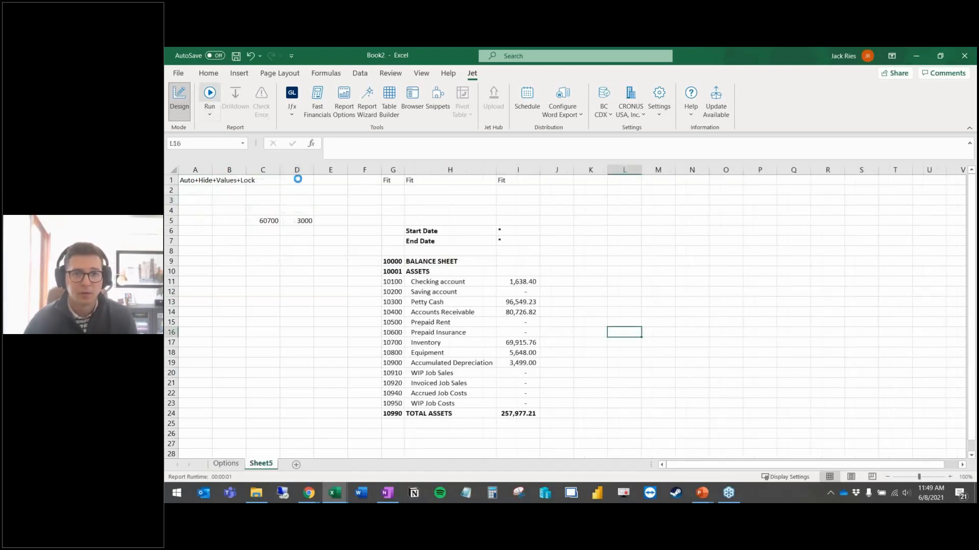
Step: Run the balance sheet with End Date 6/8/2021, check the Checking balance in I11, then switch to the browser
{"action": "left_click", "coordinate": [528, 288]}
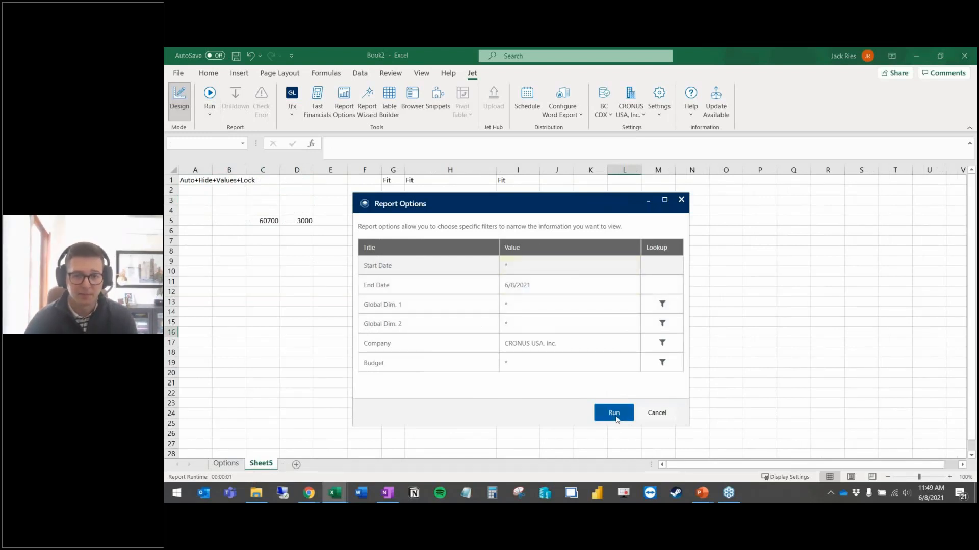
{"action": "left_click", "coordinate": [614, 412]}
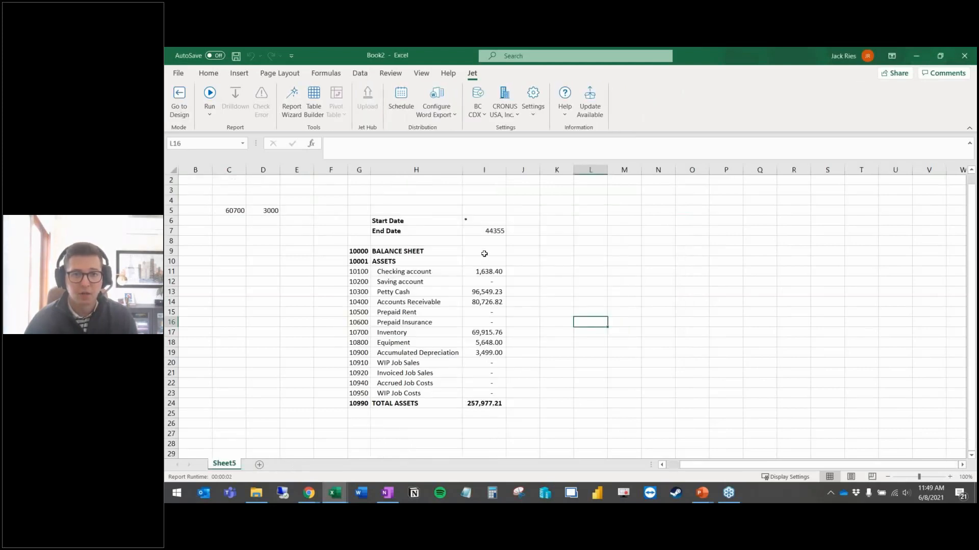
{"action": "left_click", "coordinate": [482, 271]}
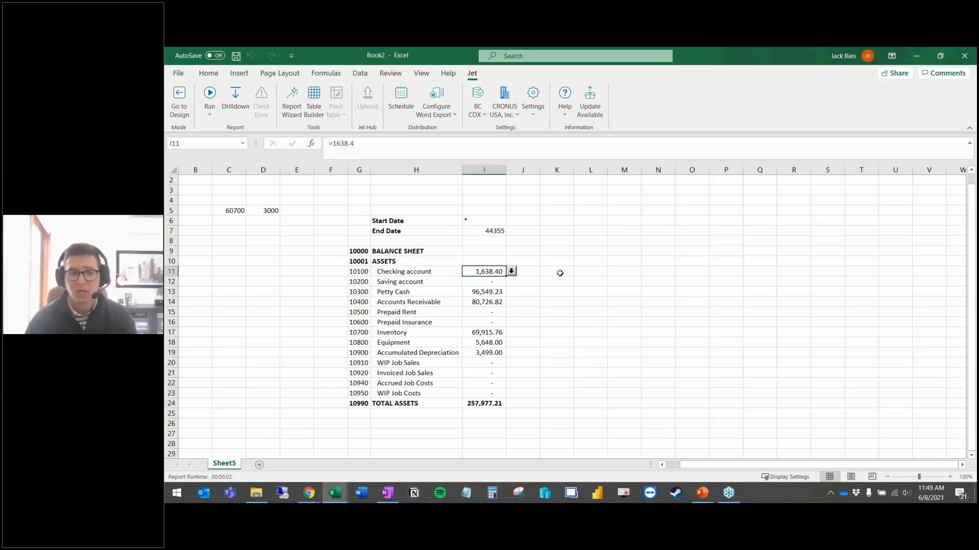
{"action": "key", "text": "alt+Tab"}
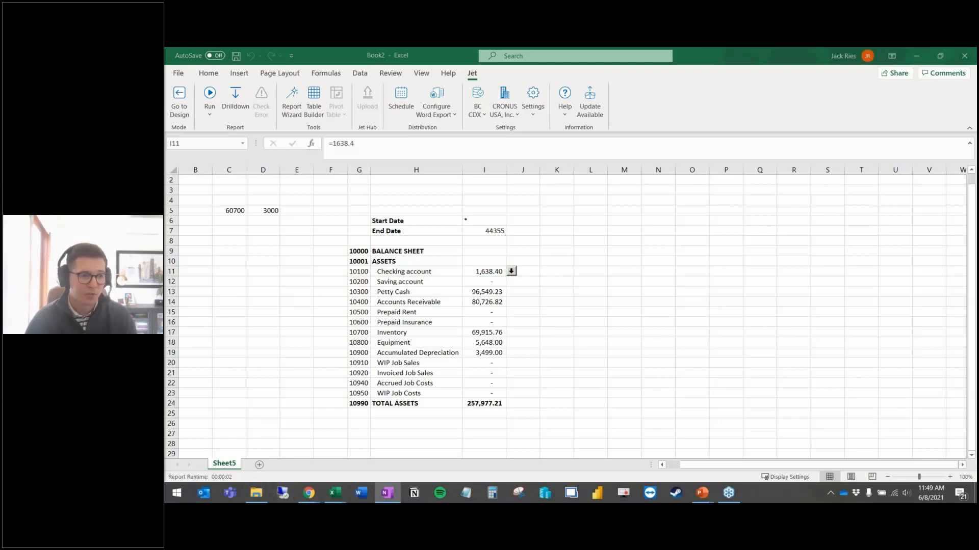
{"action": "left_click", "coordinate": [309, 493]}
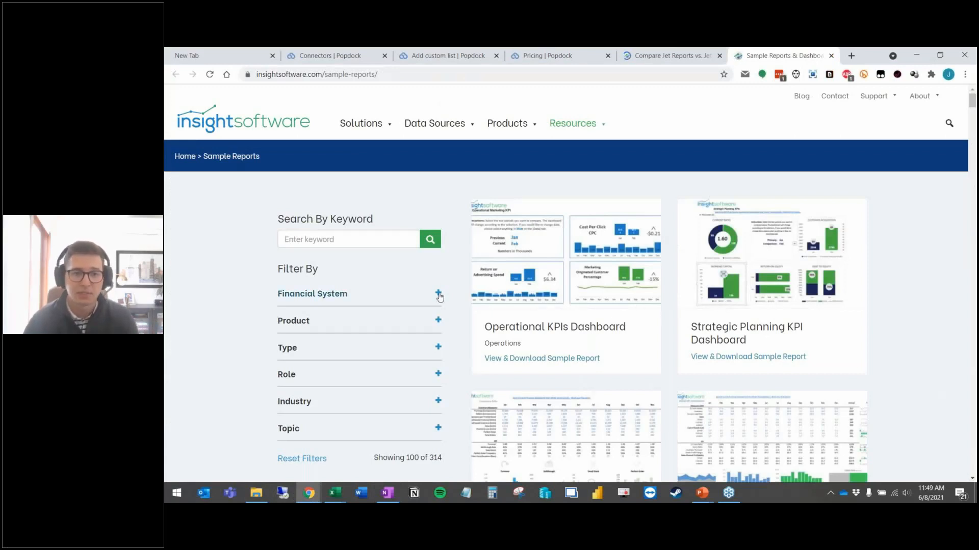
Step: Filter the sample reports to the Dynamics 365 Business Central financial system
{"action": "scroll", "coordinate": [418, 275], "scroll_direction": "down", "scroll_amount": 1}
{"action": "left_click", "coordinate": [437, 240]}
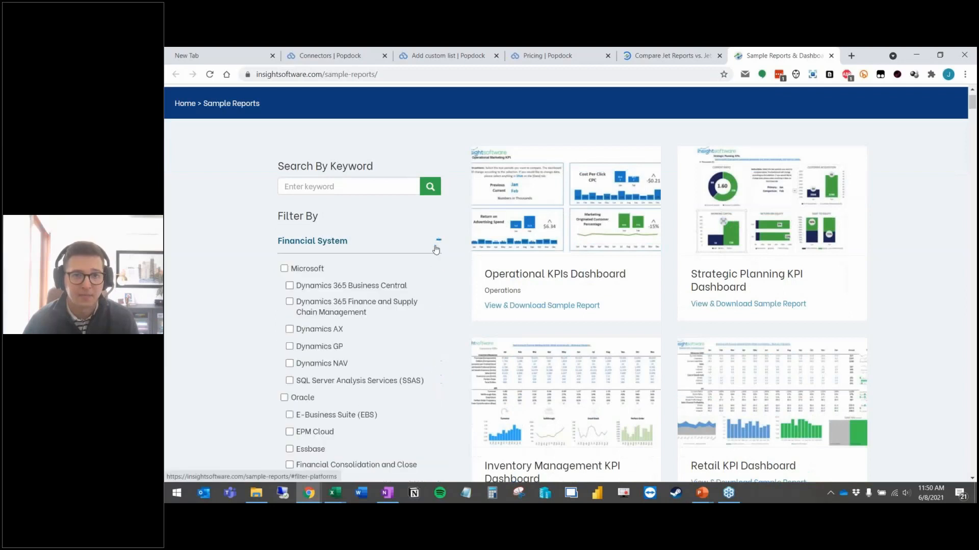
{"action": "left_click", "coordinate": [289, 286]}
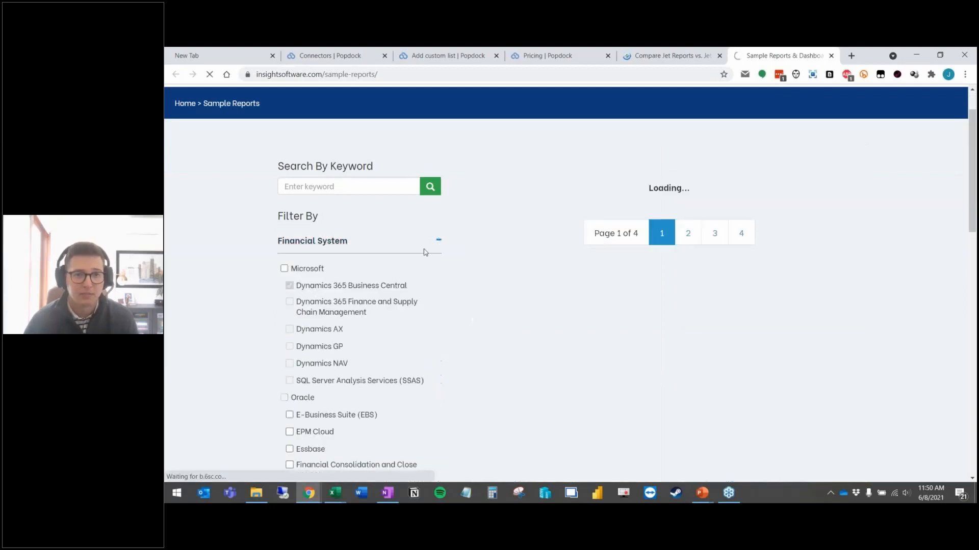
{"action": "left_click", "coordinate": [437, 240]}
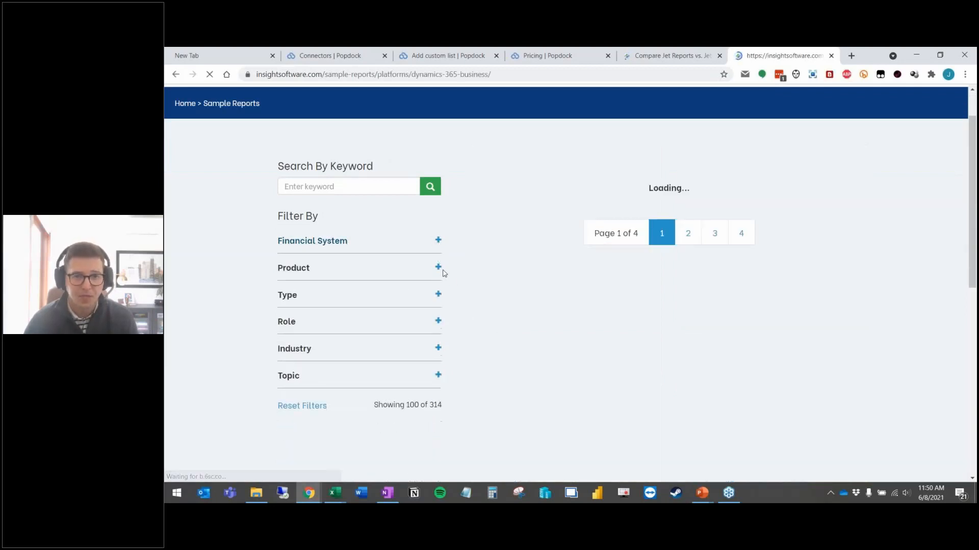
Step: Limit the sample reports to the Jet Reports product
{"action": "left_click", "coordinate": [437, 294]}
{"action": "left_click", "coordinate": [438, 320]}
{"action": "left_click", "coordinate": [289, 400]}
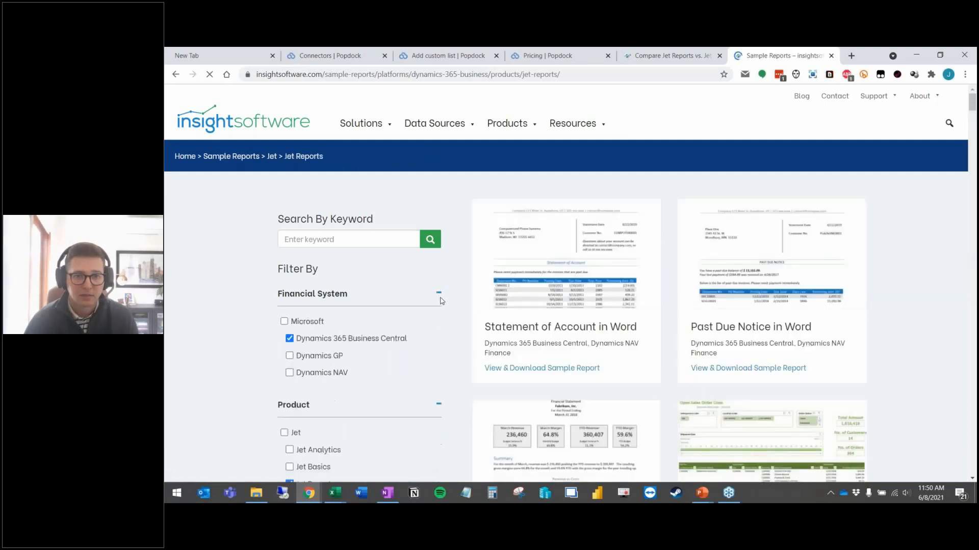
{"action": "left_click", "coordinate": [437, 294]}
{"action": "left_click", "coordinate": [437, 321]}
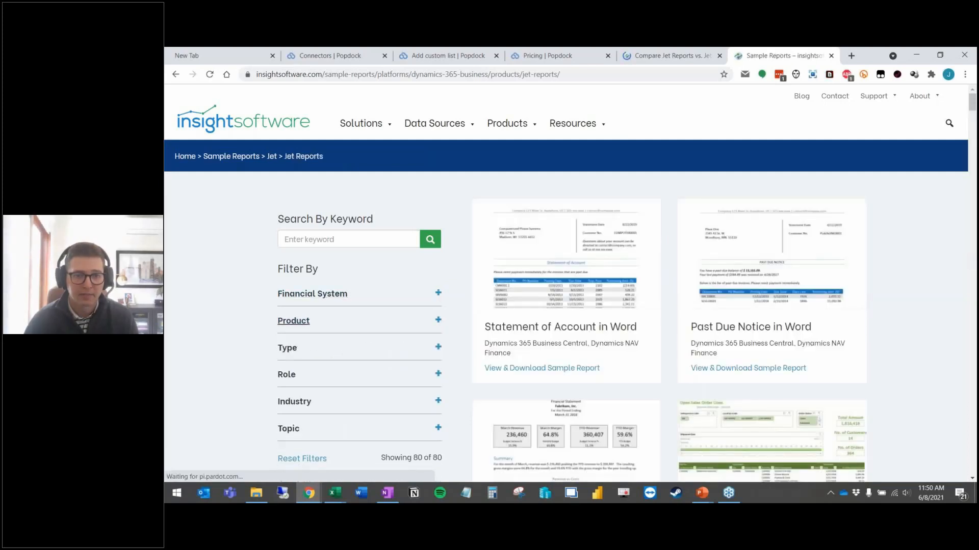
Step: Filter by the Finance role and switch to the File Explorer window
{"action": "left_click", "coordinate": [437, 347]}
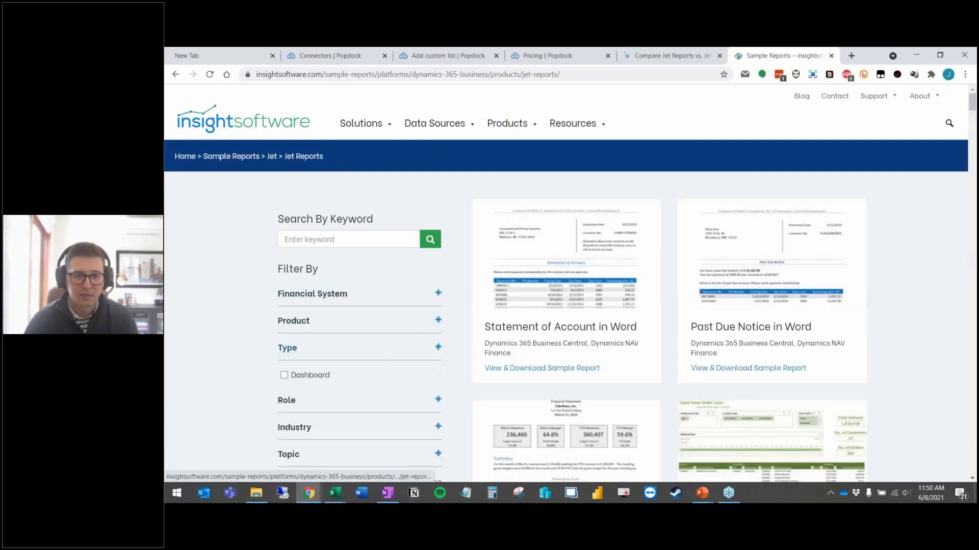
{"action": "left_click", "coordinate": [434, 373]}
{"action": "scroll", "coordinate": [284, 371], "scroll_direction": "down", "scroll_amount": 1}
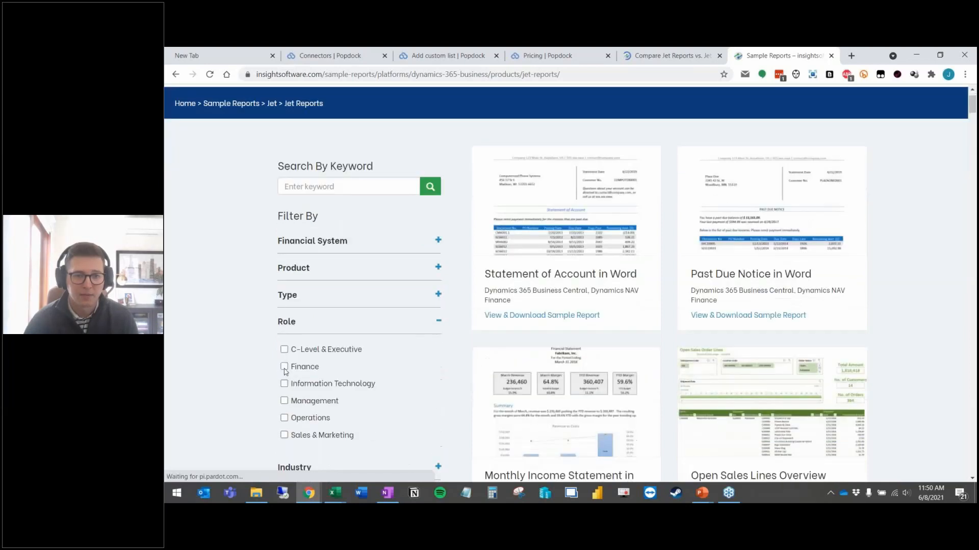
{"action": "left_click", "coordinate": [284, 368]}
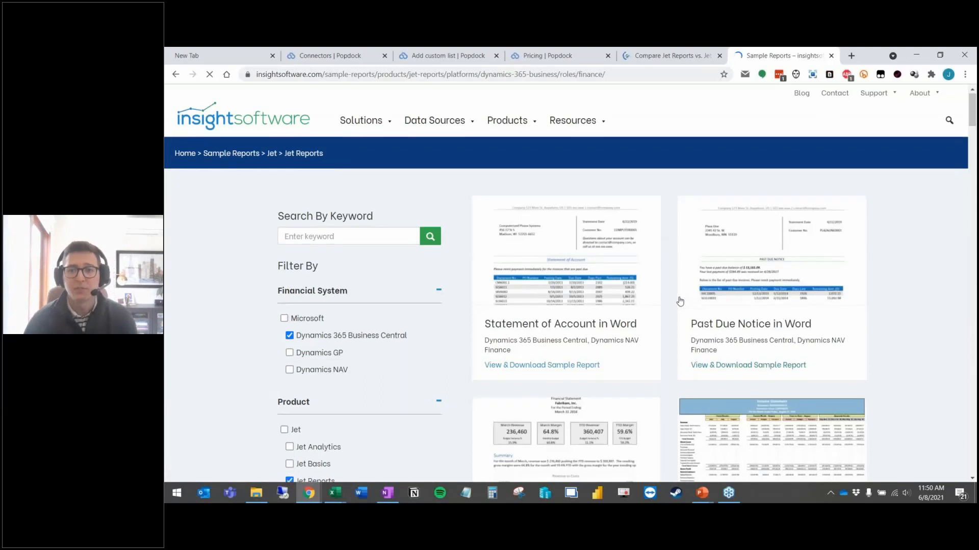
{"action": "scroll", "coordinate": [680, 301], "scroll_direction": "down", "scroll_amount": 4}
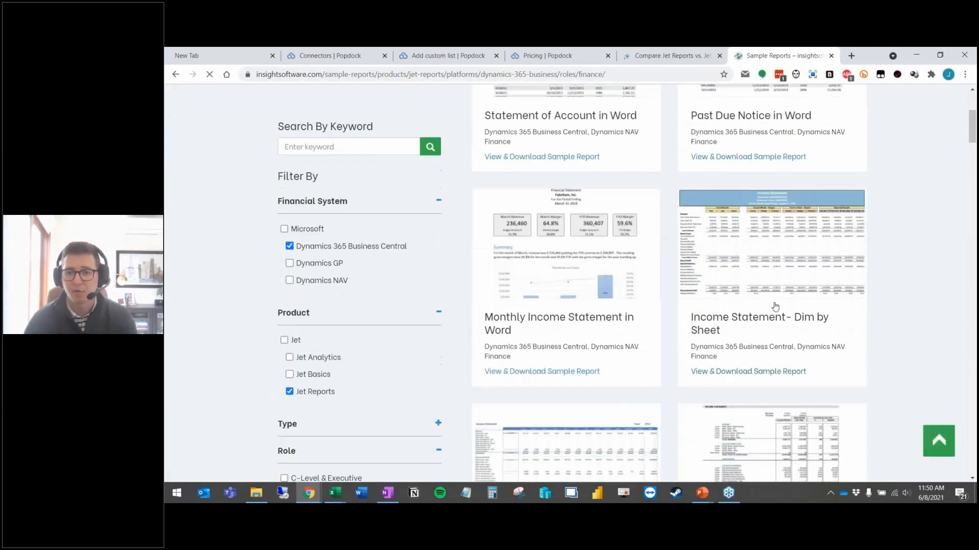
{"action": "scroll", "coordinate": [776, 306], "scroll_direction": "down", "scroll_amount": 1}
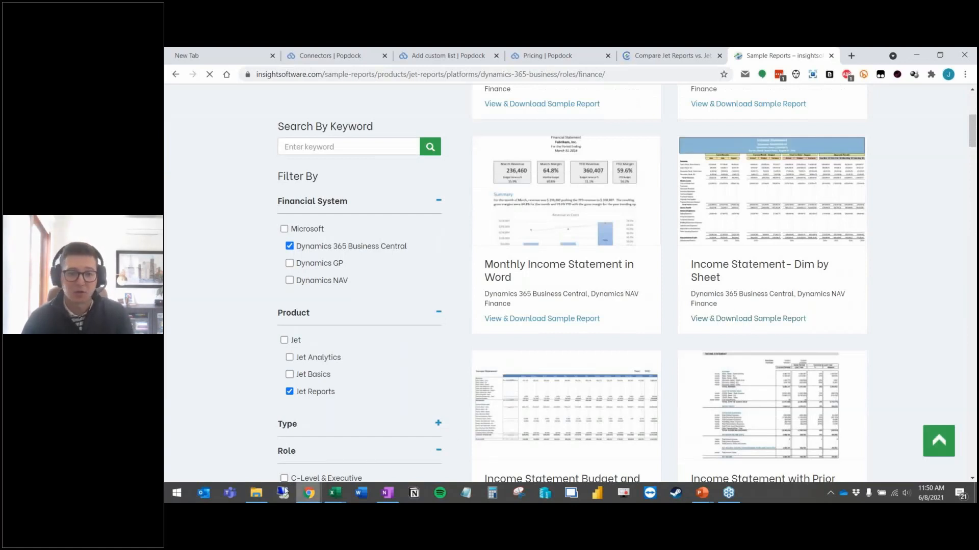
{"action": "left_click", "coordinate": [261, 495]}
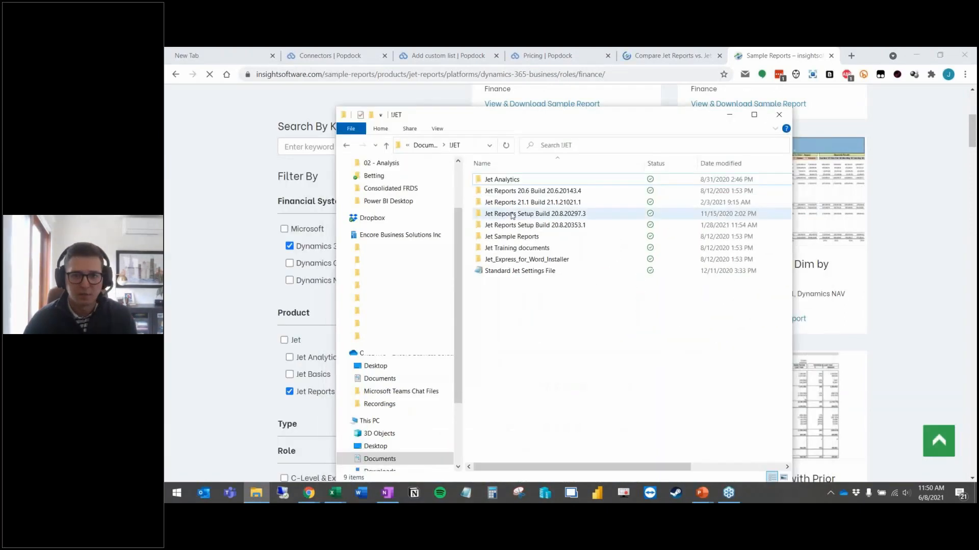
Step: Open 'NB105 - Jet Reports - Income Statement YTDvsLYTD' from Jet Sample Reports > Reports in Excel
{"action": "double_click", "coordinate": [511, 237]}
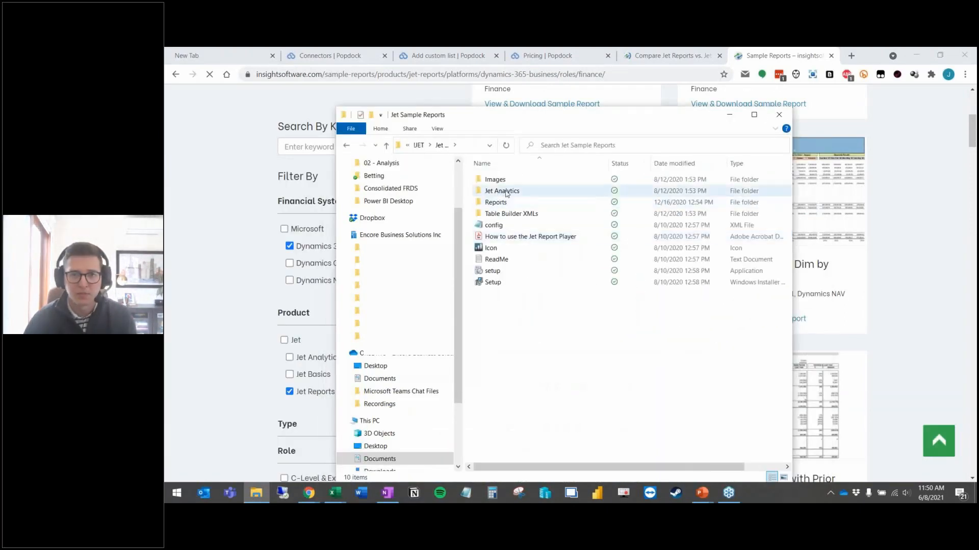
{"action": "double_click", "coordinate": [498, 203]}
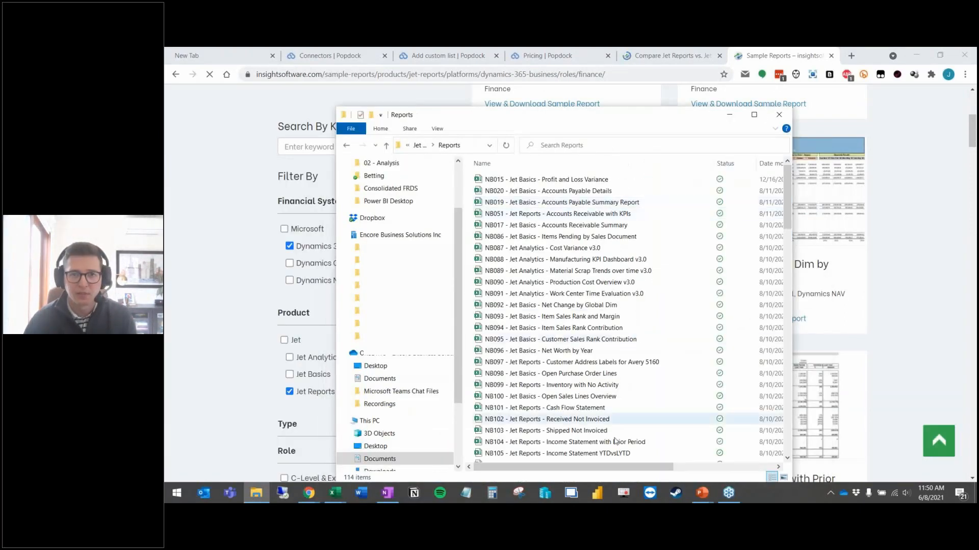
{"action": "left_click_drag", "start_coordinate": [582, 119], "coordinate": [581, 95]}
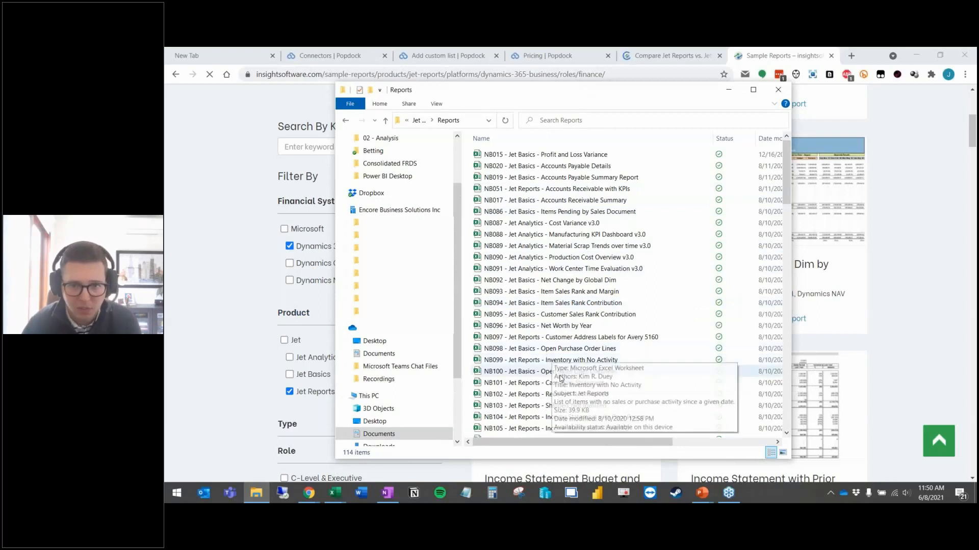
{"action": "left_click", "coordinate": [591, 428]}
{"action": "scroll", "coordinate": [592, 399], "scroll_direction": "down", "scroll_amount": 1}
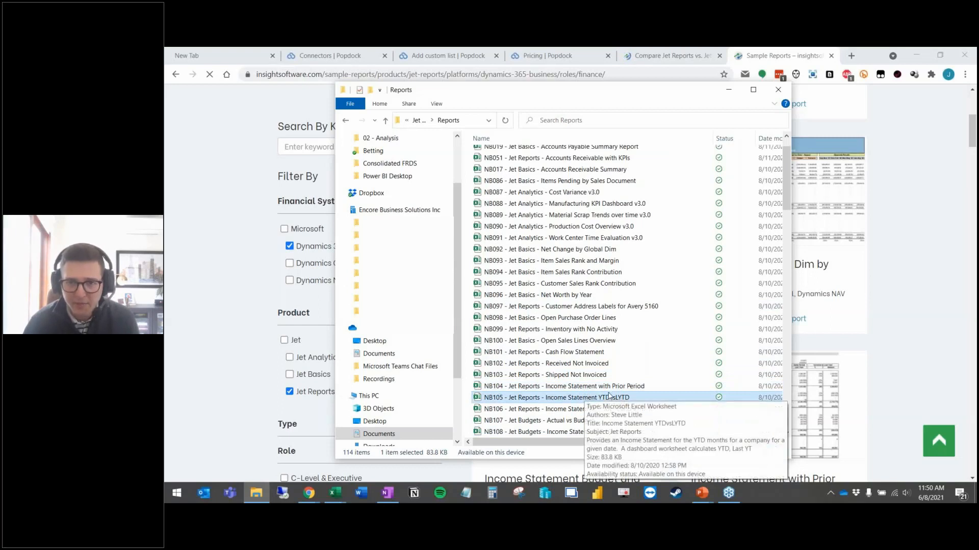
{"action": "double_click", "coordinate": [578, 397]}
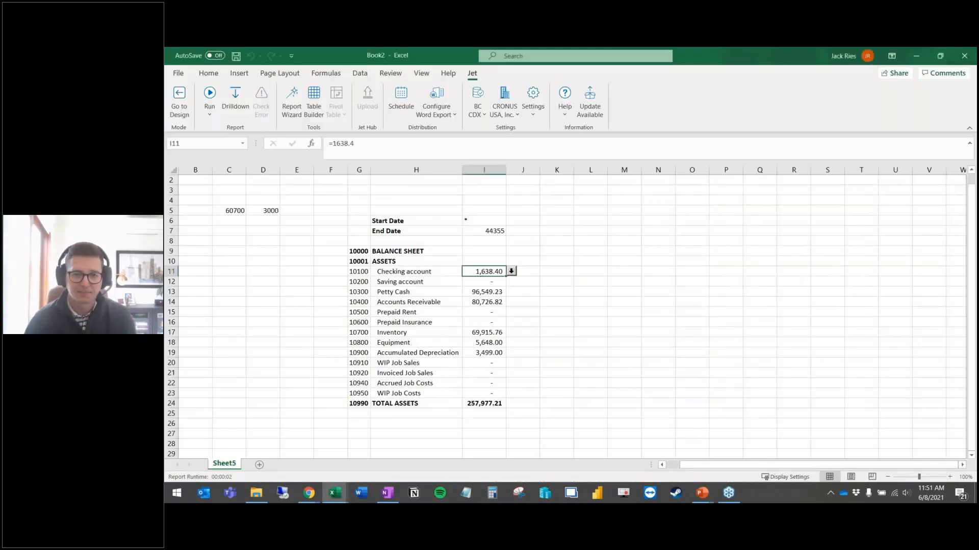
Step: Review the Read Me, the dashboard's Costs YTD in L11, and the Income Statement's May COGS EU in I21
{"action": "scroll", "coordinate": [345, 346], "scroll_direction": "down", "scroll_amount": 1}
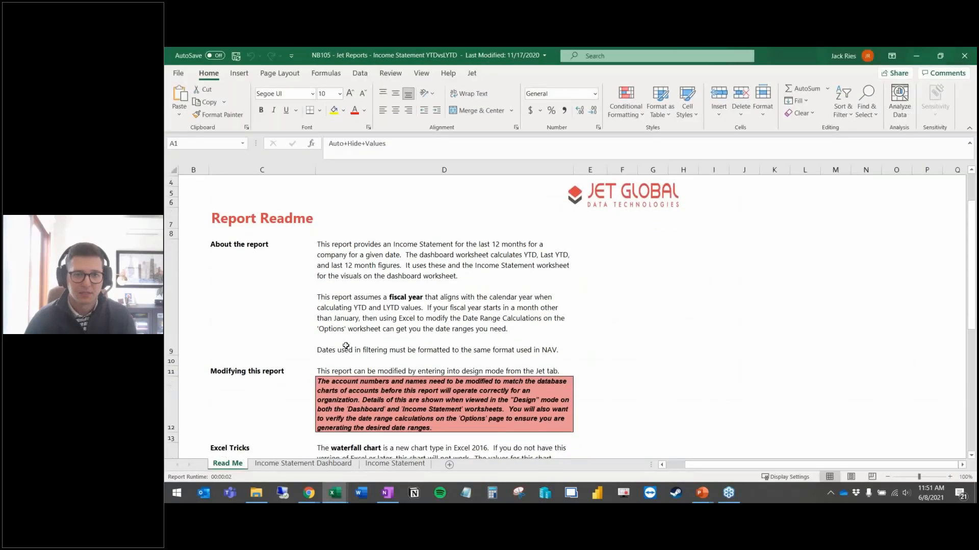
{"action": "scroll", "coordinate": [345, 346], "scroll_direction": "down", "scroll_amount": 1}
{"action": "scroll", "coordinate": [345, 346], "scroll_direction": "down", "scroll_amount": 5}
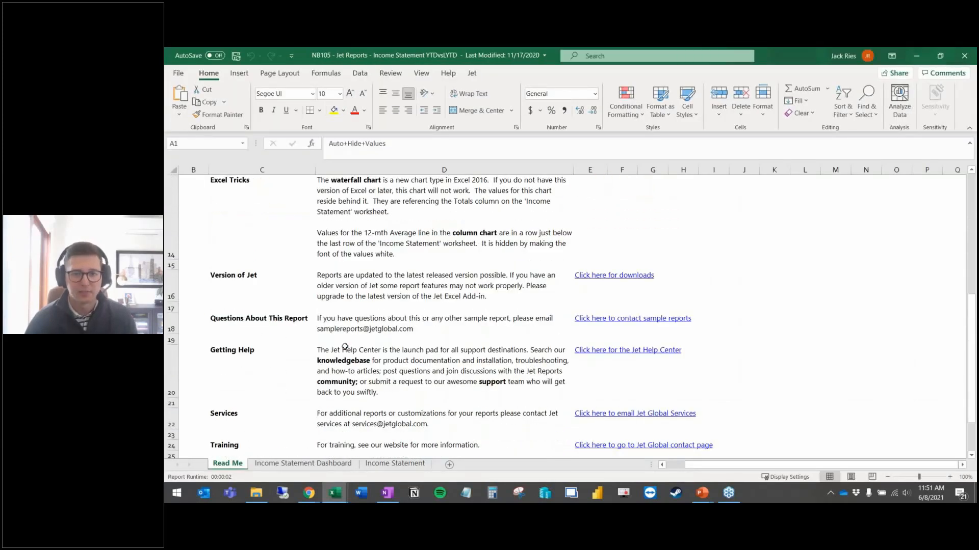
{"action": "left_click", "coordinate": [317, 464]}
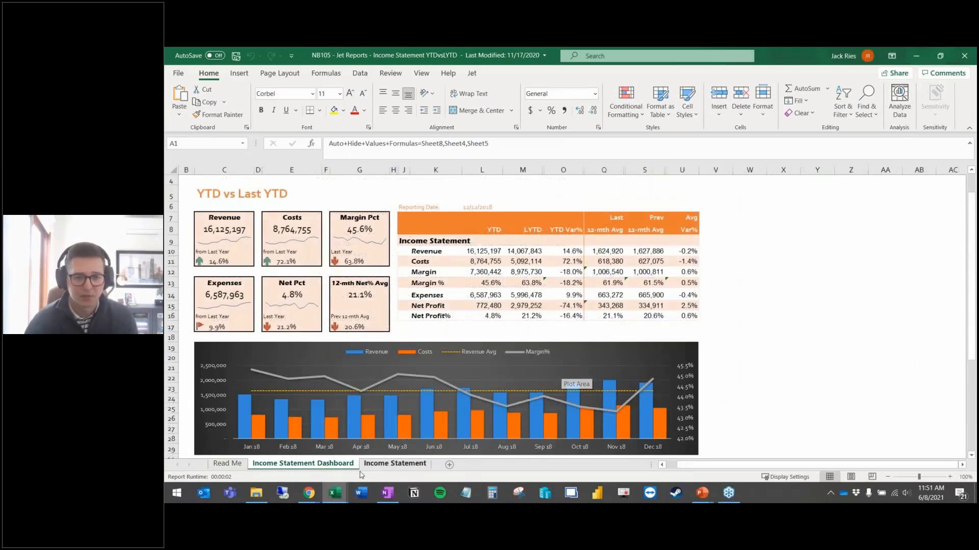
{"action": "left_click", "coordinate": [485, 261]}
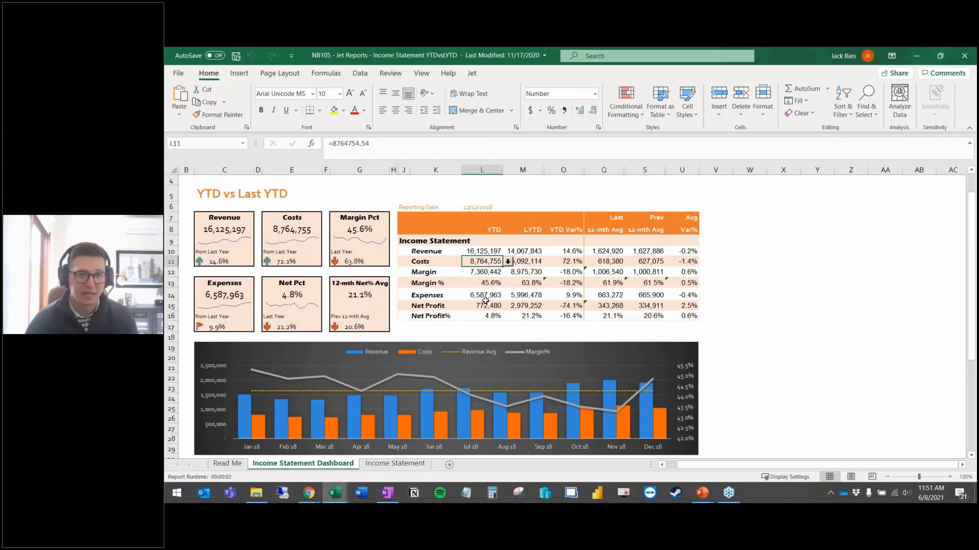
{"action": "left_click", "coordinate": [379, 468]}
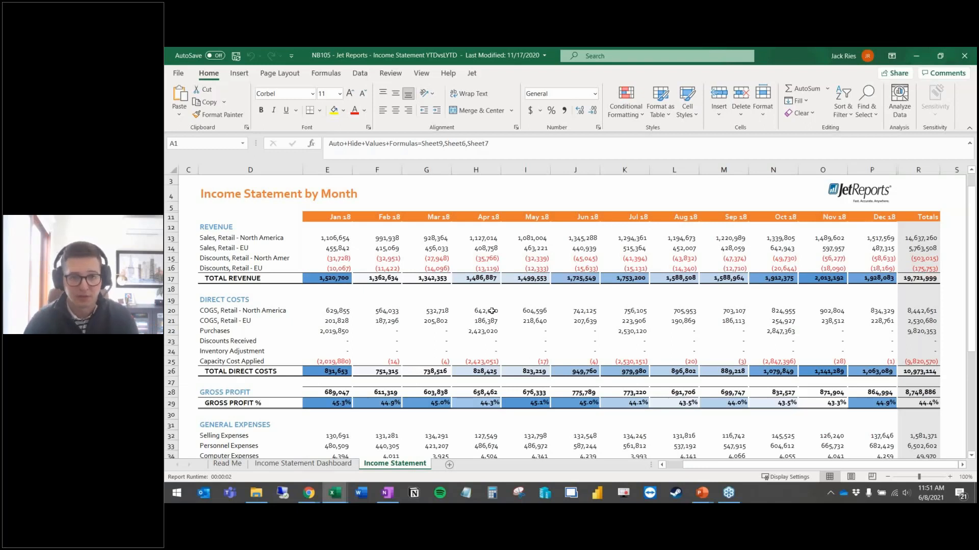
{"action": "left_click", "coordinate": [524, 320]}
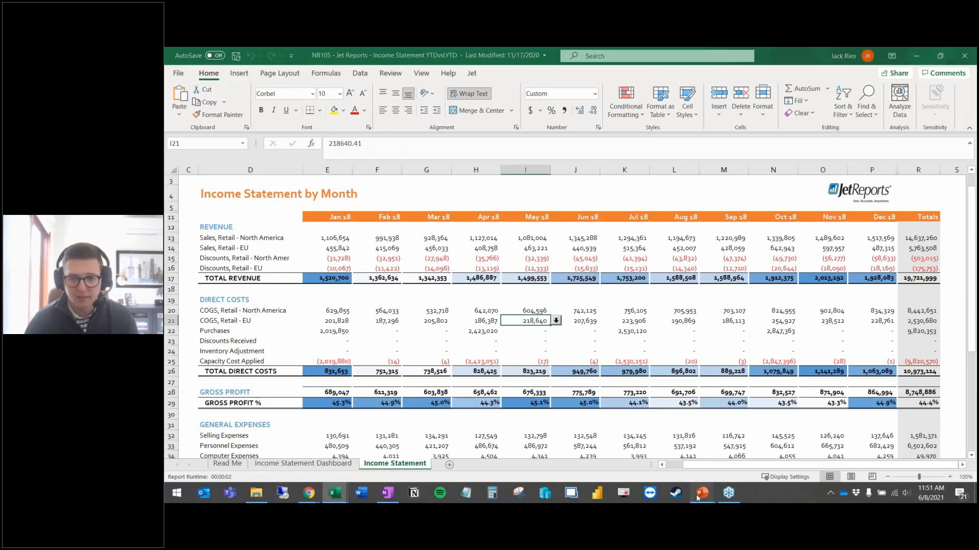
Step: Return to the PowerPoint slideshow and advance to the Jet Reports pros and cons slide
{"action": "mouse_move", "coordinate": [703, 493]}
{"action": "left_click", "coordinate": [709, 462]}
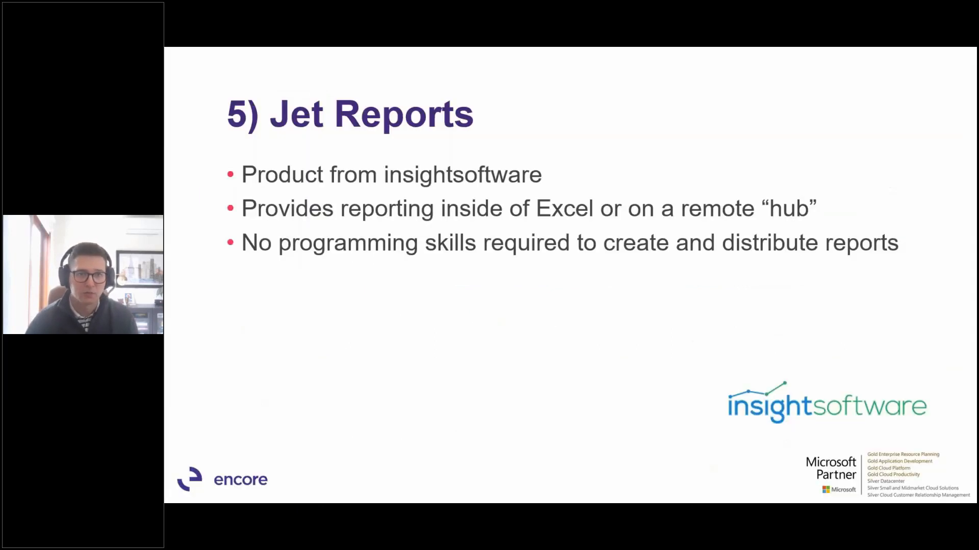
{"action": "key", "text": "Right"}
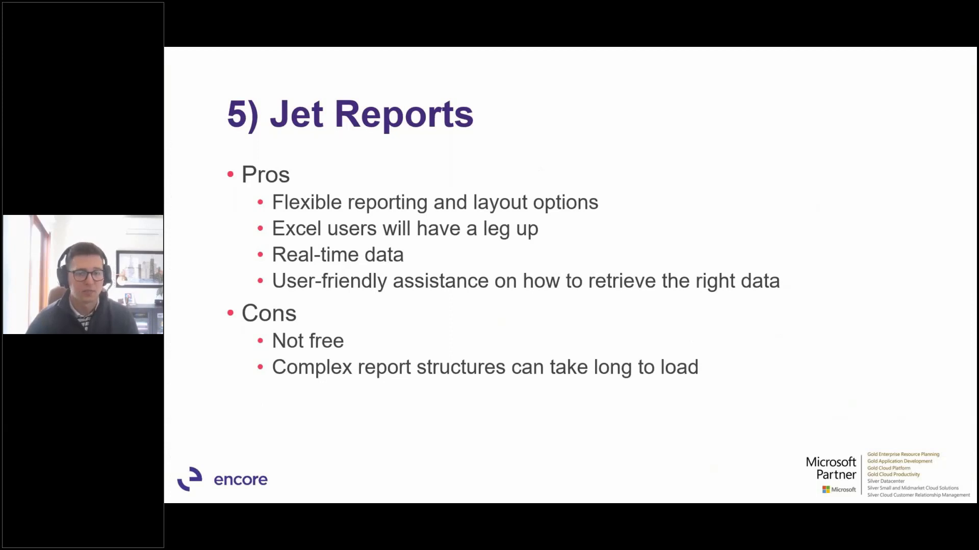
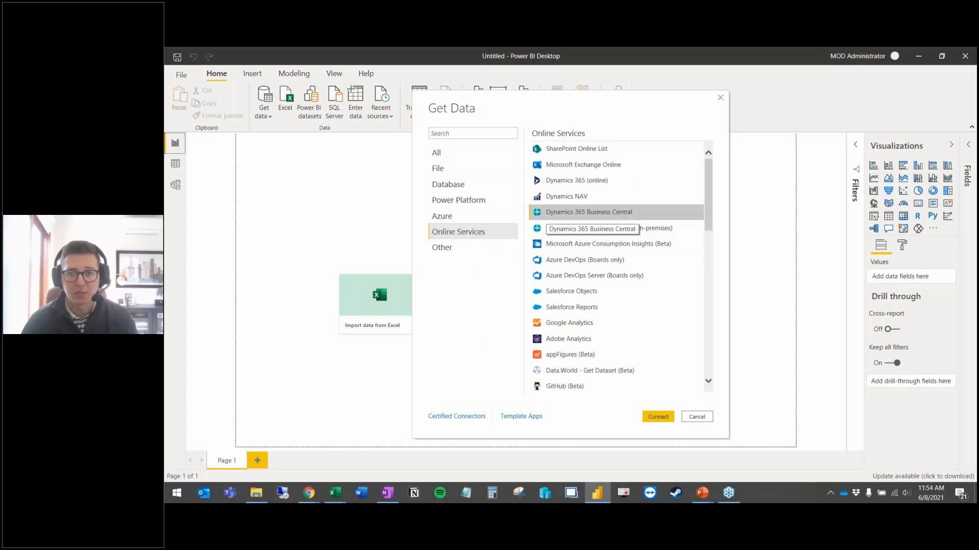
Step: Connect to Business Central, browse the CRONUS USA, Inc. tables in the Navigator, then cancel without loading
{"action": "left_click", "coordinate": [654, 418]}
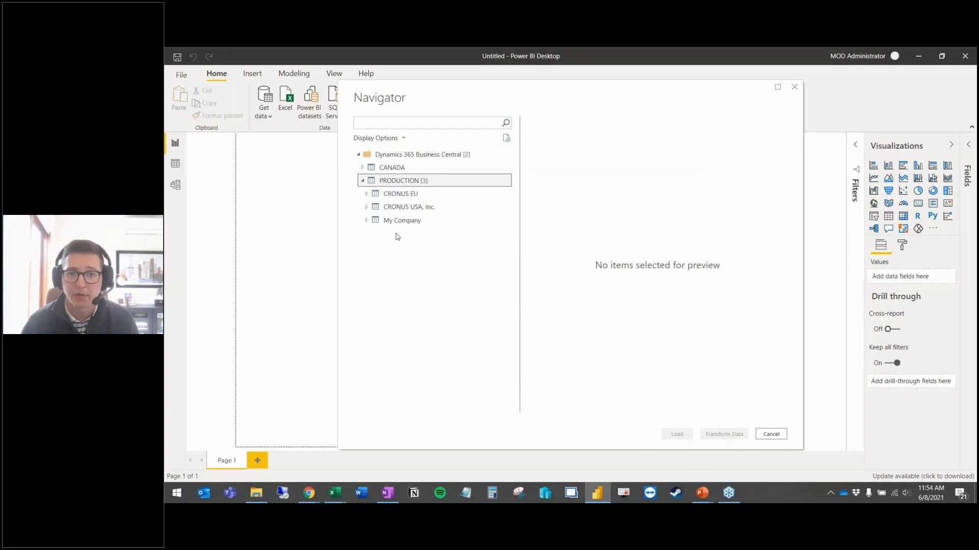
{"action": "left_click", "coordinate": [408, 207]}
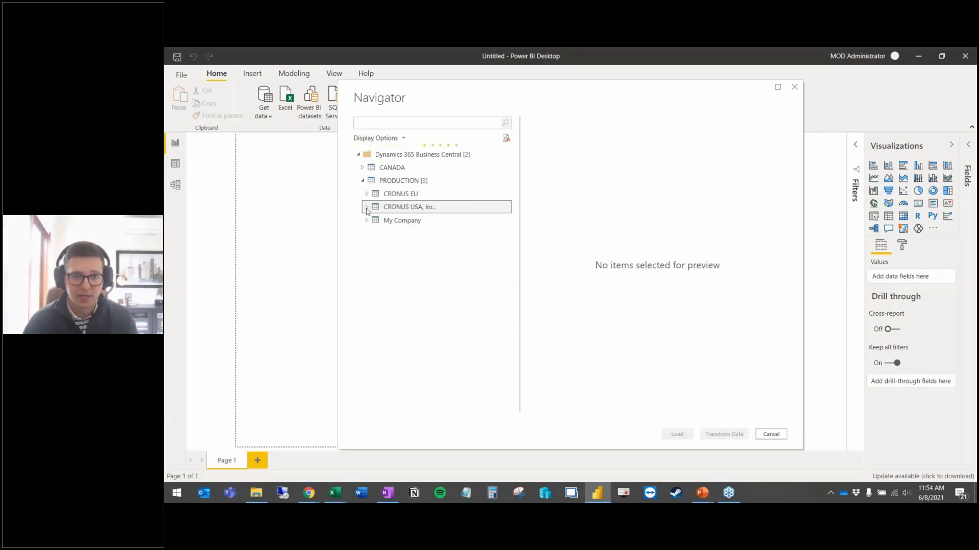
{"action": "left_click", "coordinate": [420, 207]}
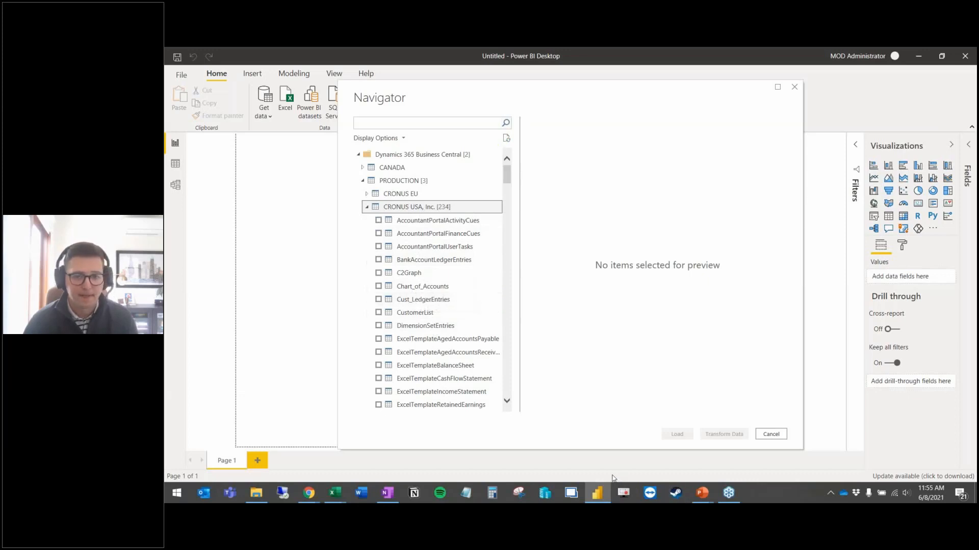
{"action": "left_click", "coordinate": [771, 434]}
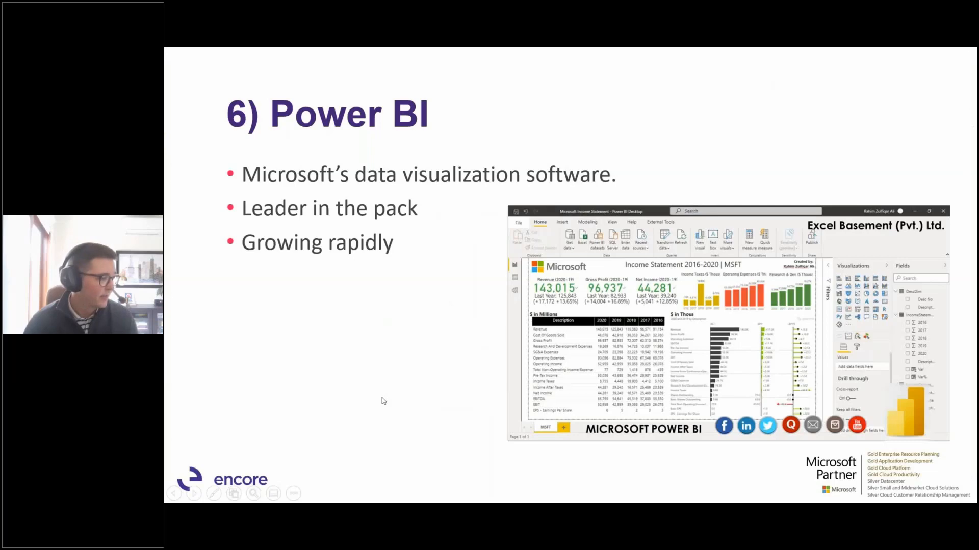
Step: Glance at the Reports folder window, then switch back to the slideshow
{"action": "key", "text": "alt+Tab"}
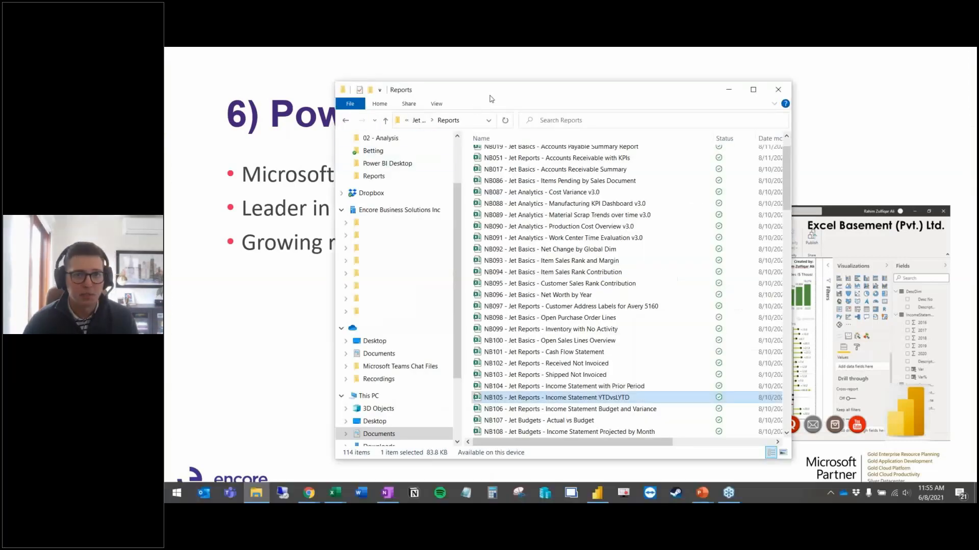
{"action": "key", "text": "alt+Tab"}
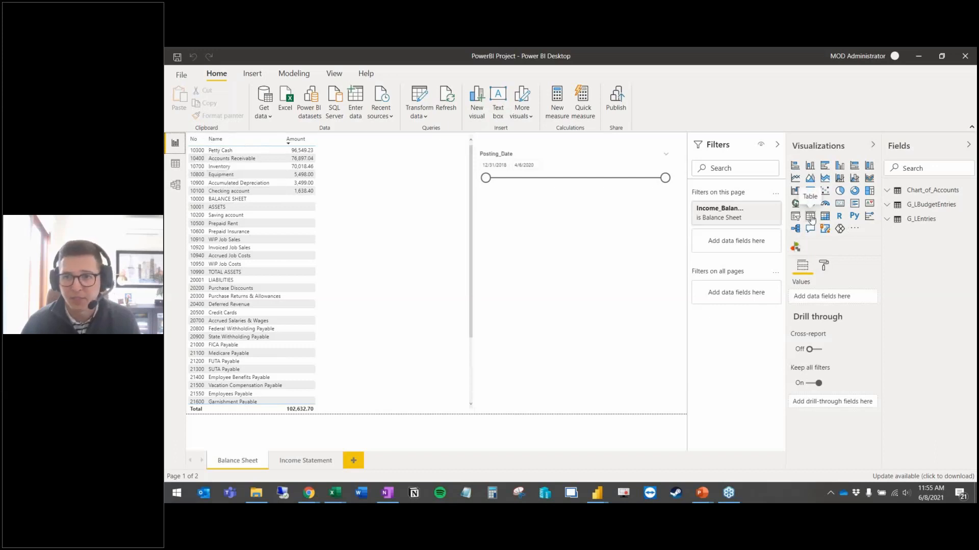
Step: Narrow the Posting_Date slicer to 4/5/2019–11/21/2019, check the Income Statement page, and return to Balance Sheet
{"action": "left_click_drag", "start_coordinate": [660, 182], "coordinate": [614, 182]}
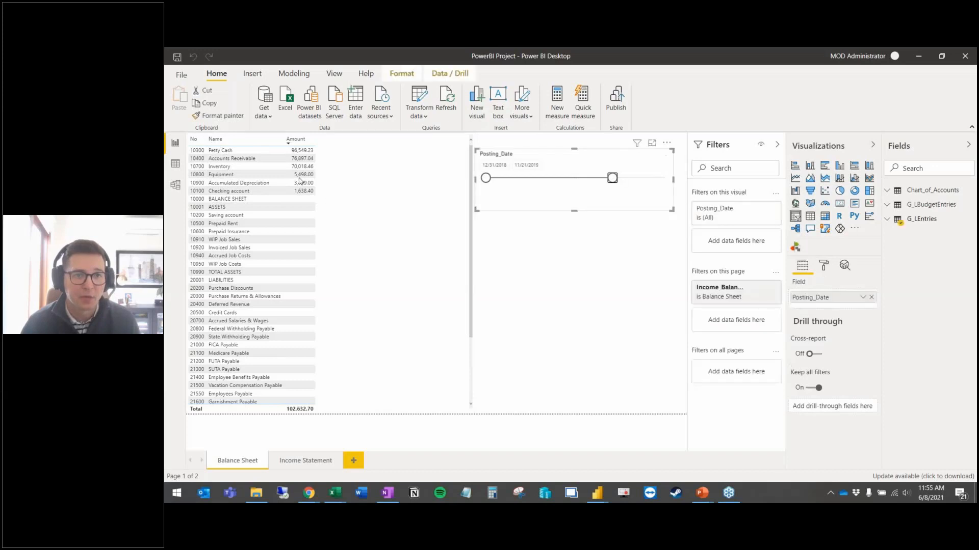
{"action": "left_click_drag", "start_coordinate": [487, 181], "coordinate": [522, 178]}
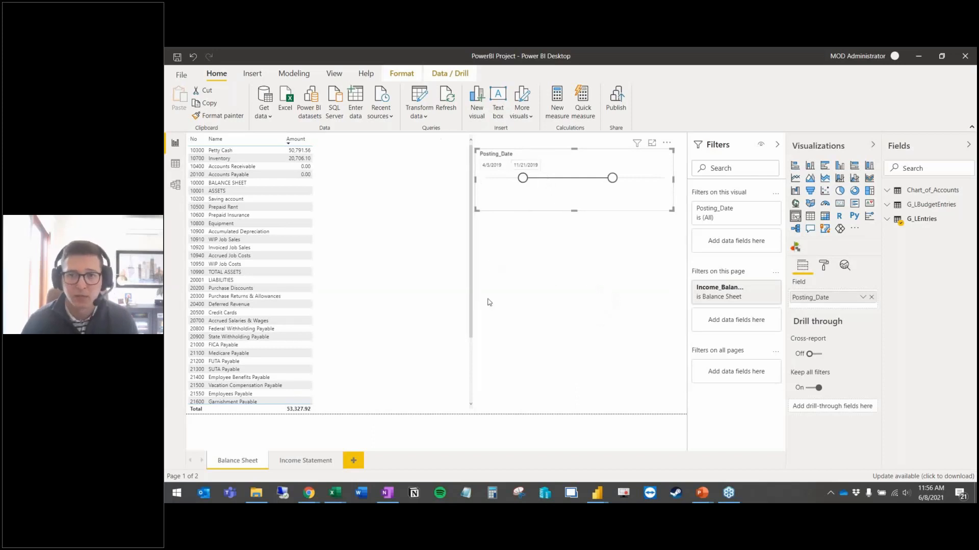
{"action": "left_click", "coordinate": [293, 461]}
{"action": "left_click", "coordinate": [246, 462]}
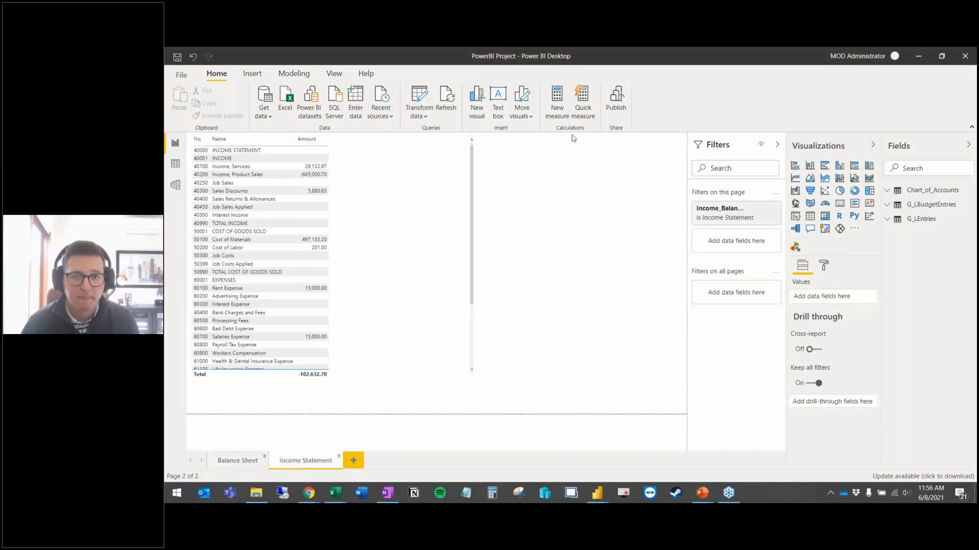
{"action": "left_click", "coordinate": [521, 112]}
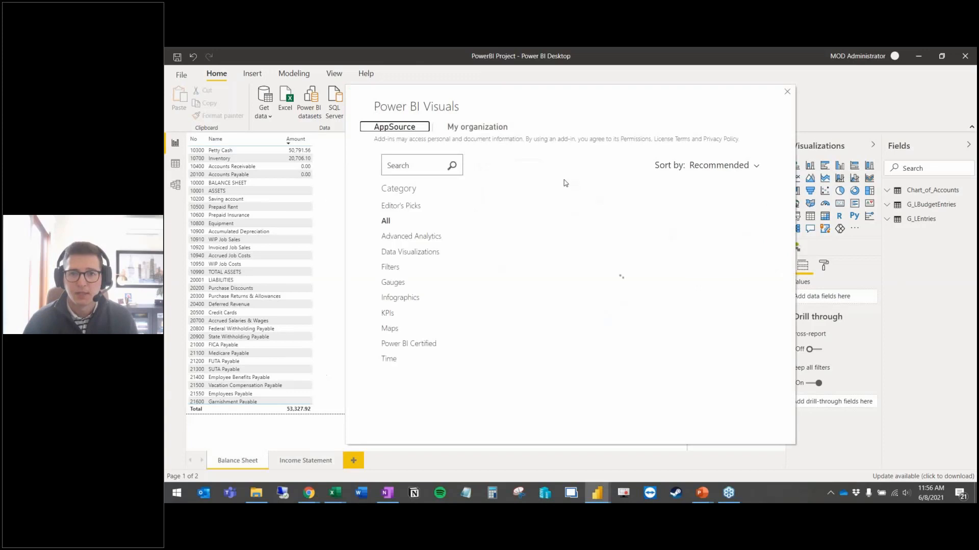
Step: Search the visuals store for 'zebra' and add the Zebra BI visual to the report
{"action": "left_click", "coordinate": [408, 156]}
{"action": "type", "text": "zebra"}
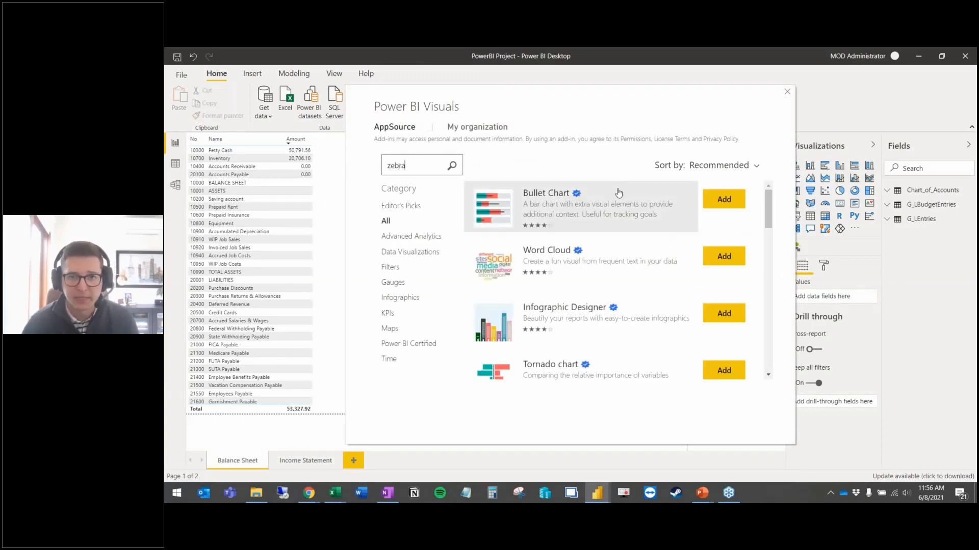
{"action": "left_click", "coordinate": [452, 165]}
{"action": "left_click", "coordinate": [724, 198]}
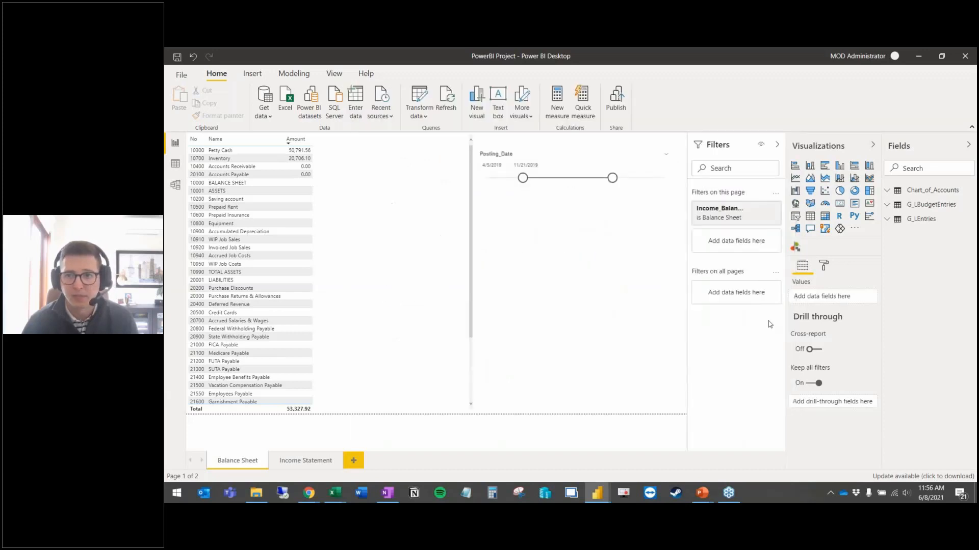
{"action": "left_click", "coordinate": [662, 294]}
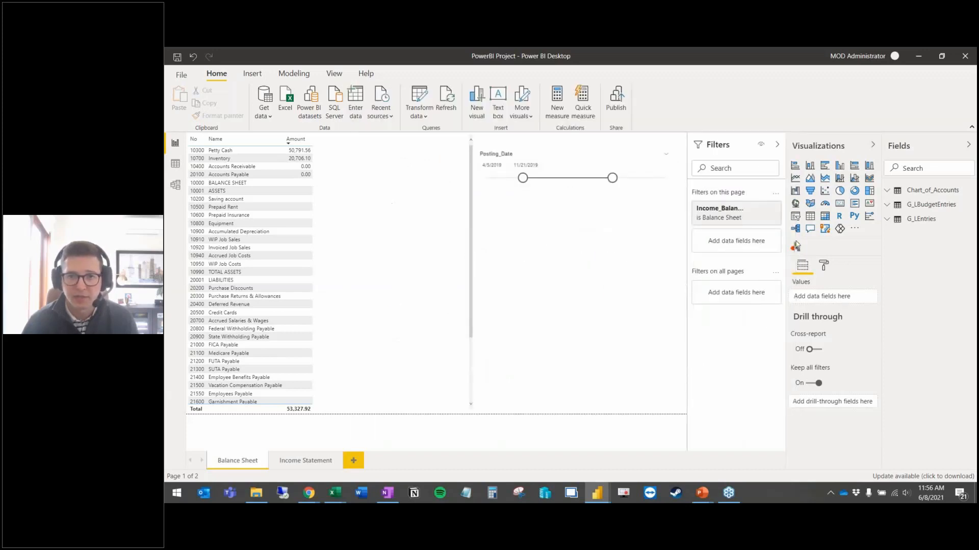
Step: Convert the Balance Sheet table into a Zebra BI Tables visual and widen it across the slicer
{"action": "left_click", "coordinate": [365, 237]}
{"action": "left_click", "coordinate": [796, 247]}
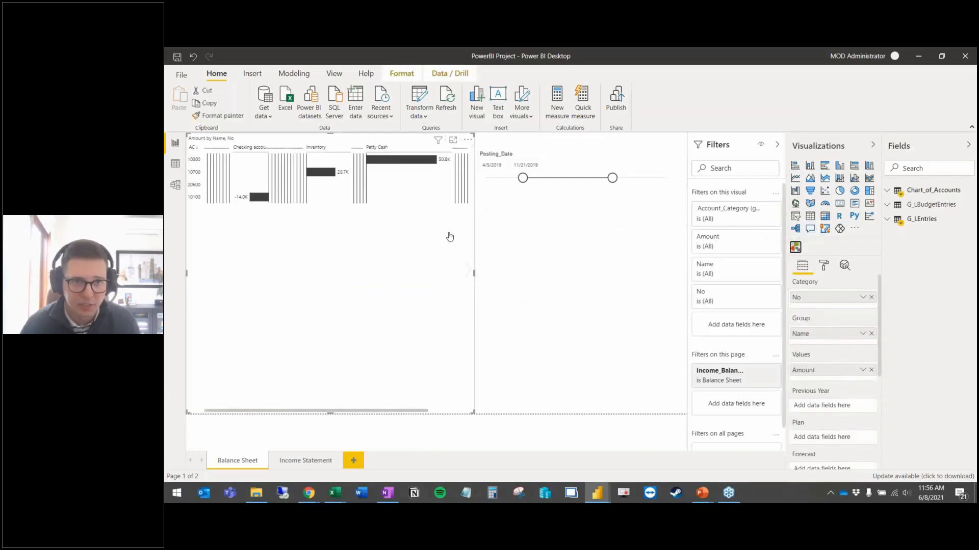
{"action": "left_click_drag", "start_coordinate": [474, 273], "coordinate": [593, 292]}
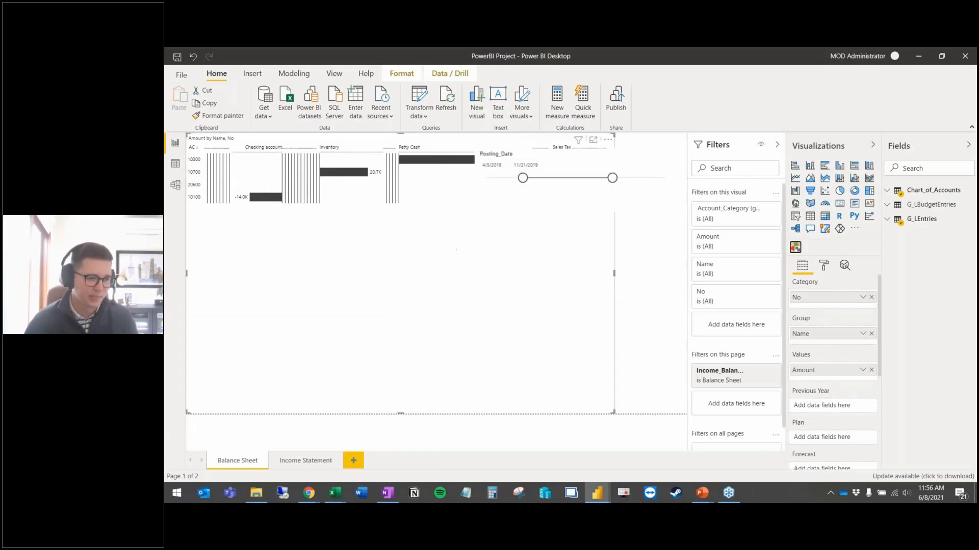
{"action": "left_click", "coordinate": [609, 266]}
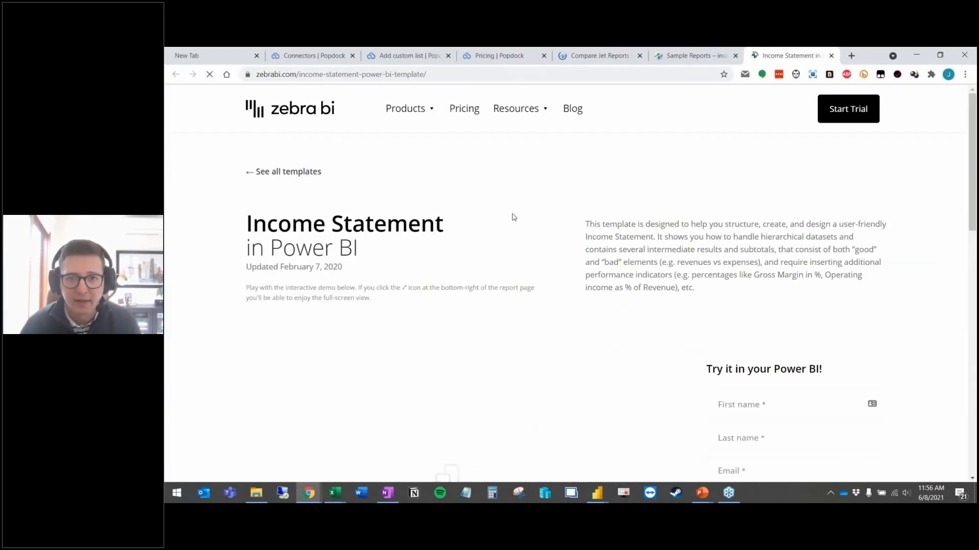
Step: Show the embedded Income Statement compared to Previous Year demo report full screen and inspect its Aug 2018 values
{"action": "scroll", "coordinate": [510, 217], "scroll_direction": "down", "scroll_amount": 3}
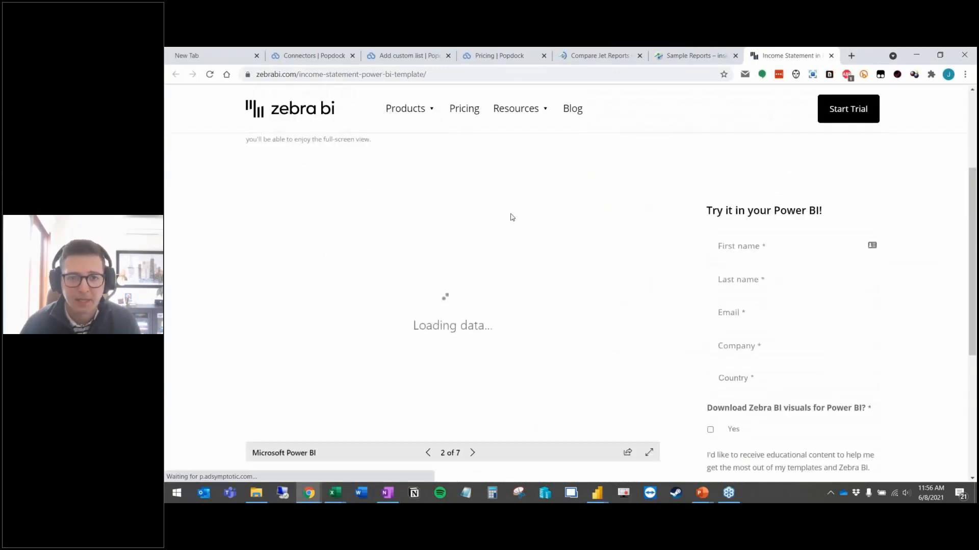
{"action": "left_click", "coordinate": [649, 453]}
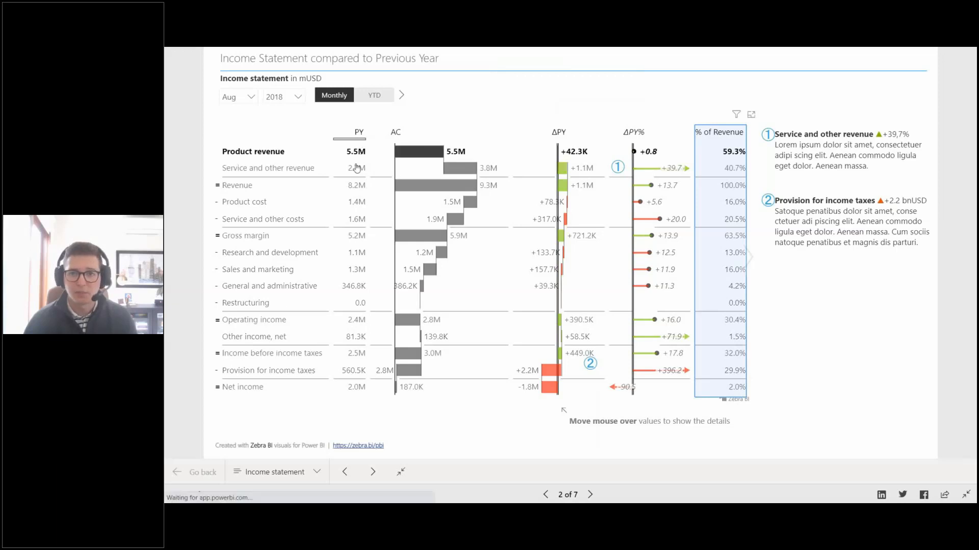
{"action": "mouse_move", "coordinate": [358, 166]}
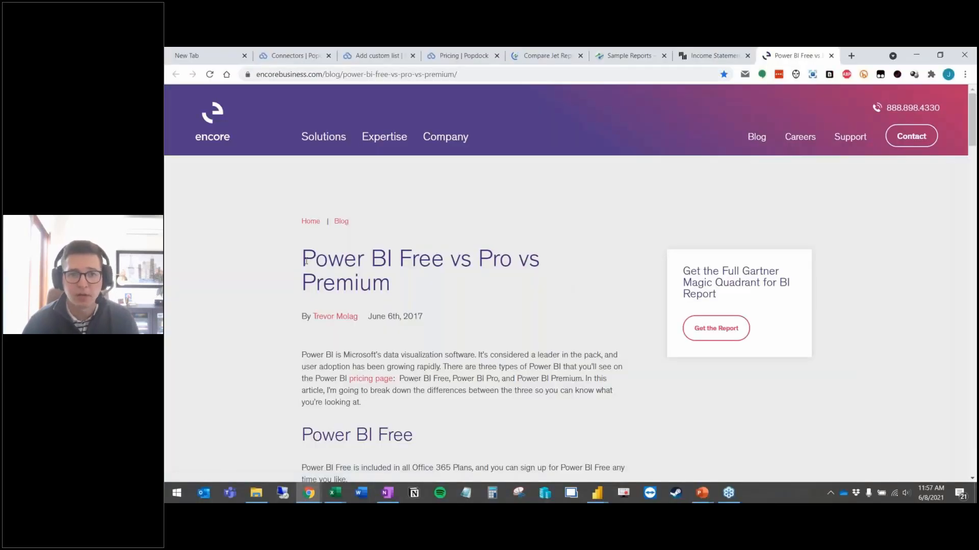
Step: Highlight the Power BI Free vs Pro vs Premium article title, then clear the selection
{"action": "mouse_move", "coordinate": [302, 258]}
{"action": "left_mouse_down"}
{"action": "mouse_move", "coordinate": [412, 282]}
{"action": "mouse_move", "coordinate": [305, 257]}
{"action": "left_mouse_up"}
{"action": "left_click", "coordinate": [410, 282]}
{"action": "left_click", "coordinate": [324, 262]}
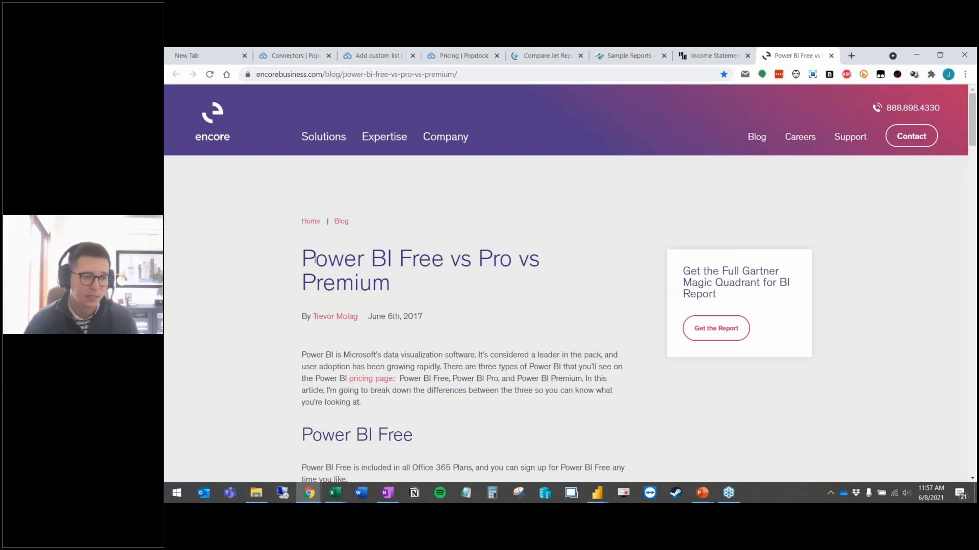
Step: Compare Zebra BI Pro pricing across user counts, settling on 10 users at $4.94 per user monthly
{"action": "left_click", "coordinate": [533, 266]}
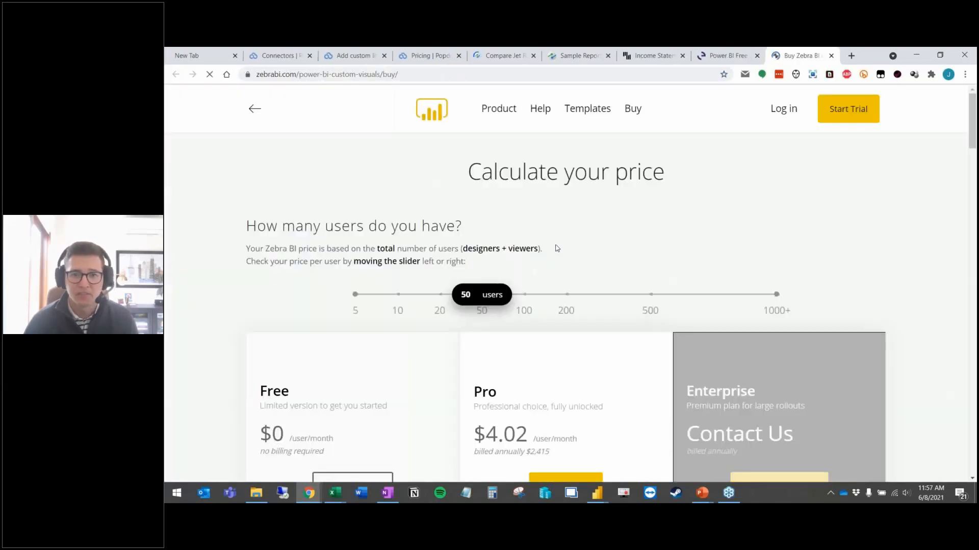
{"action": "scroll", "coordinate": [482, 242], "scroll_direction": "down", "scroll_amount": 1}
{"action": "left_click_drag", "start_coordinate": [482, 241], "coordinate": [395, 236]}
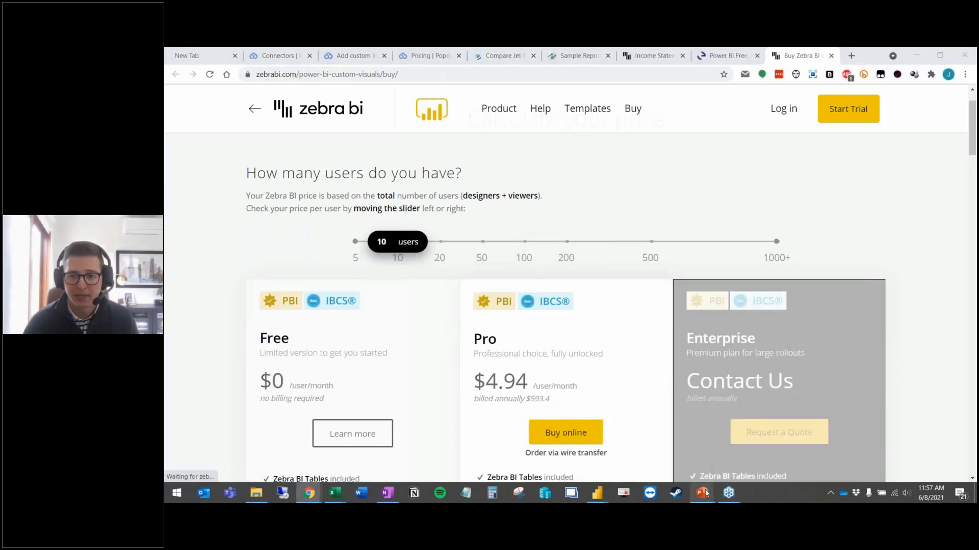
{"action": "key", "text": "alt+Tab"}
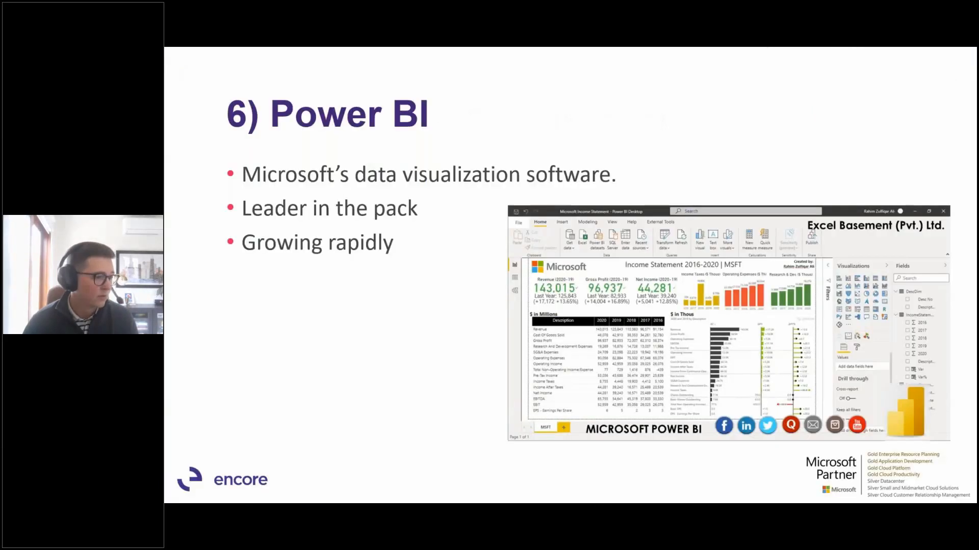
Step: Advance from the Power BI pros and cons slide to the final 'Thank you! Questions?' slide
{"action": "left_click", "coordinate": [403, 300]}
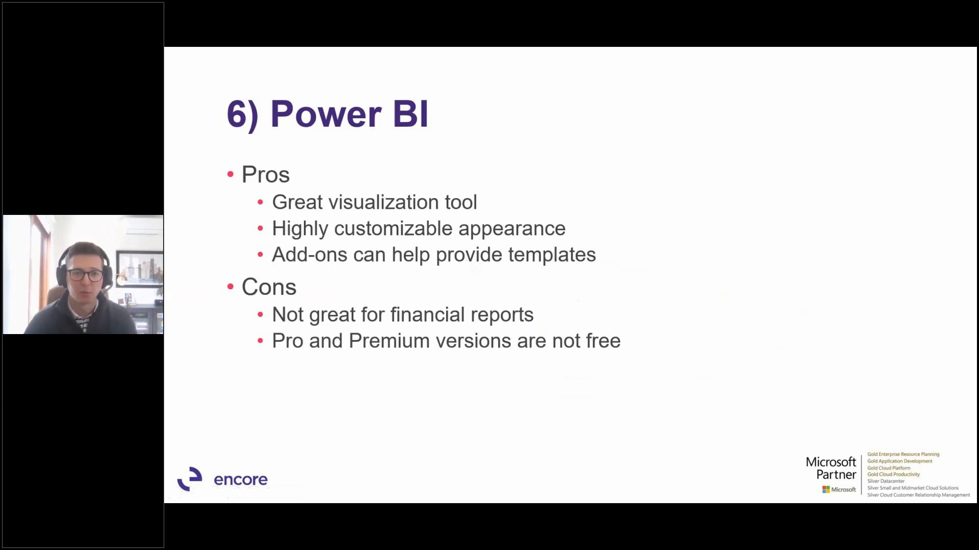
{"action": "key", "text": "Right"}
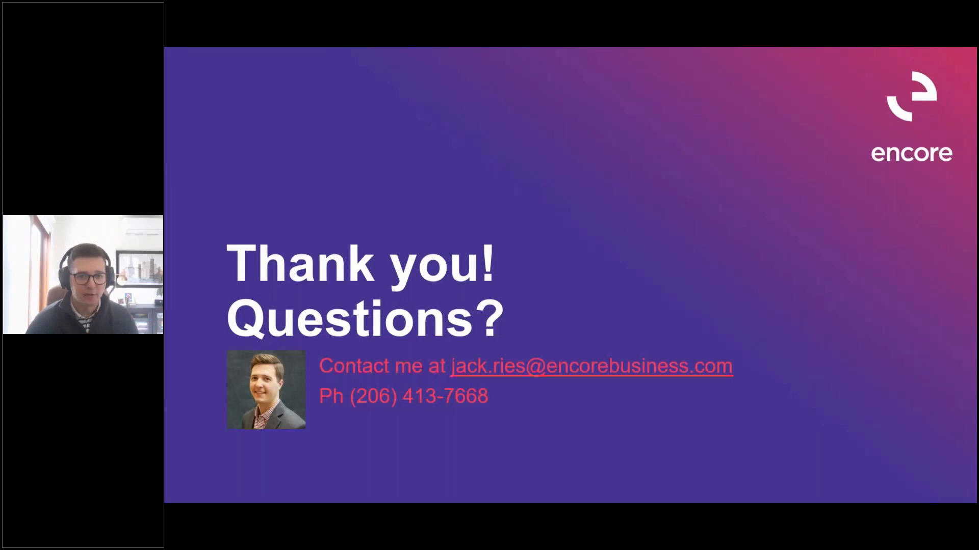